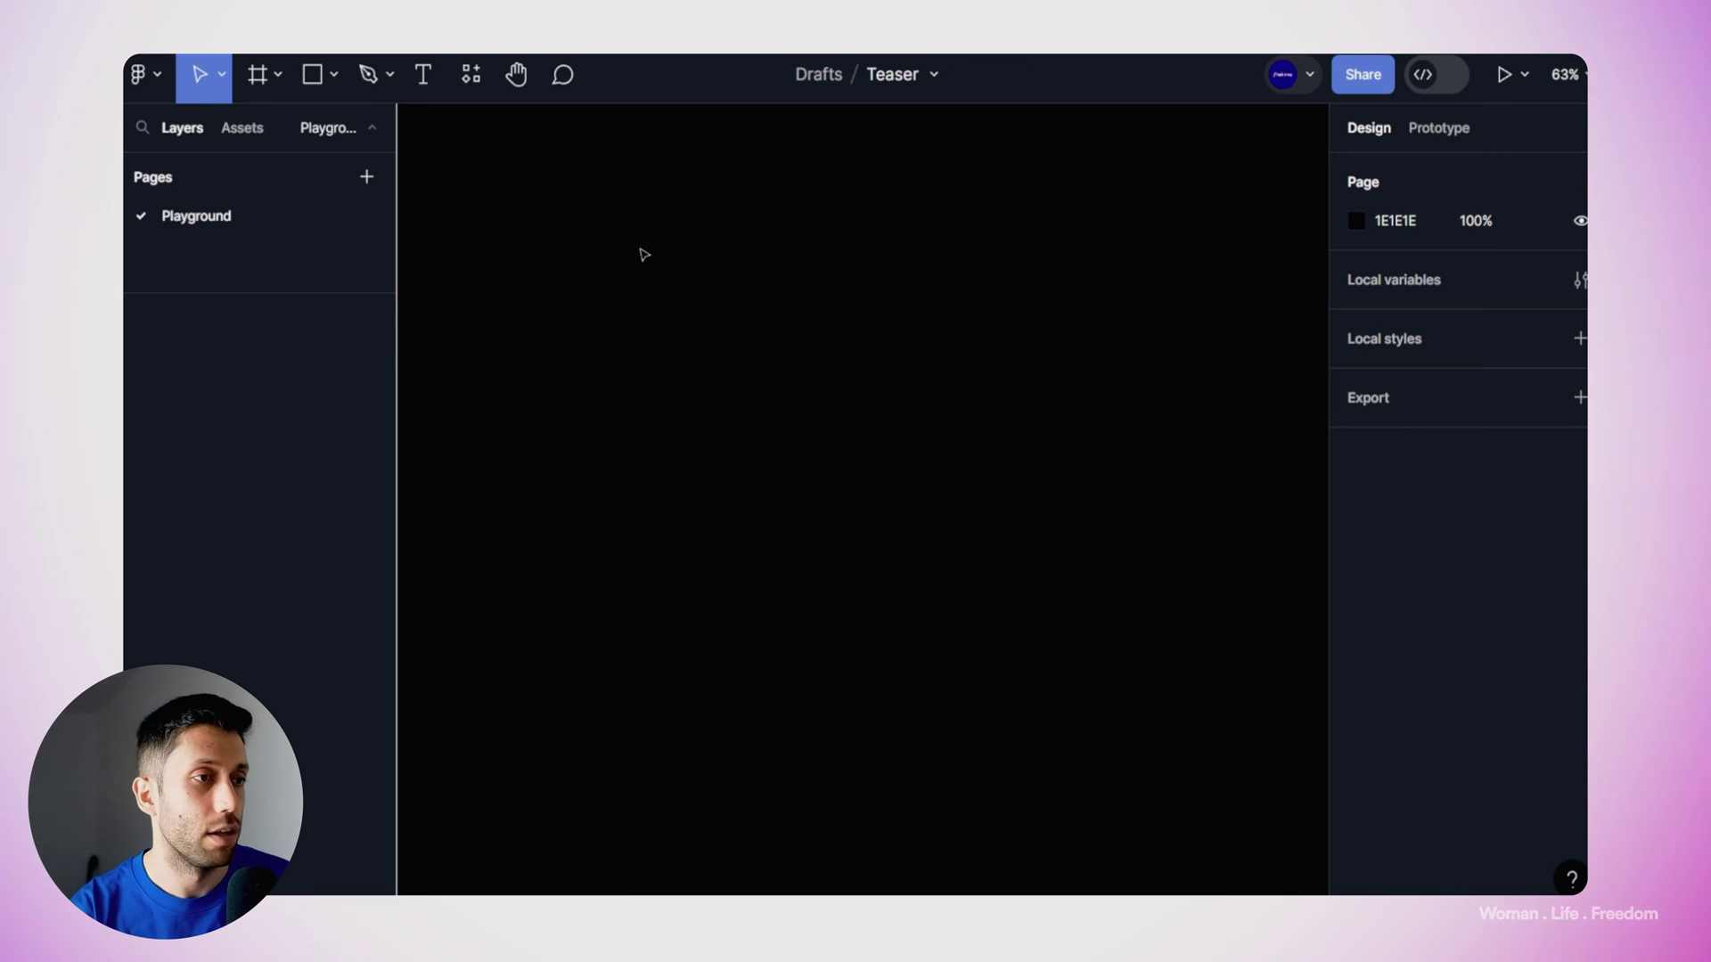
Step: Browse the Unsplash plugin's editorial photos and insert the white keyboard on a purple-blue background
left_click(465, 89)
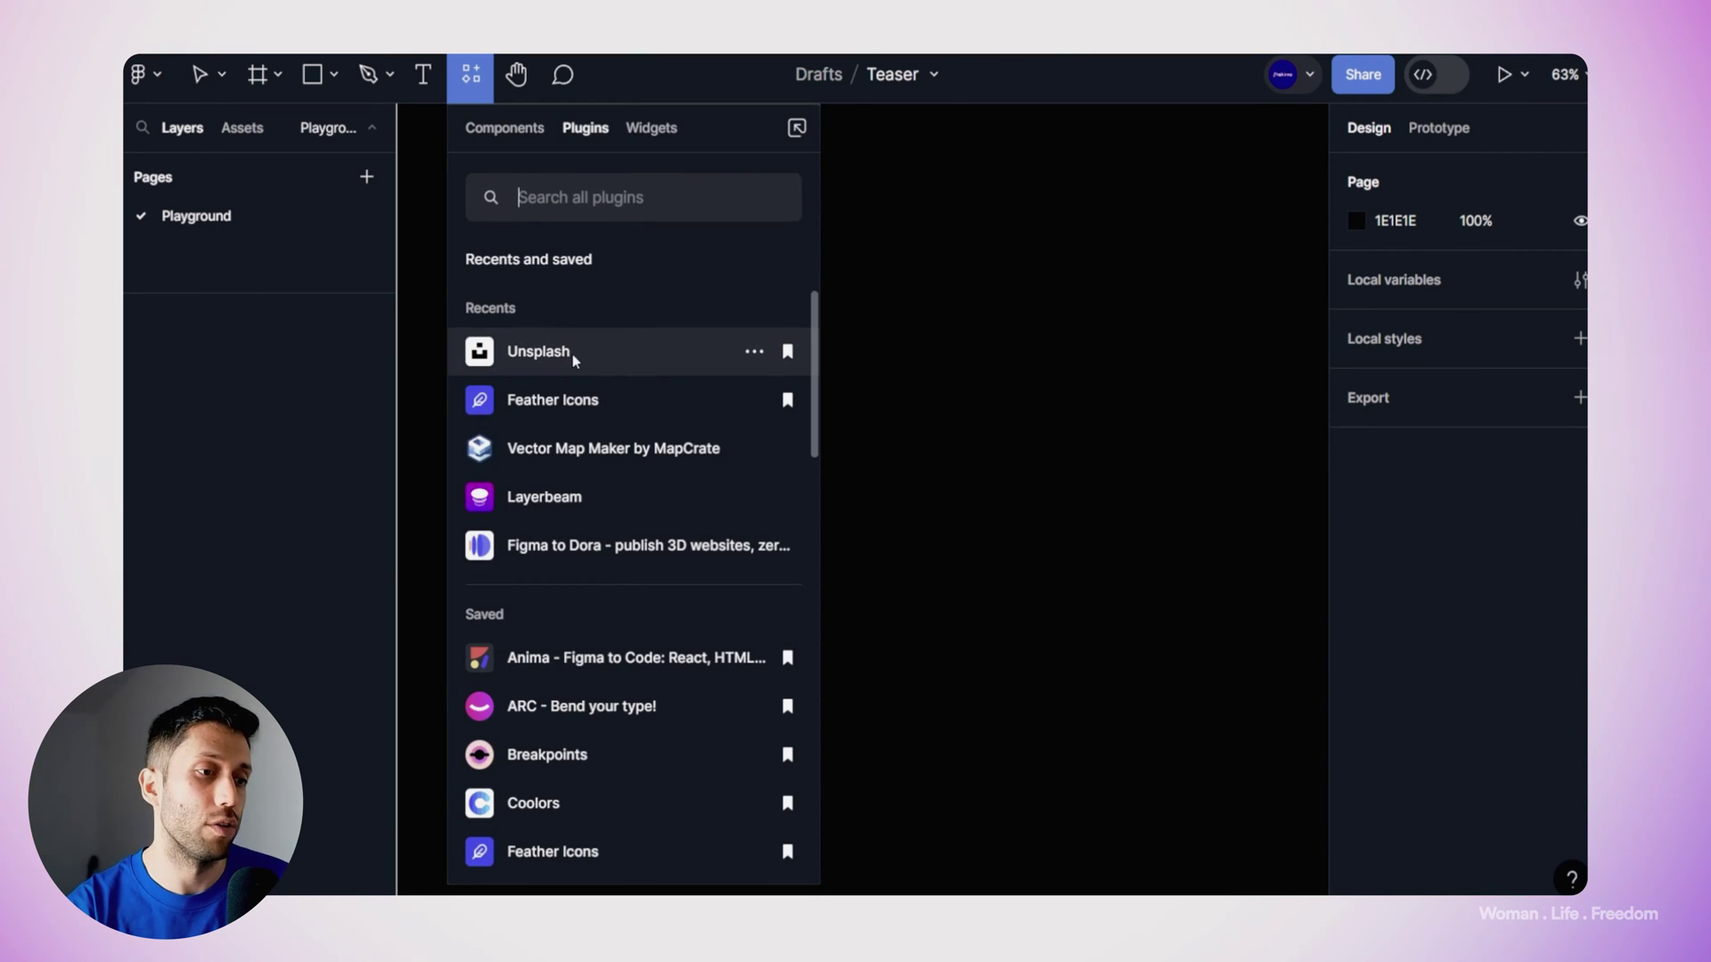
key("Escape")
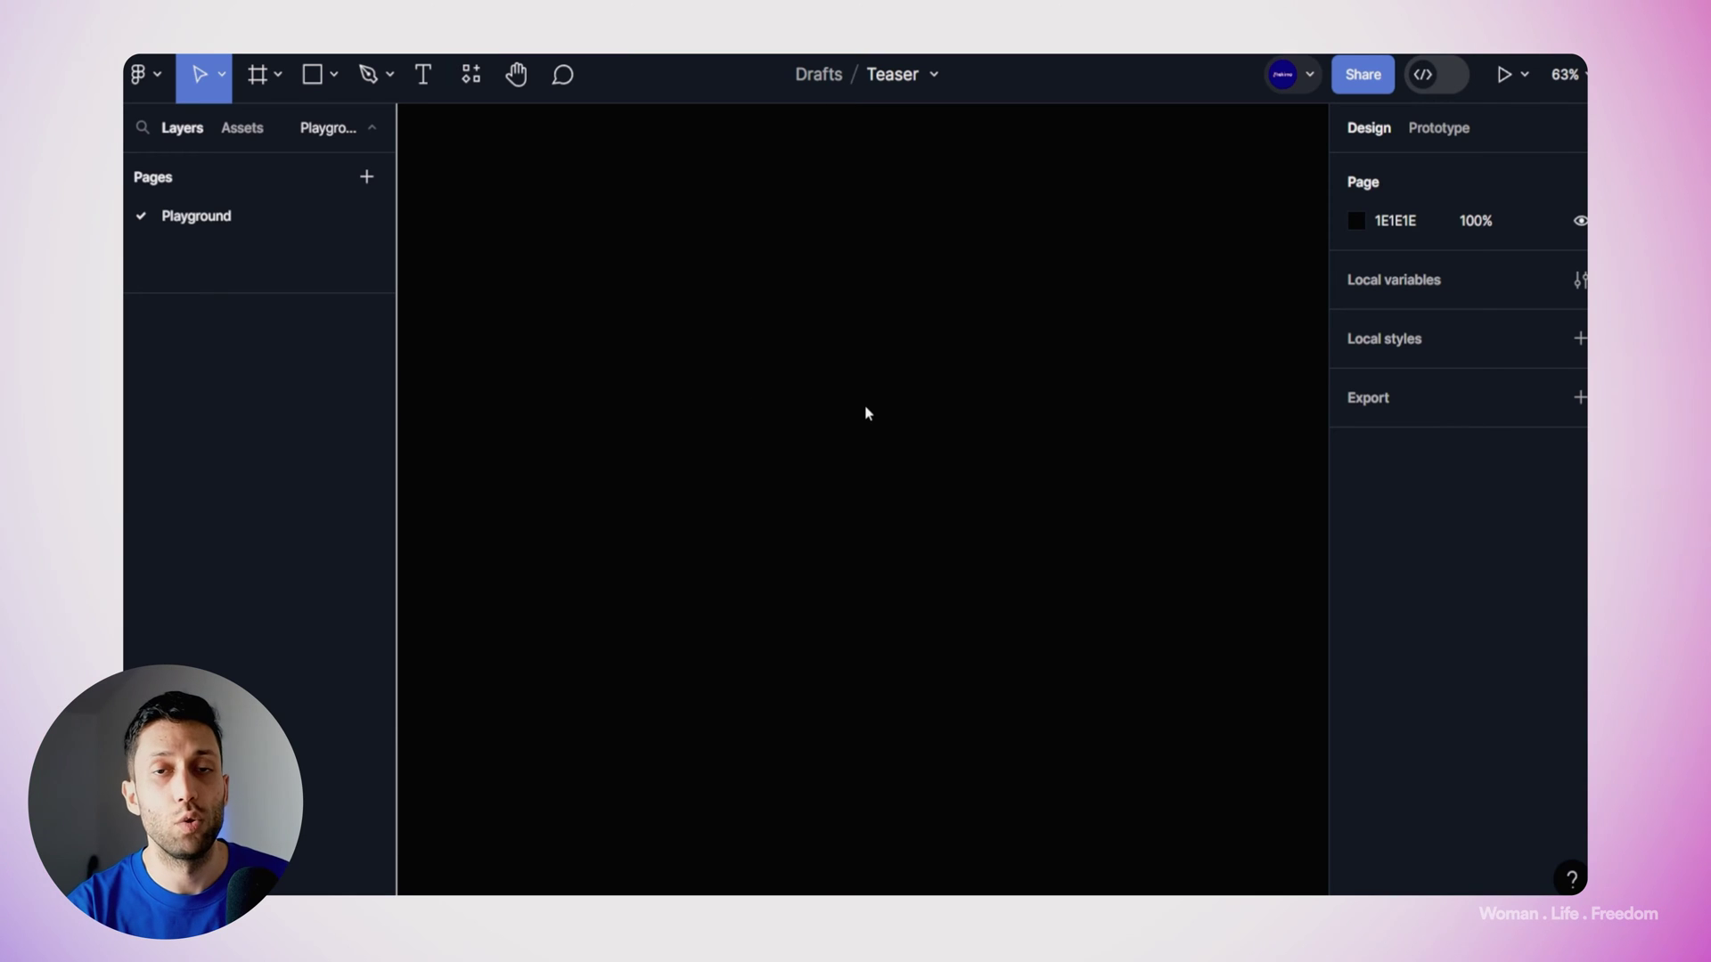
scroll(1176, 502, "down", 10)
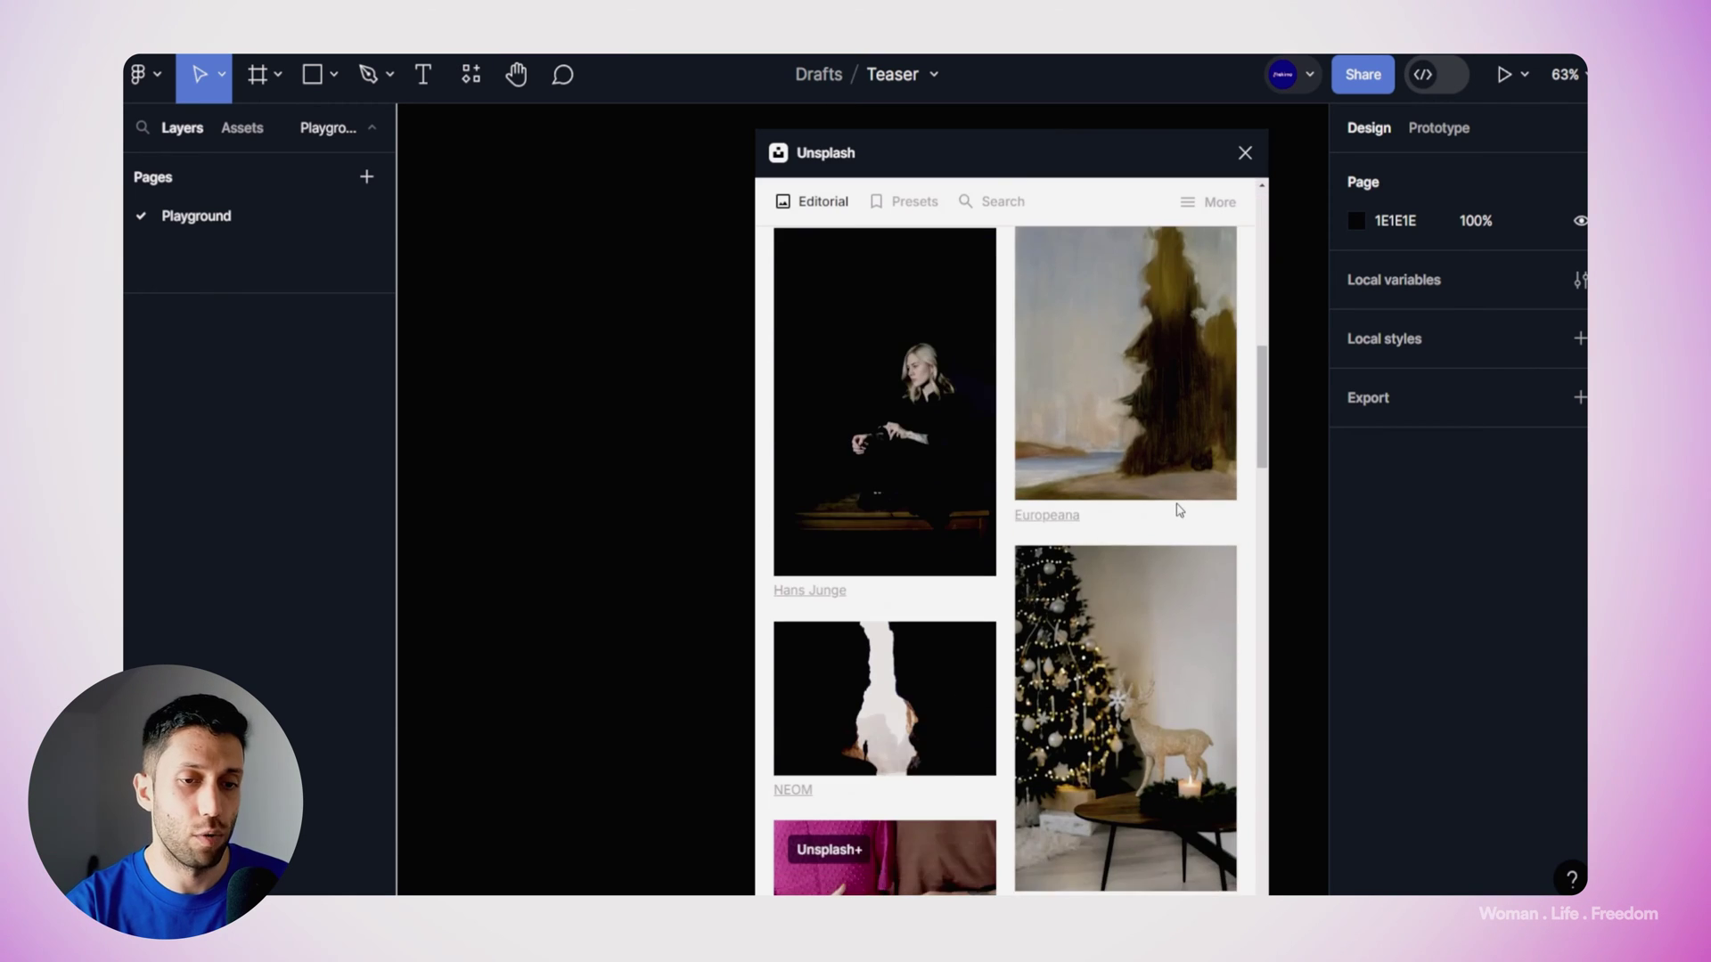
scroll(1178, 510, "down", 10)
scroll(1177, 506, "down", 5)
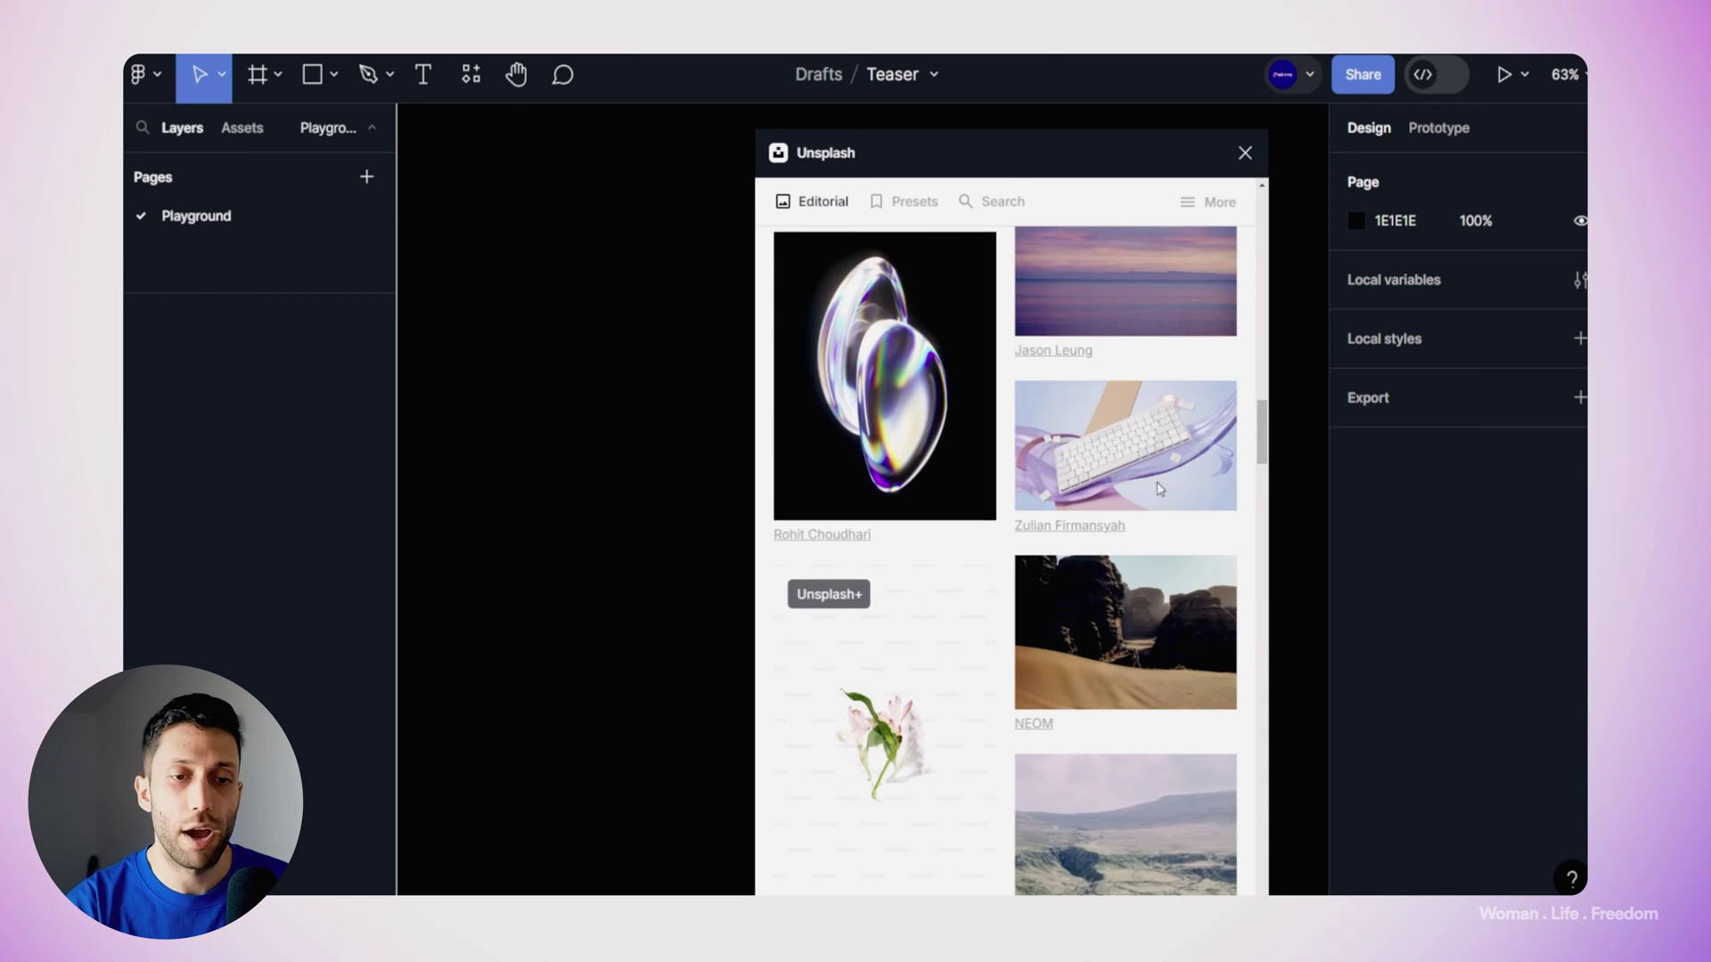
left_click(1159, 486)
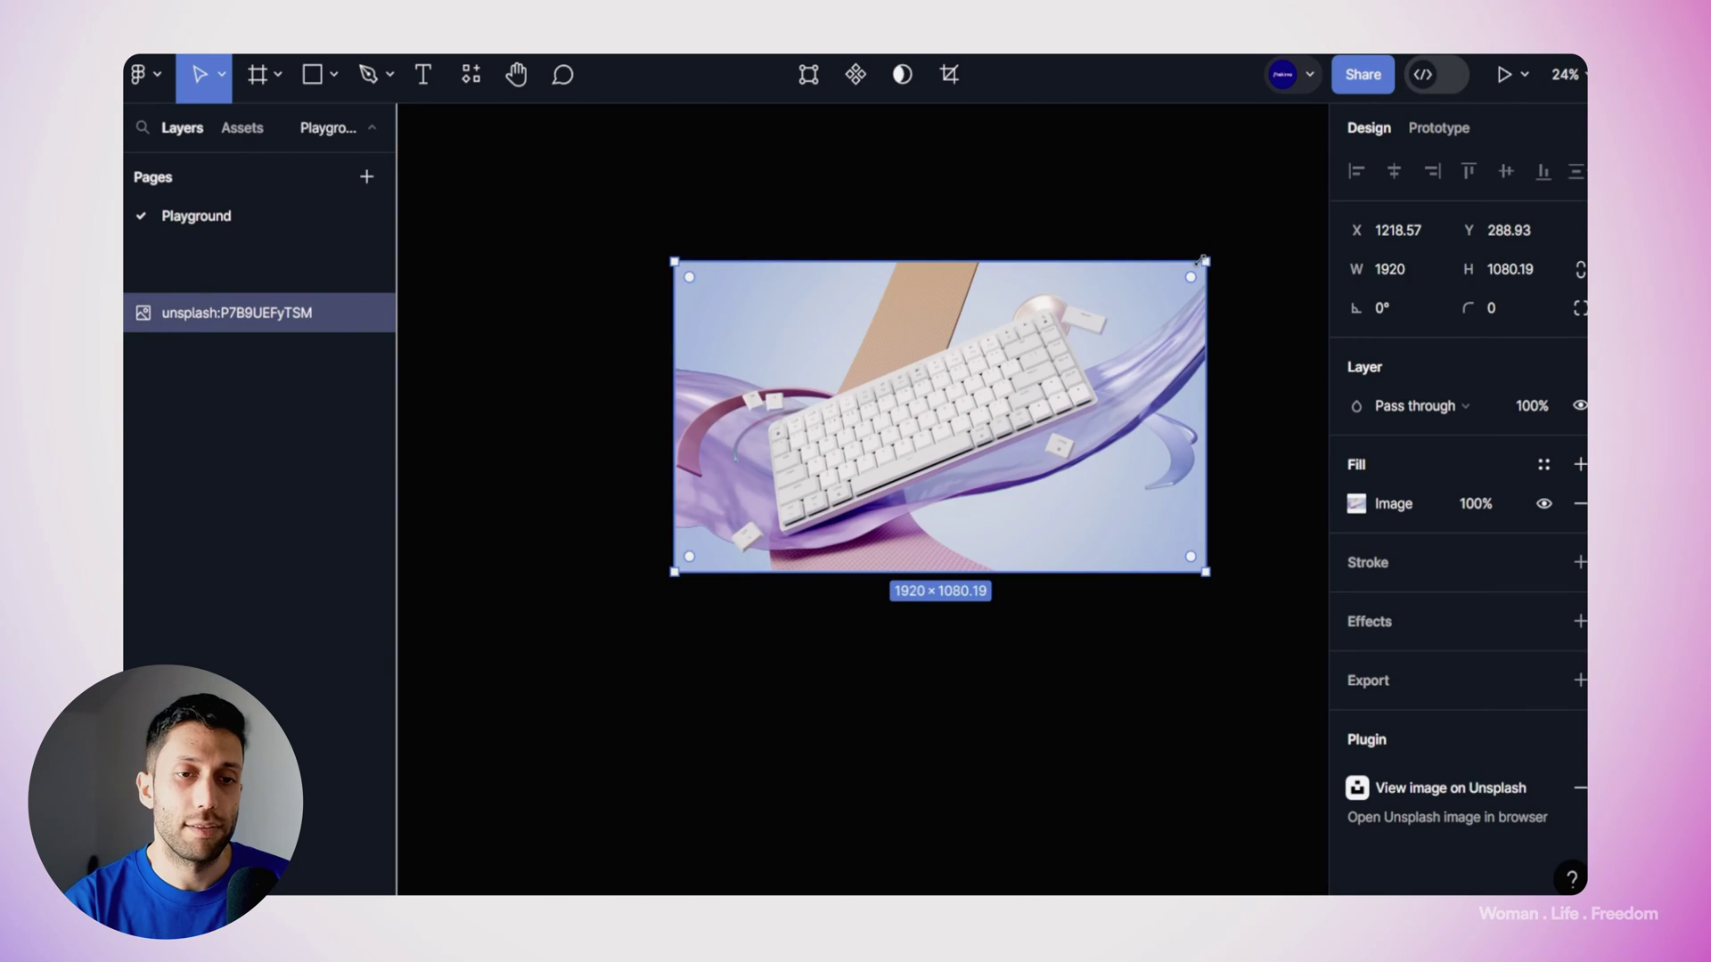
Step: Scale the keyboard image down to about 812 × 457 and reposition it on the canvas
left_click_drag(1201, 260, 901, 439)
left_click_drag(835, 526, 919, 444)
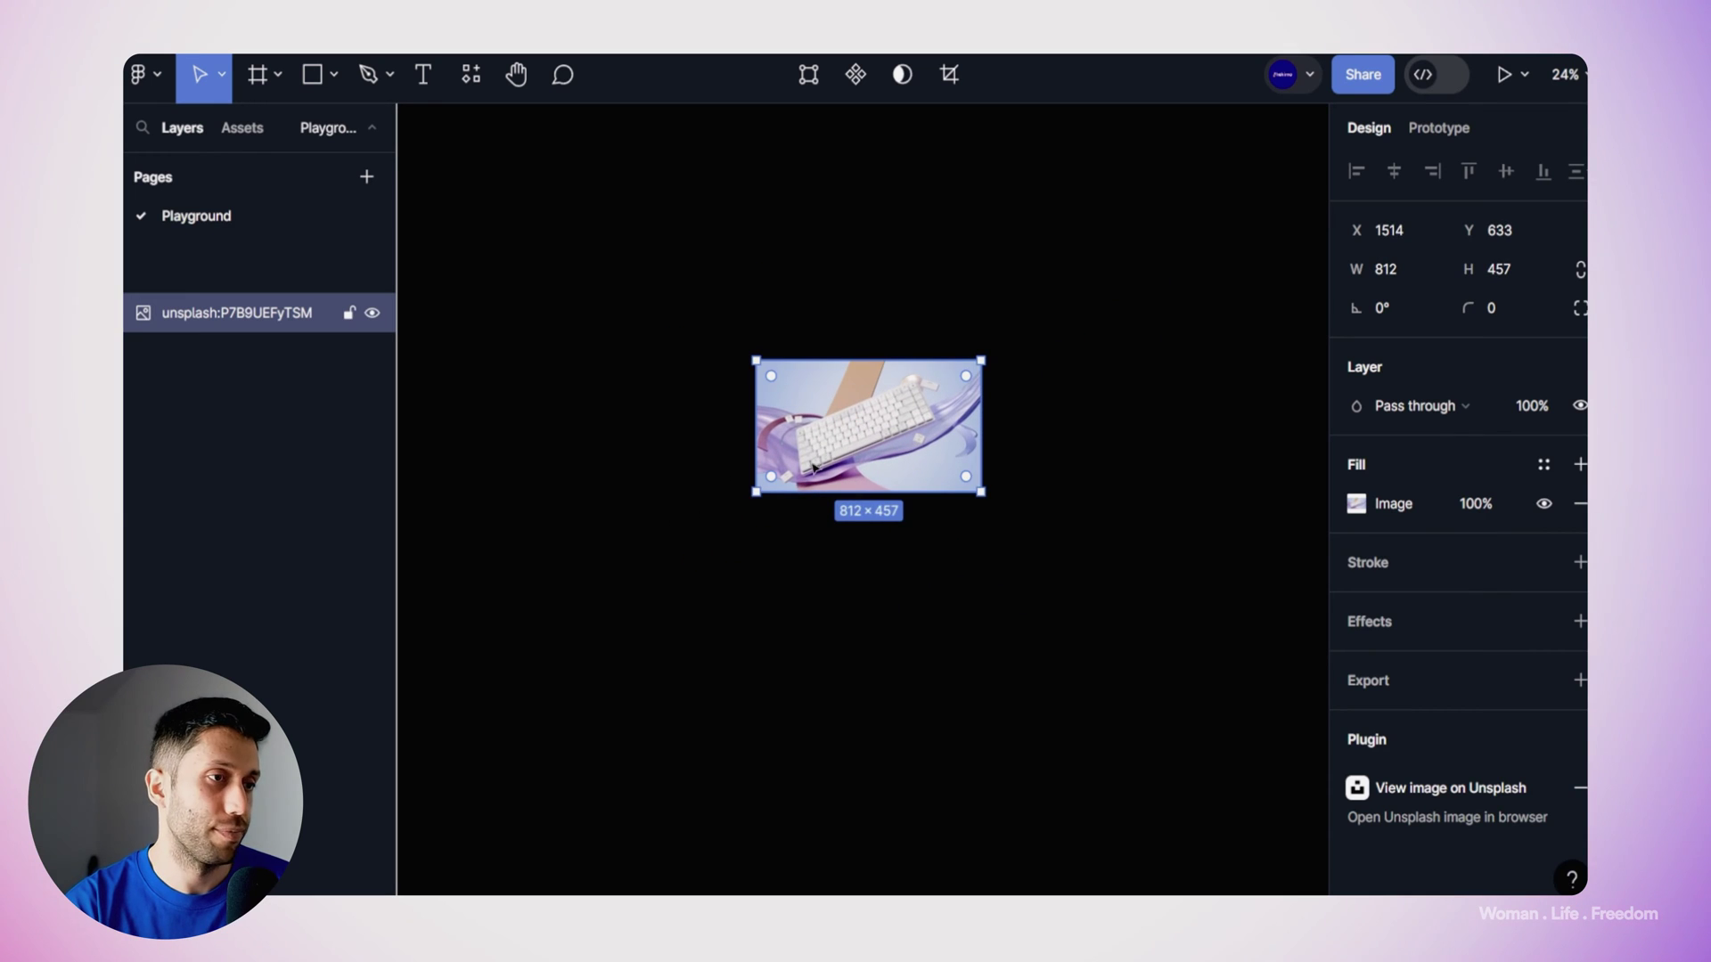
Step: Add a text layer reading "Headline" below the keyboard image
scroll(847, 485, "up", 5)
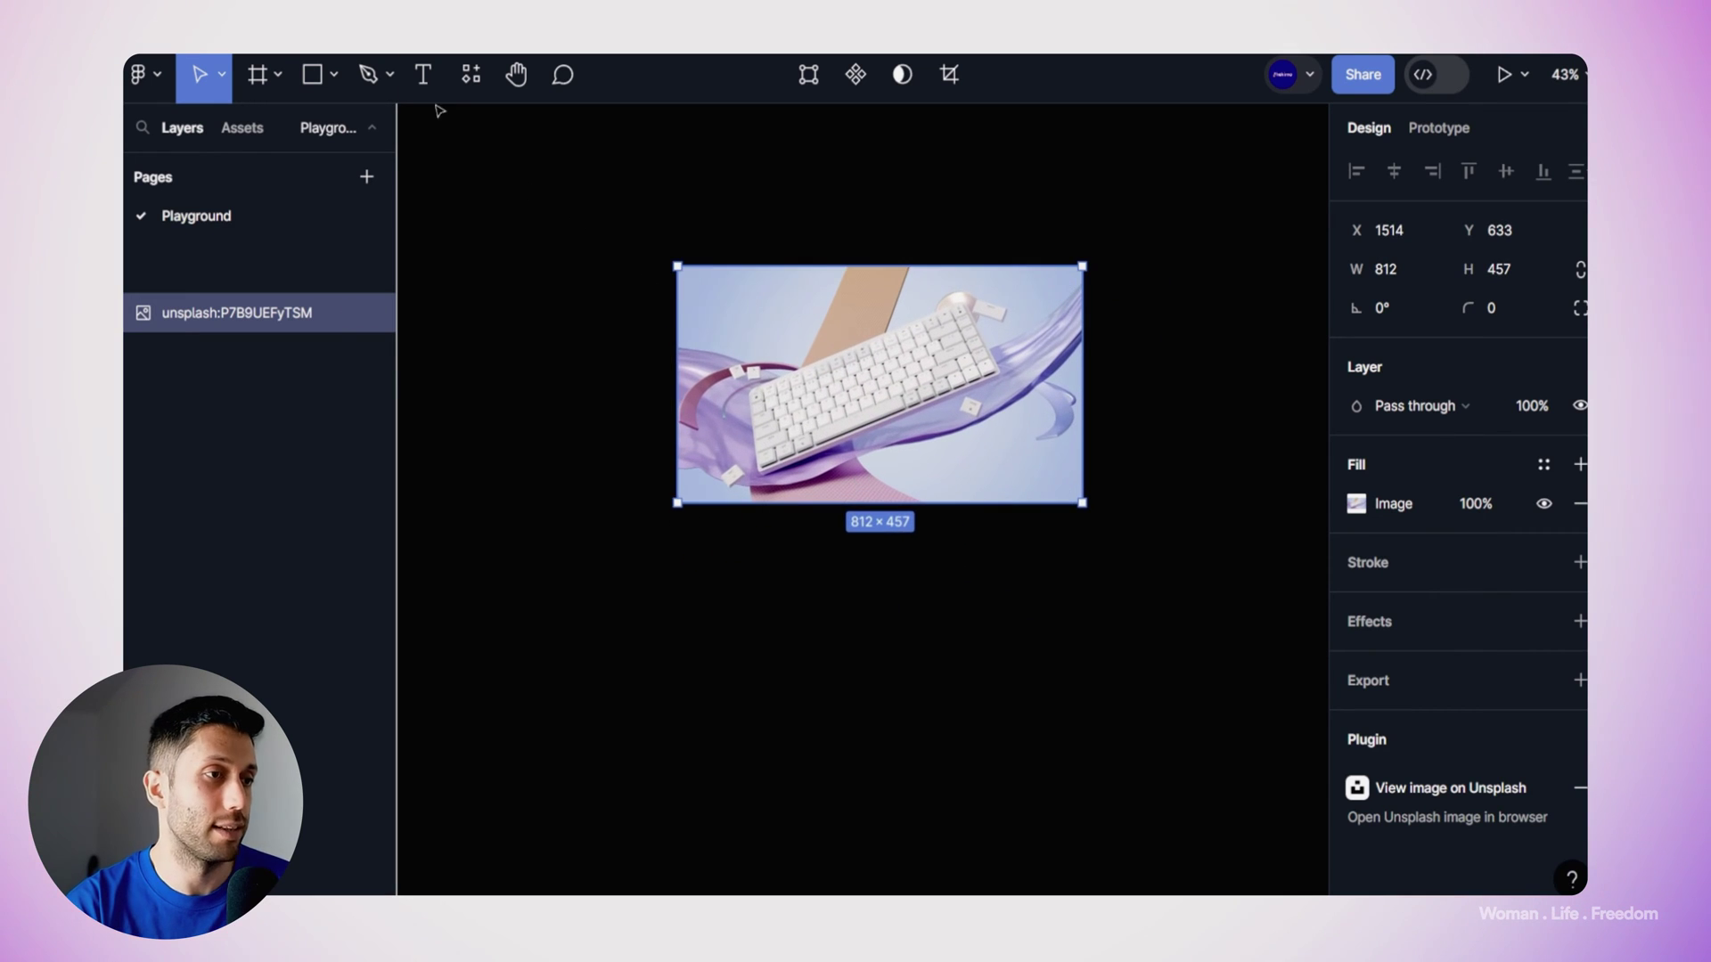
left_click(424, 76)
left_click(723, 559)
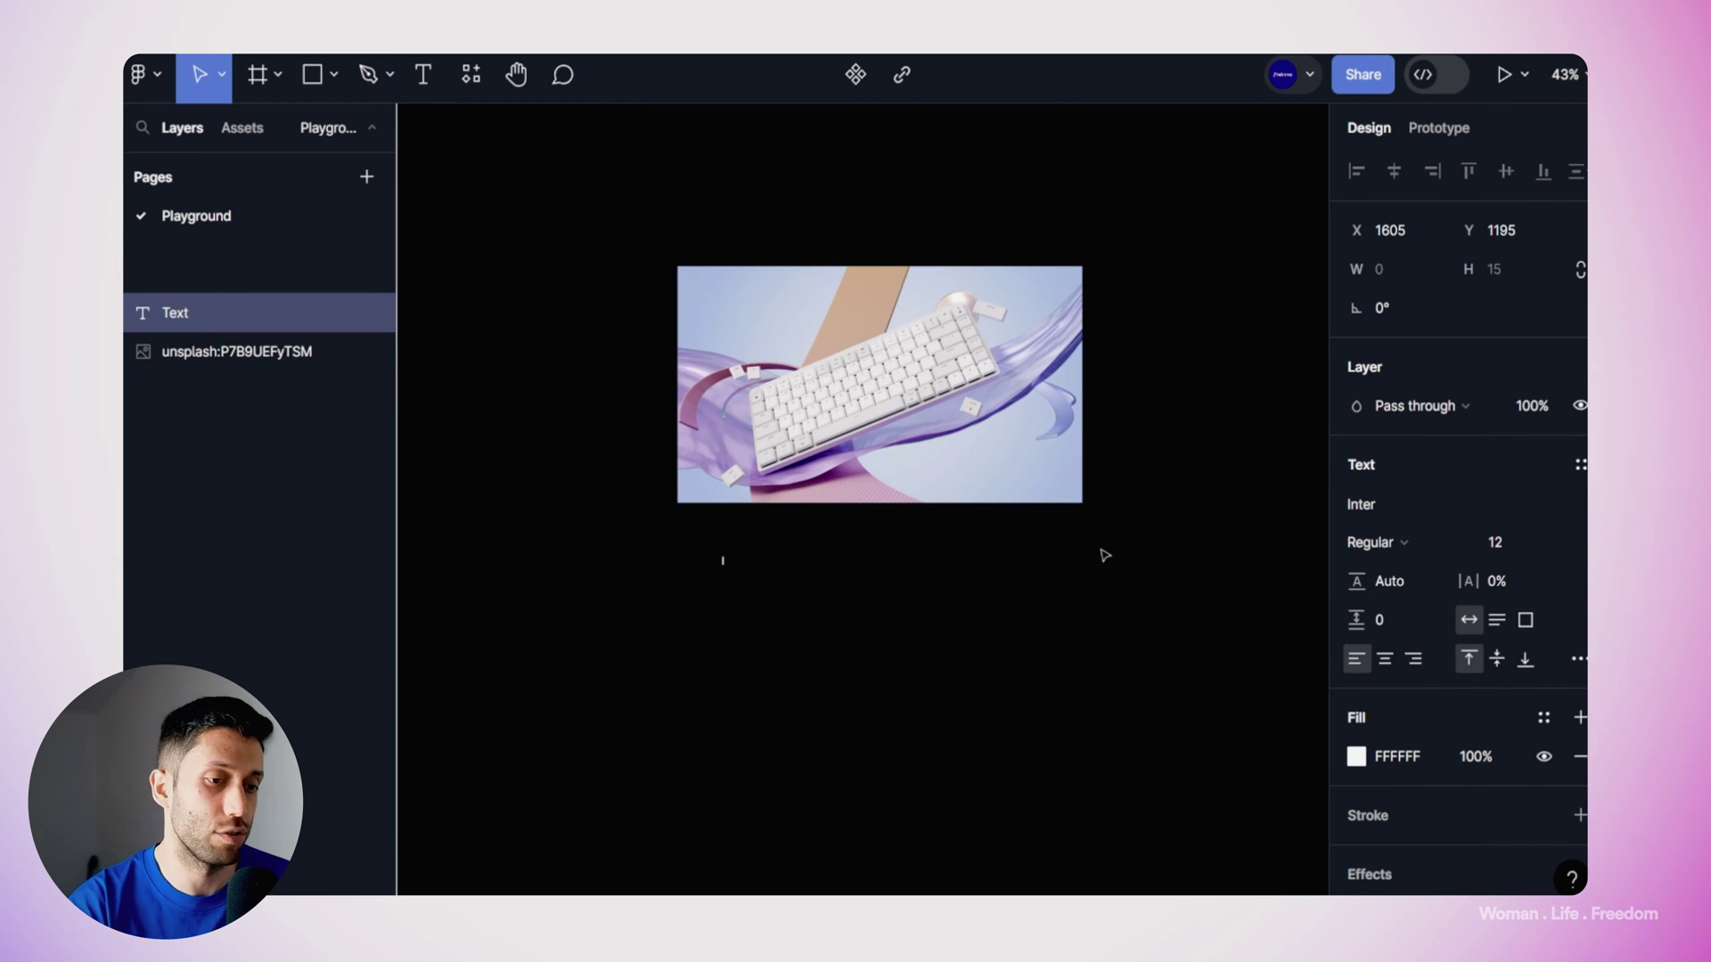
type("Headline")
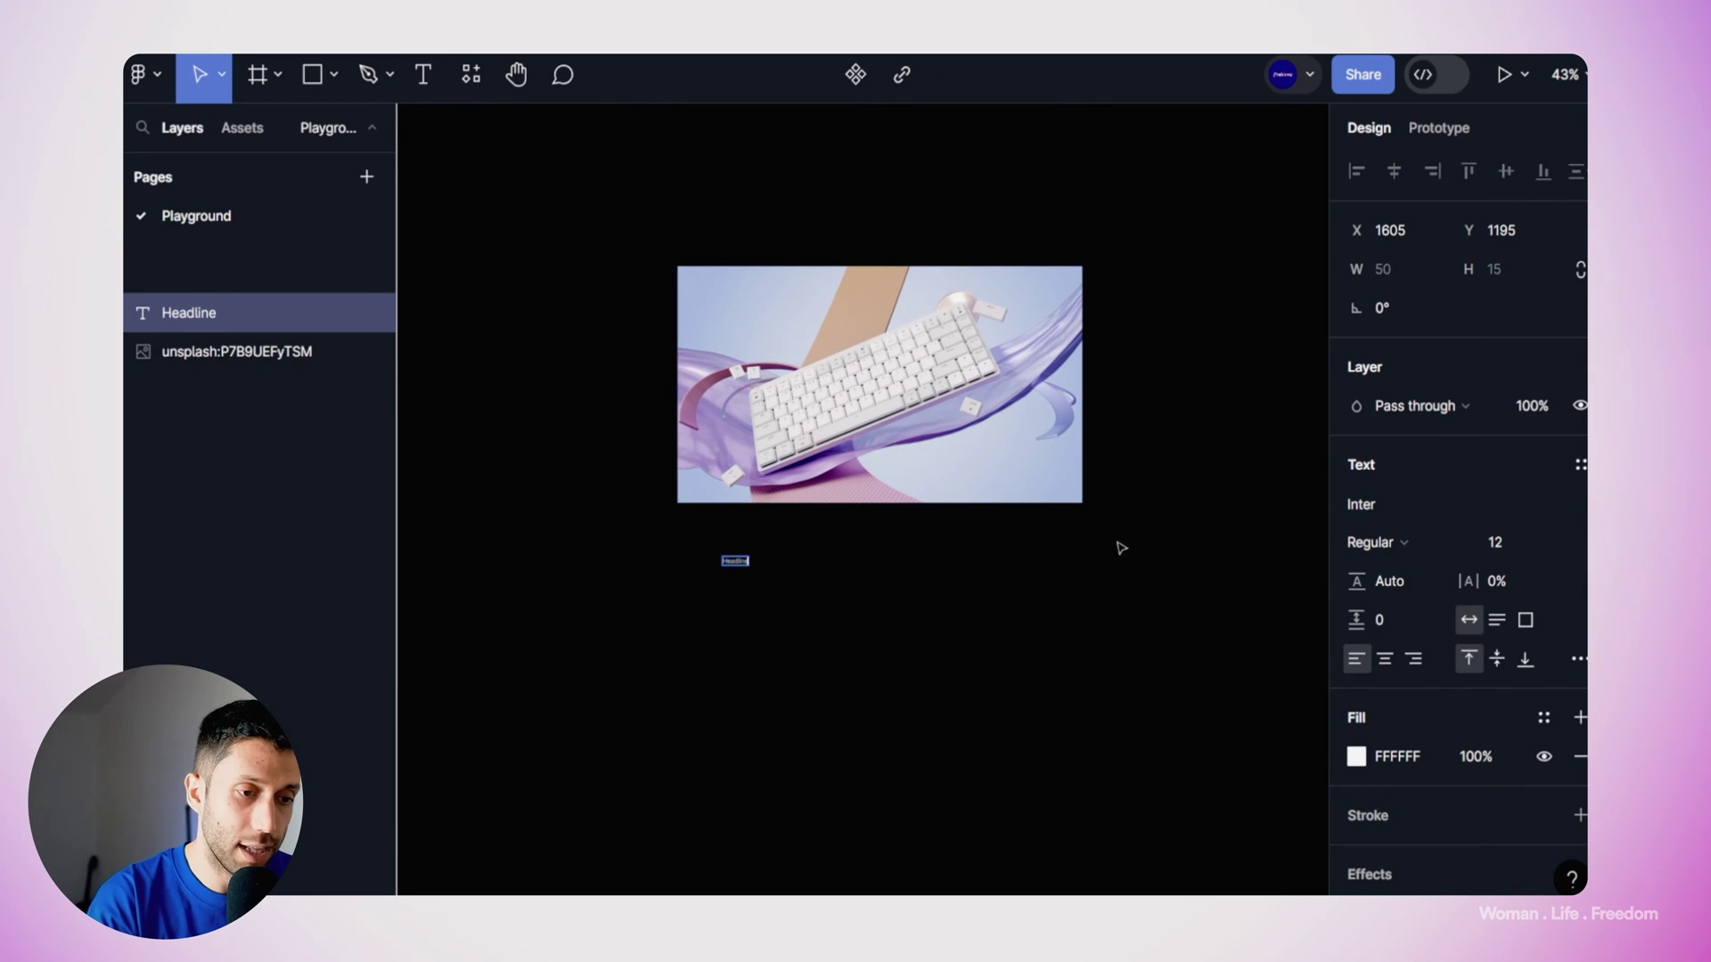
key("Escape")
Step: Duplicate the Headline text below the original and change the copy's wording to "CTA"
scroll(757, 599, "up", 4)
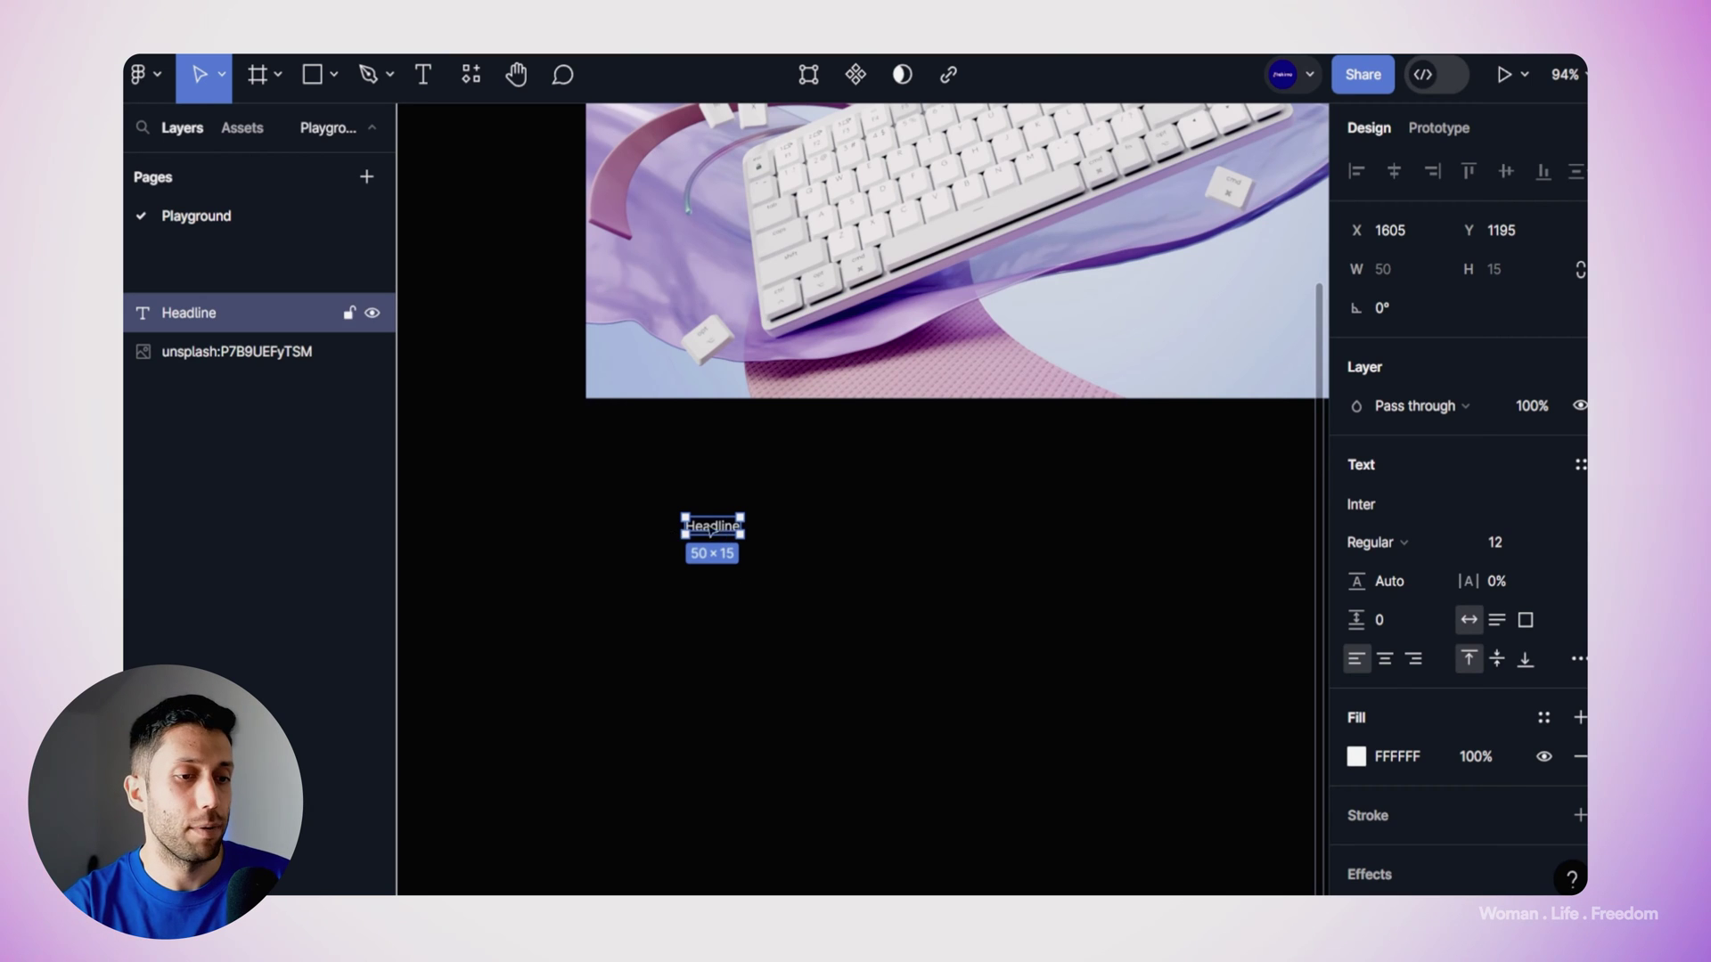
left_click_drag(700, 531, 721, 630)
double_click(720, 627)
type("CTA")
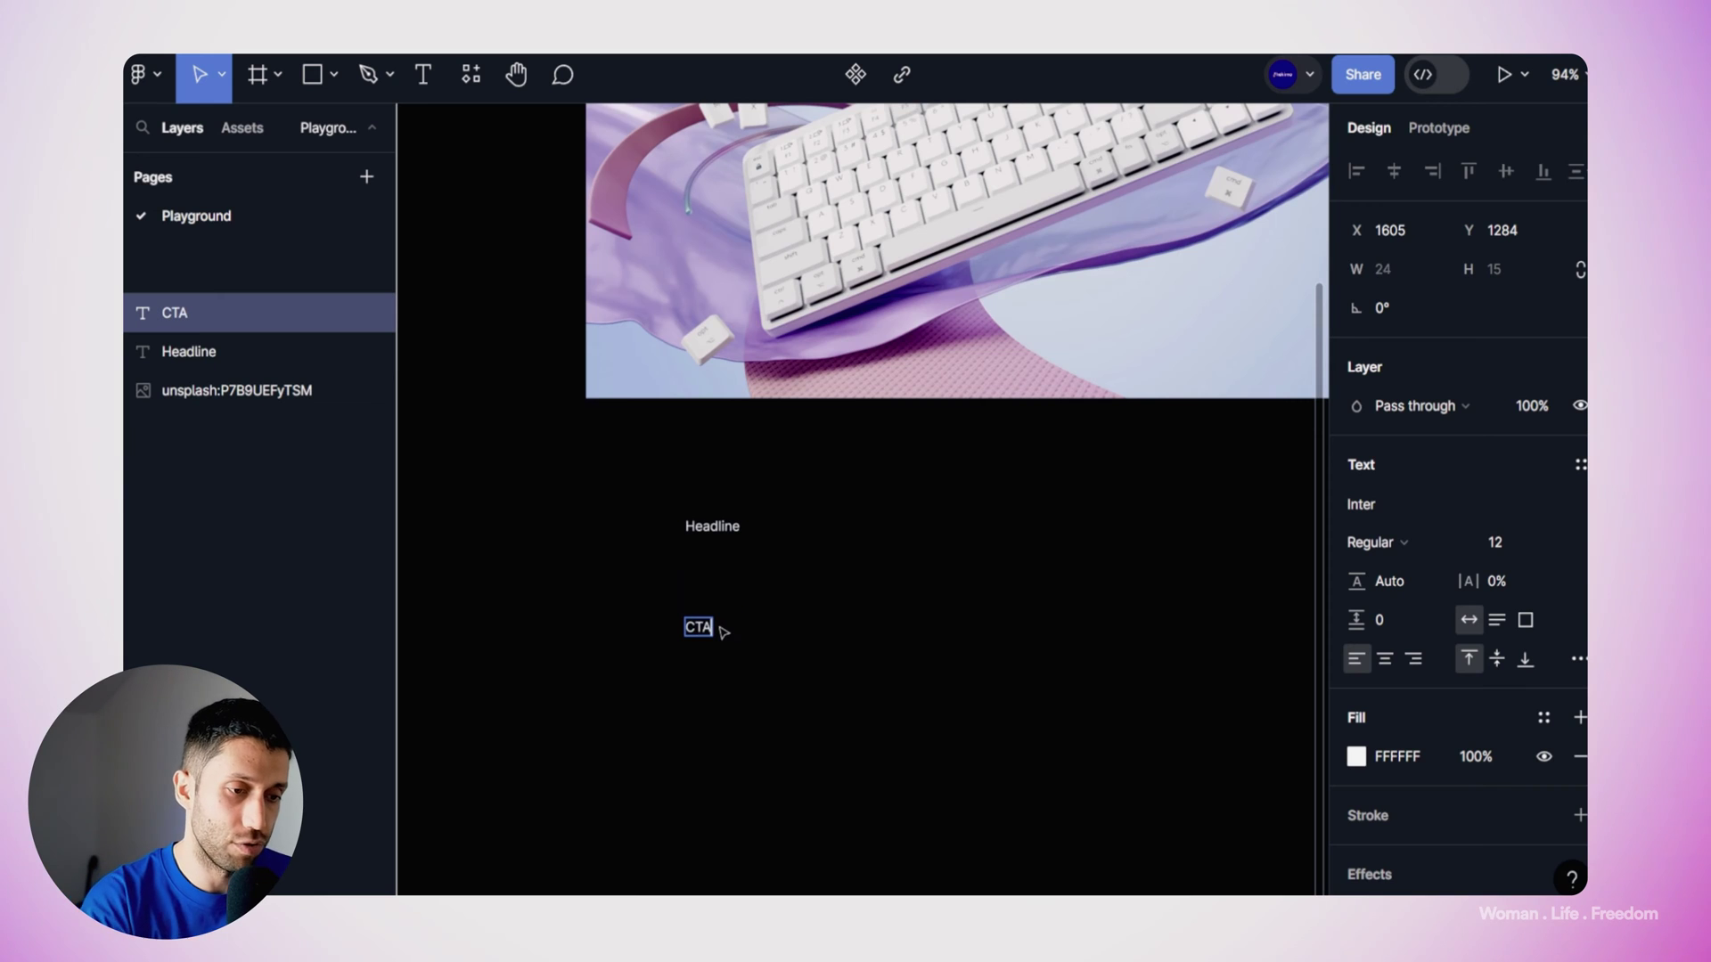
key("Escape")
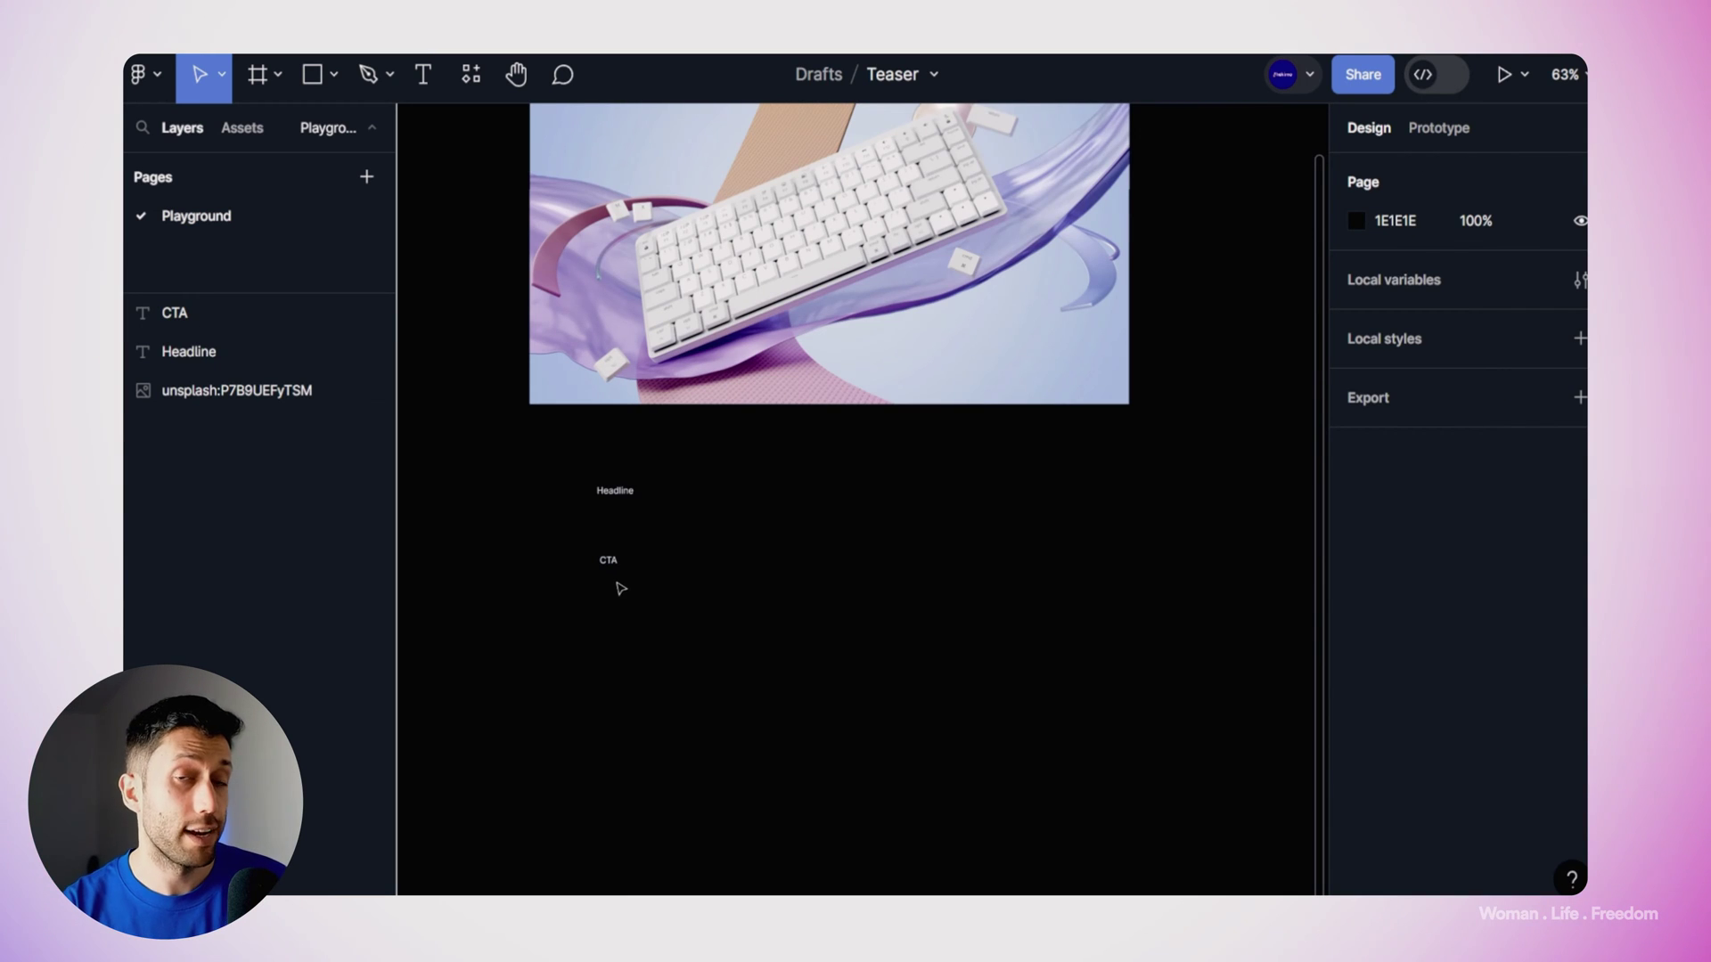
Step: Draw a rectangle of about 132 × 93 around the CTA text and send it behind the text
scroll(609, 584, "up", 10)
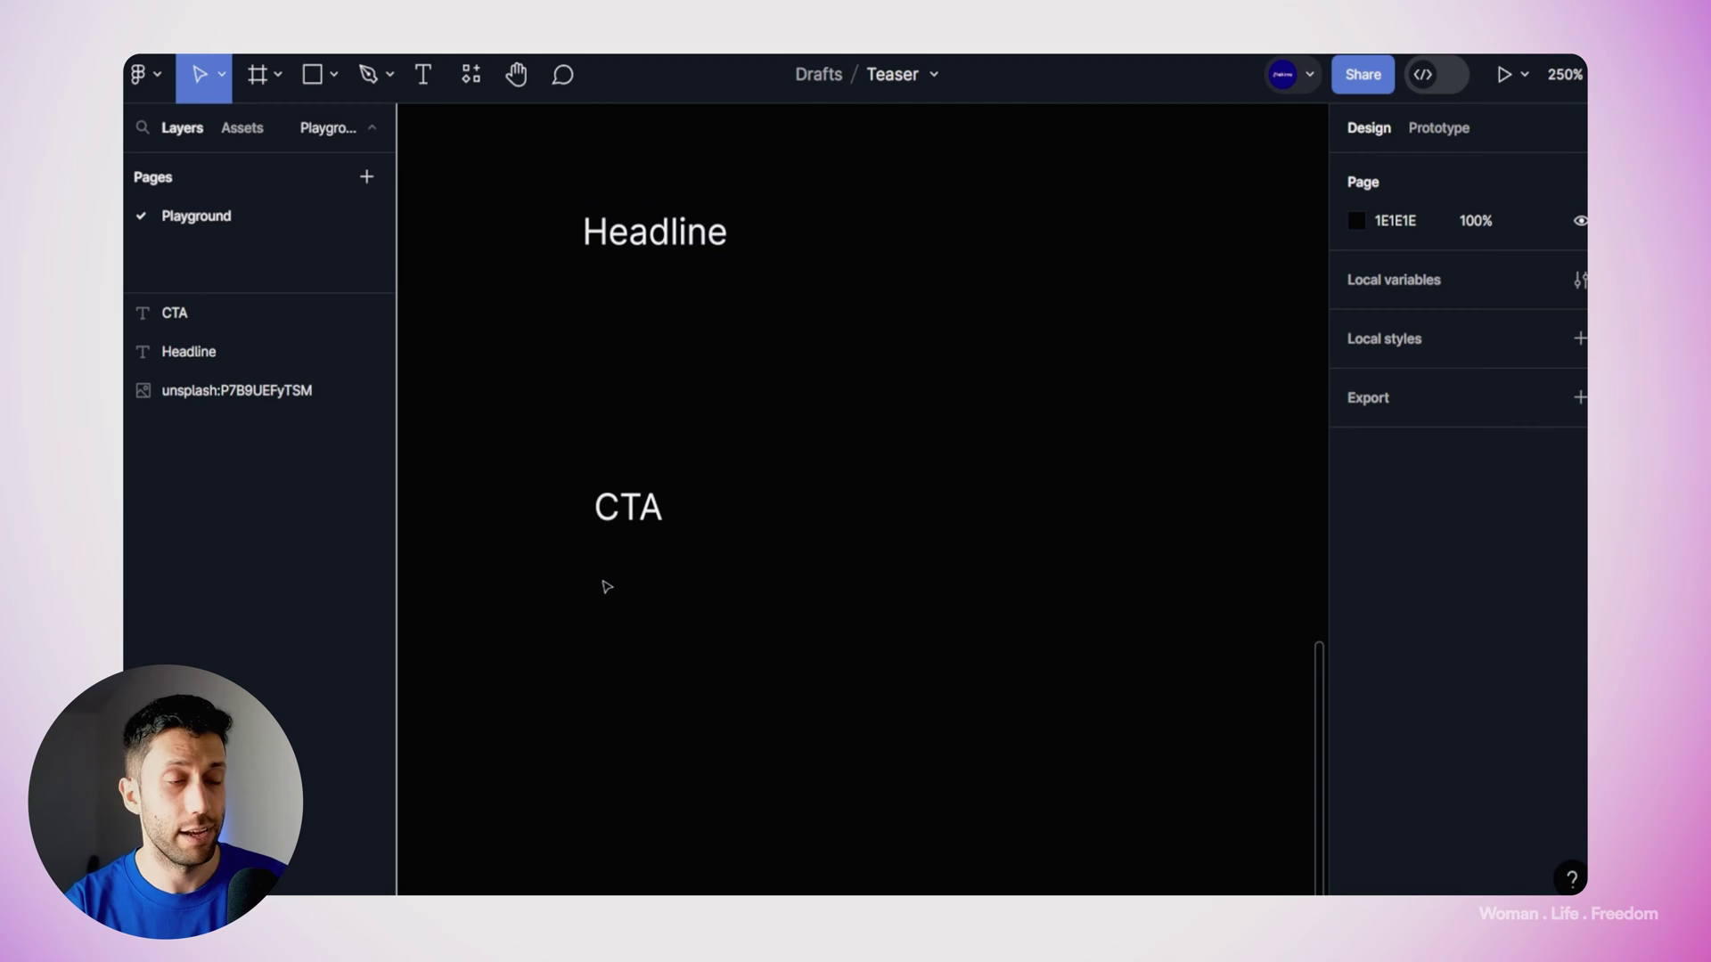
left_click(622, 524)
left_click(311, 75)
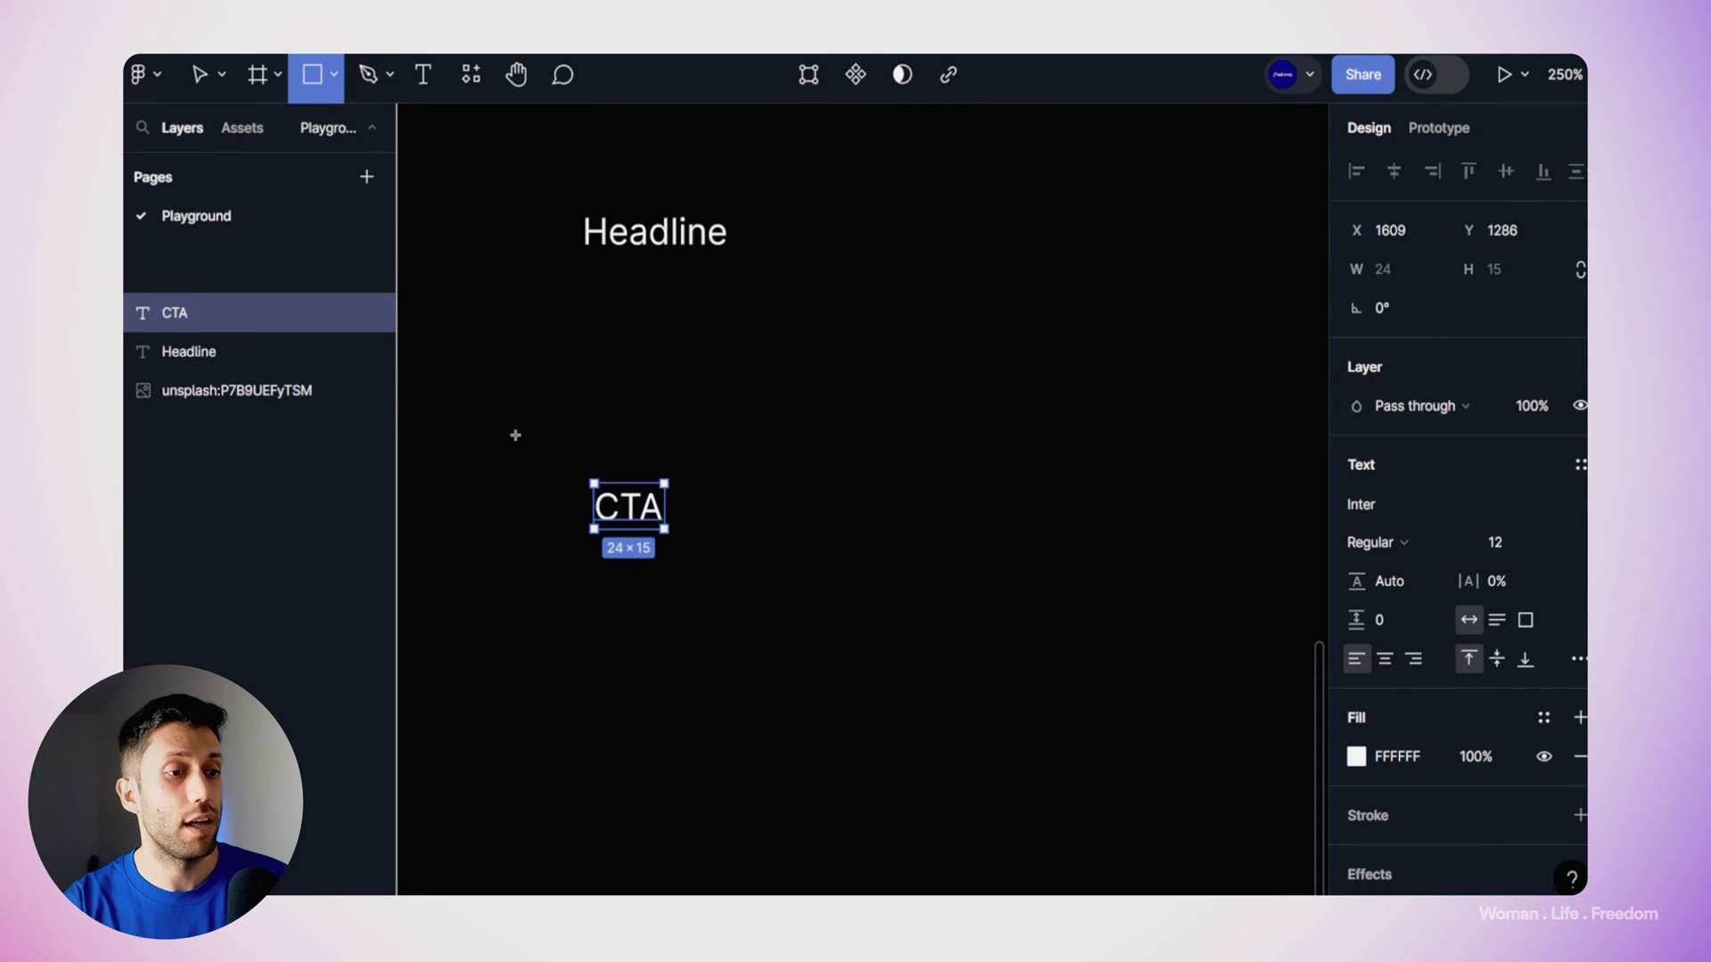
mouse_move(426, 347)
left_mouse_down()
mouse_move(718, 592)
mouse_move(814, 635)
left_mouse_up()
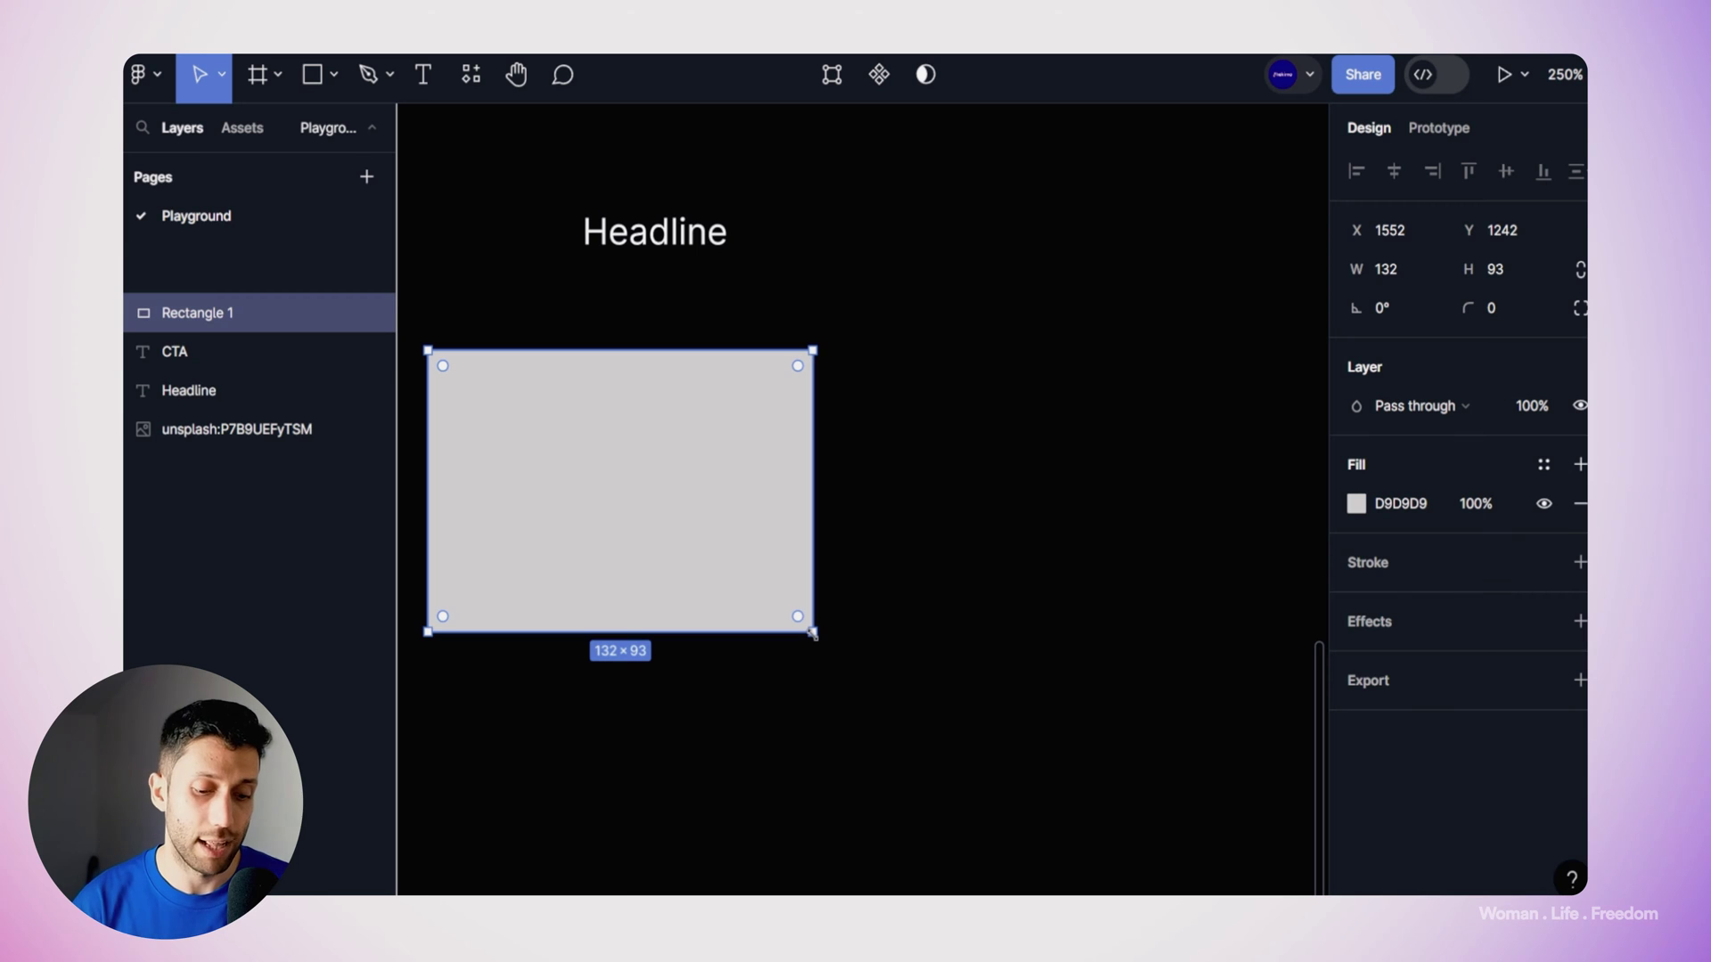
key("ctrl+bracketleft")
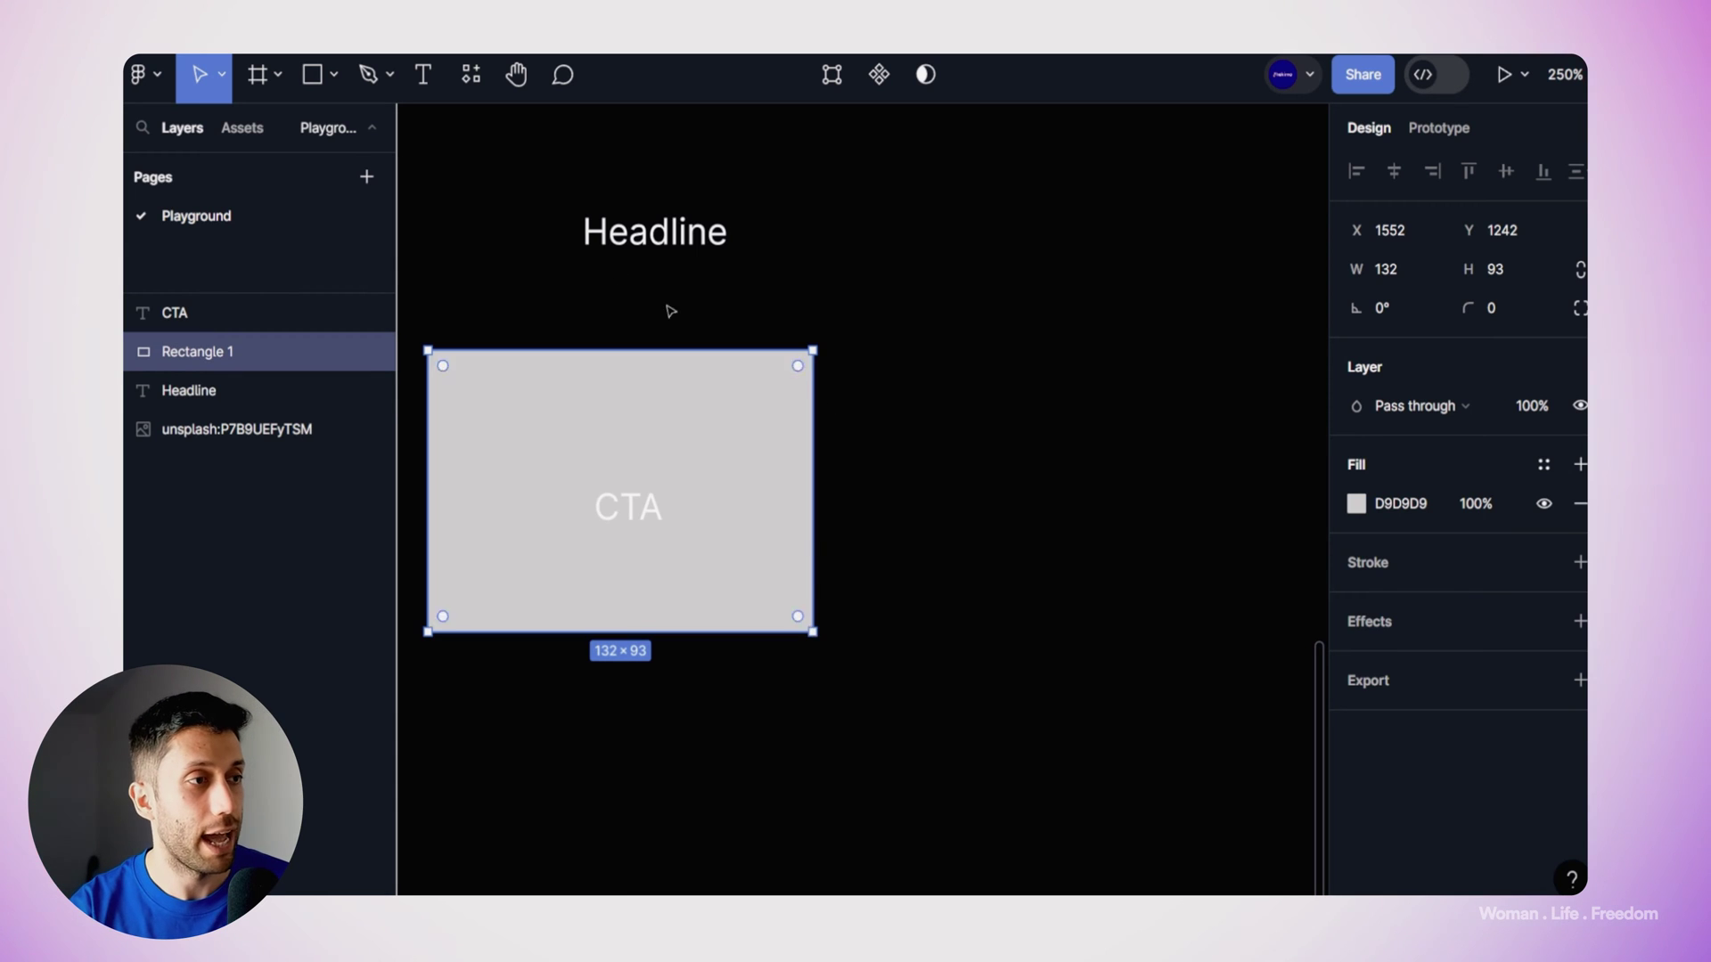
Step: Change the rectangle's fill to red FC0202 and deselect it
left_click(1356, 504)
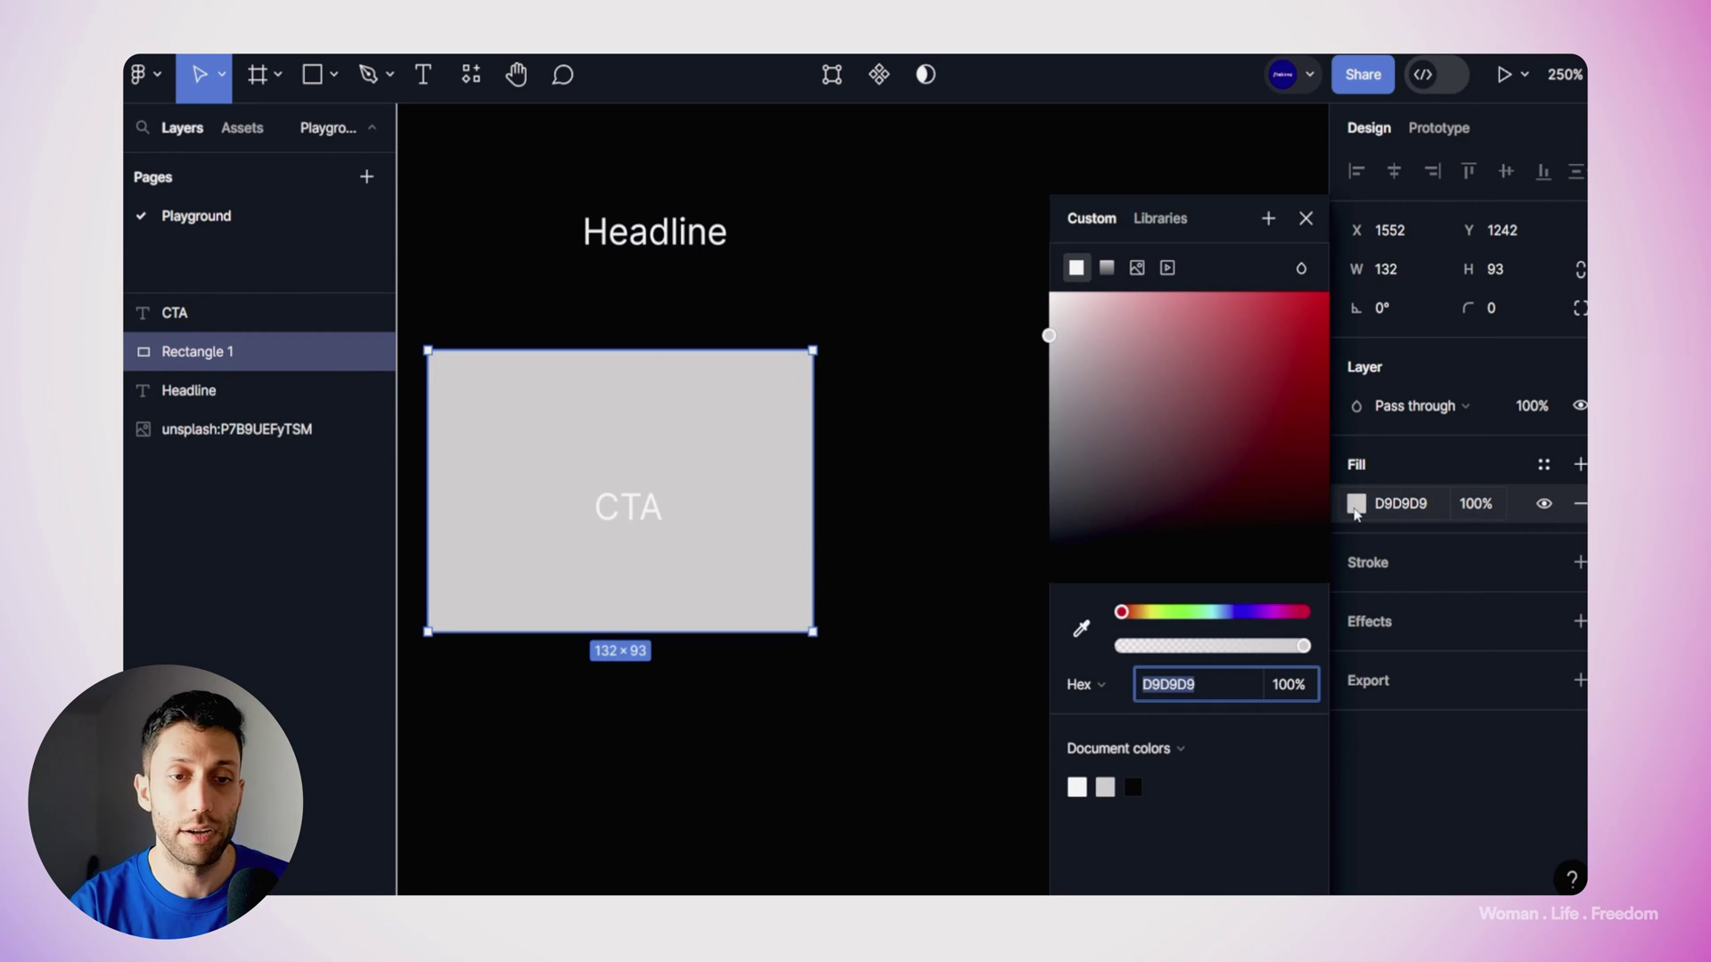
left_click_drag(1302, 385, 1326, 295)
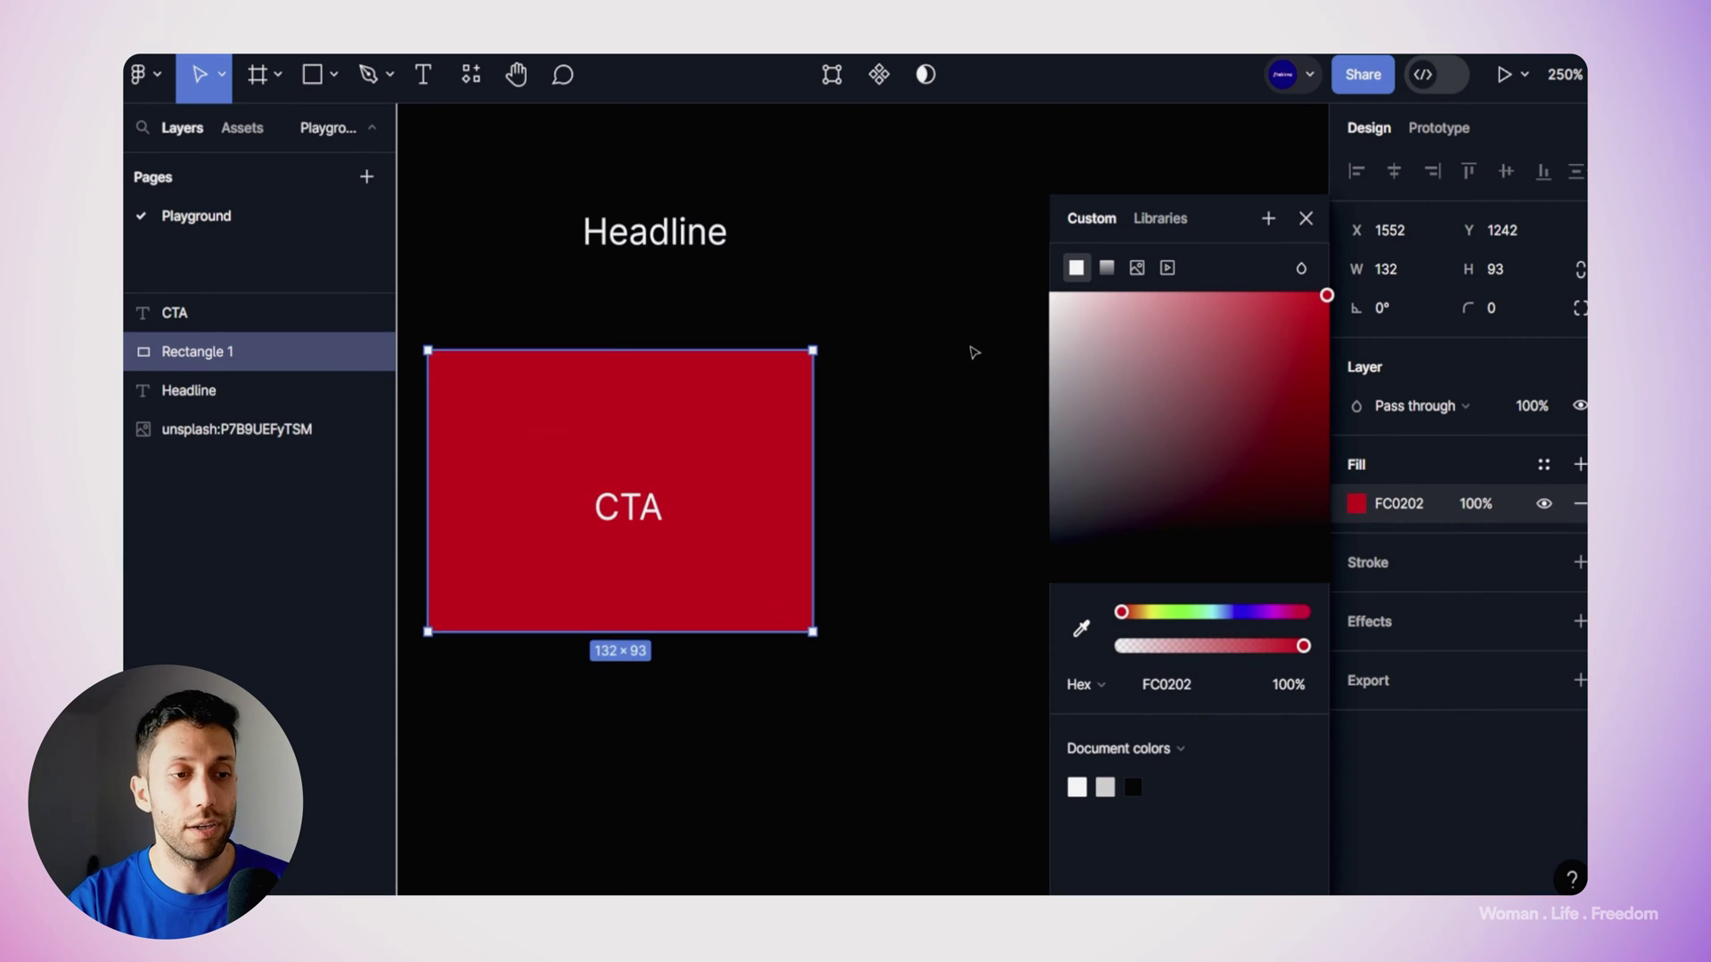
left_click(971, 353)
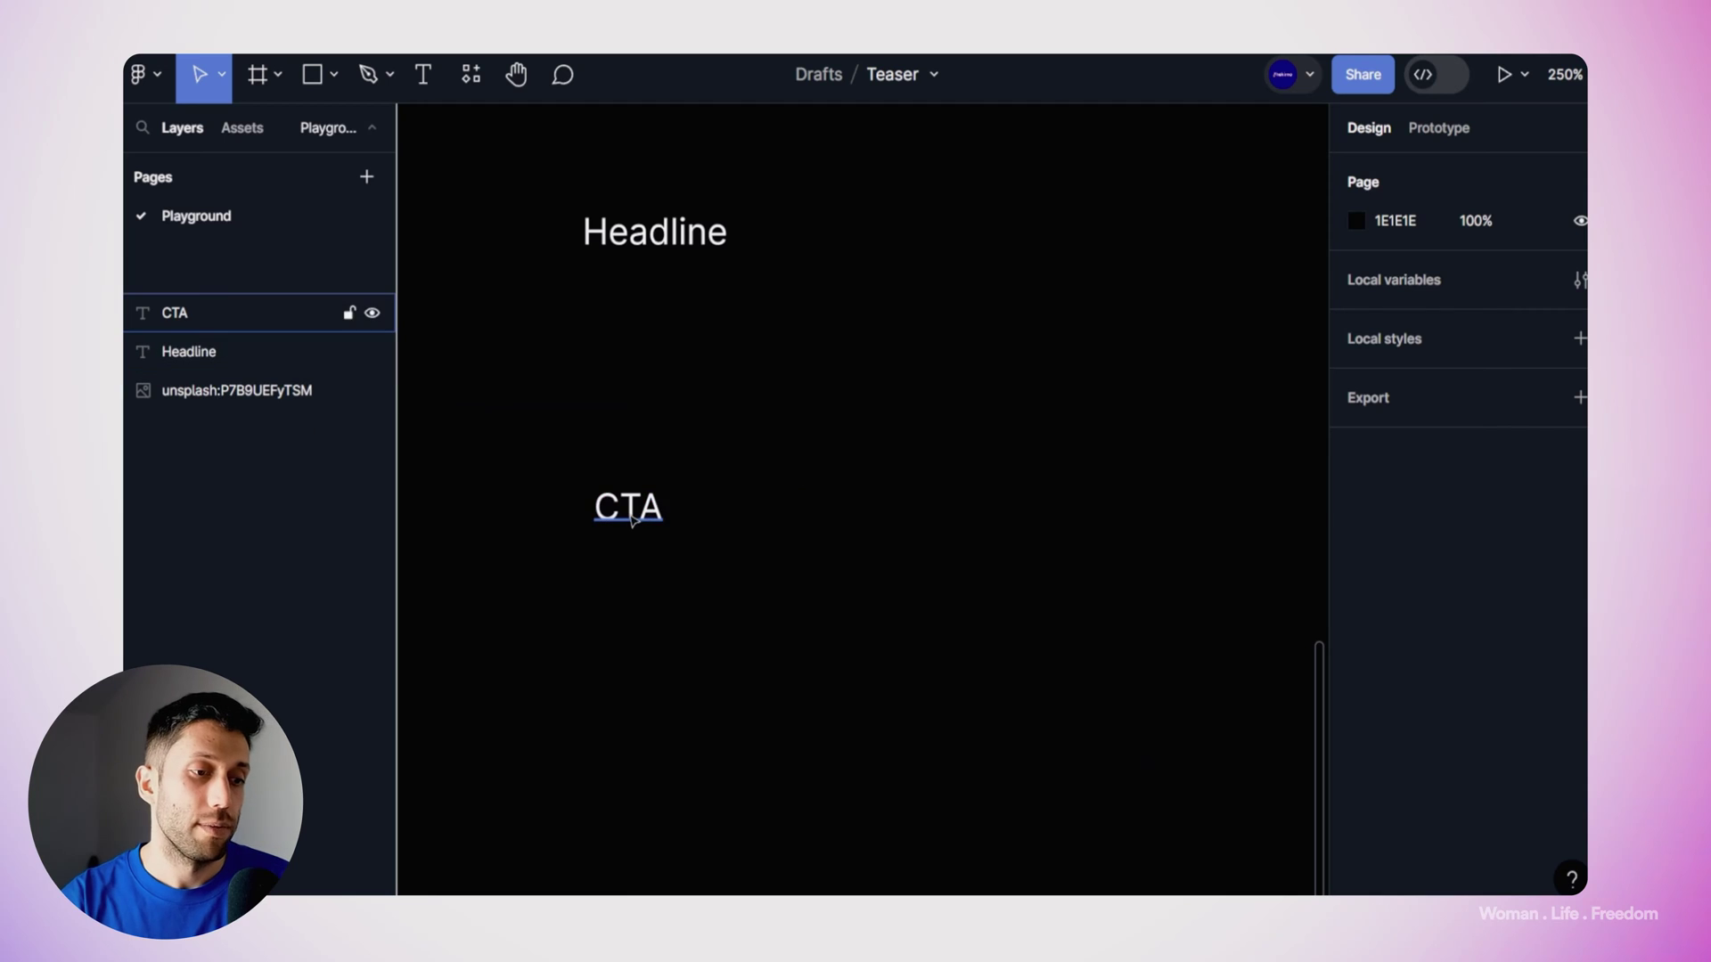
Step: Set the CTA text's font size to 18 and its weight to Bold
left_click(632, 522)
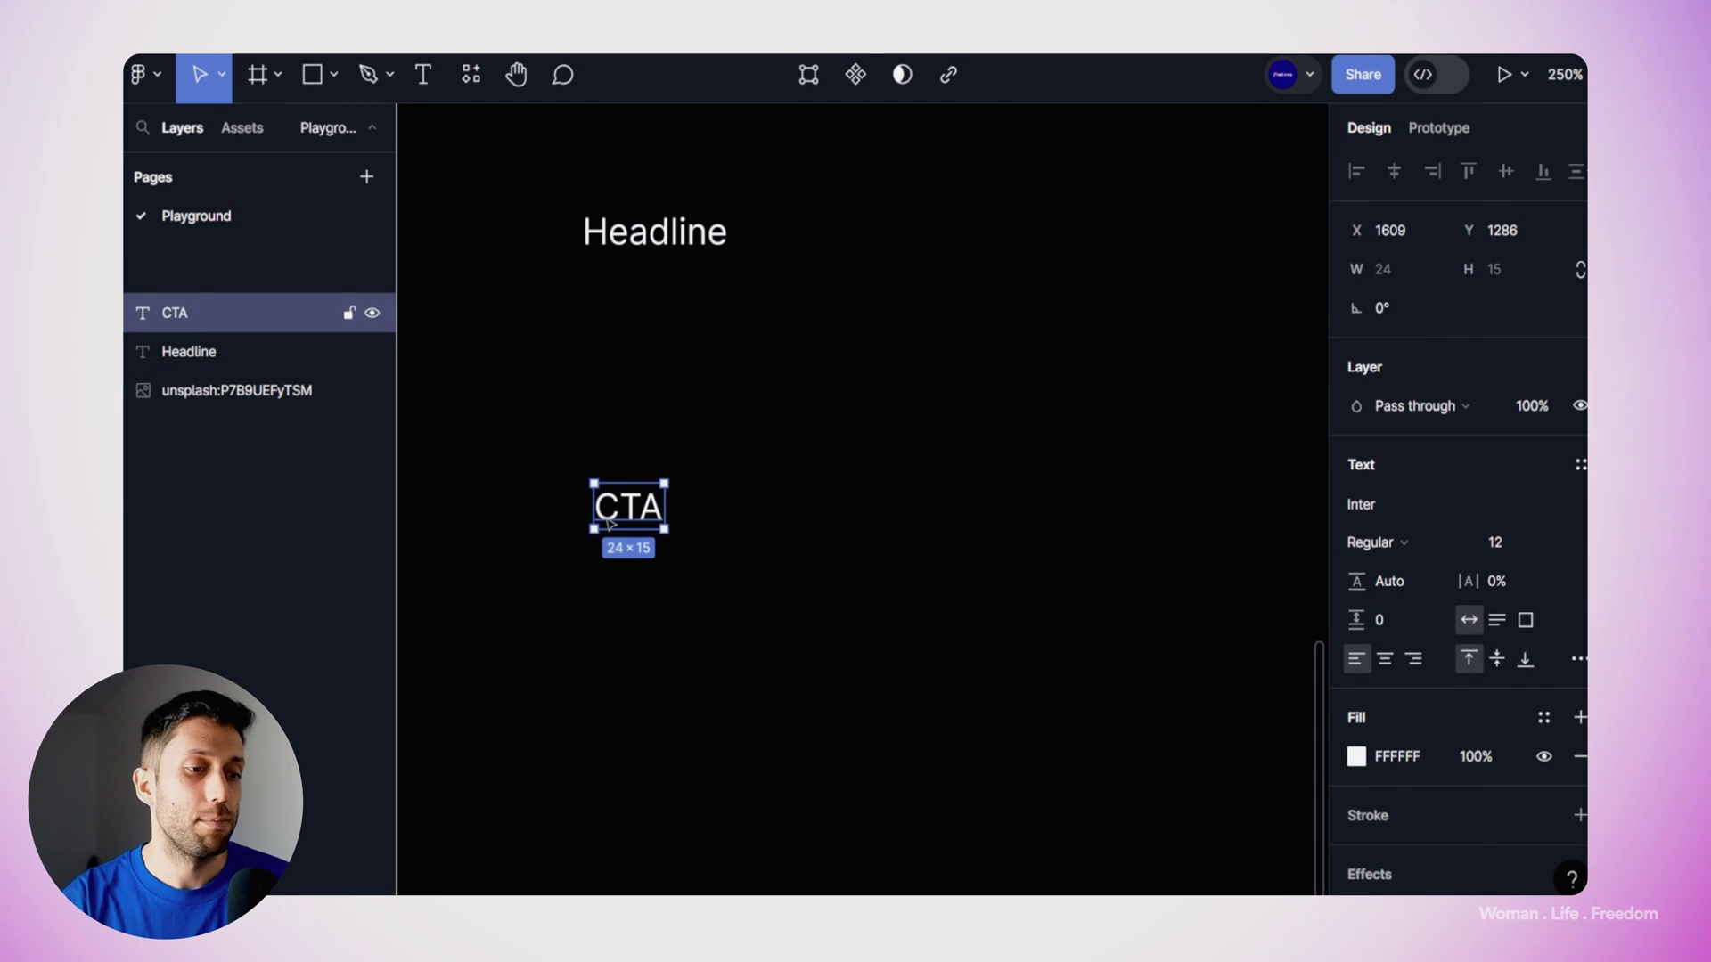
left_click(1515, 546)
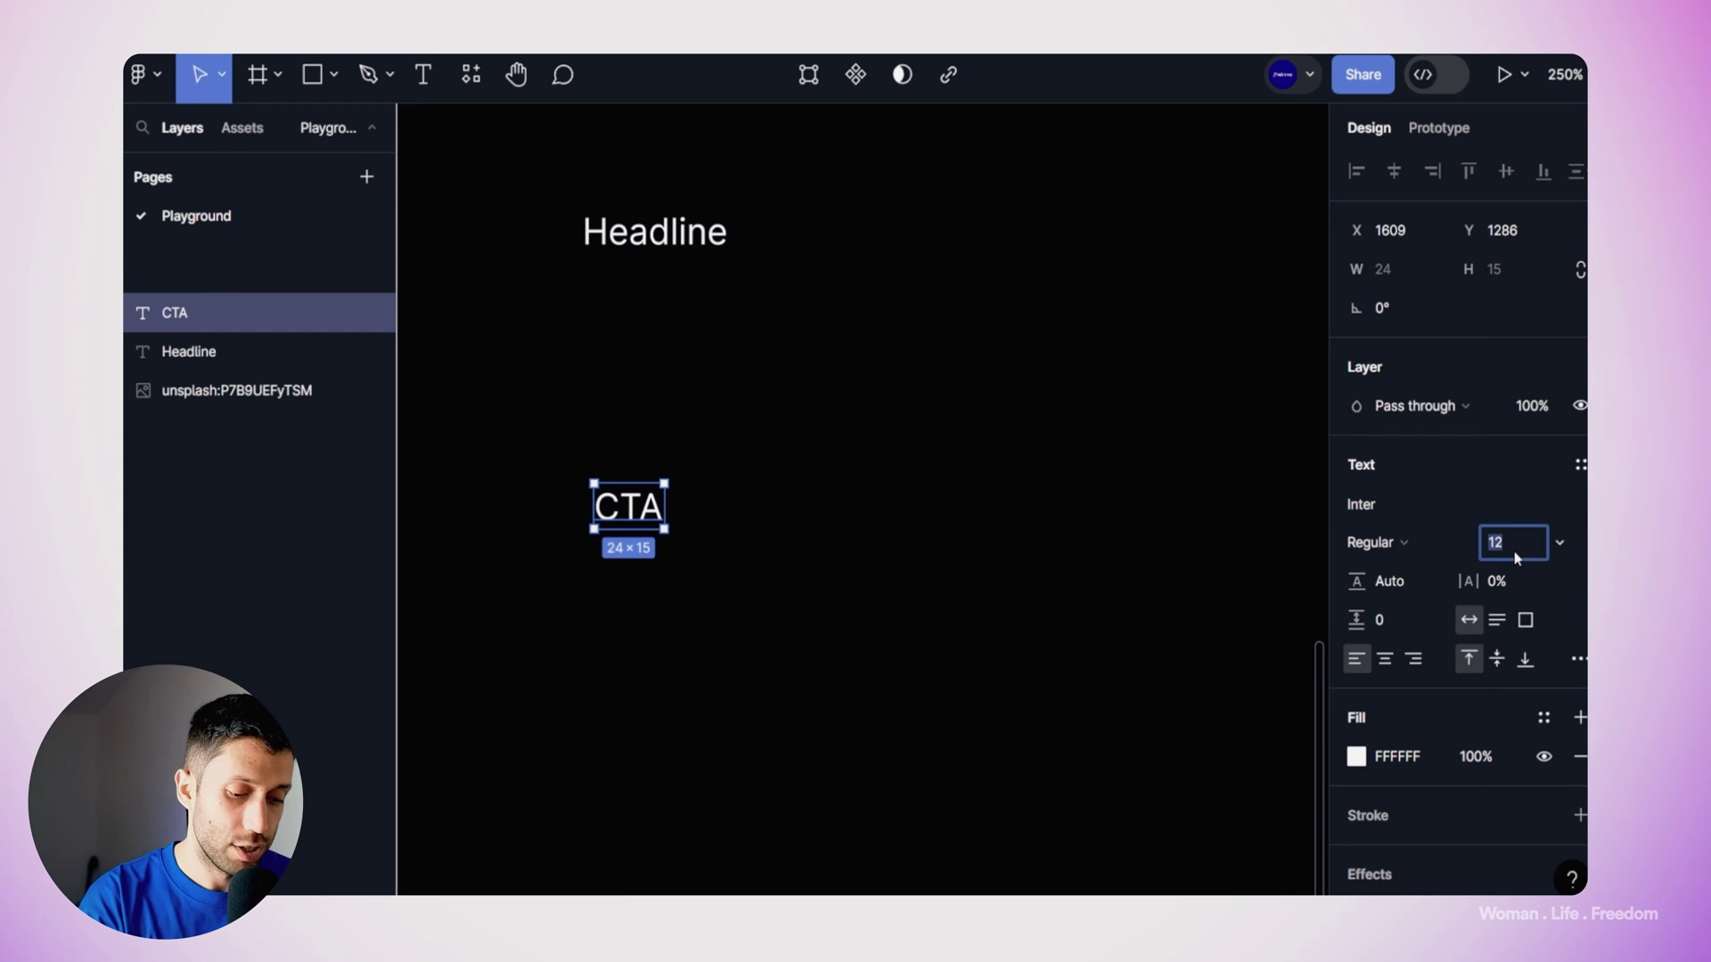
type("18")
key("Return")
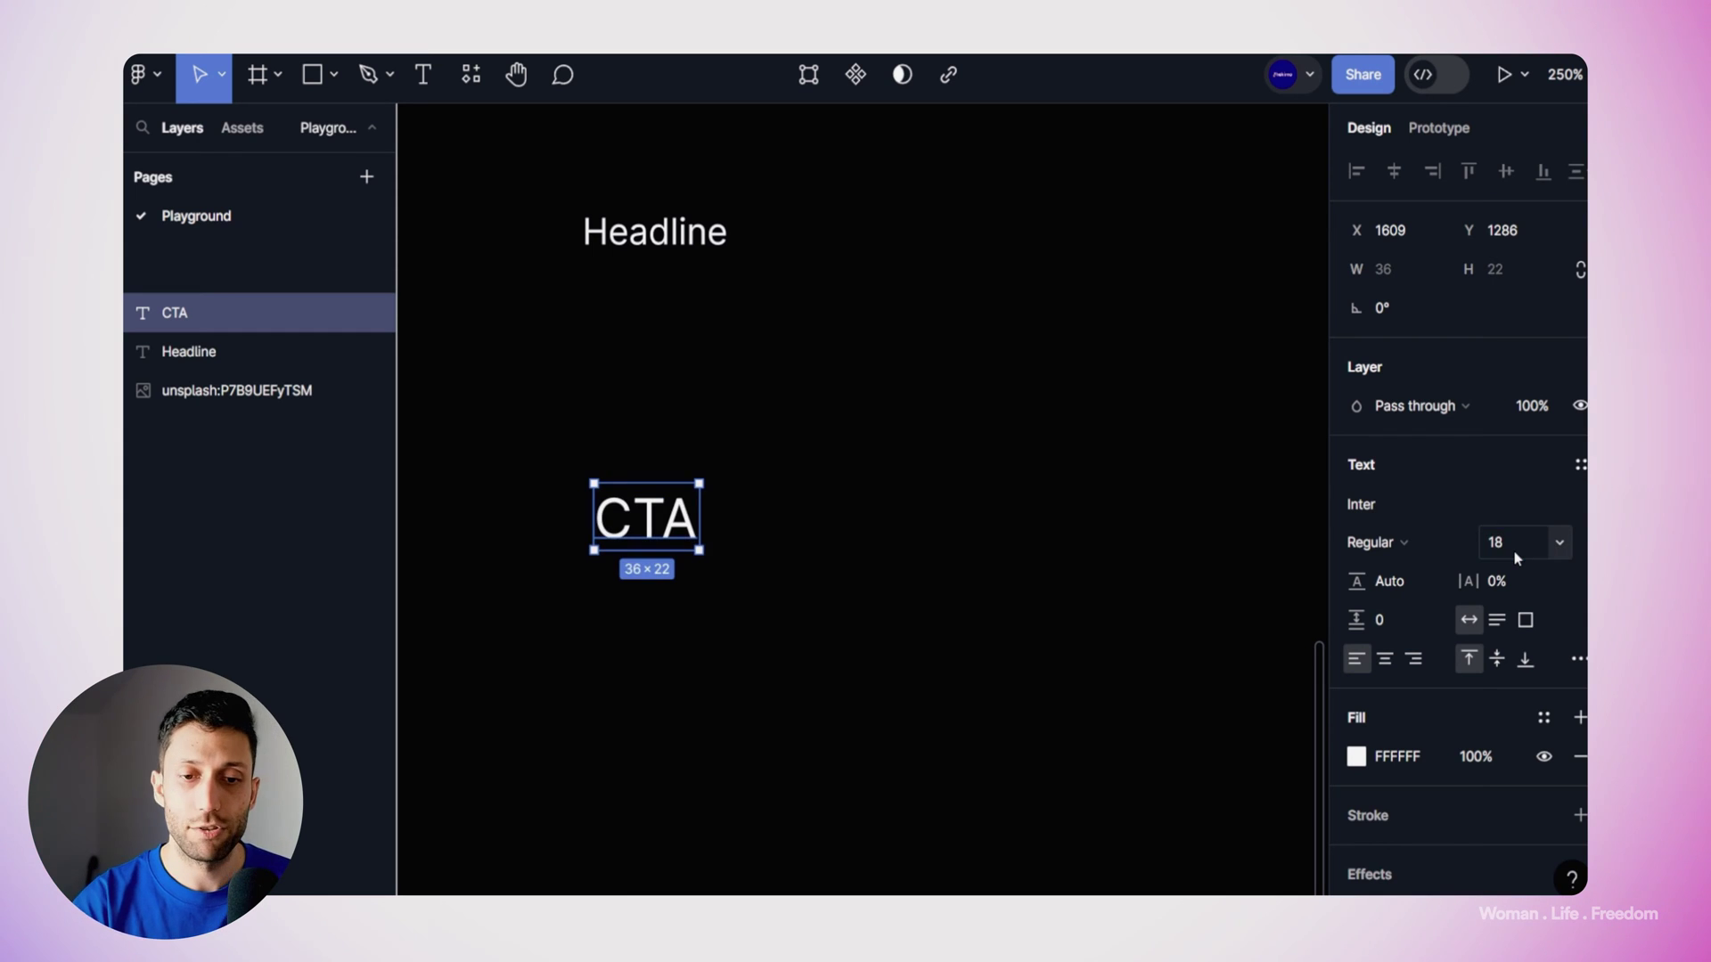
left_click(1417, 546)
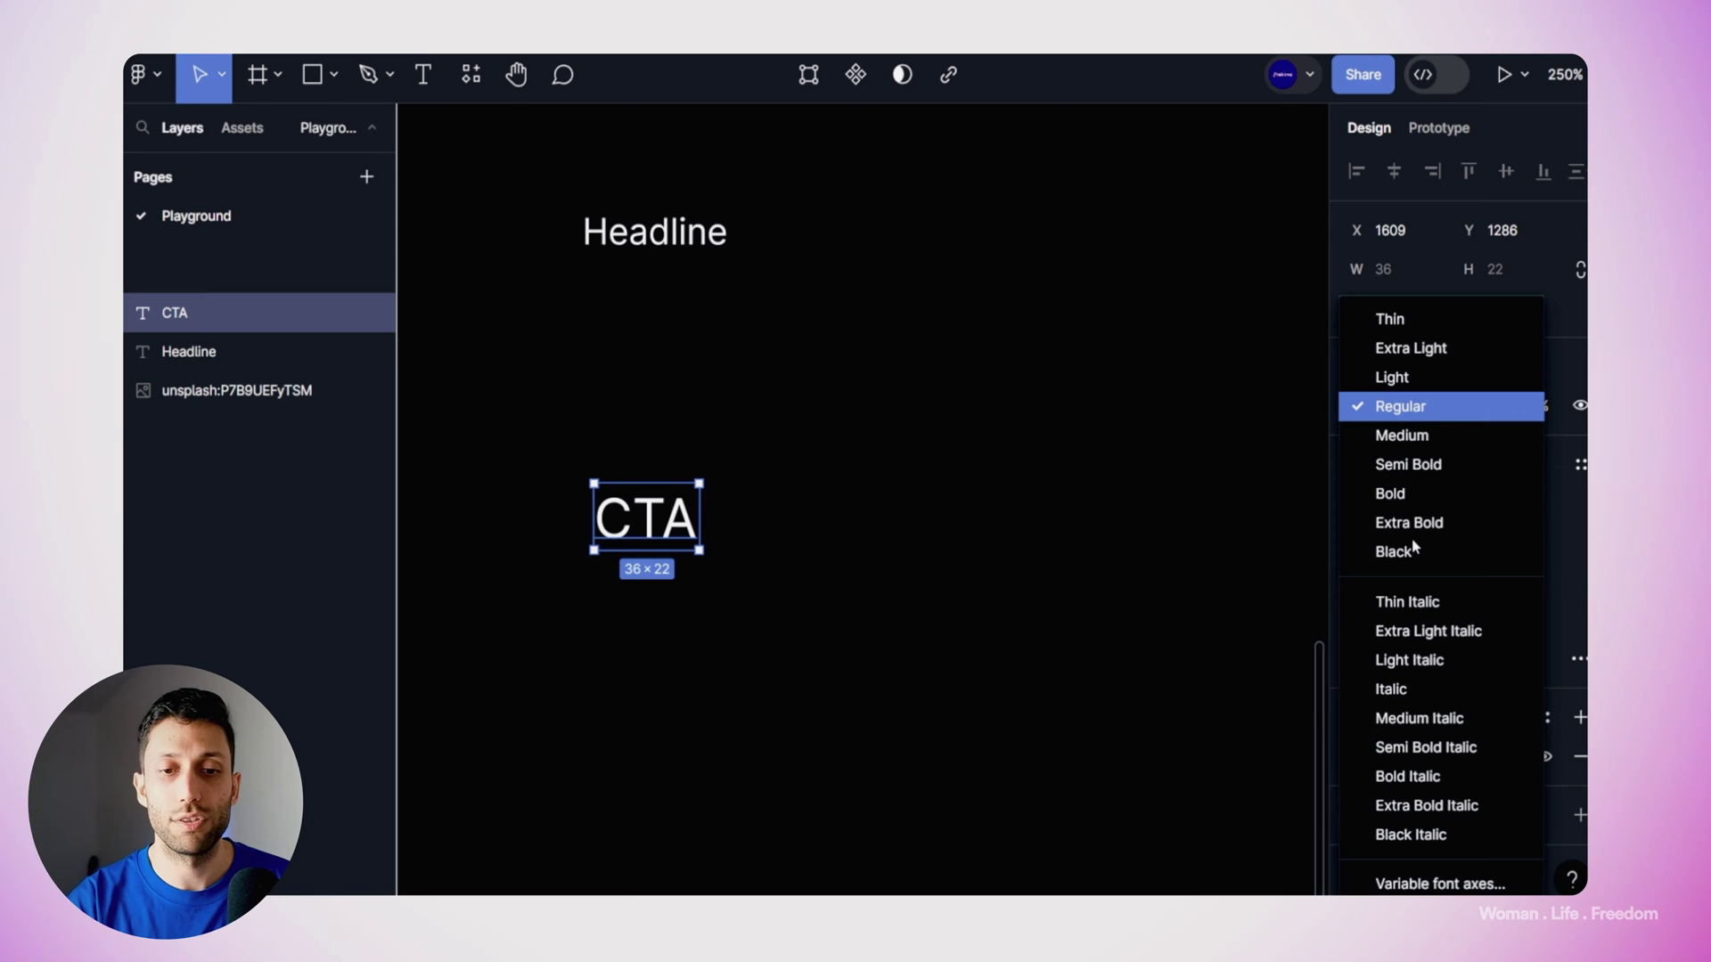
left_click(1395, 491)
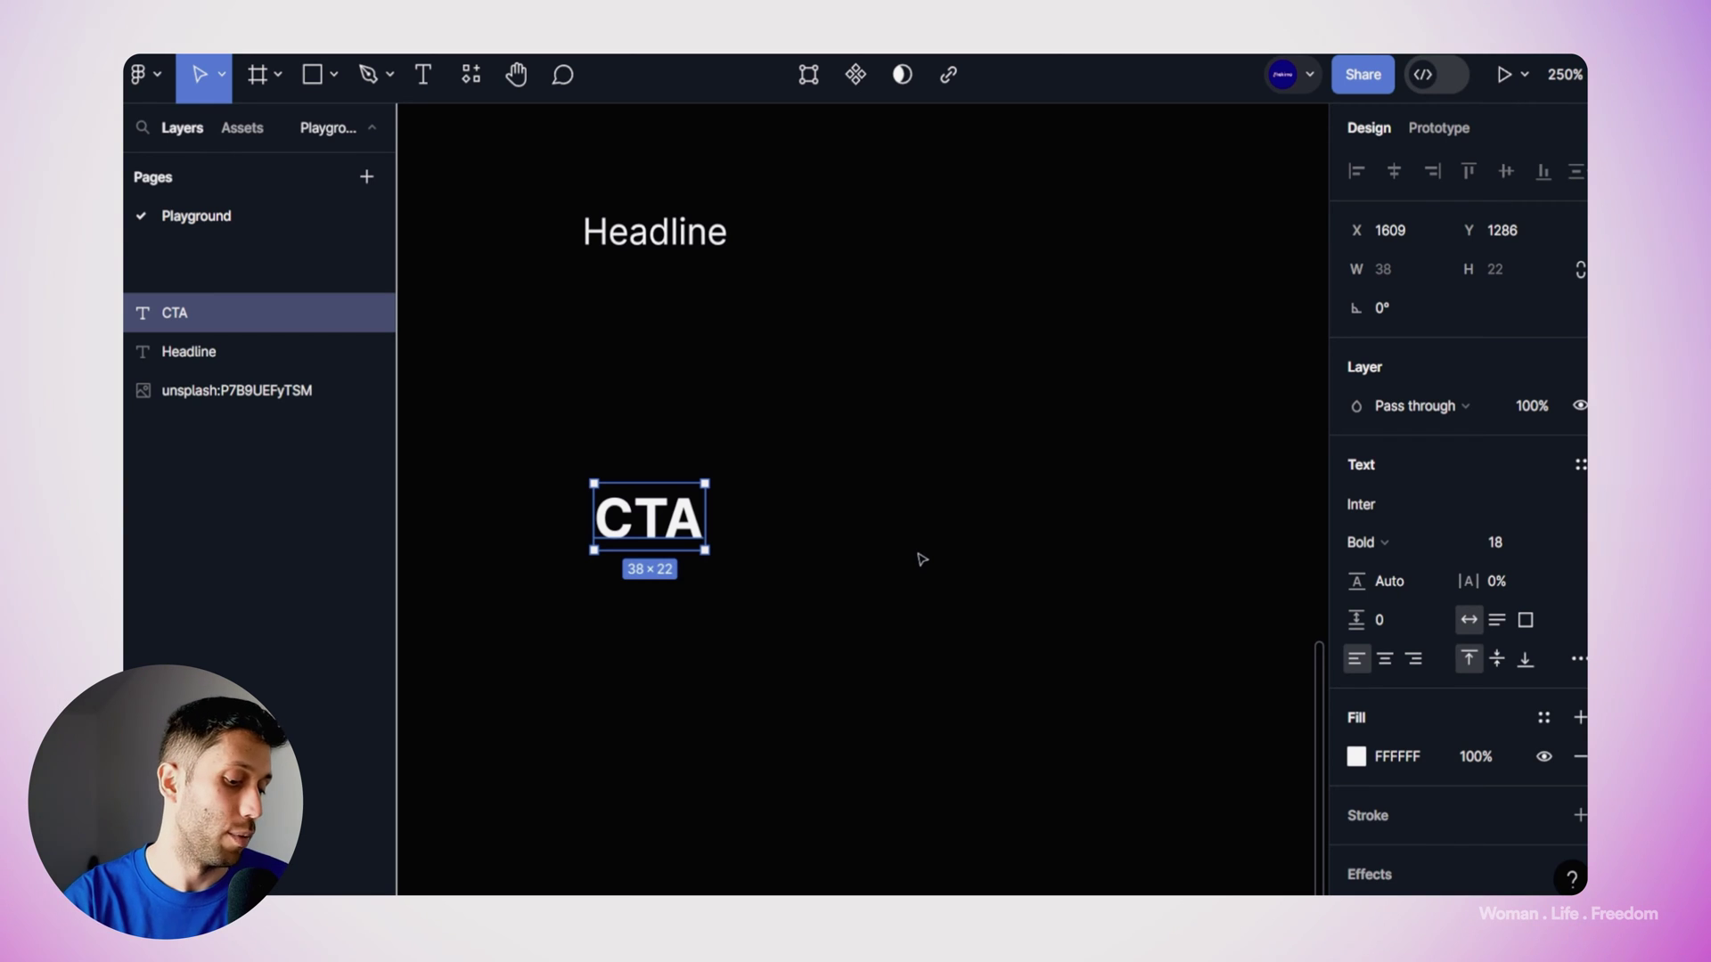
Step: Wrap the CTA text in an auto layout frame and rename the frame "Button"
key("shift+a")
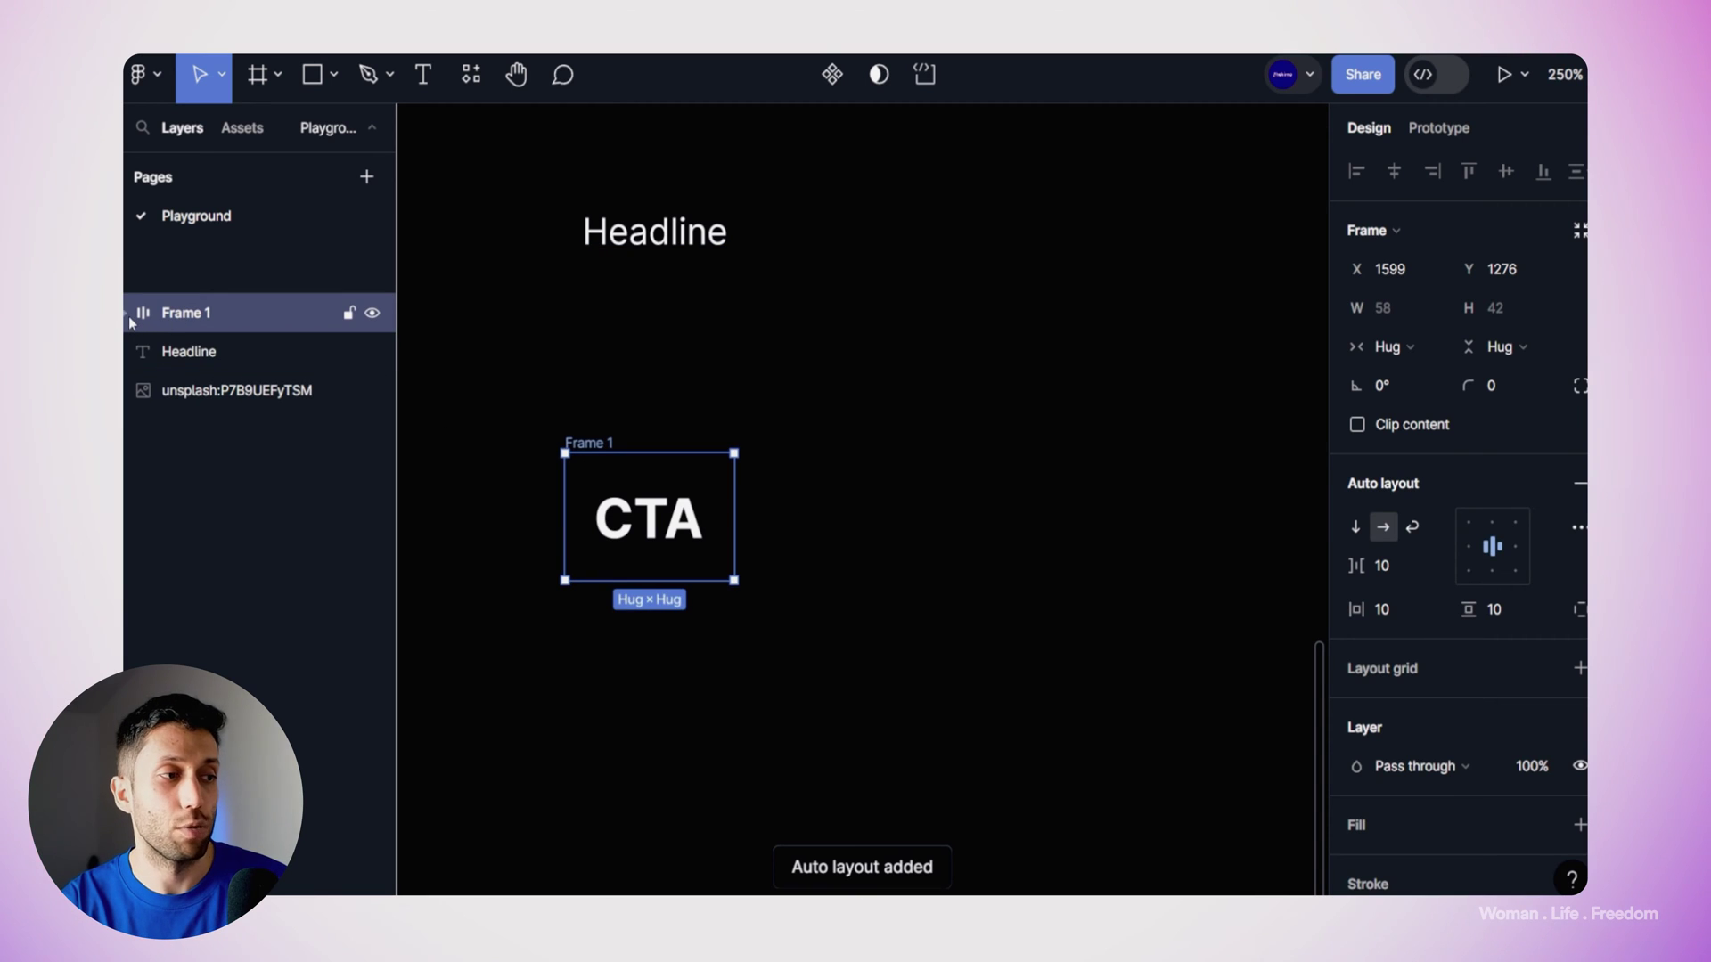
double_click(591, 444)
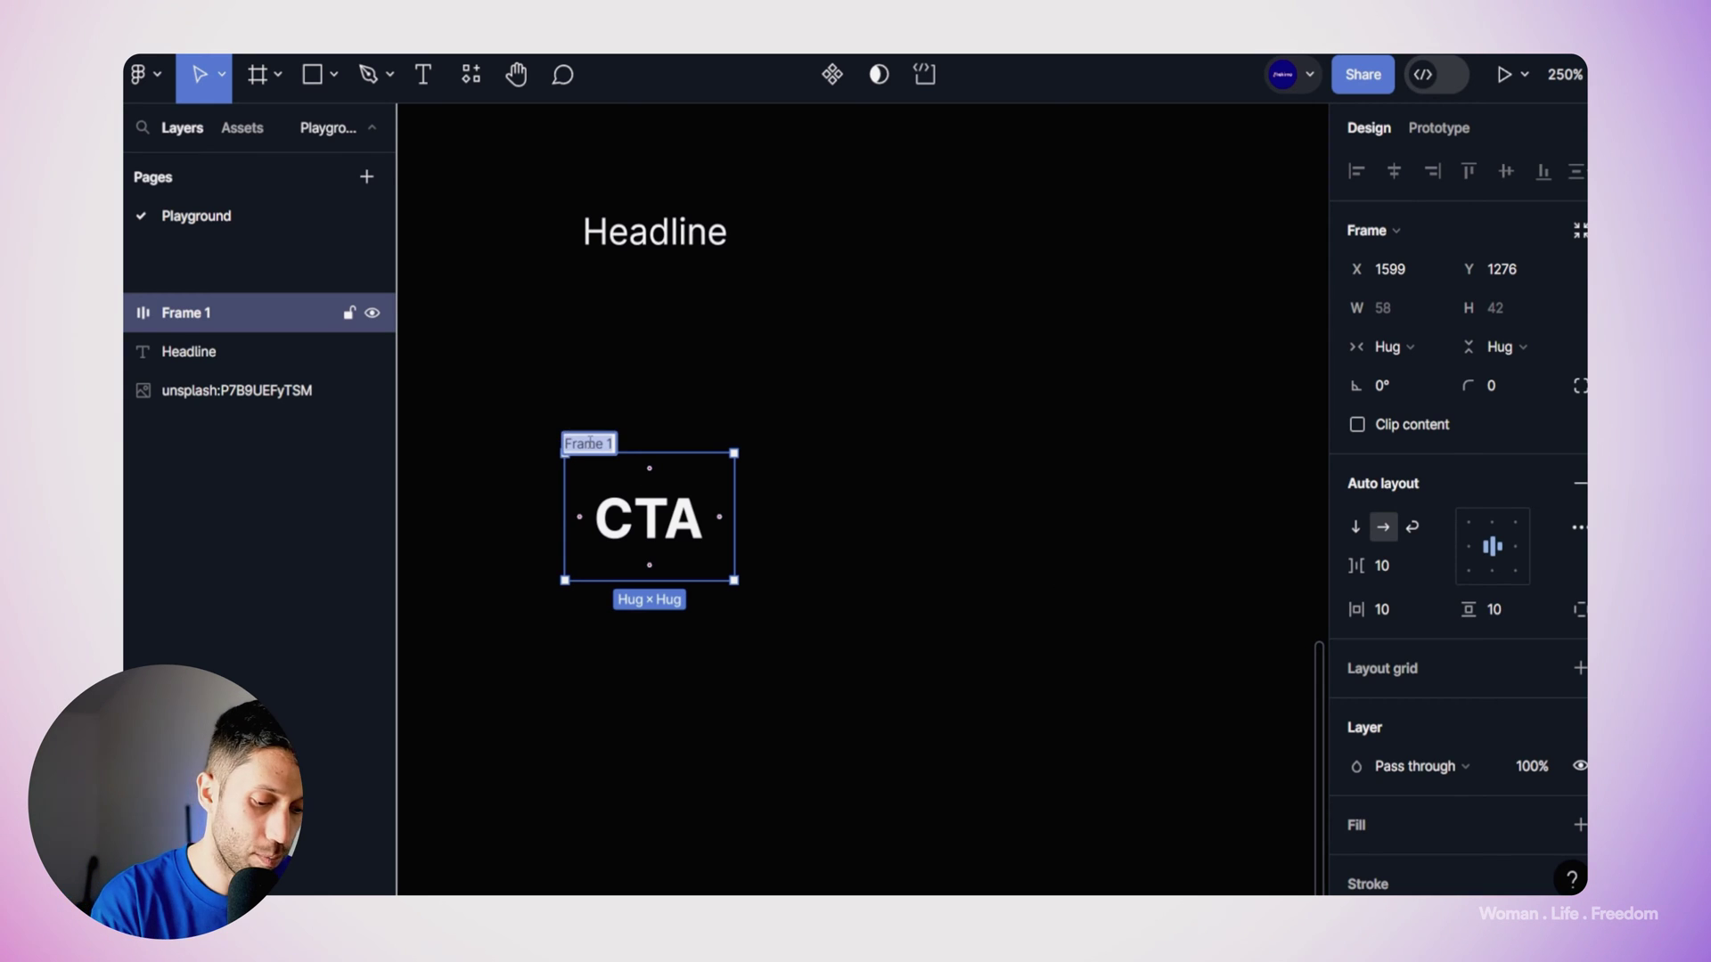
type("Button")
key("Return")
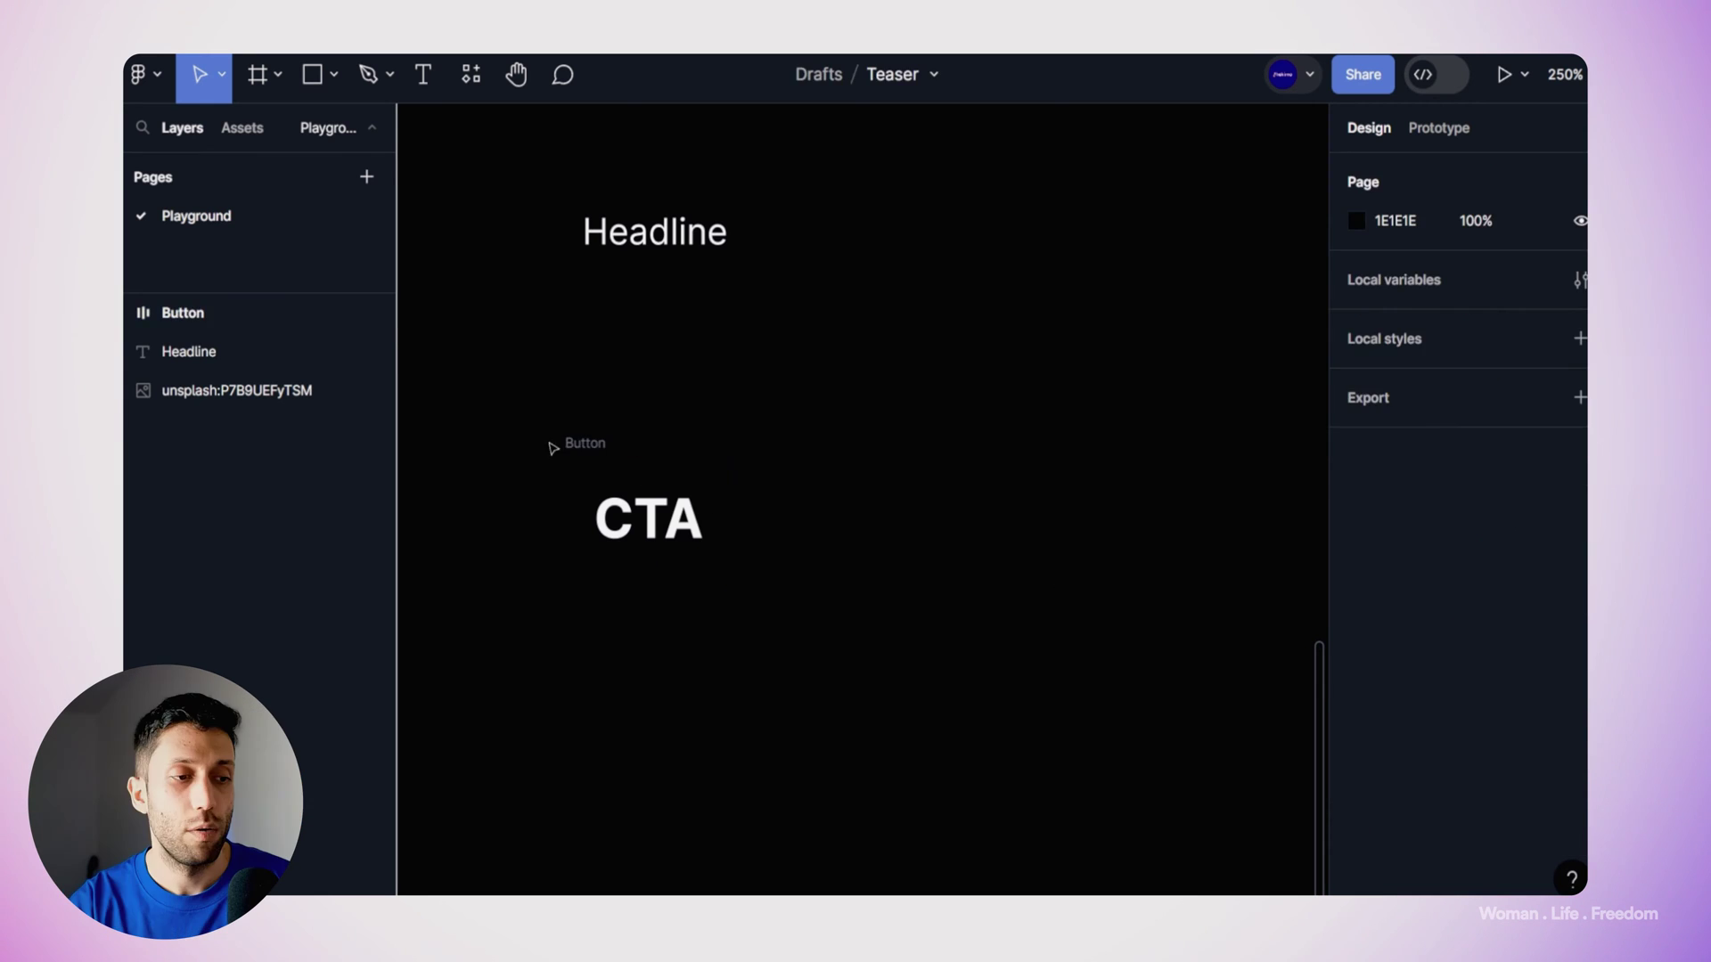
Step: Set the Button frame's horizontal padding to 24 and its vertical padding to 16
left_click(570, 450)
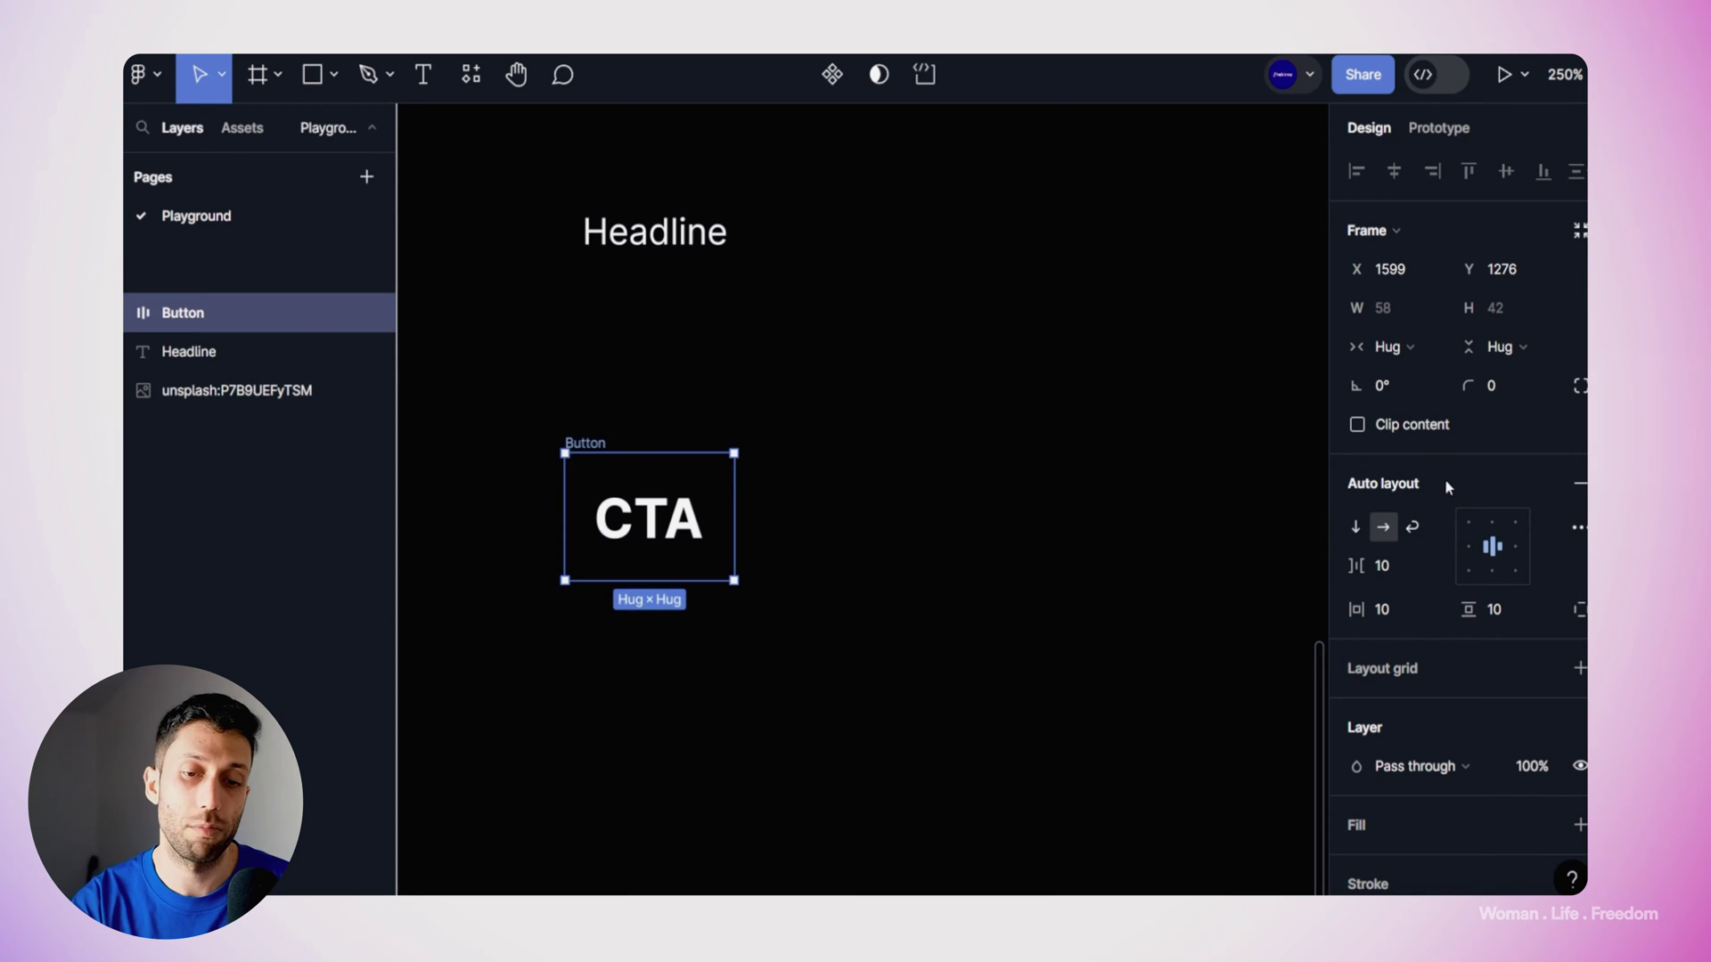
left_click(1384, 609)
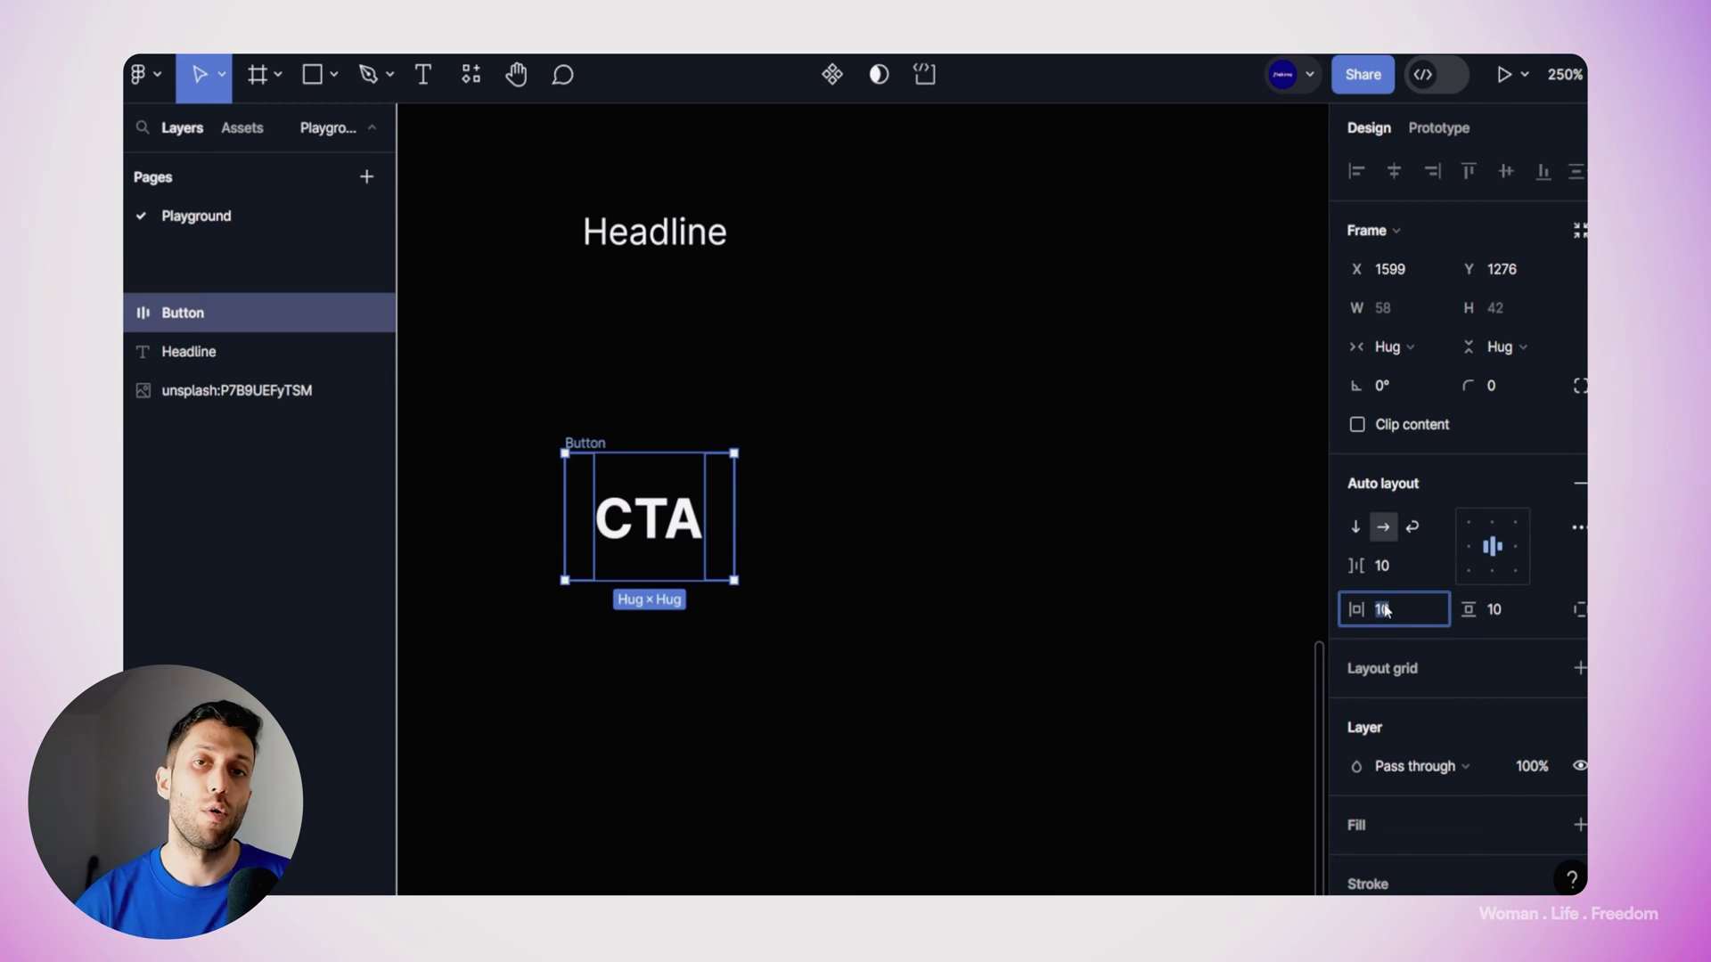
type("24")
key("Return")
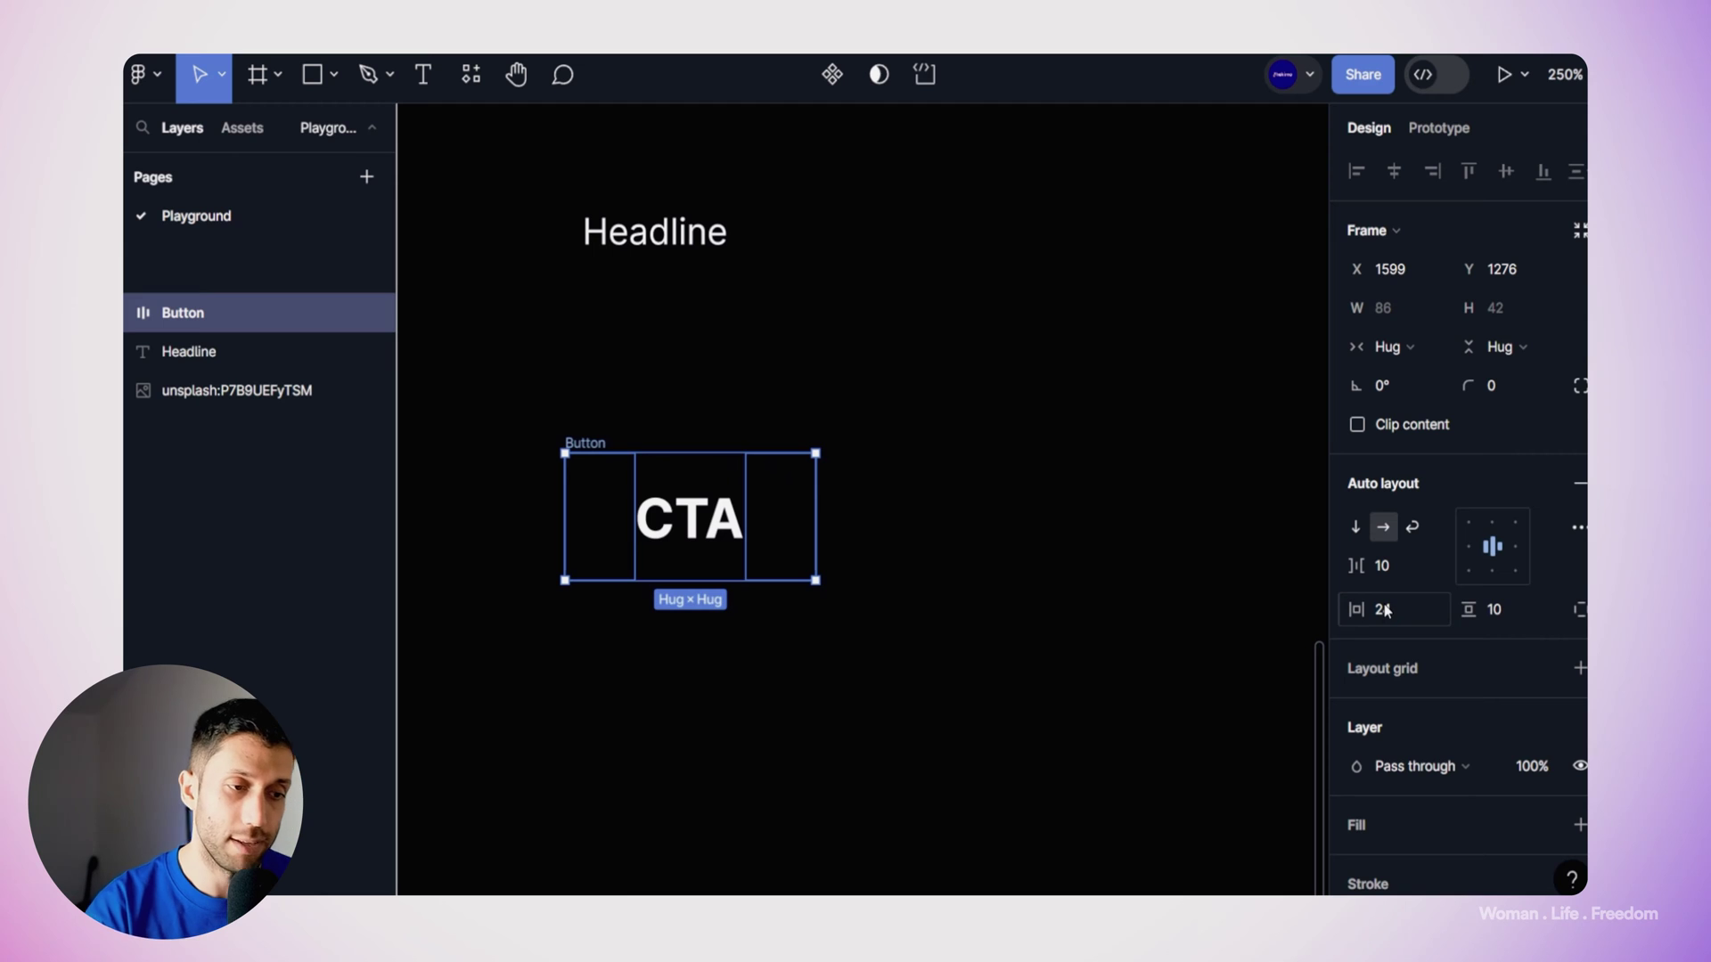
left_click(1511, 613)
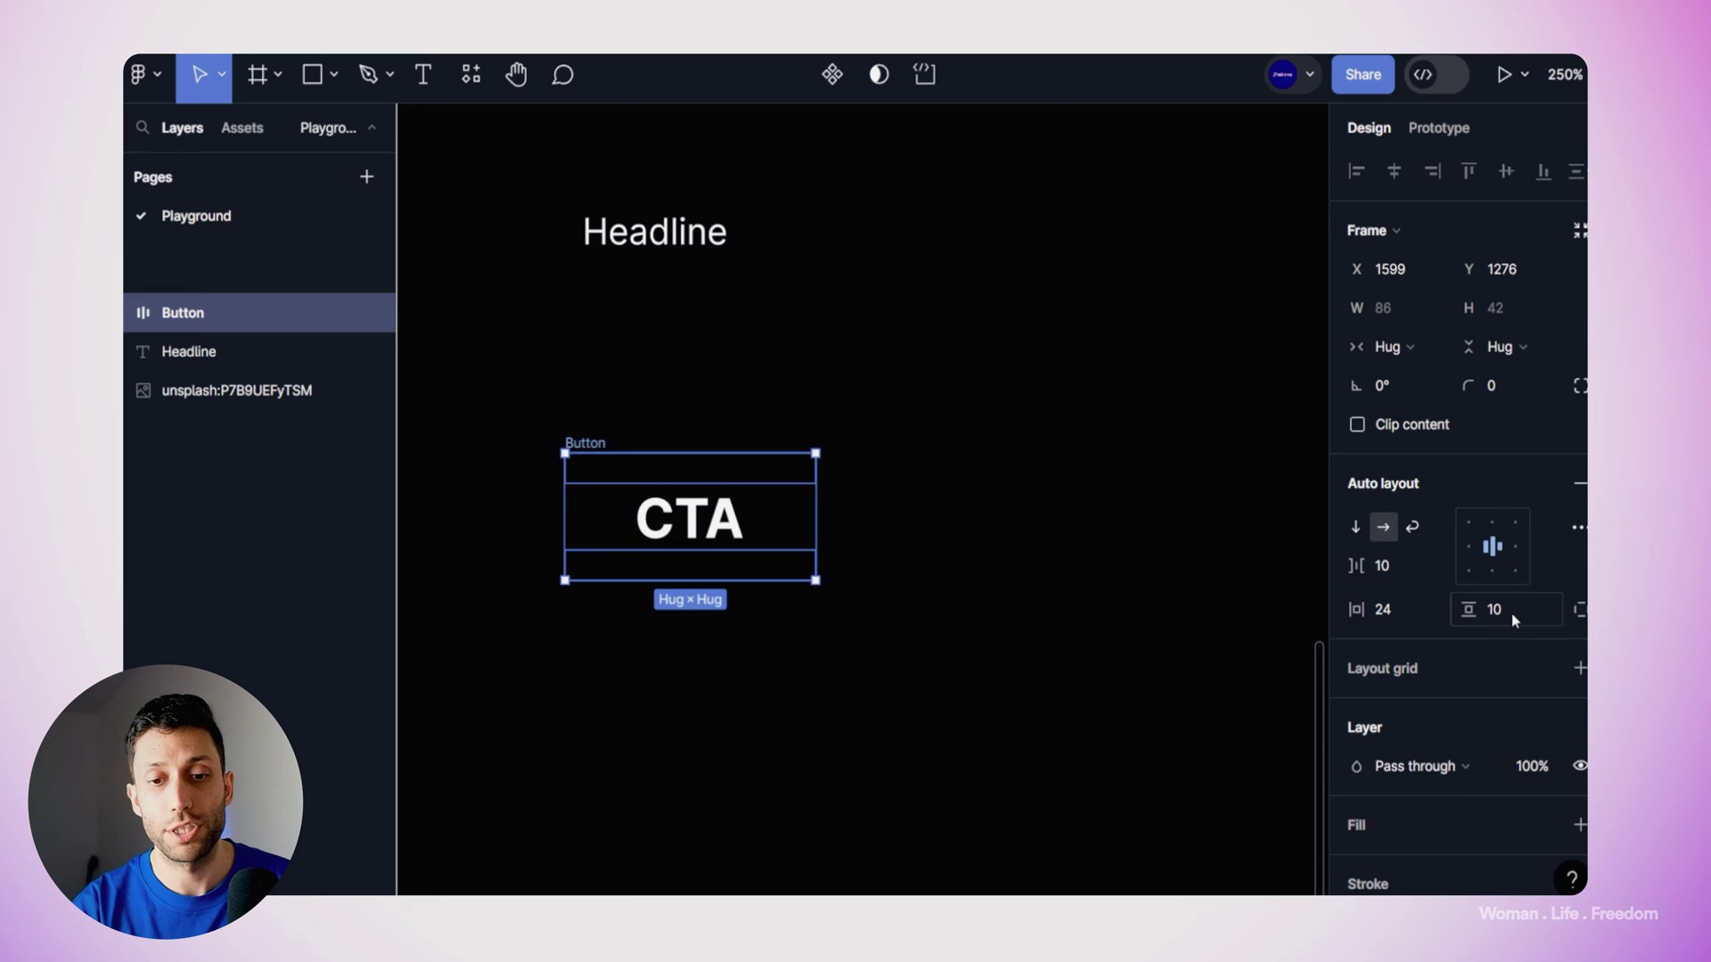
type("1")
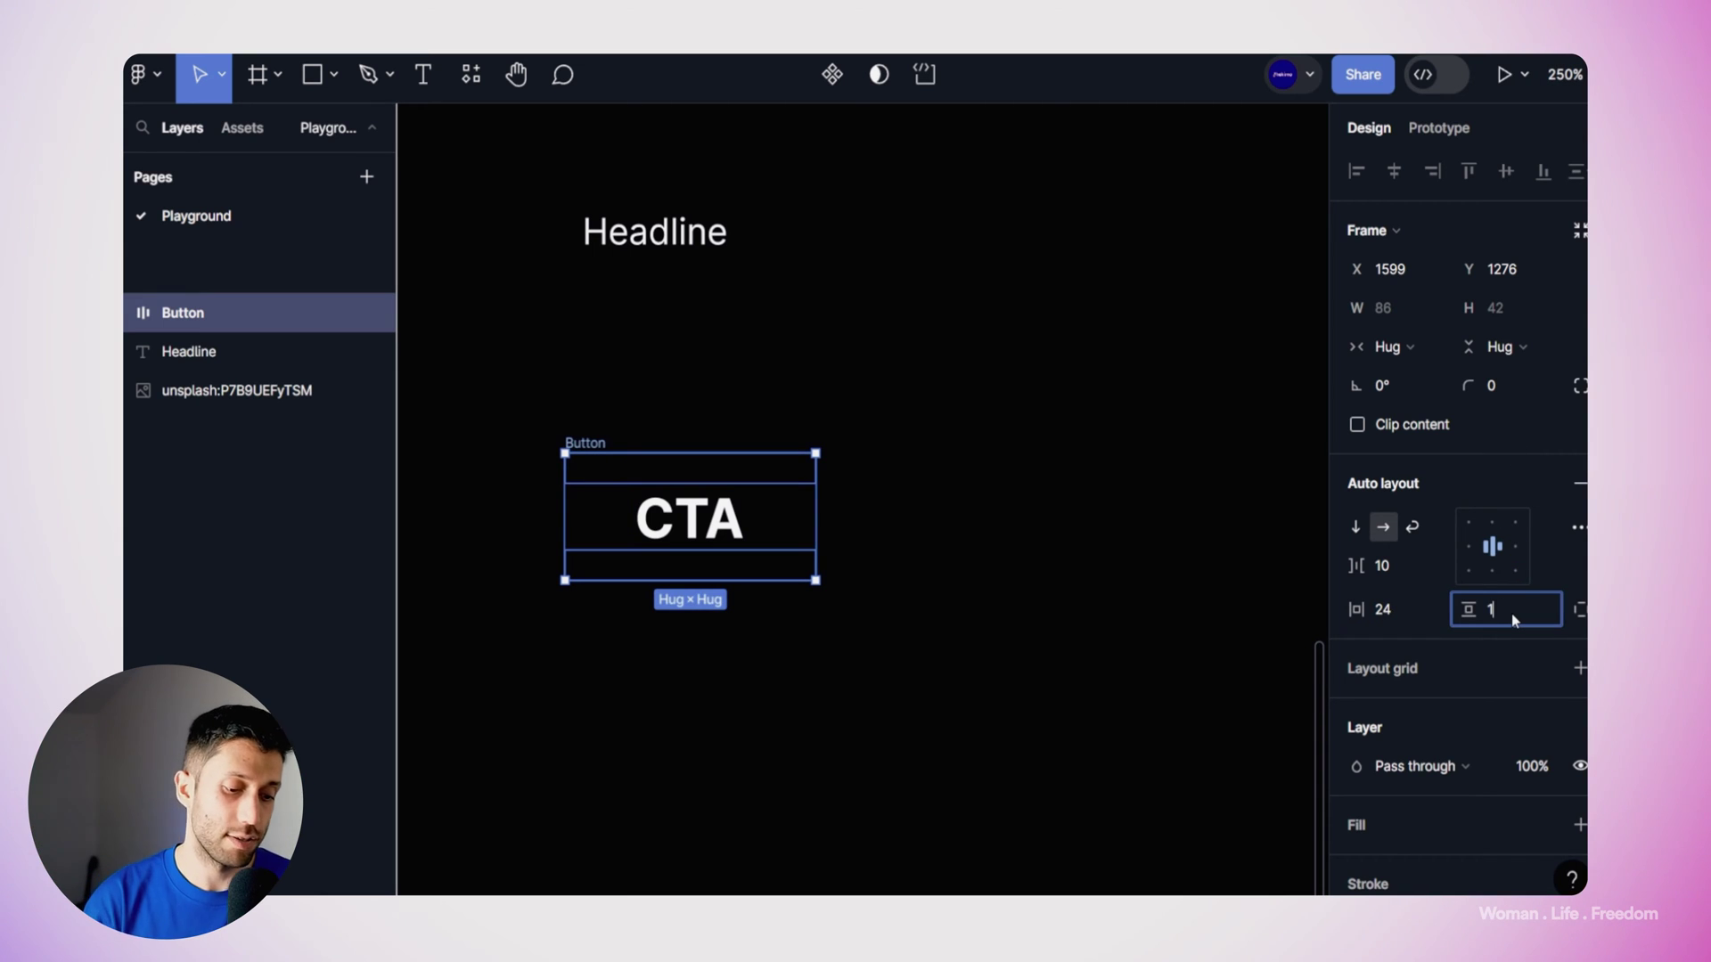
key("Return")
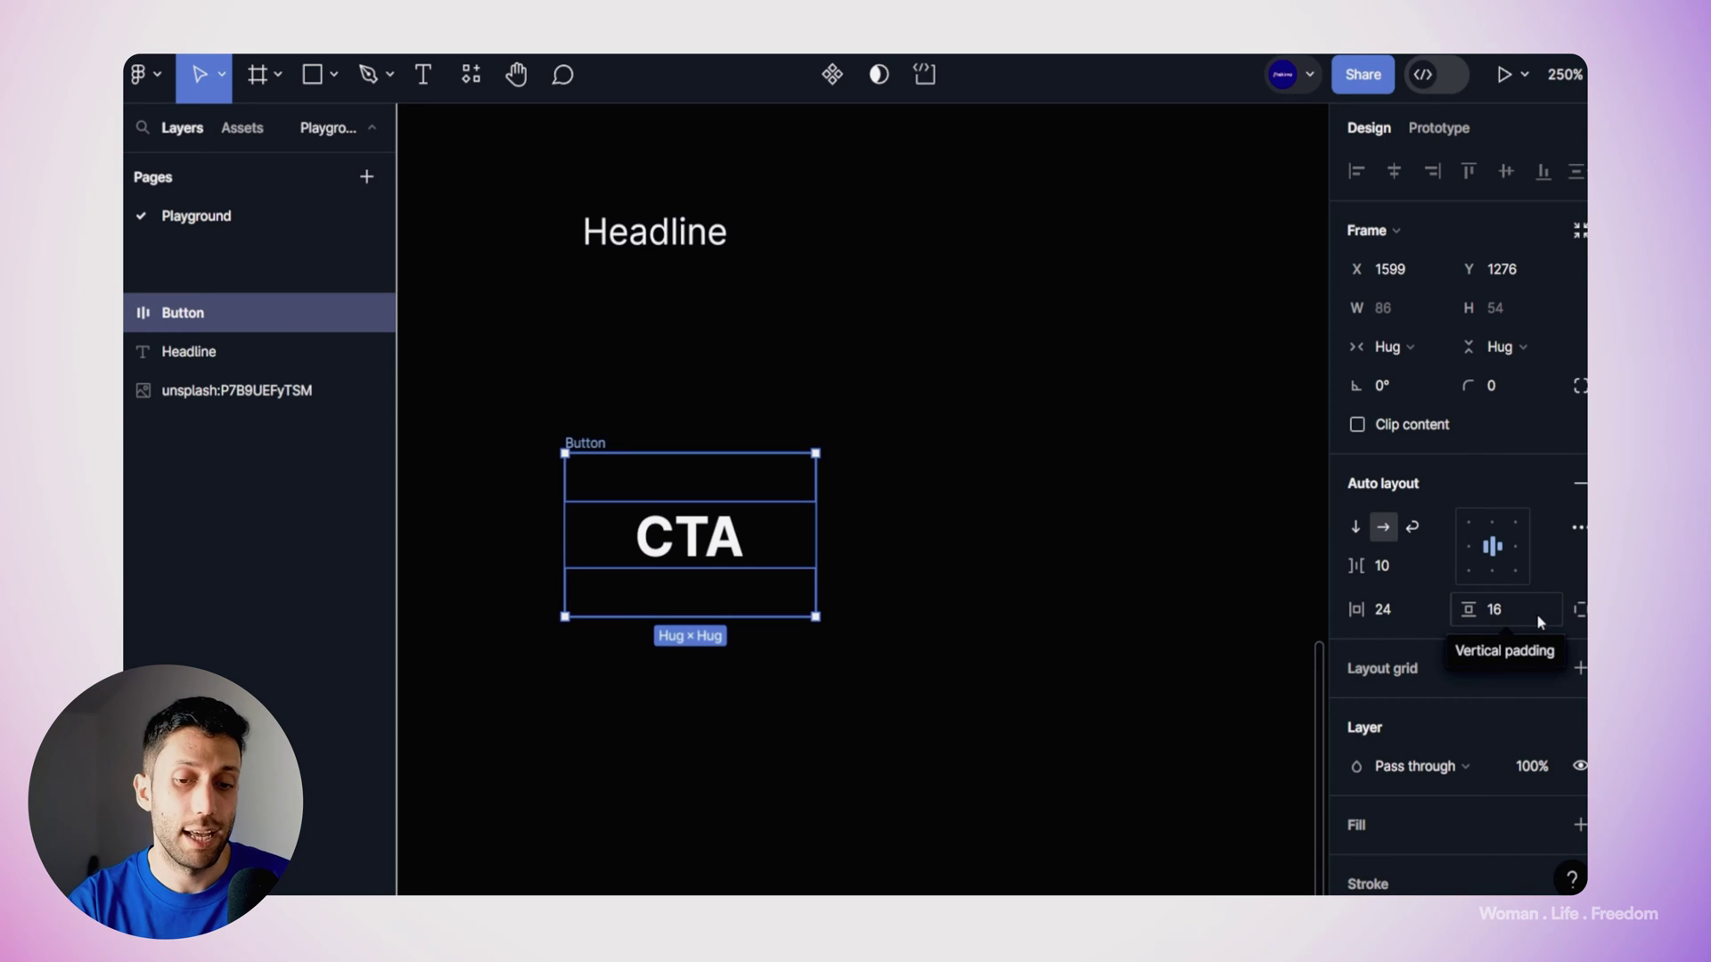
Step: Add a black 000000 fill to the Button frame and deselect it
scroll(1538, 617, "down", 2)
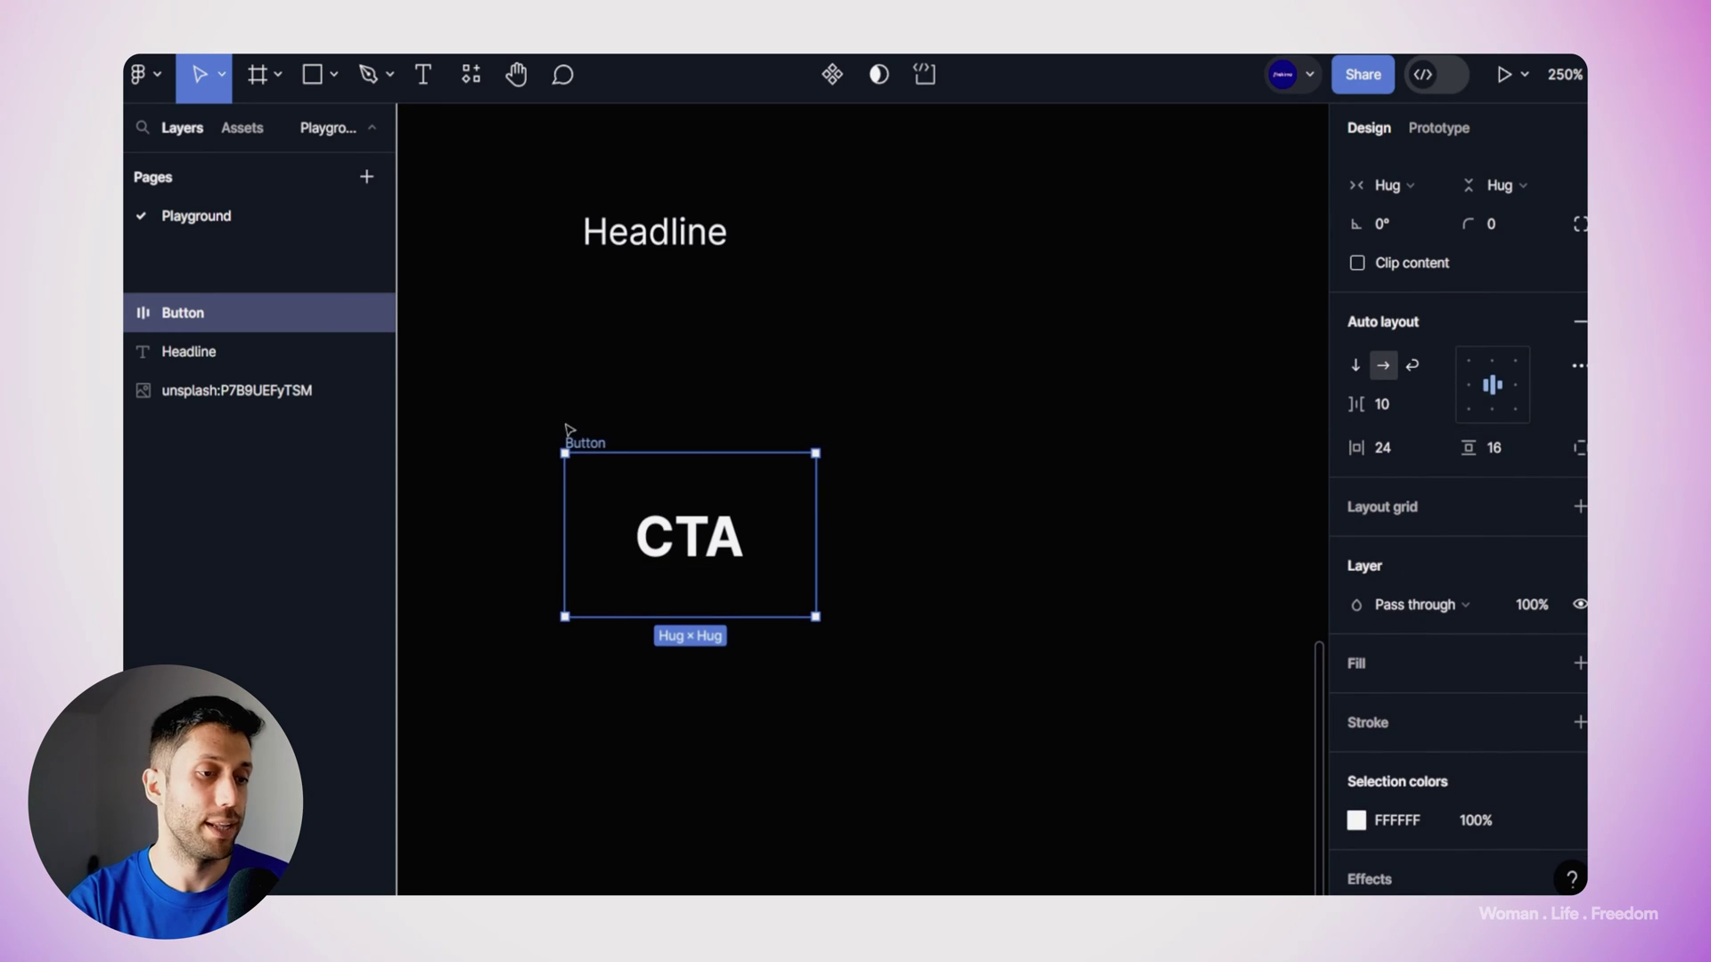
left_click(1578, 667)
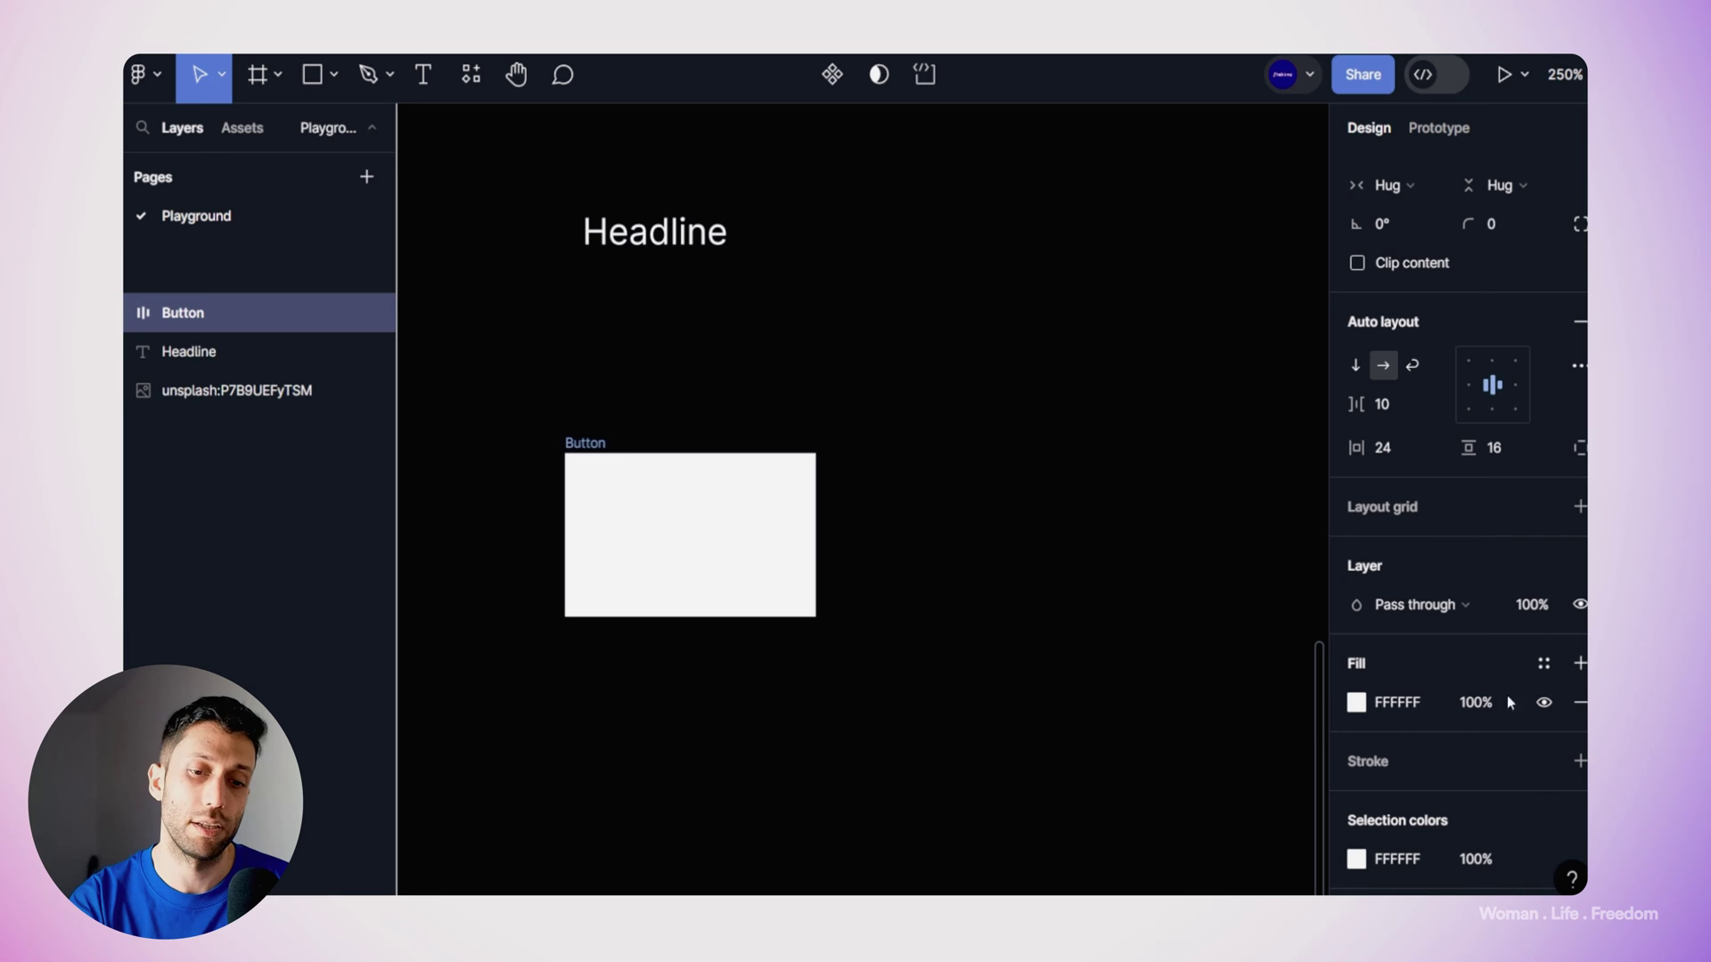
left_click(1357, 711)
left_click_drag(1157, 435, 1016, 596)
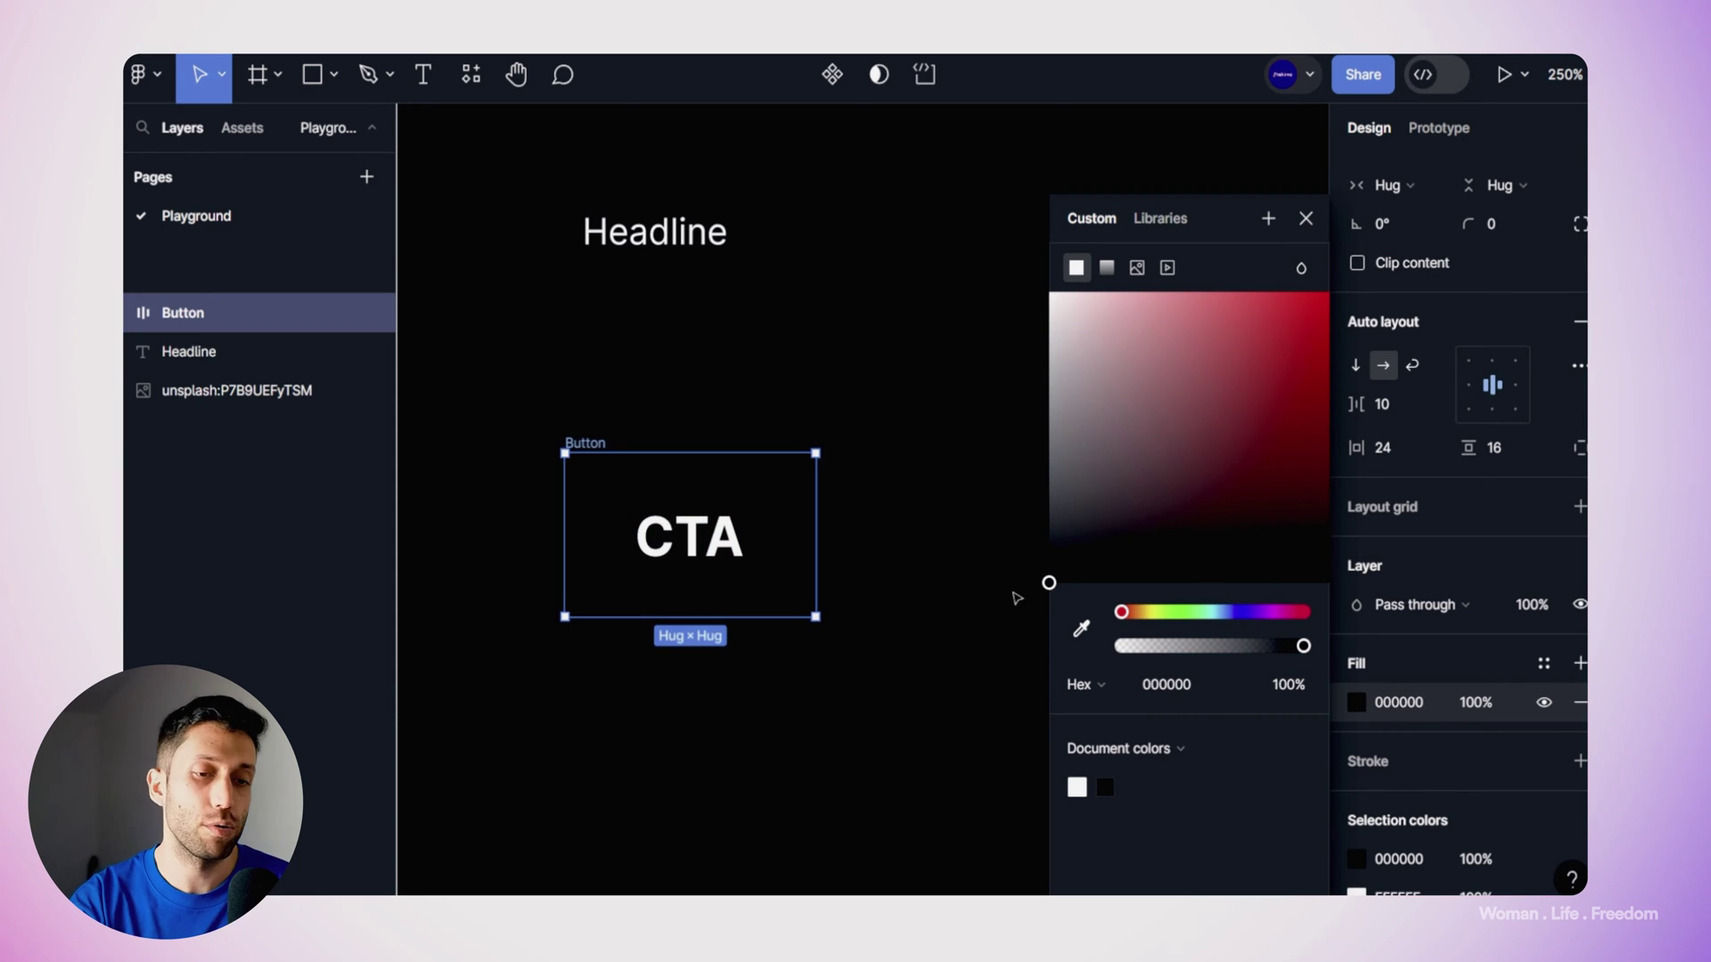
left_click(885, 470)
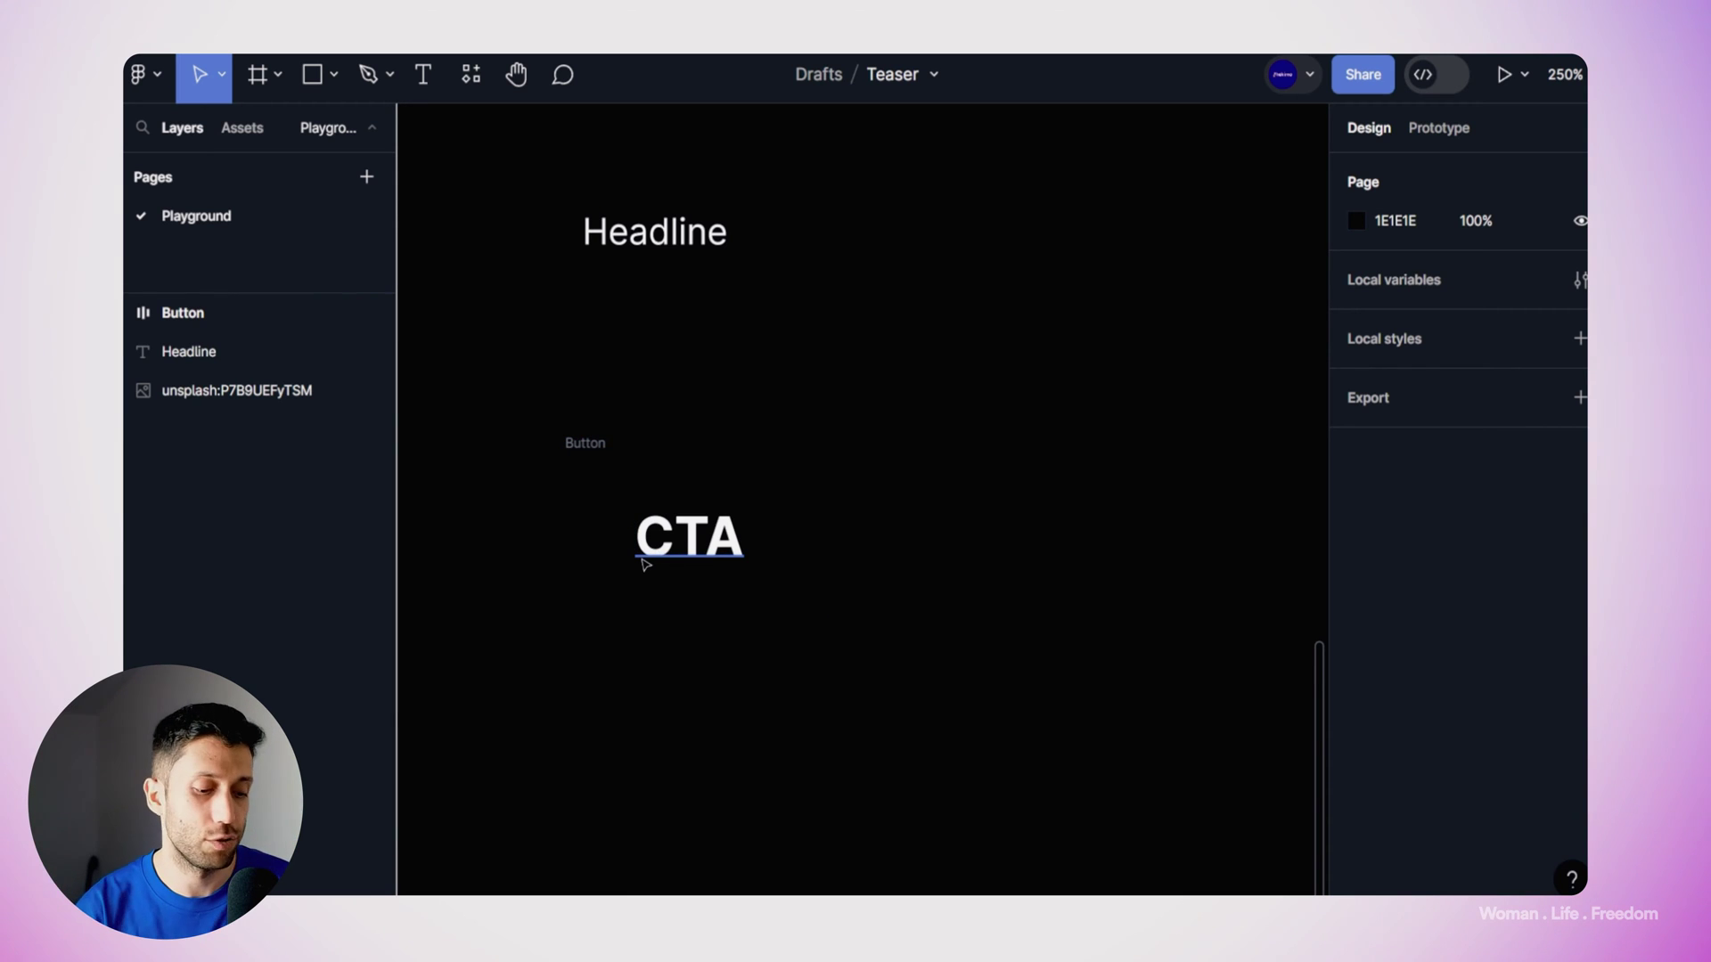
Step: Try replacing the CTA text with the long sample string "asdasdasdasdsadsdsd" to test the button's resizing
double_click(705, 563)
type("asd")
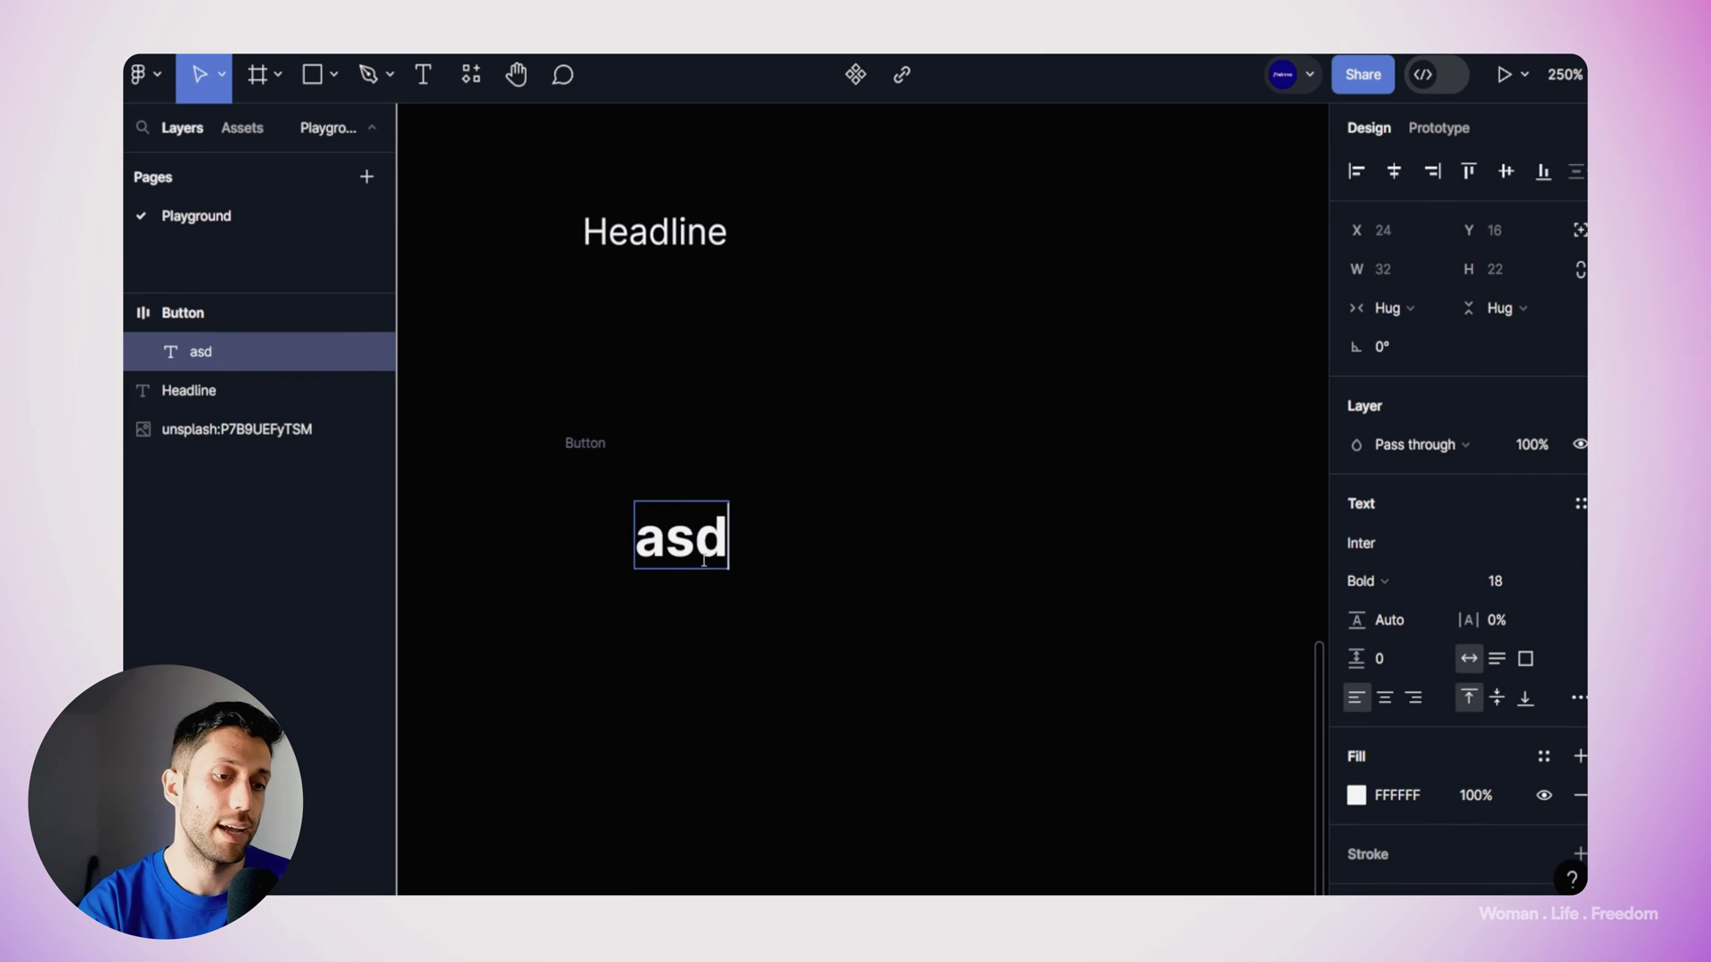
type("asdasdasdsadsdsd")
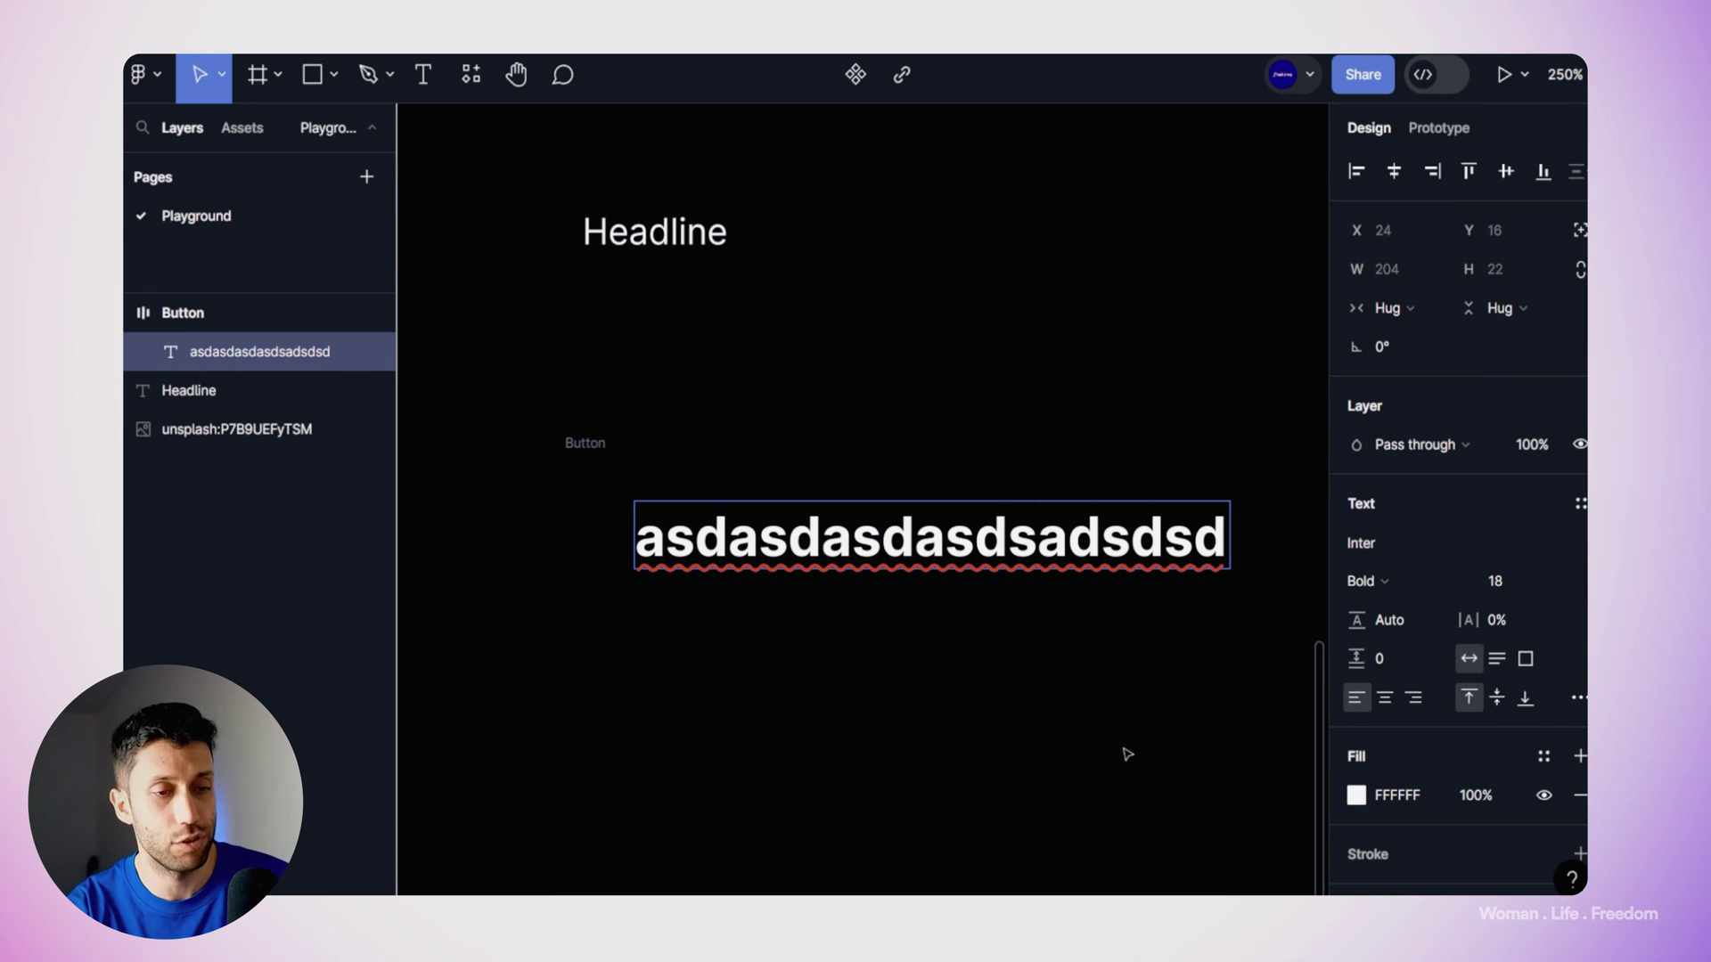
key("Escape")
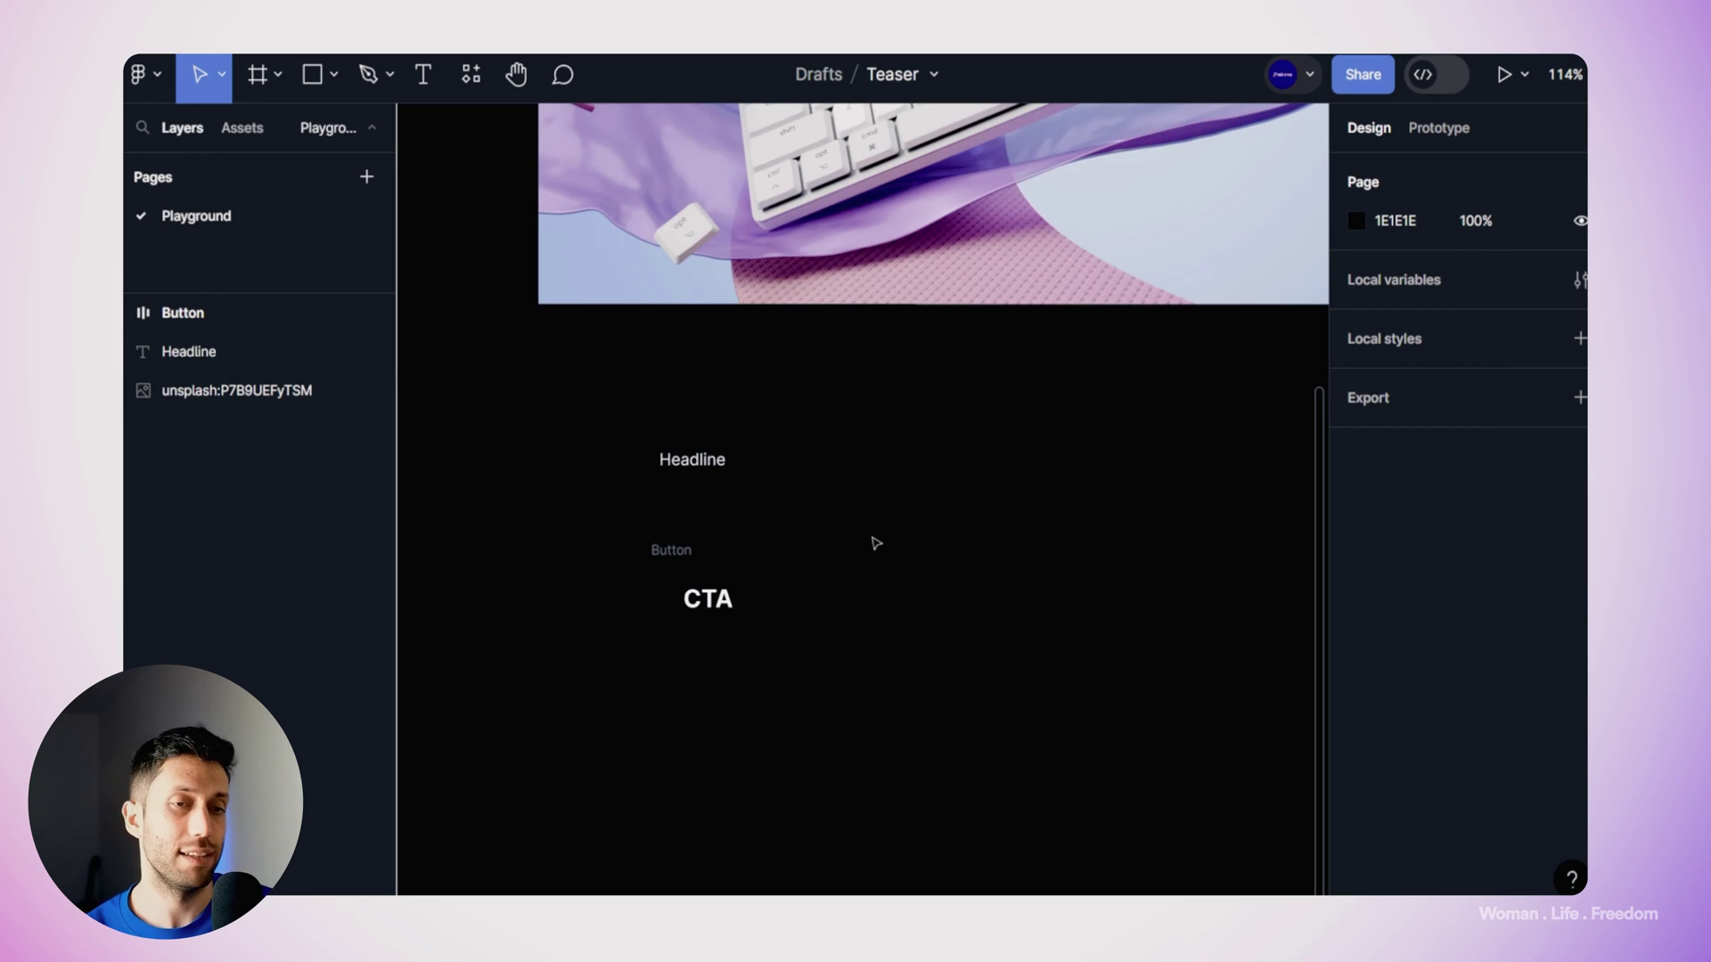
Step: Set the Headline text's font size to 24 and its weight to Bold, and deselect it
left_click(713, 460)
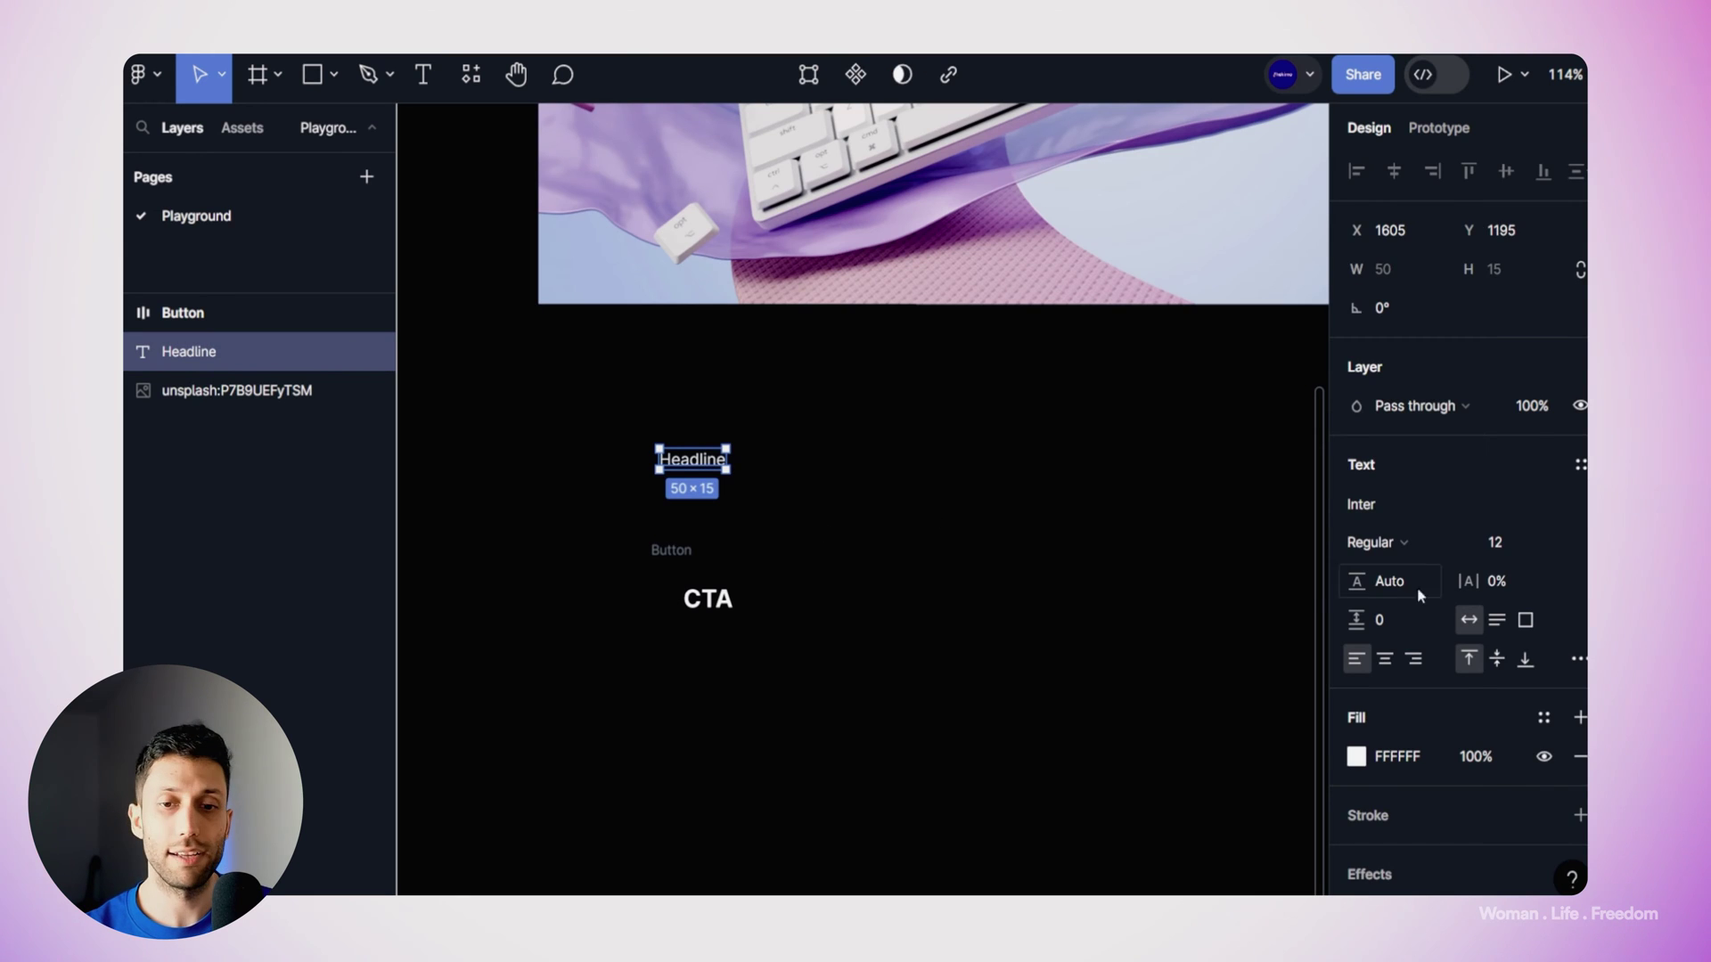
left_click(1508, 543)
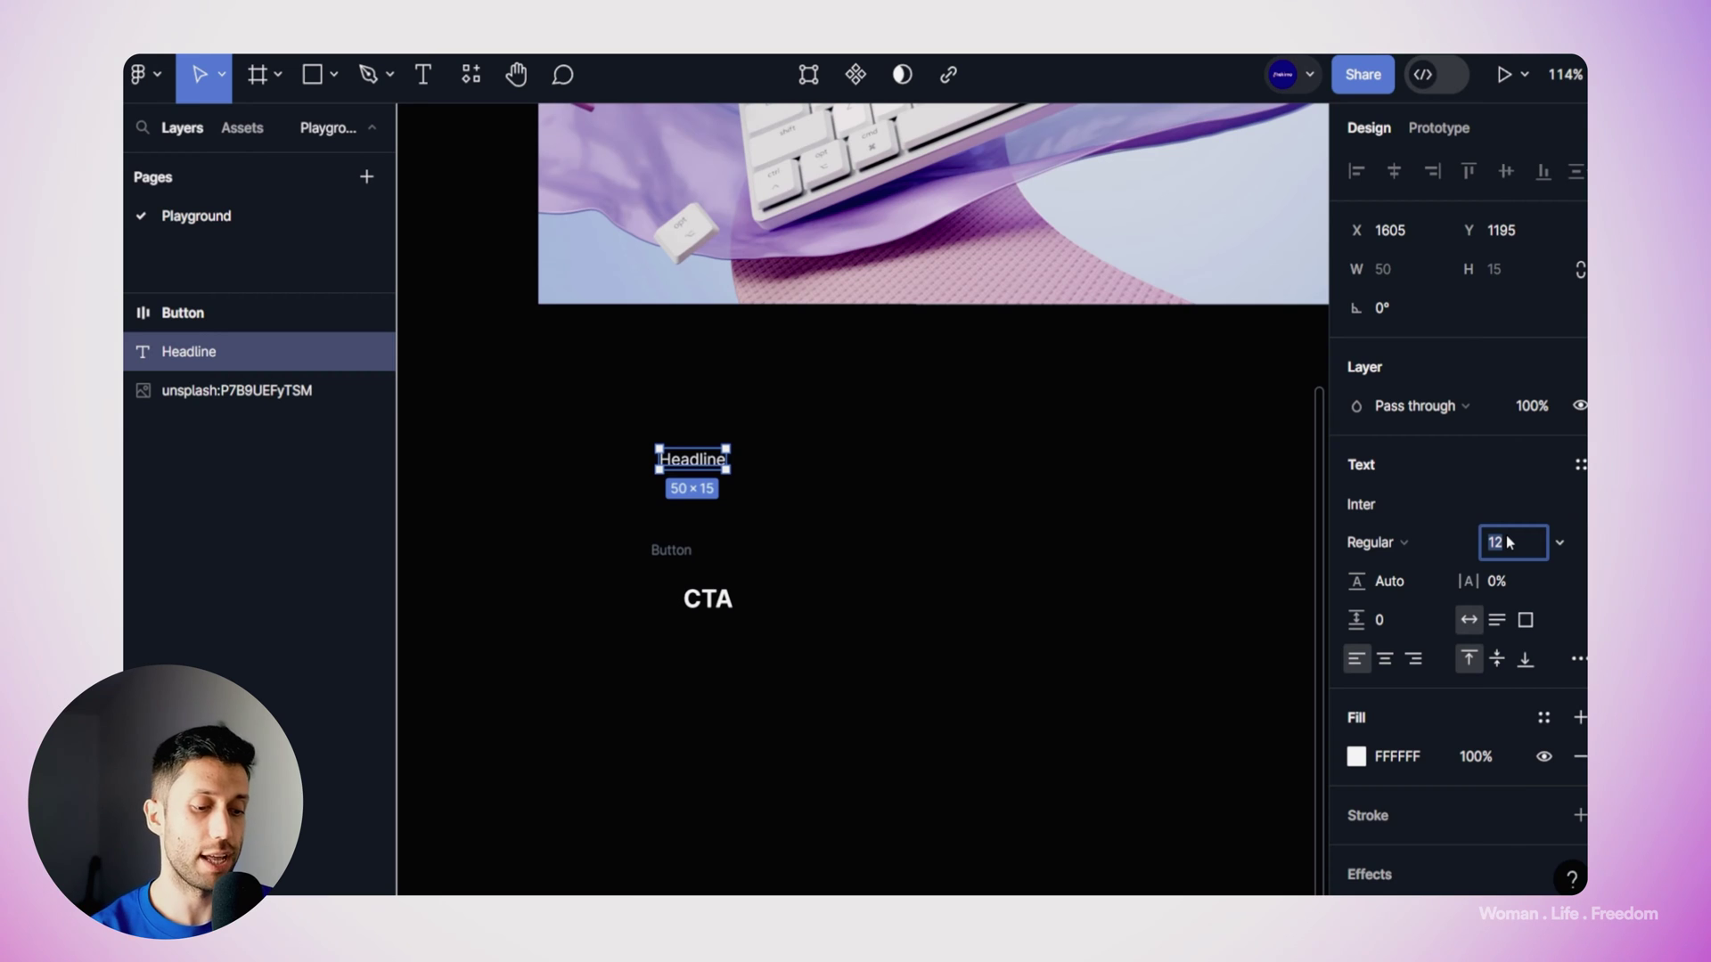
type("24")
key("Return")
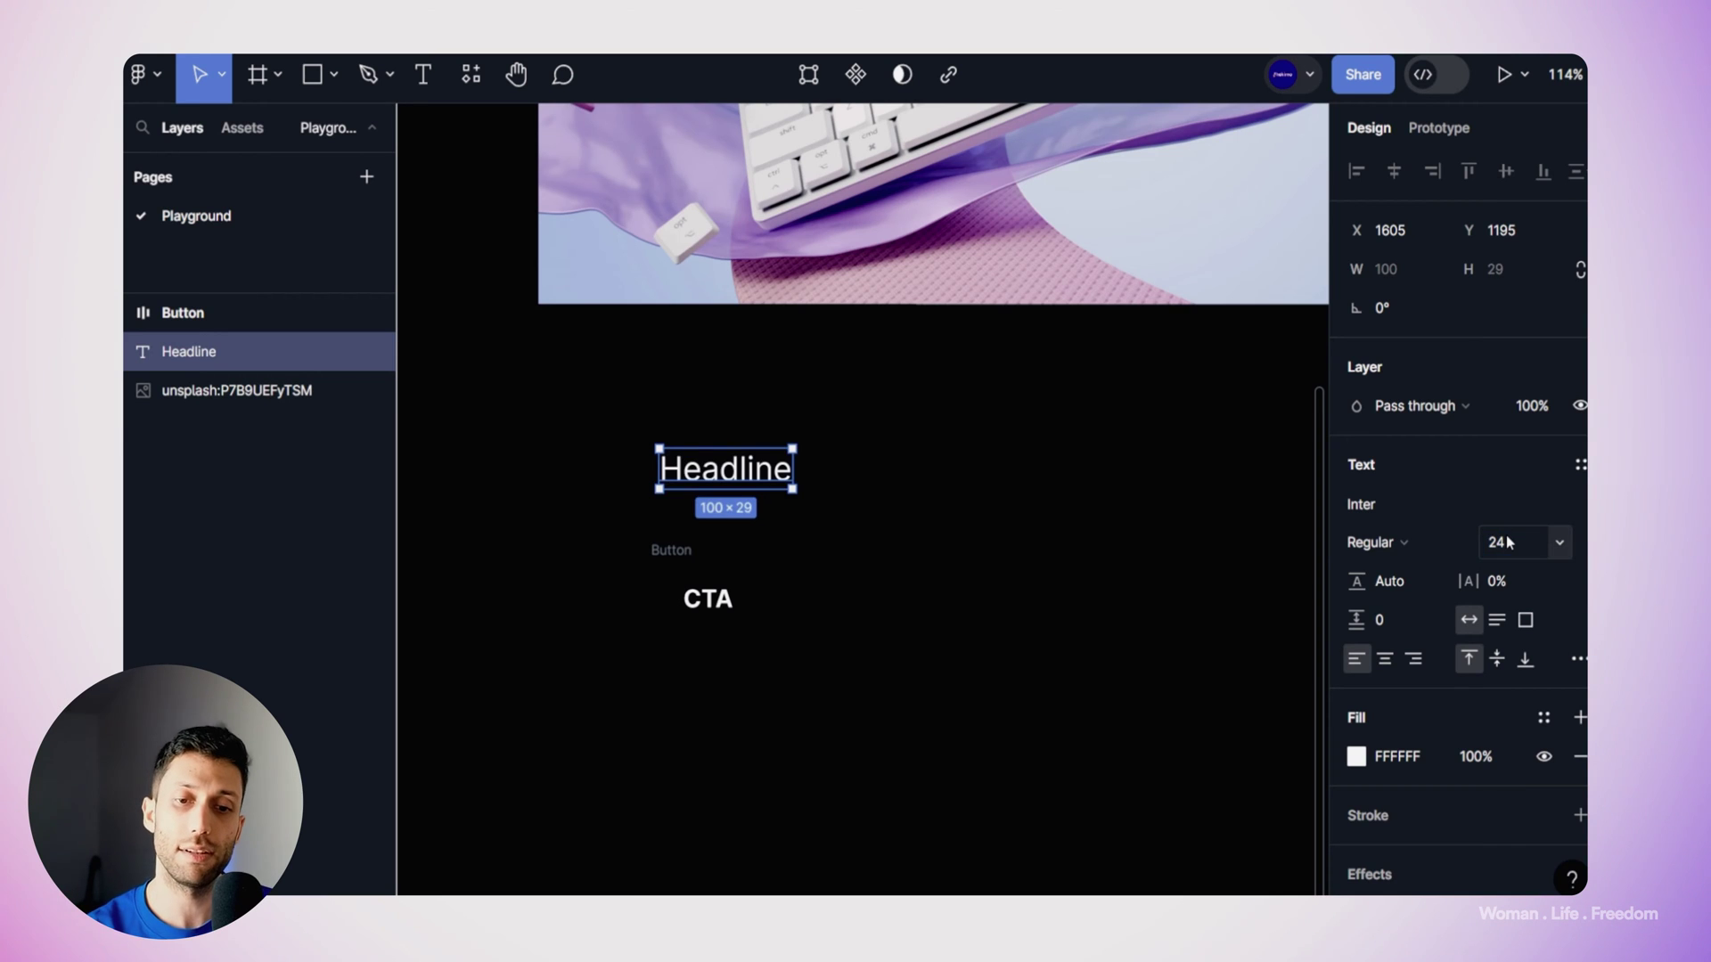
left_click(1390, 546)
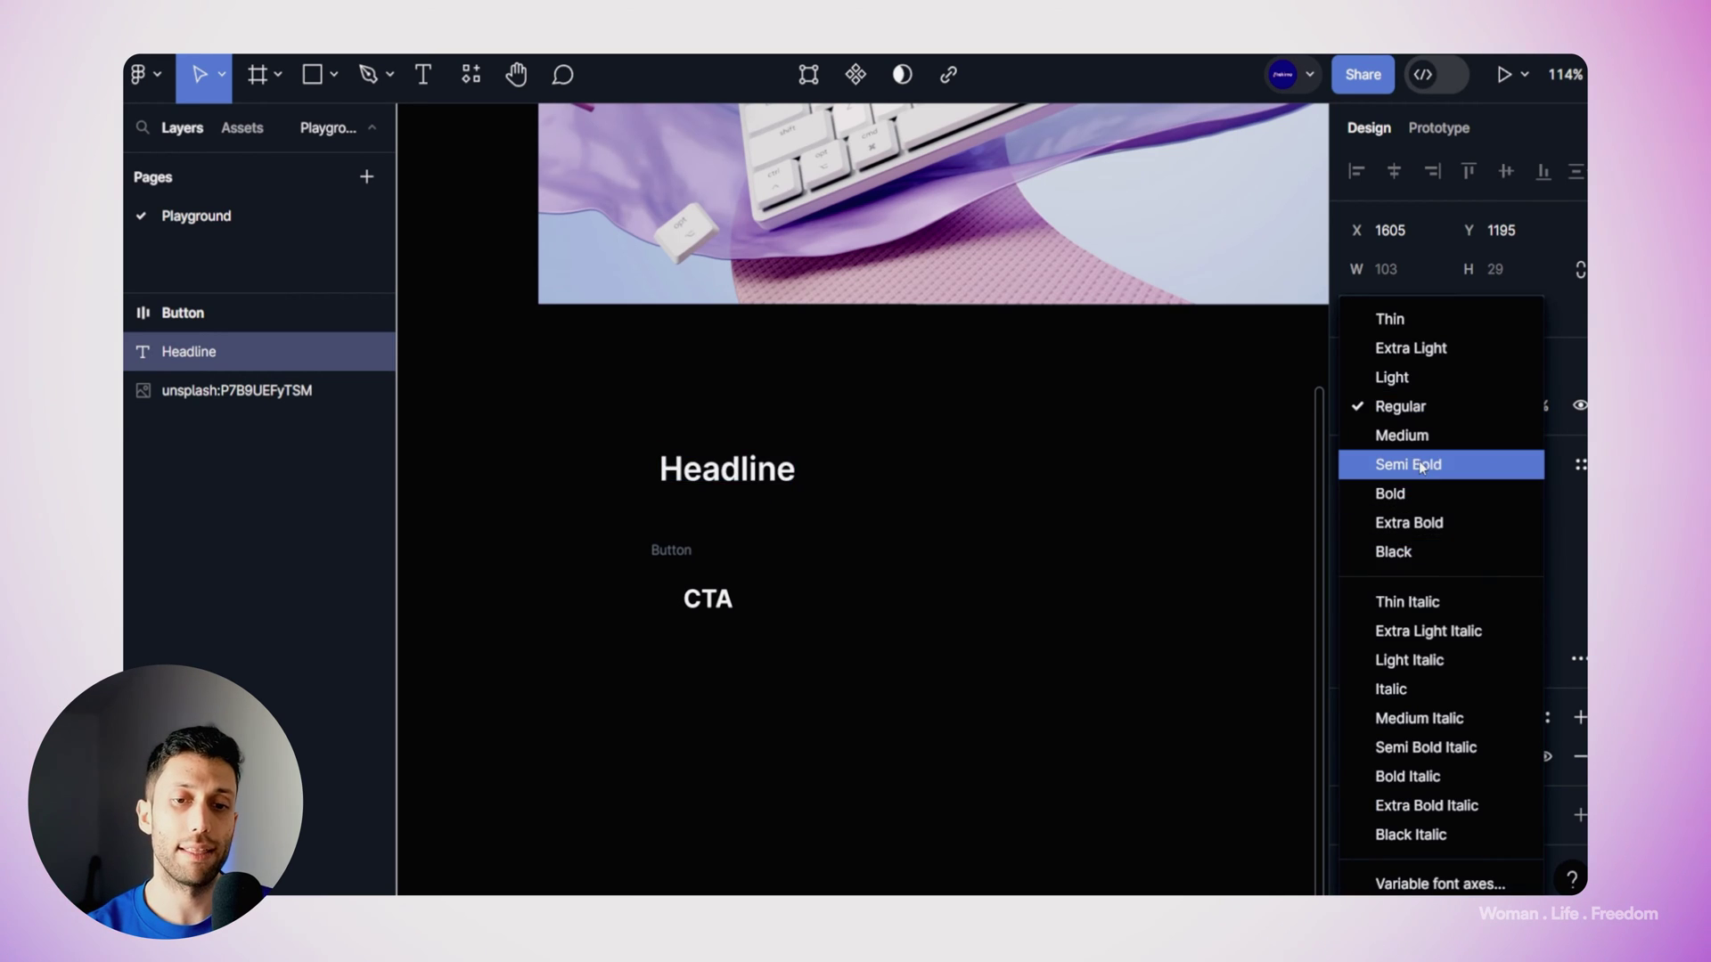
left_click(1408, 494)
left_click(466, 461)
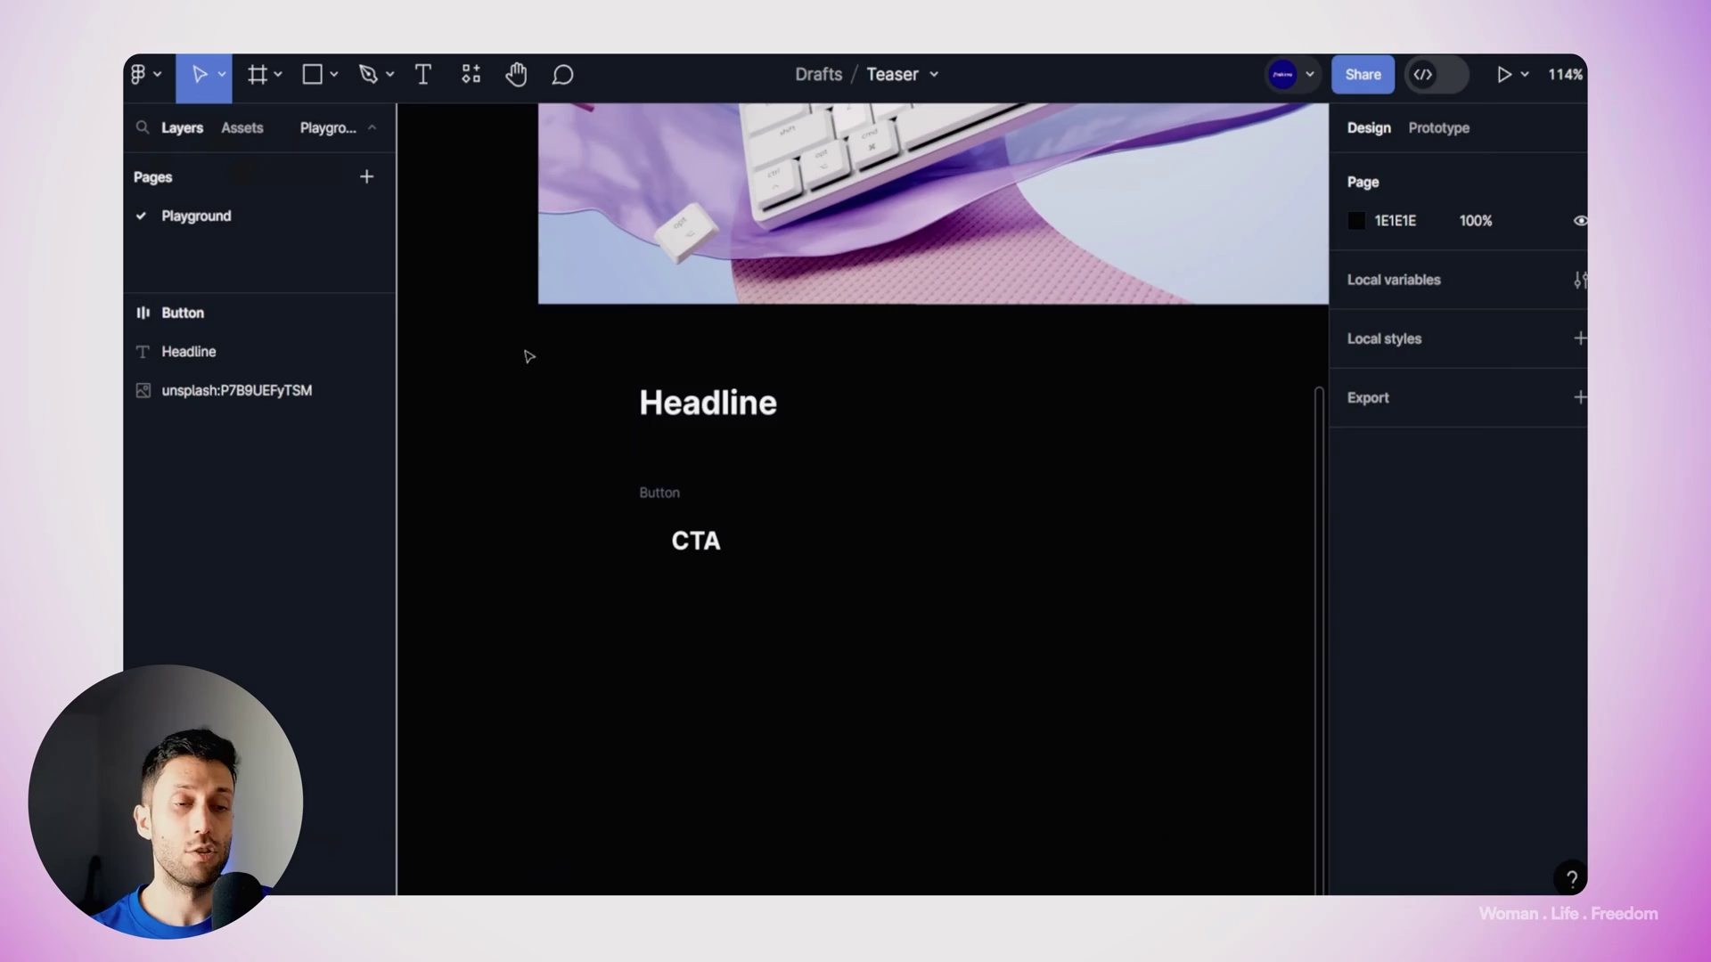
Step: Wrap the Headline and the Button in one auto layout frame and rename the frame "Content section"
left_click_drag(524, 349, 825, 603)
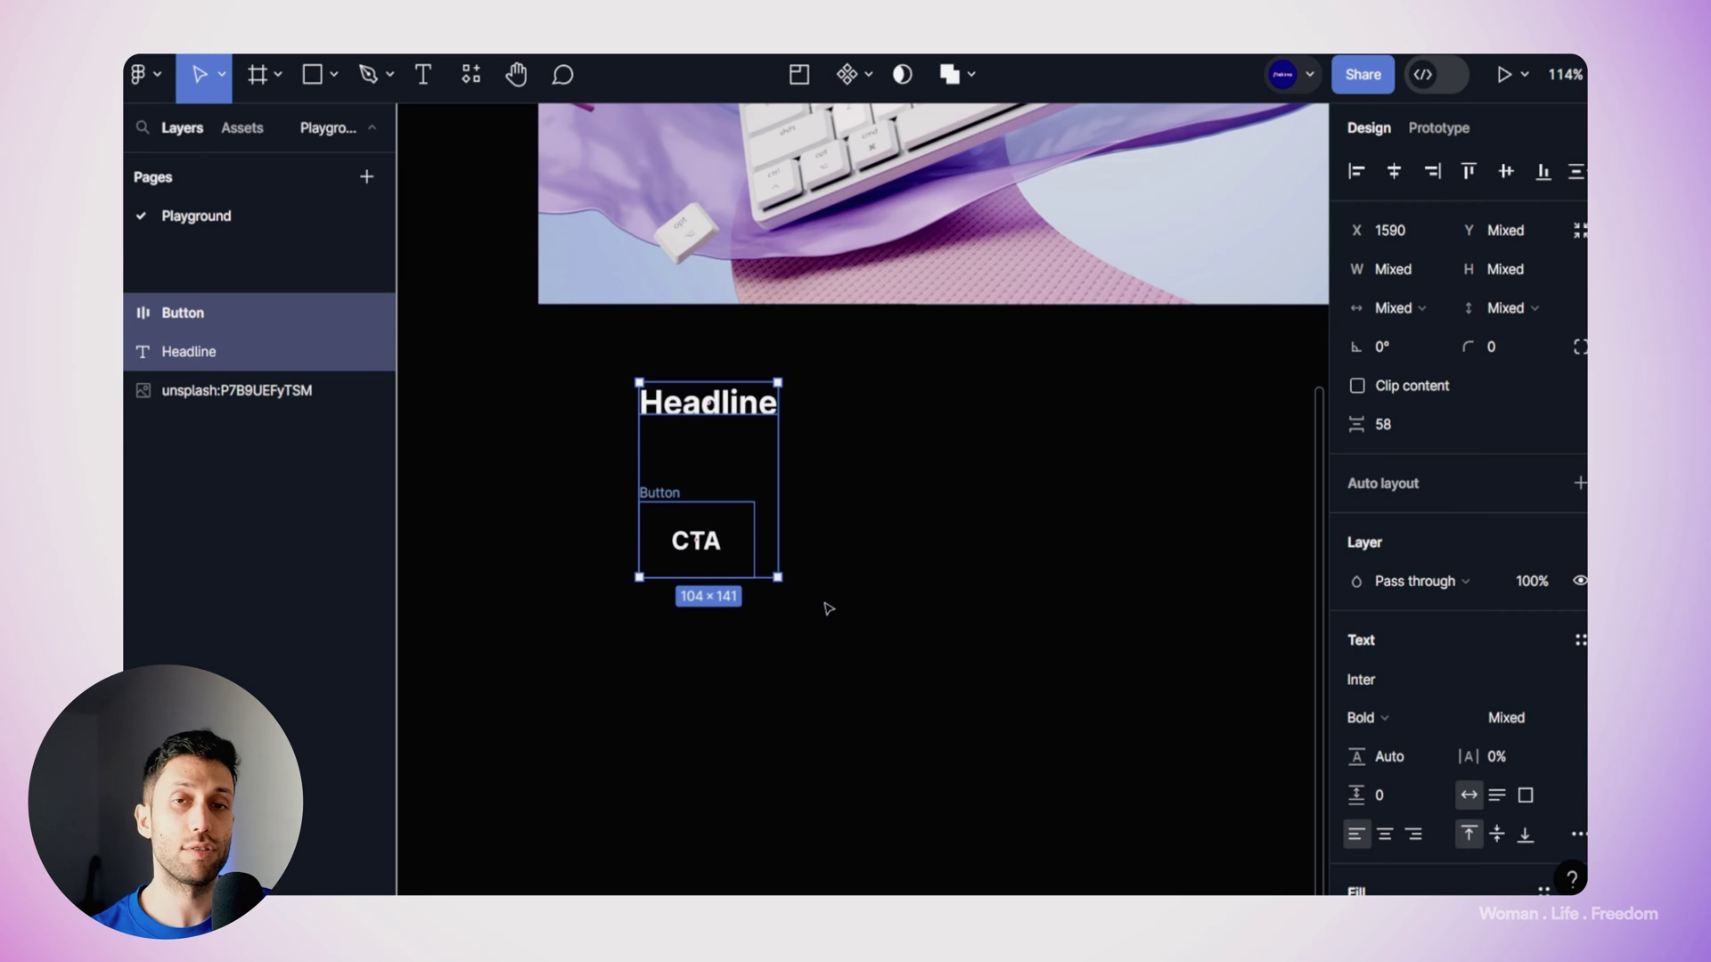
key("shift+a")
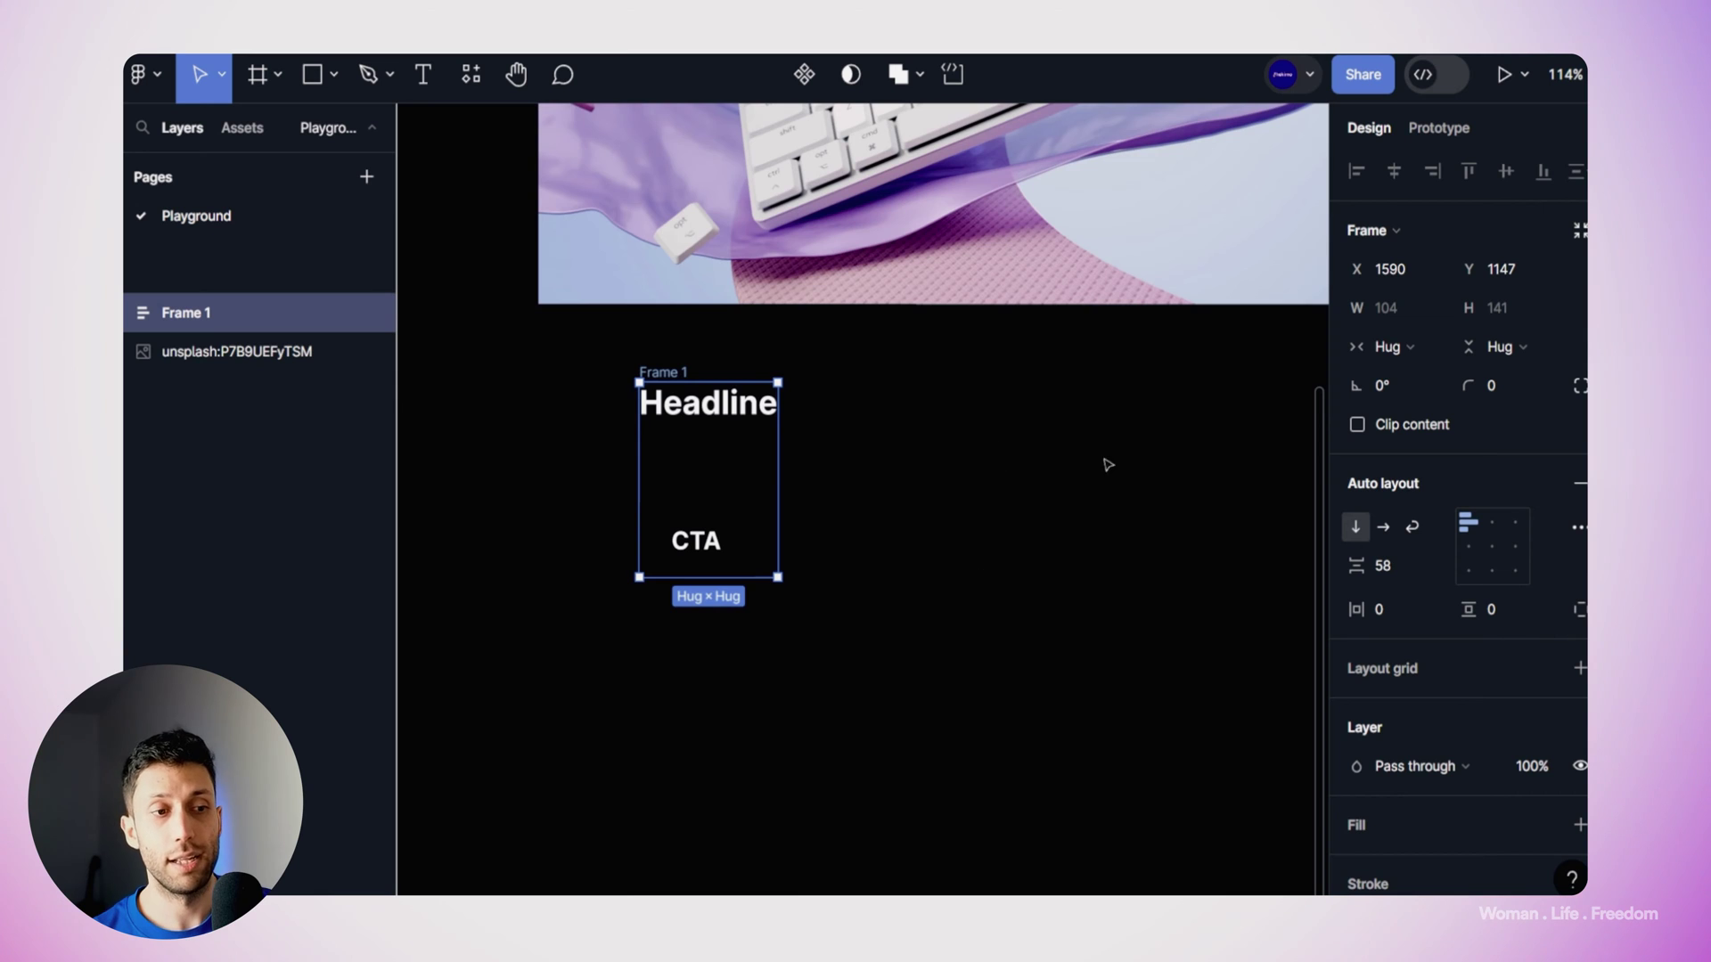
double_click(654, 373)
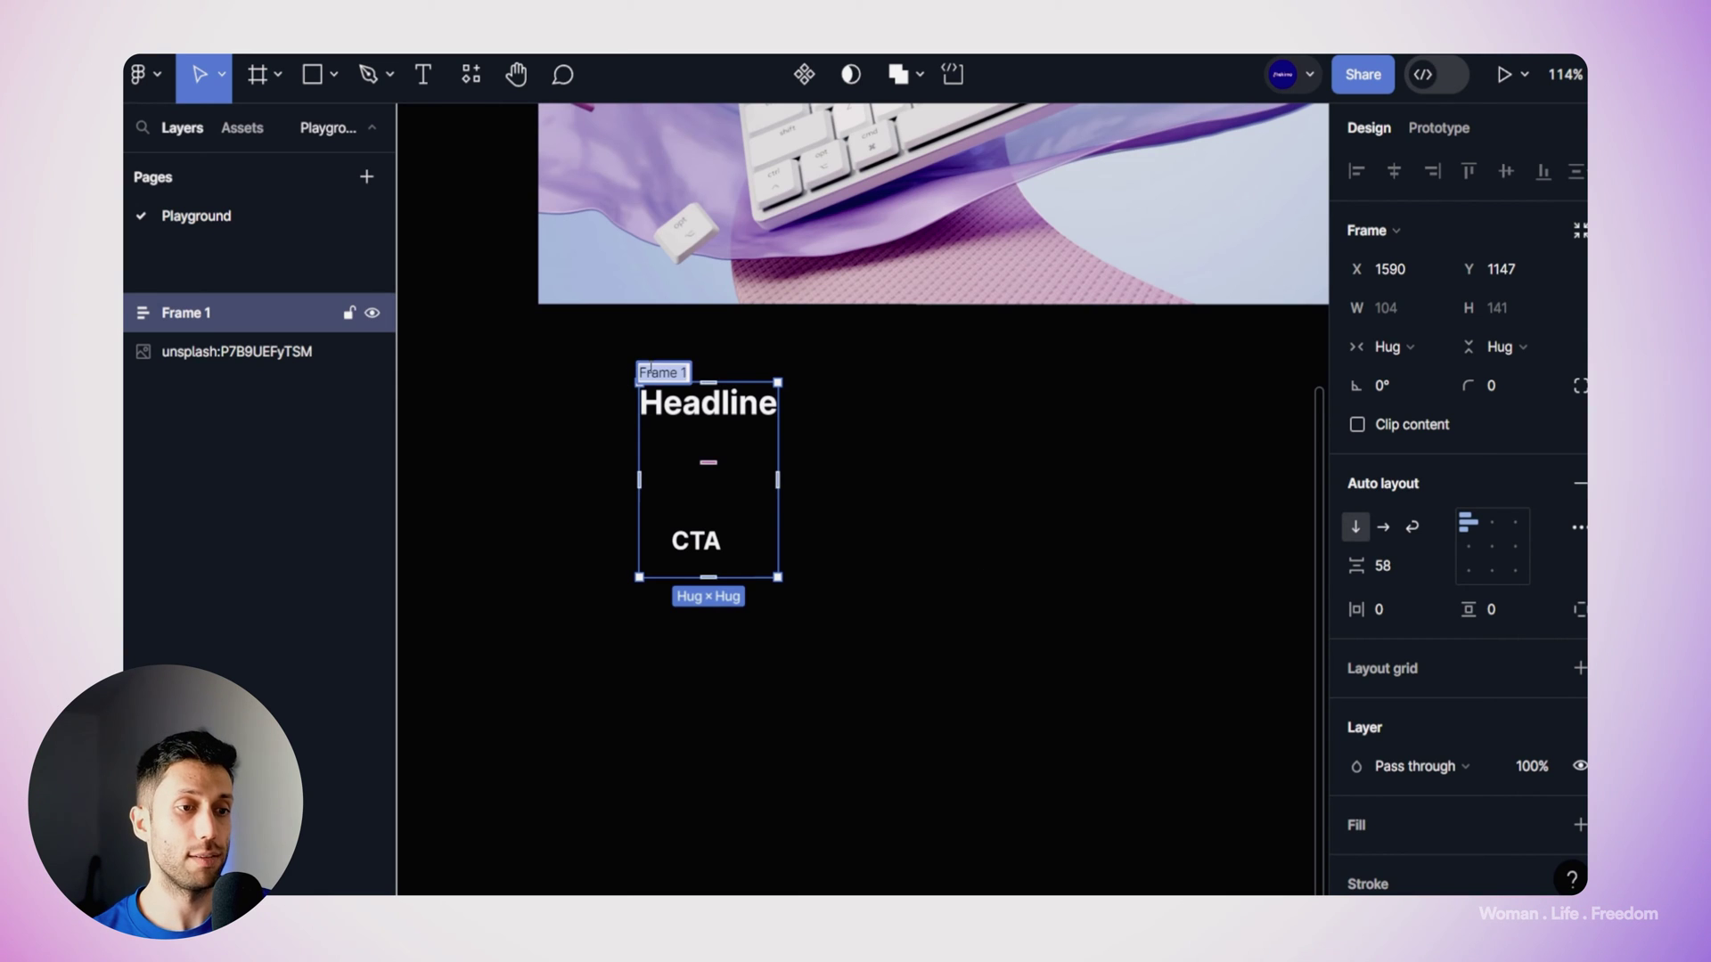
type("C")
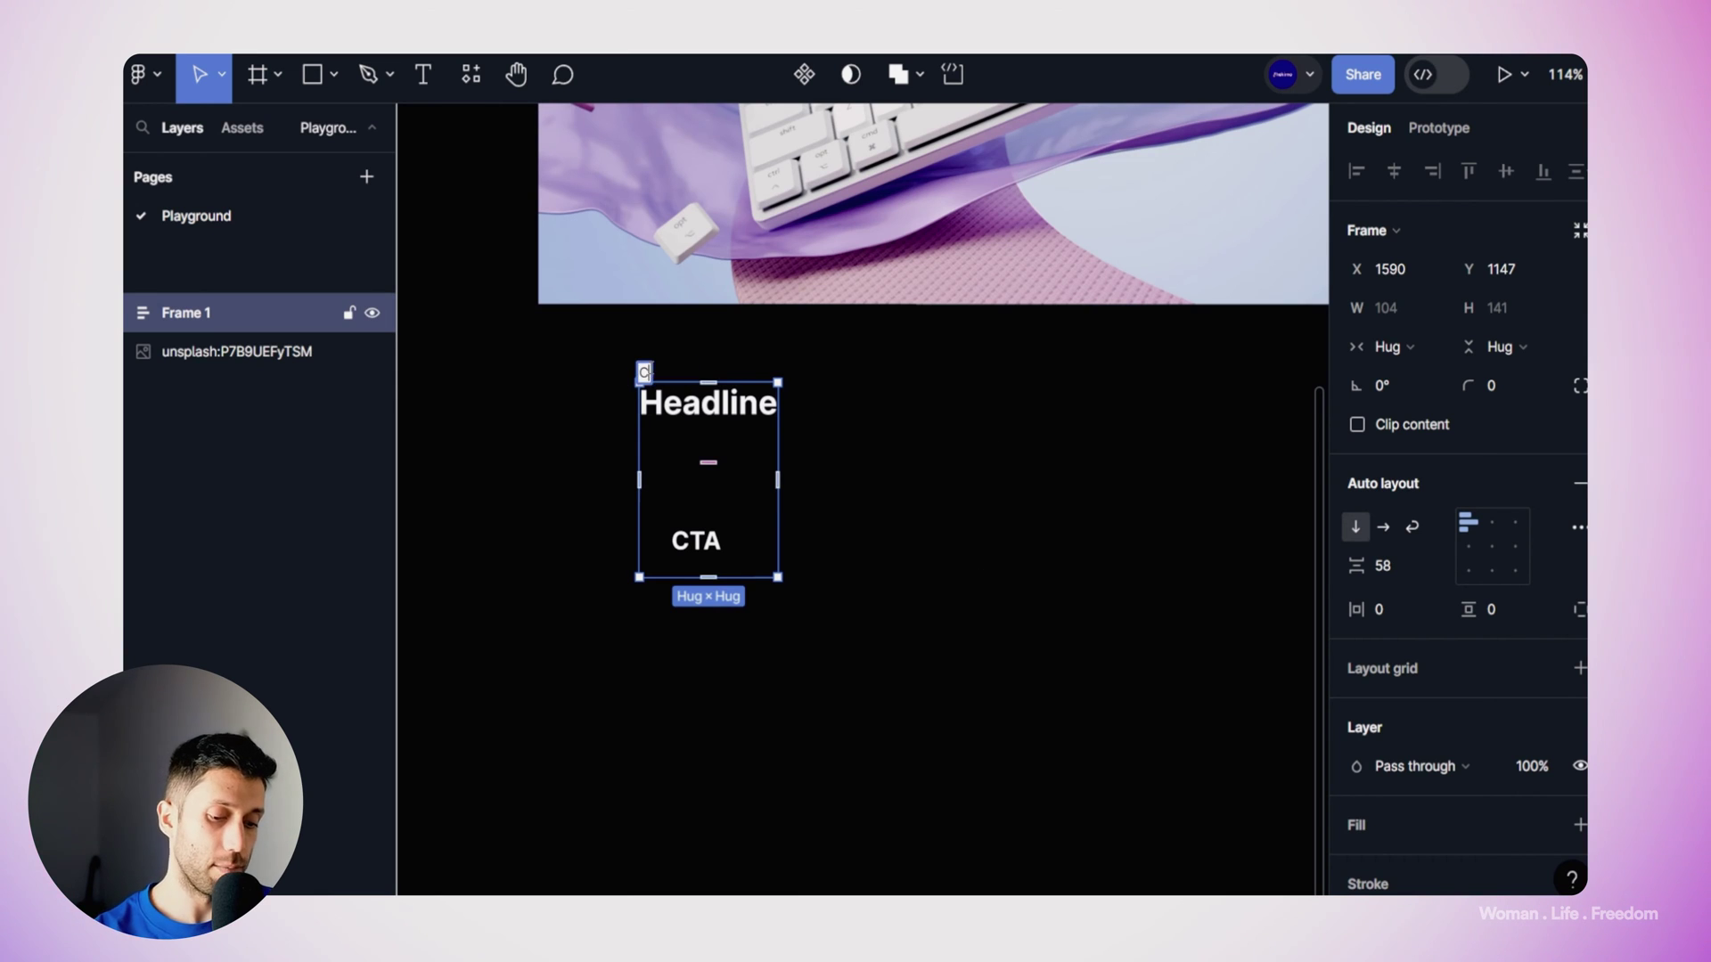
type("onte")
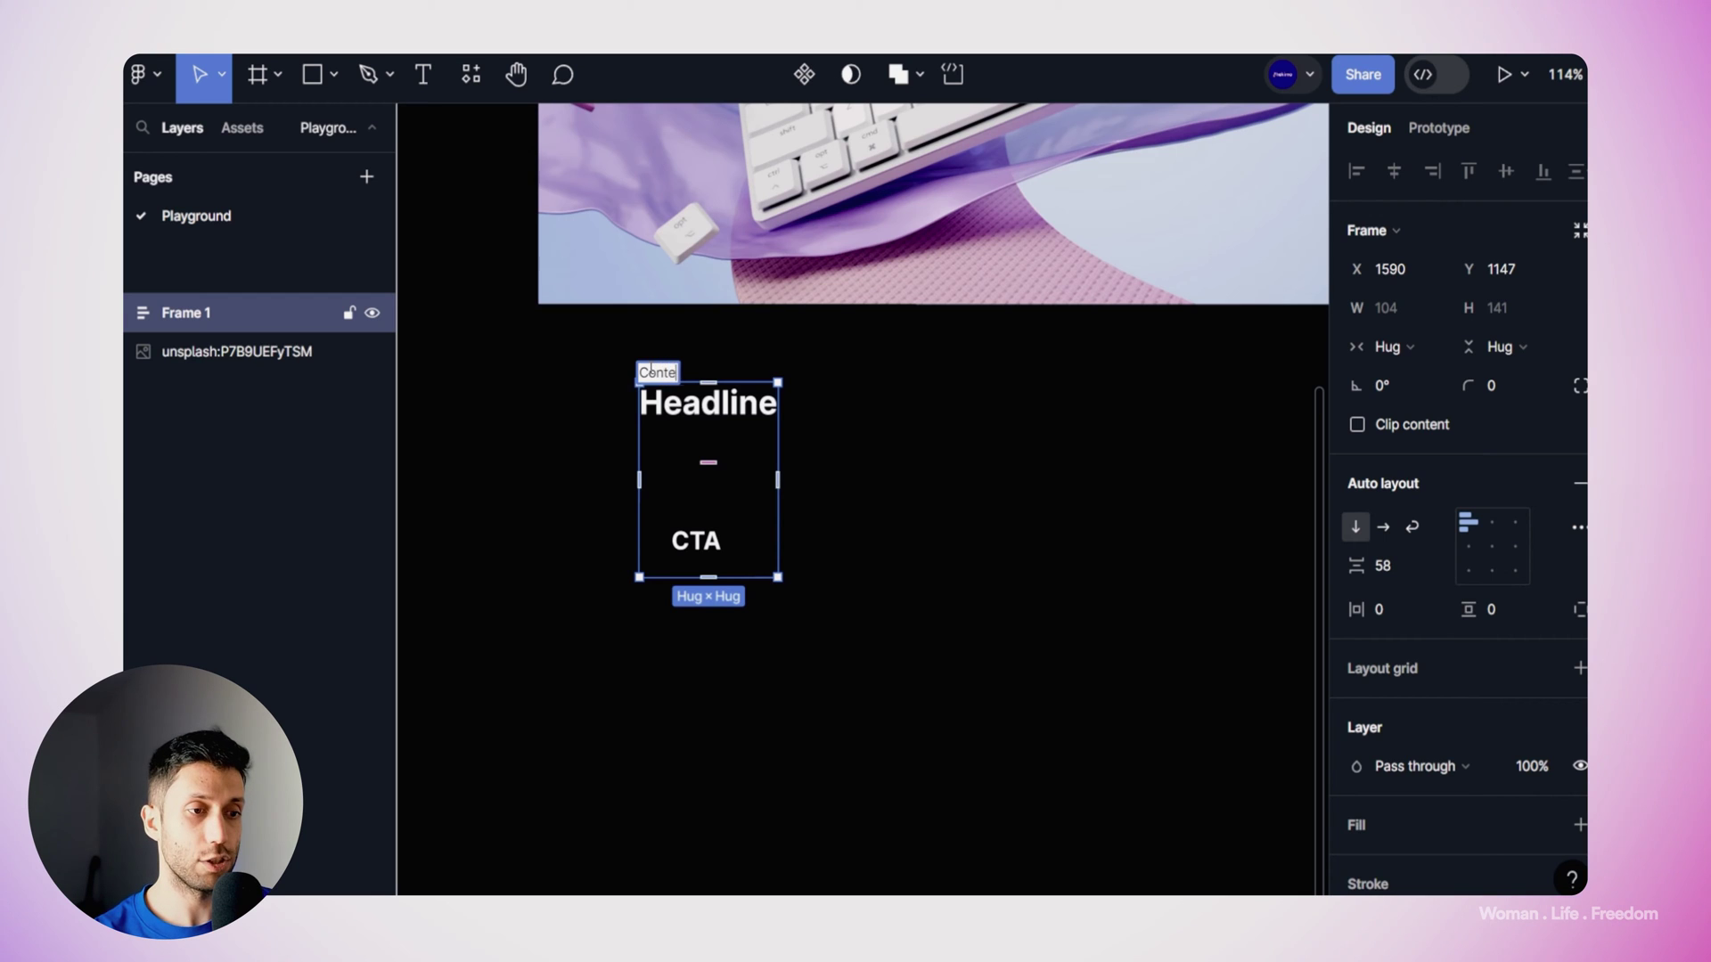
type("nt section")
key("Return")
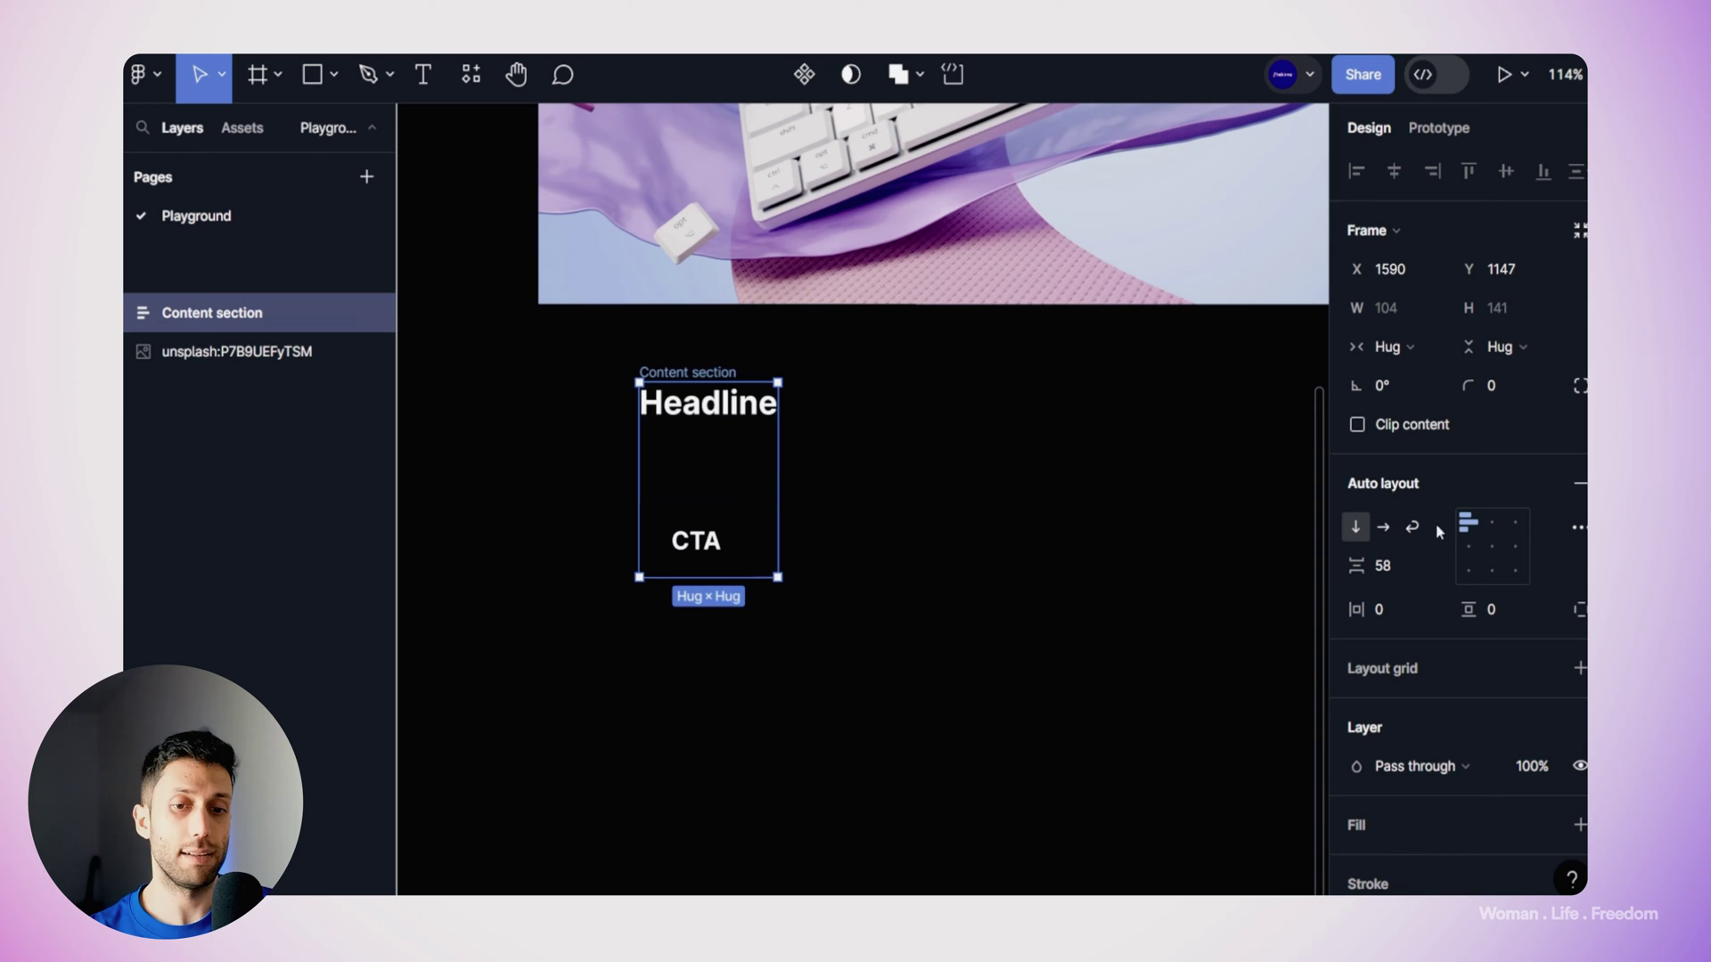
Step: Set the Content section's vertical gap between items to 32 and its horizontal padding to 16
left_click(1400, 567)
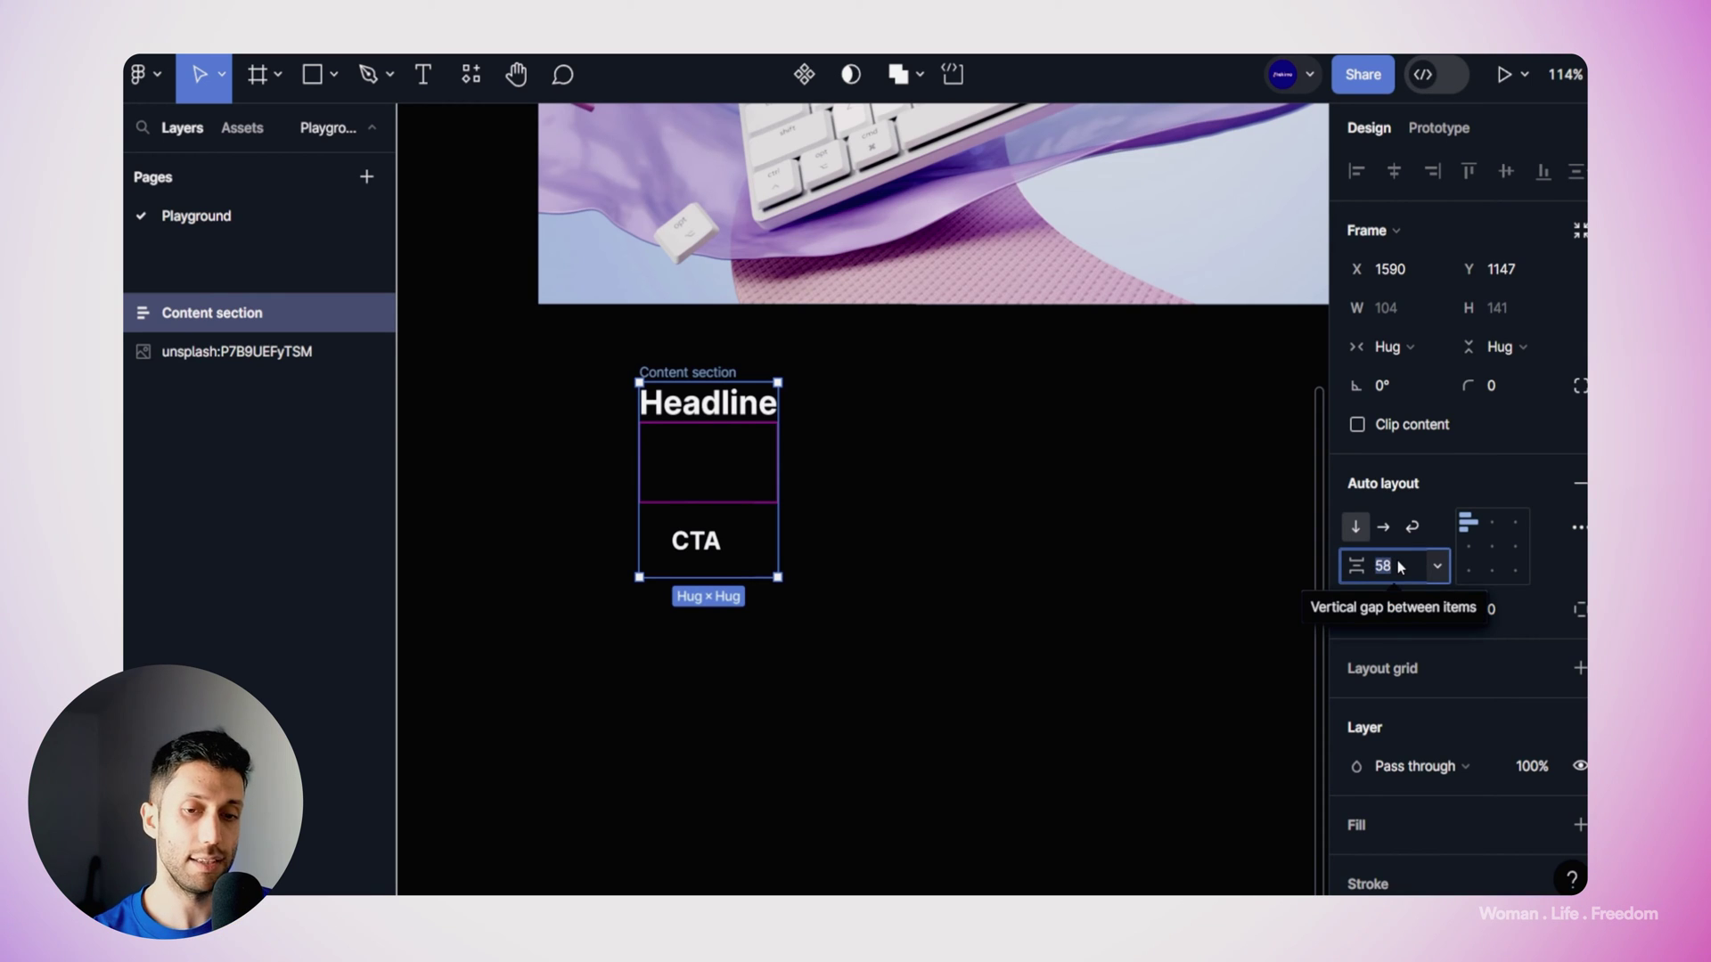
type("32")
key("Return")
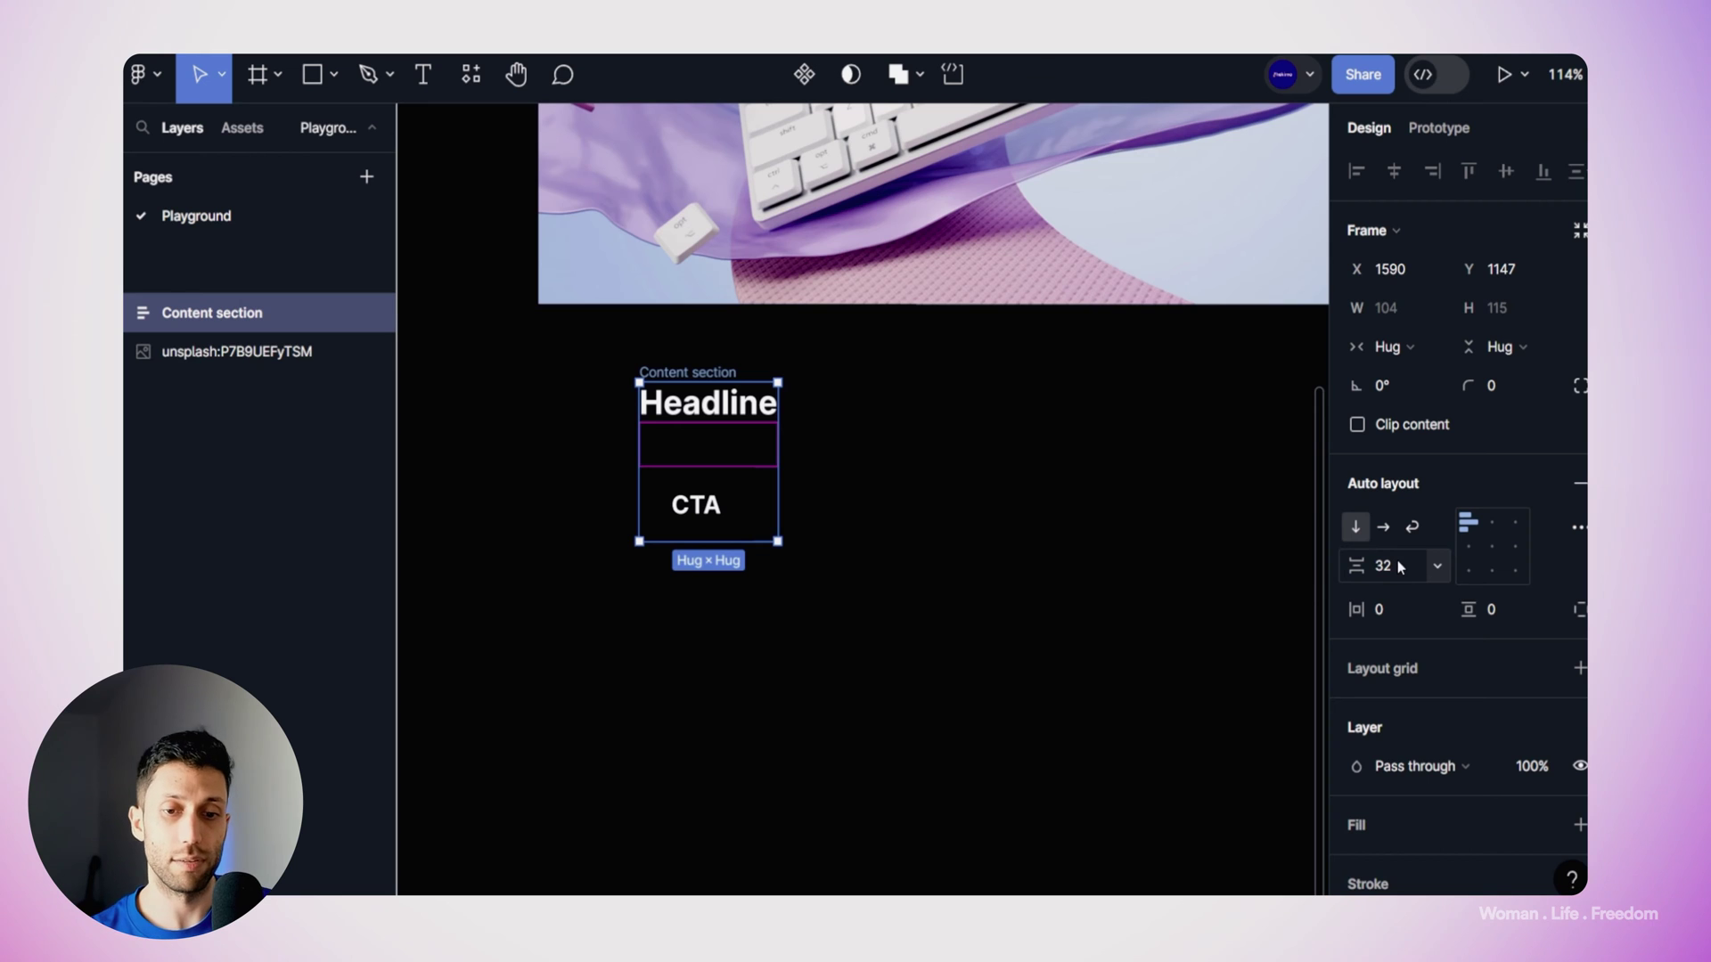
left_click(1395, 608)
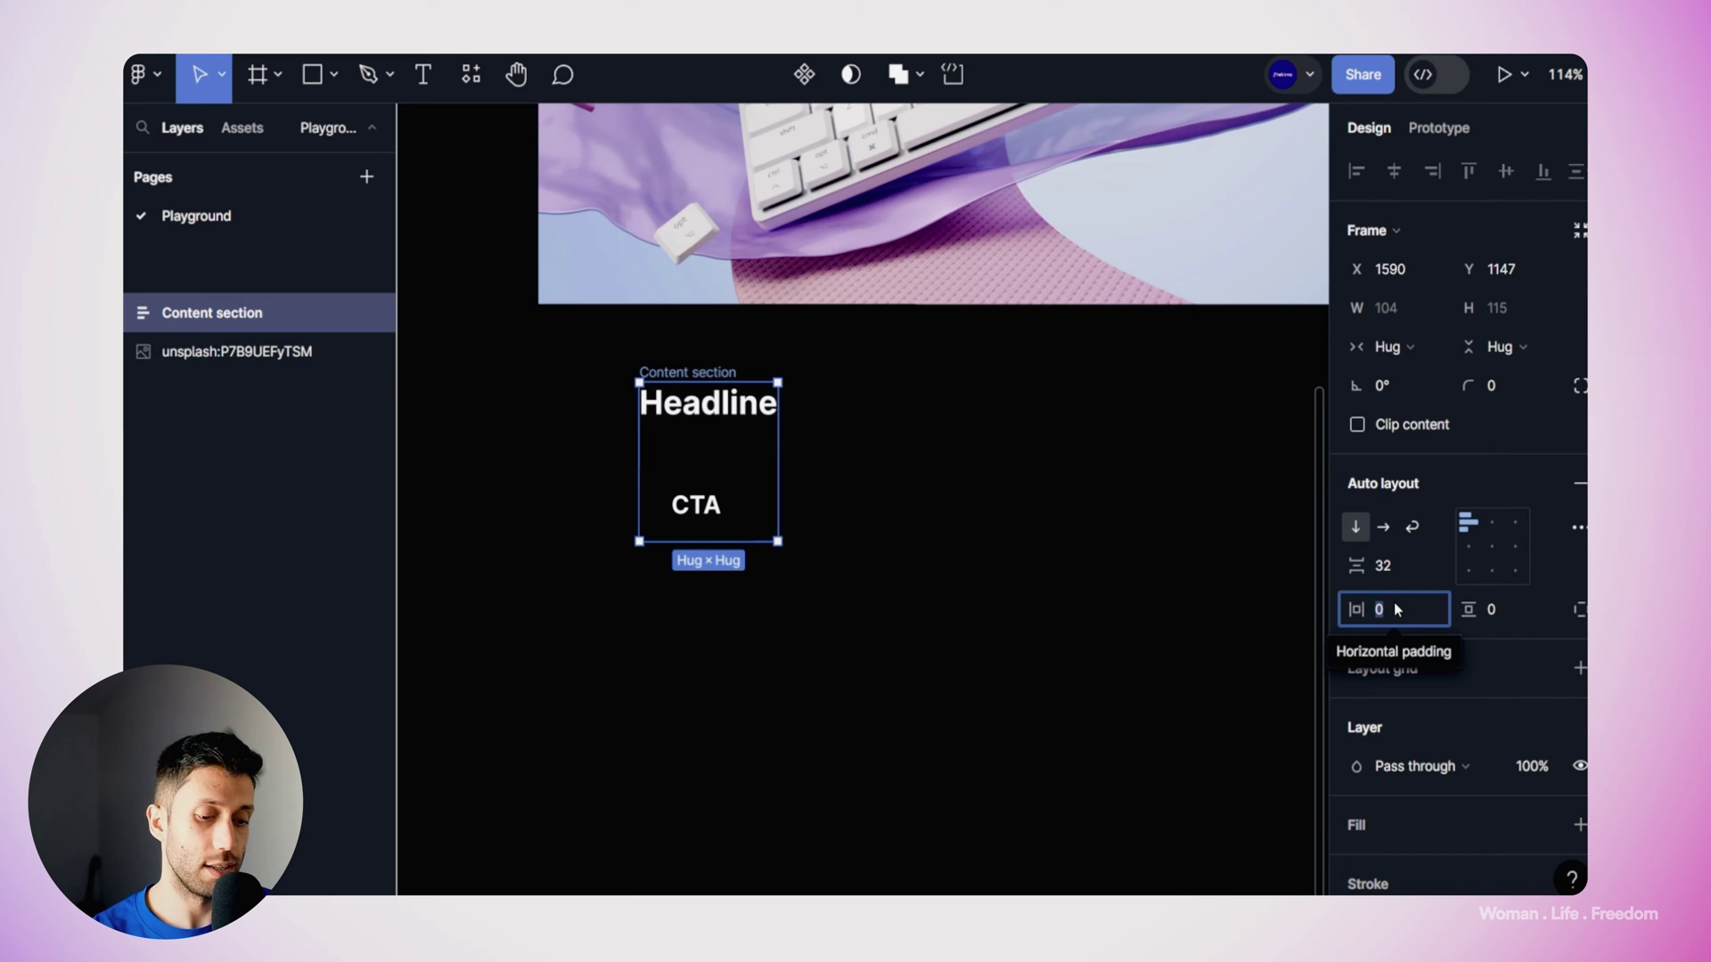
type("16")
key("Return")
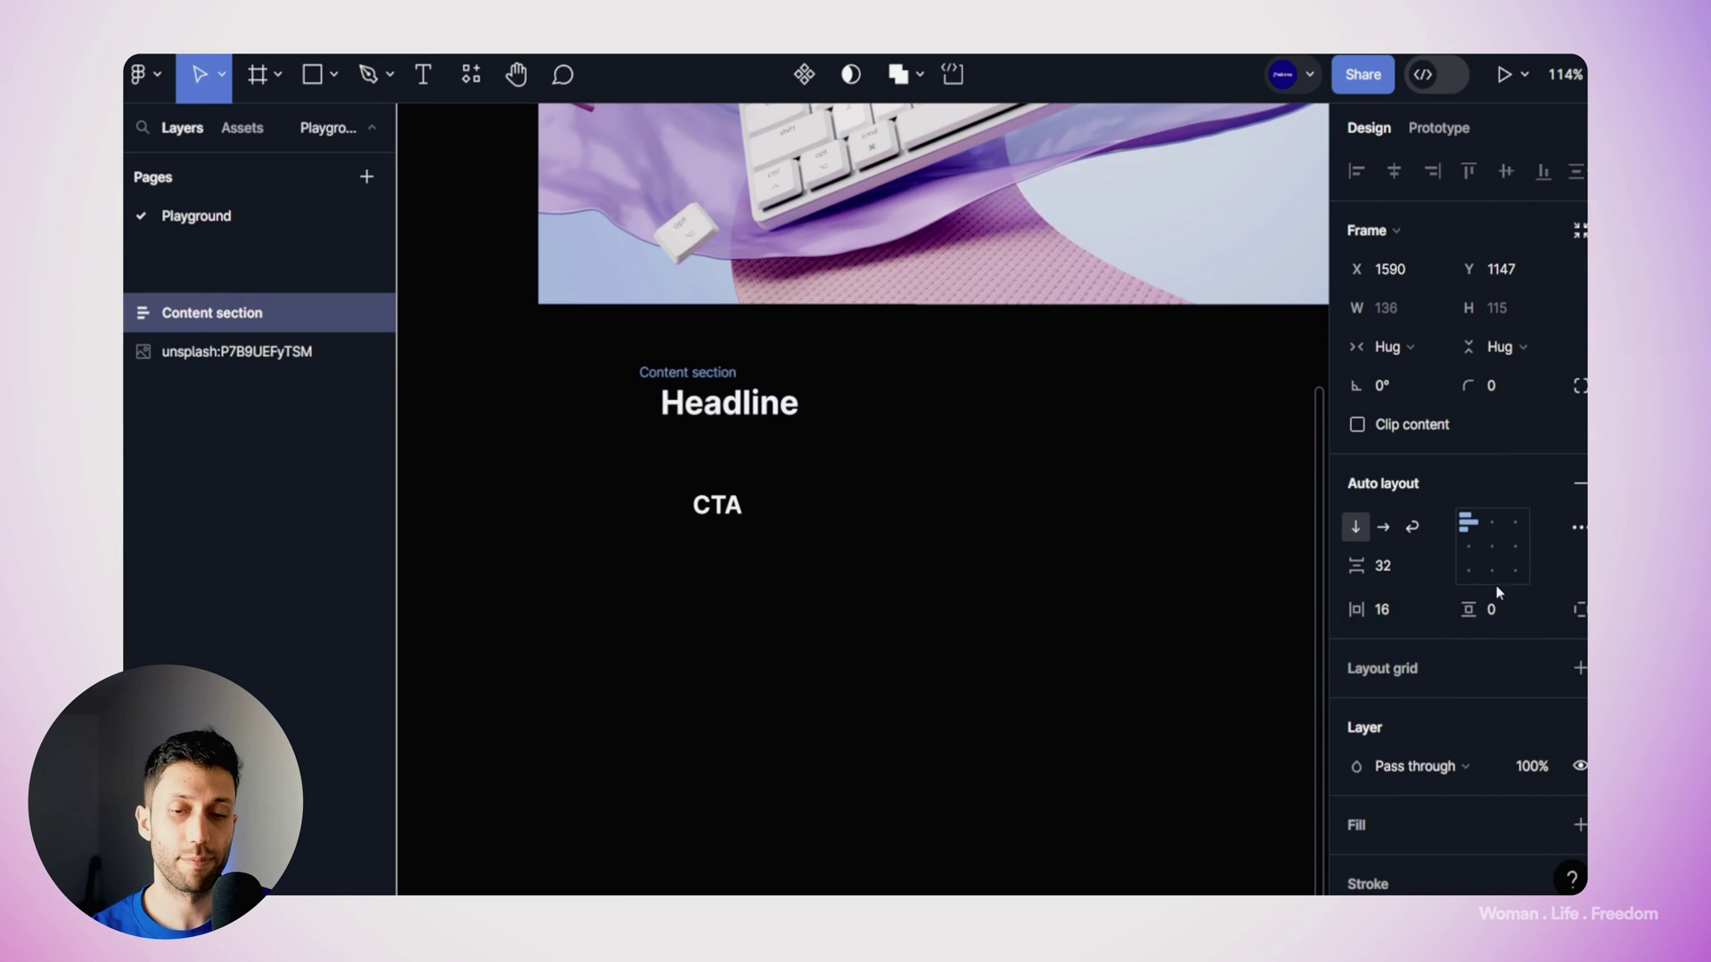
Step: Switch the Content section to individual paddings, set its bottom padding to 16 and deselect it
left_click(1580, 609)
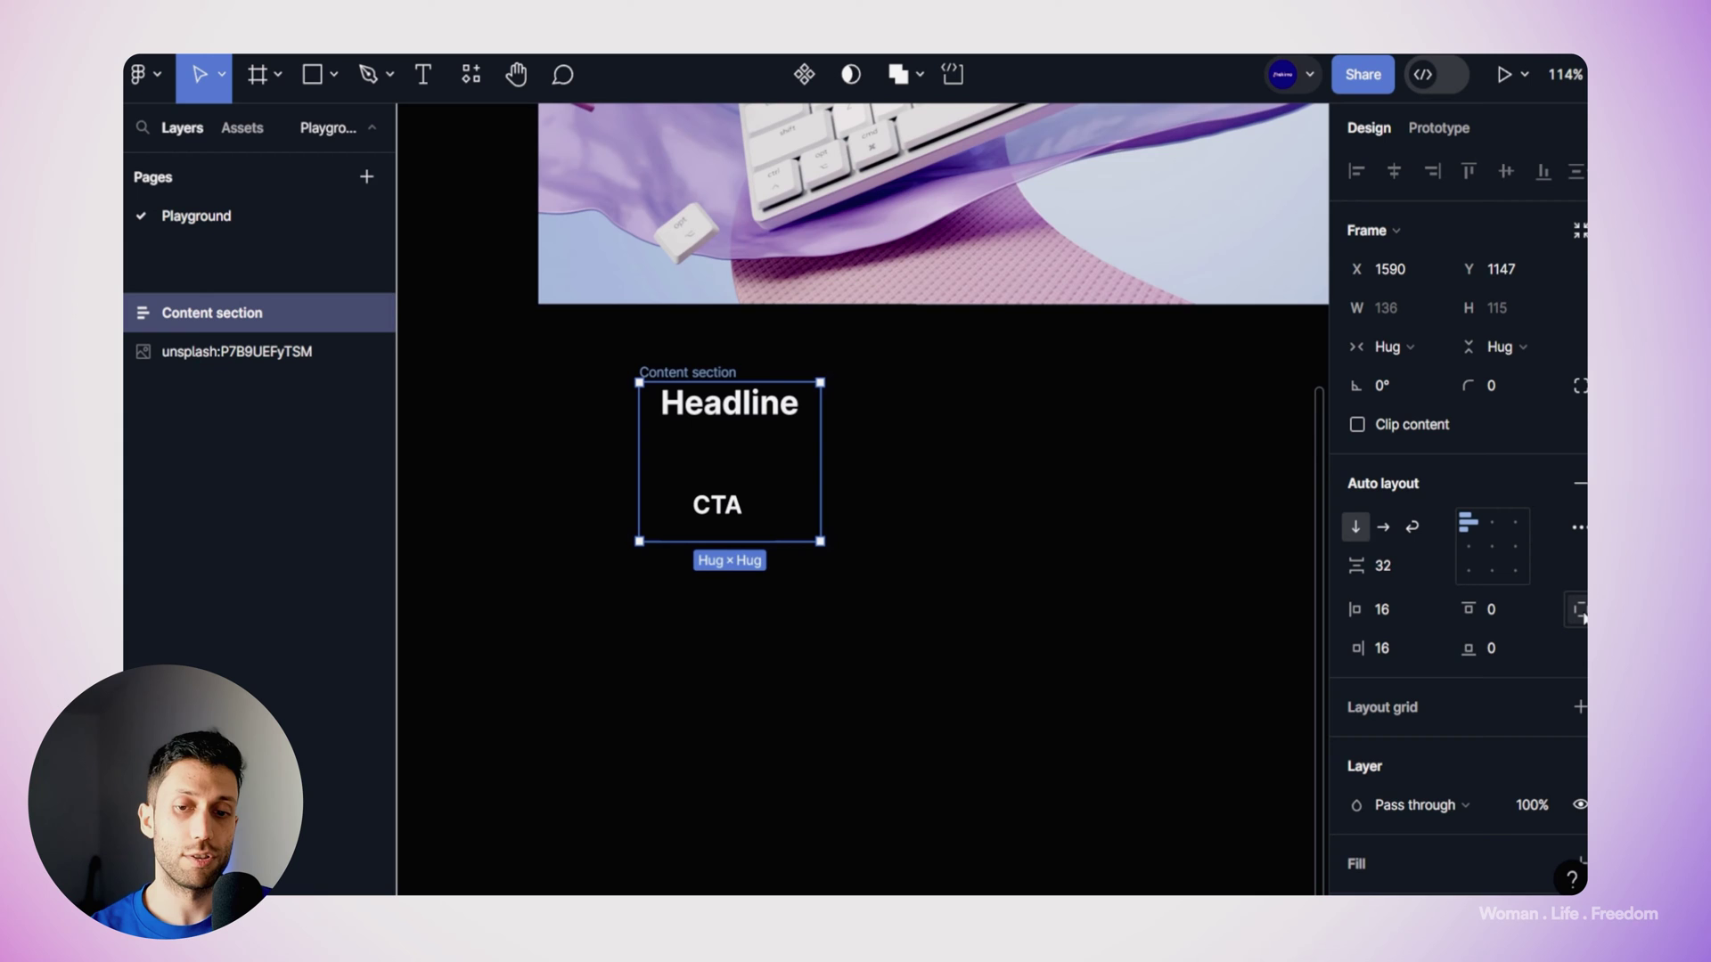
left_click(1495, 650)
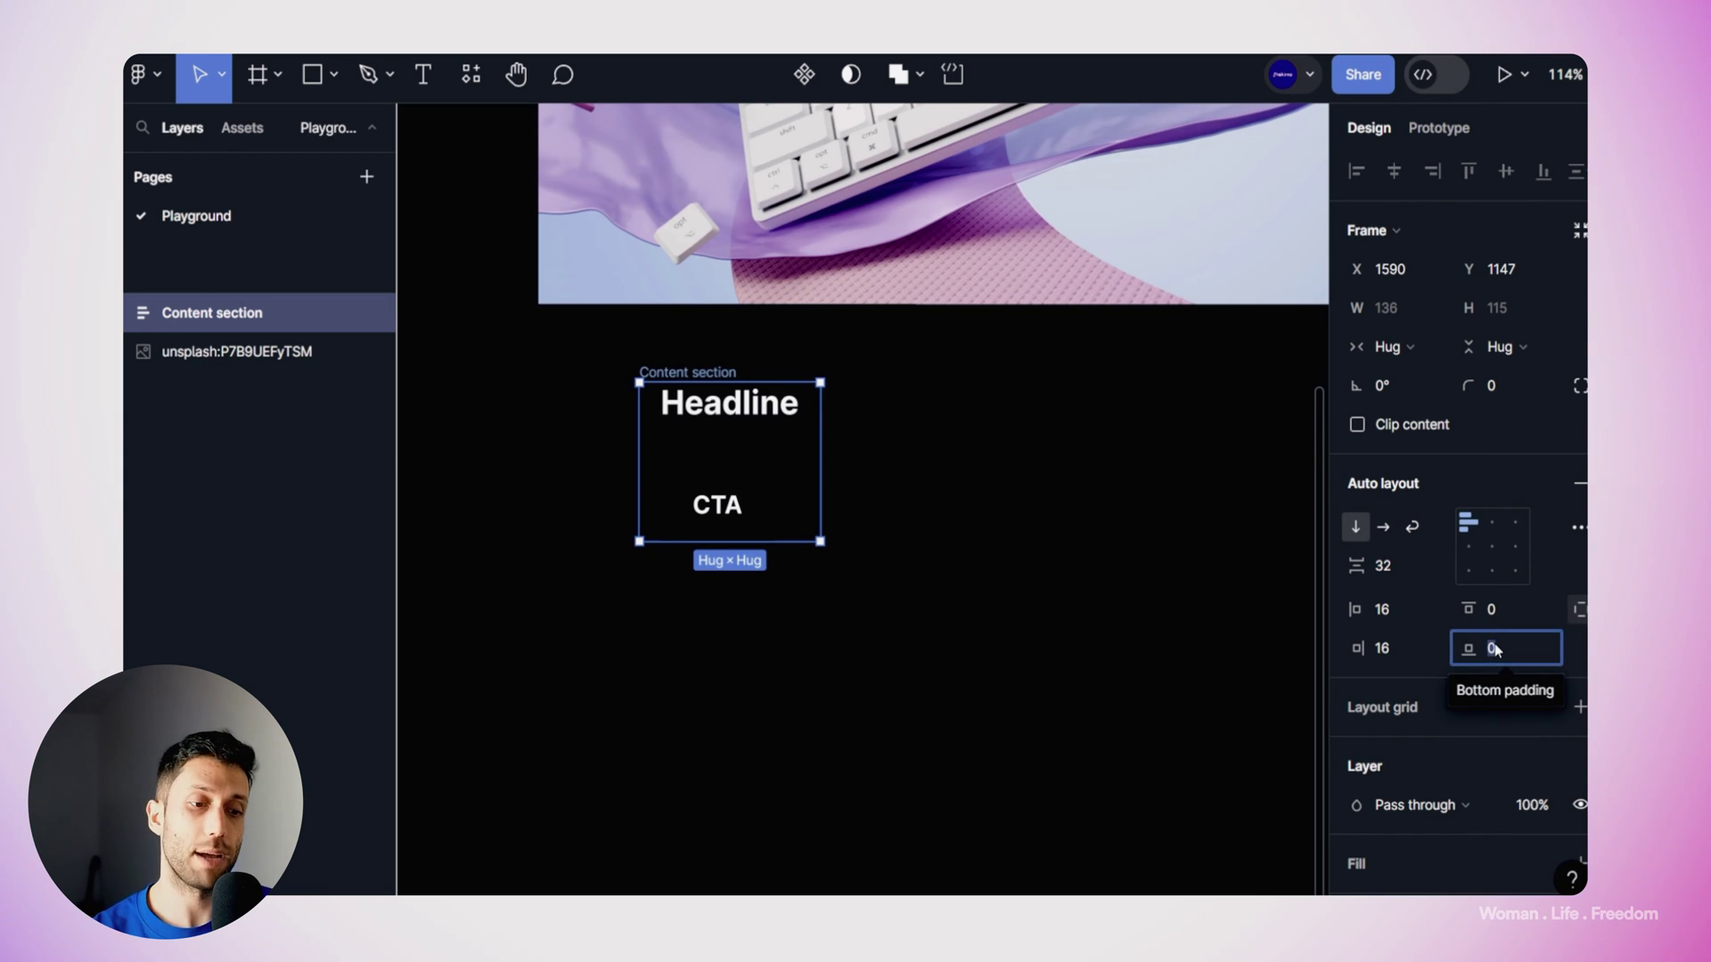
type("16")
key("Return")
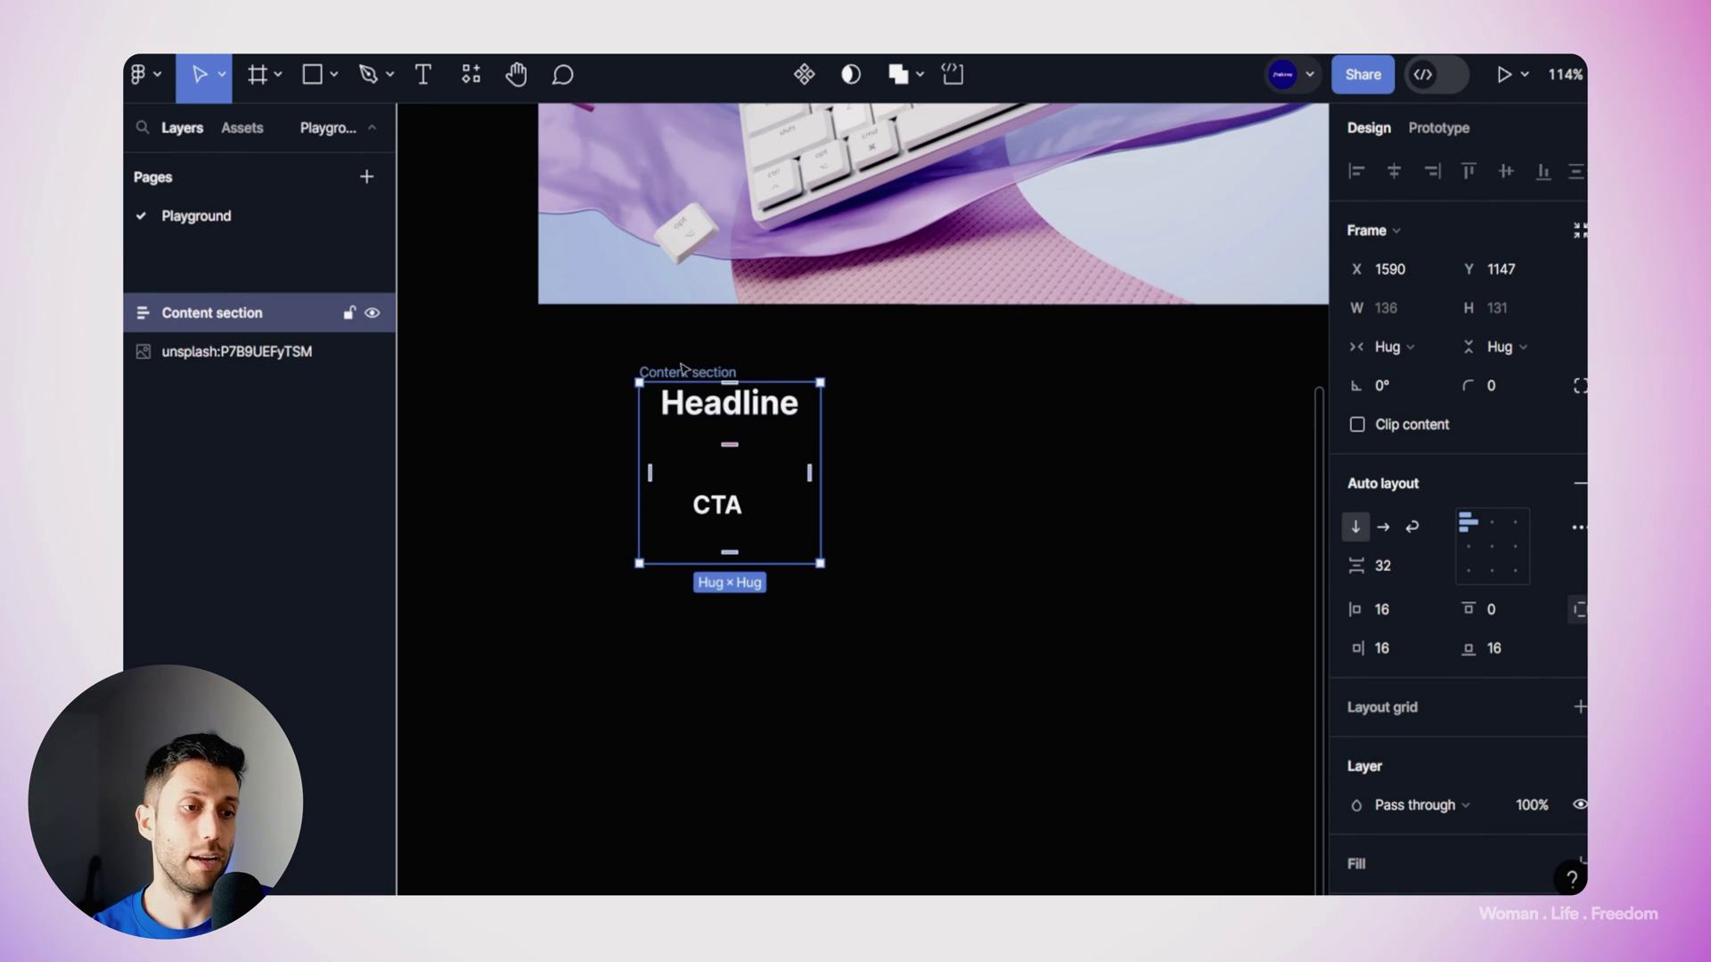
key("Escape")
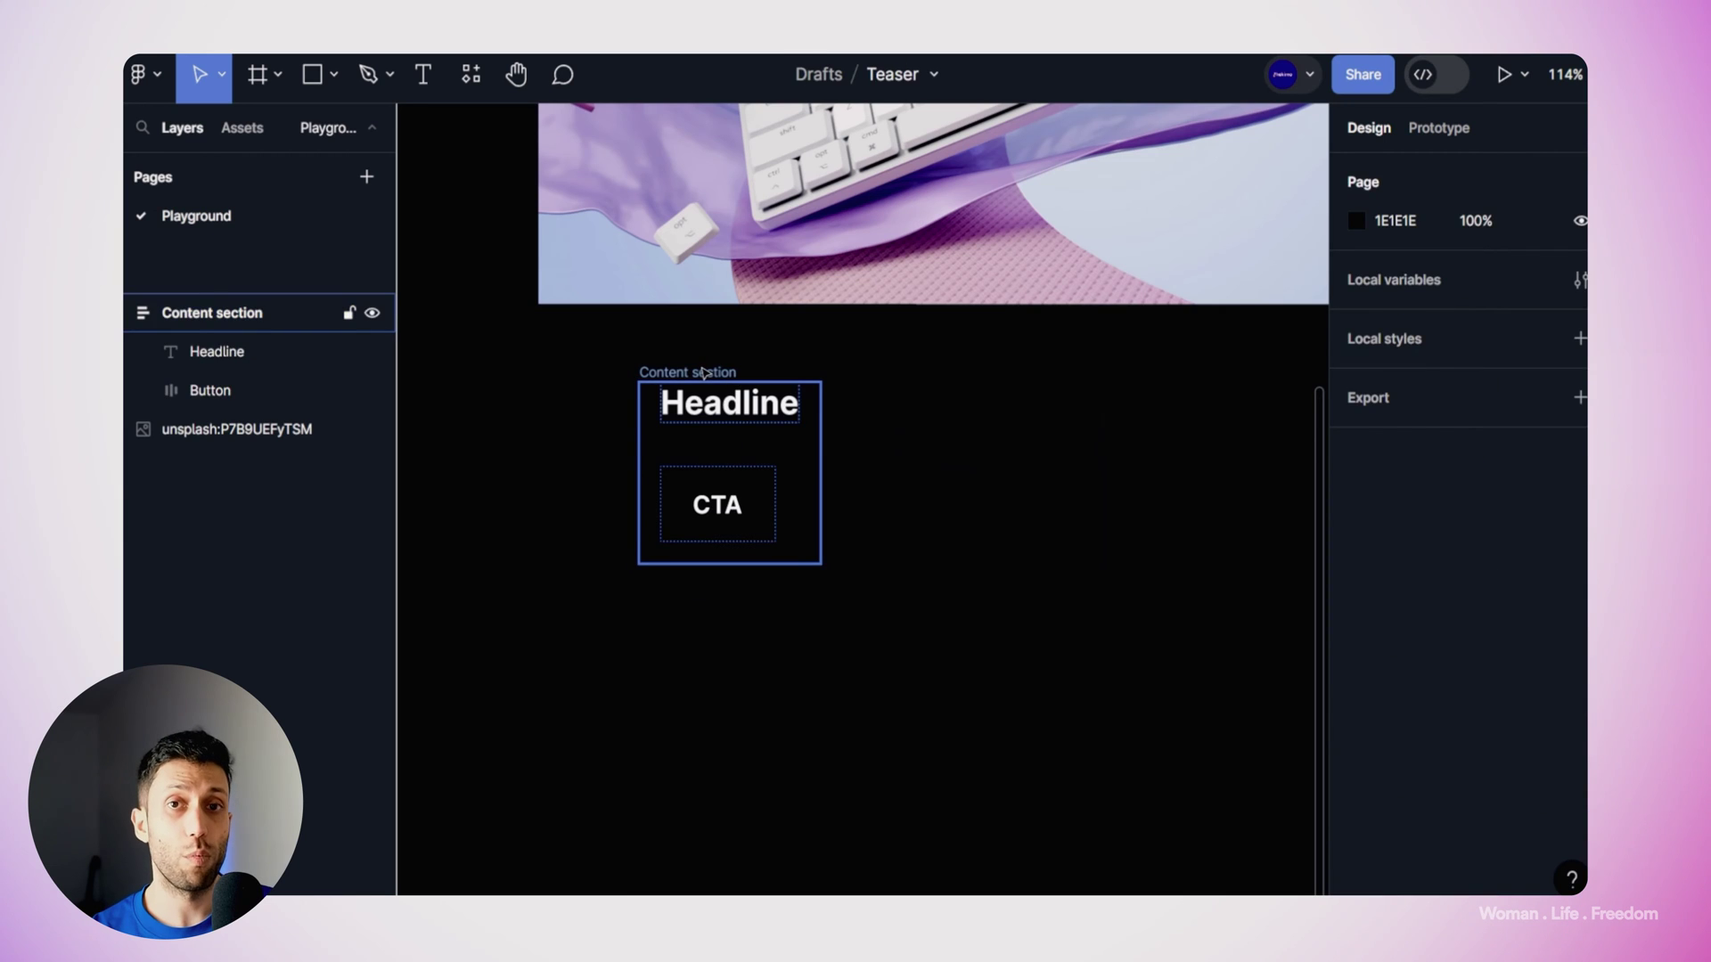
Step: Widen the Content section frame to about 347 and set the Headline's horizontal resizing to Fill container
left_click(704, 373)
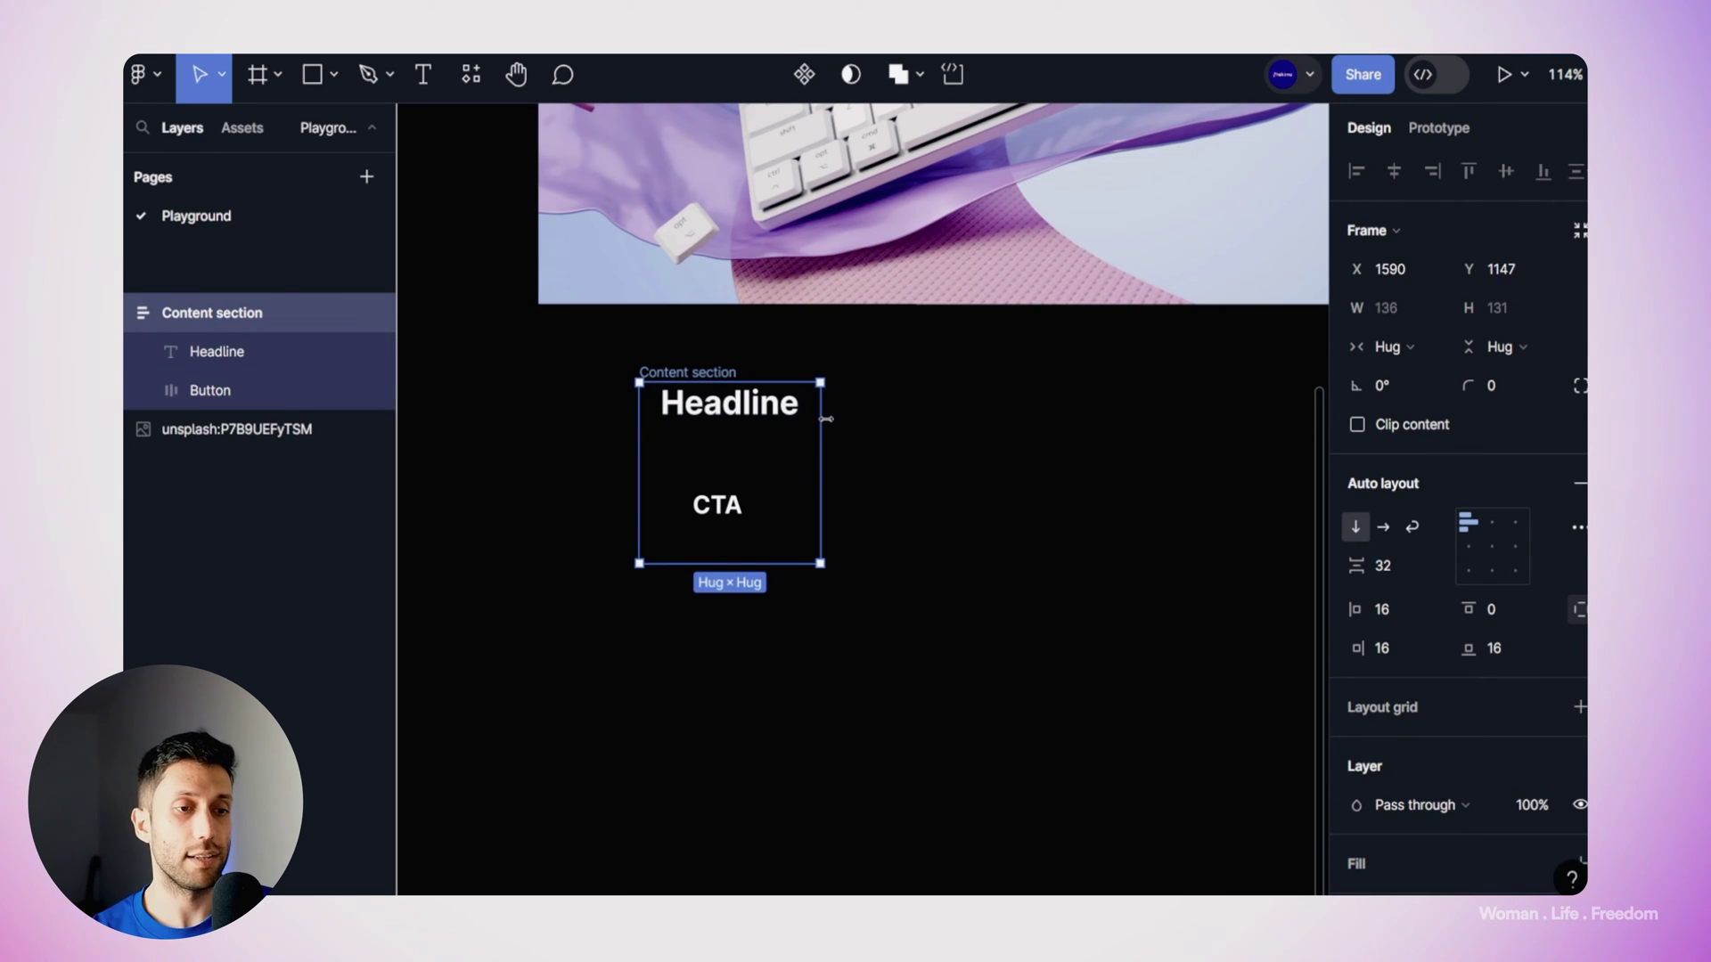
left_click_drag(826, 419, 1101, 460)
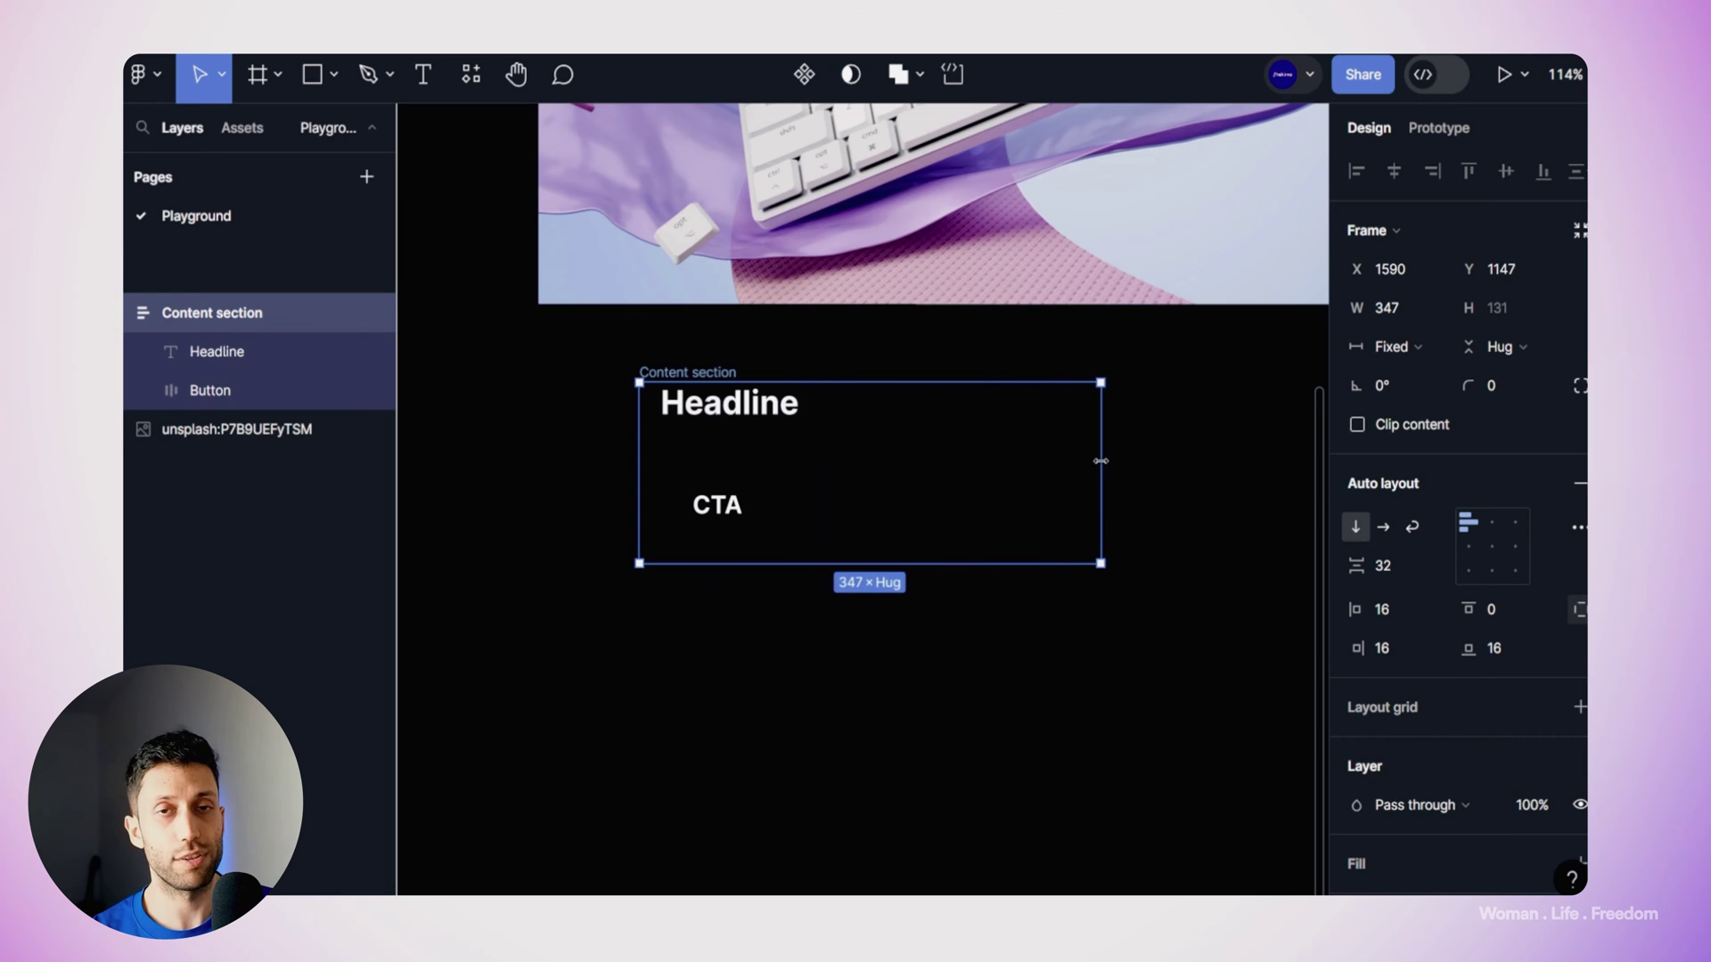
left_click(775, 419)
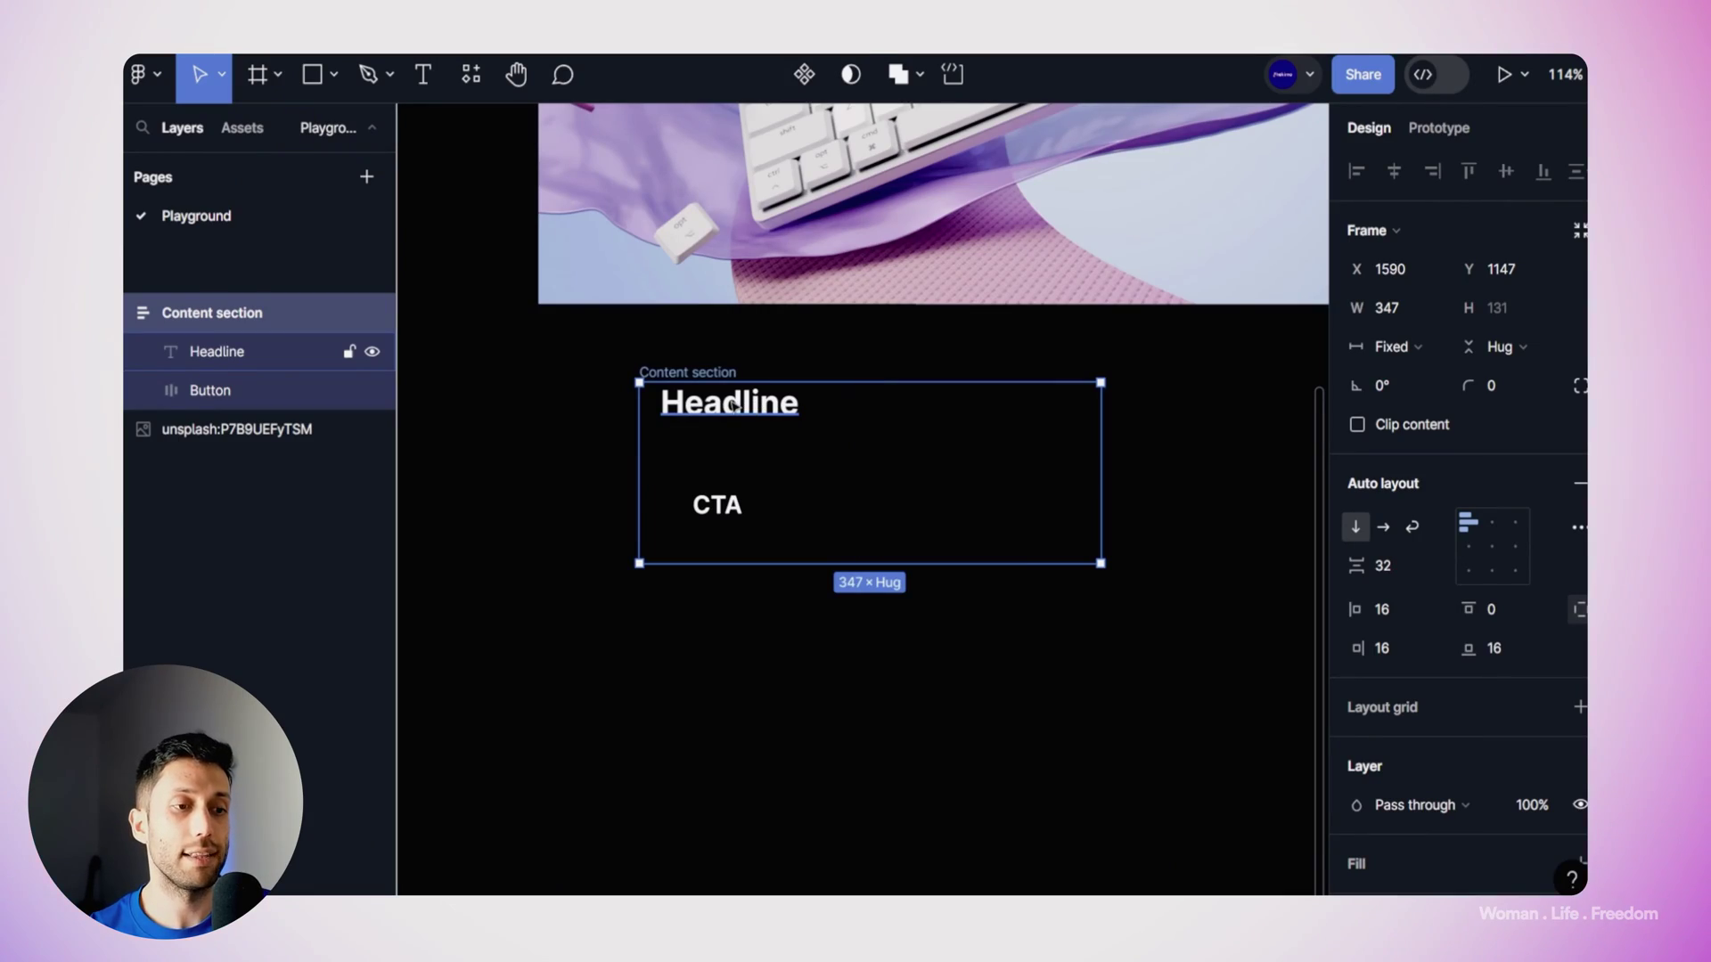
left_click(733, 405)
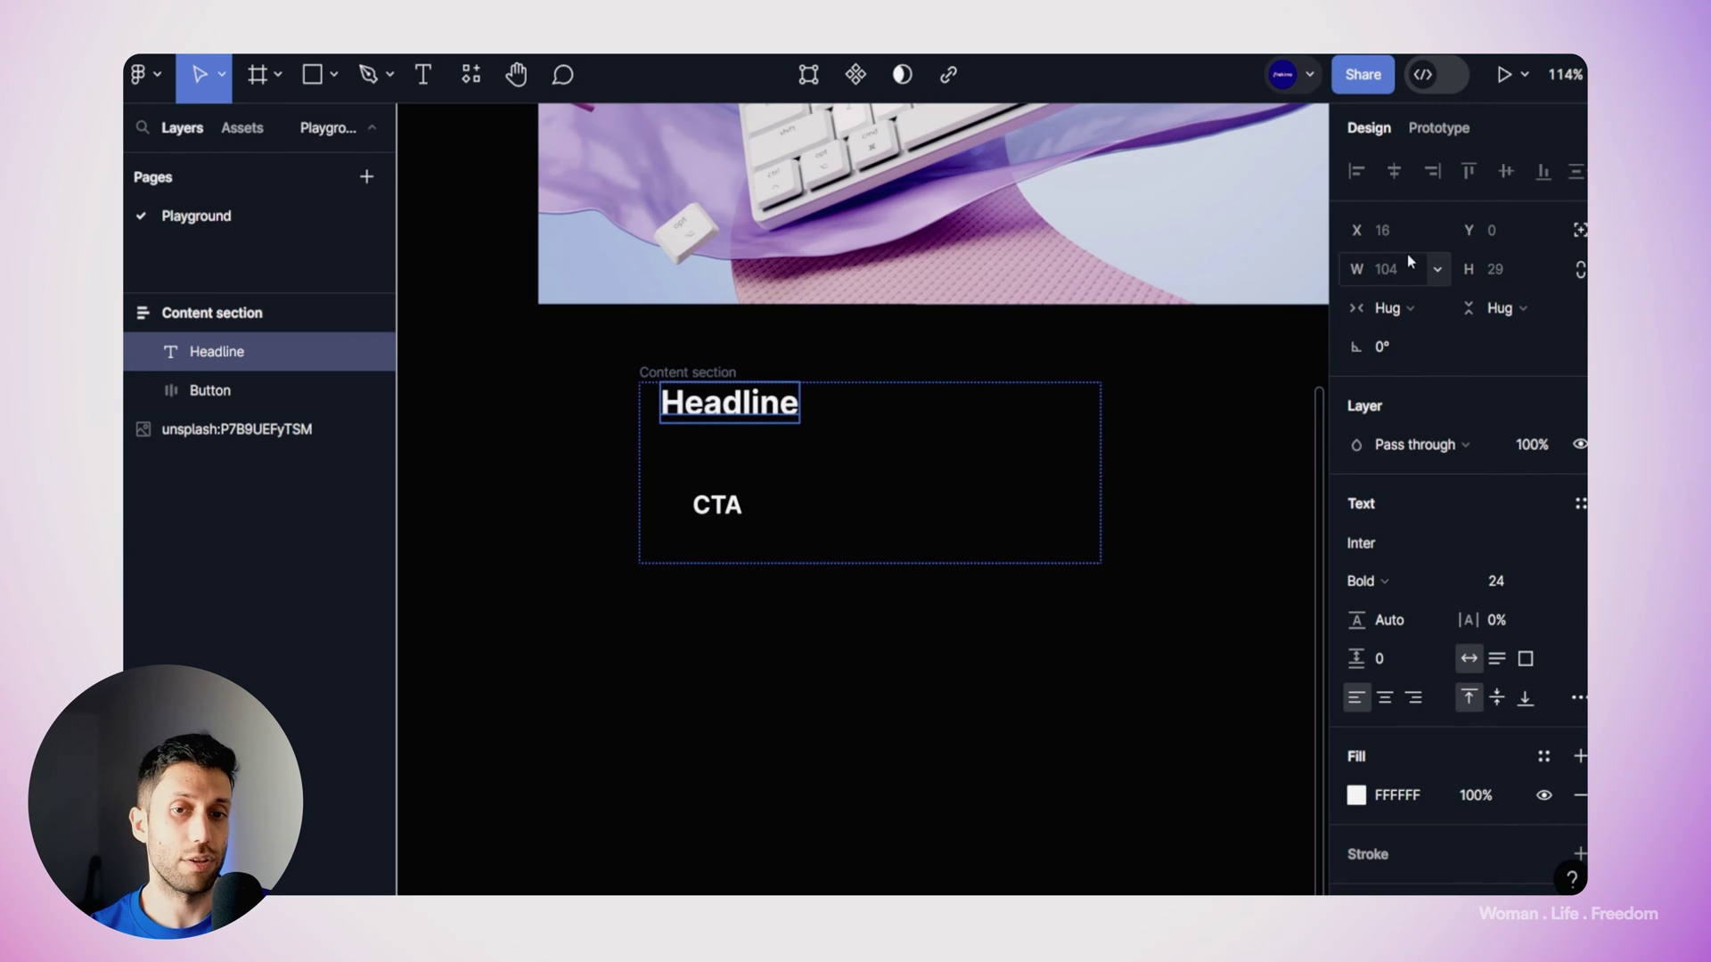
left_click(1417, 312)
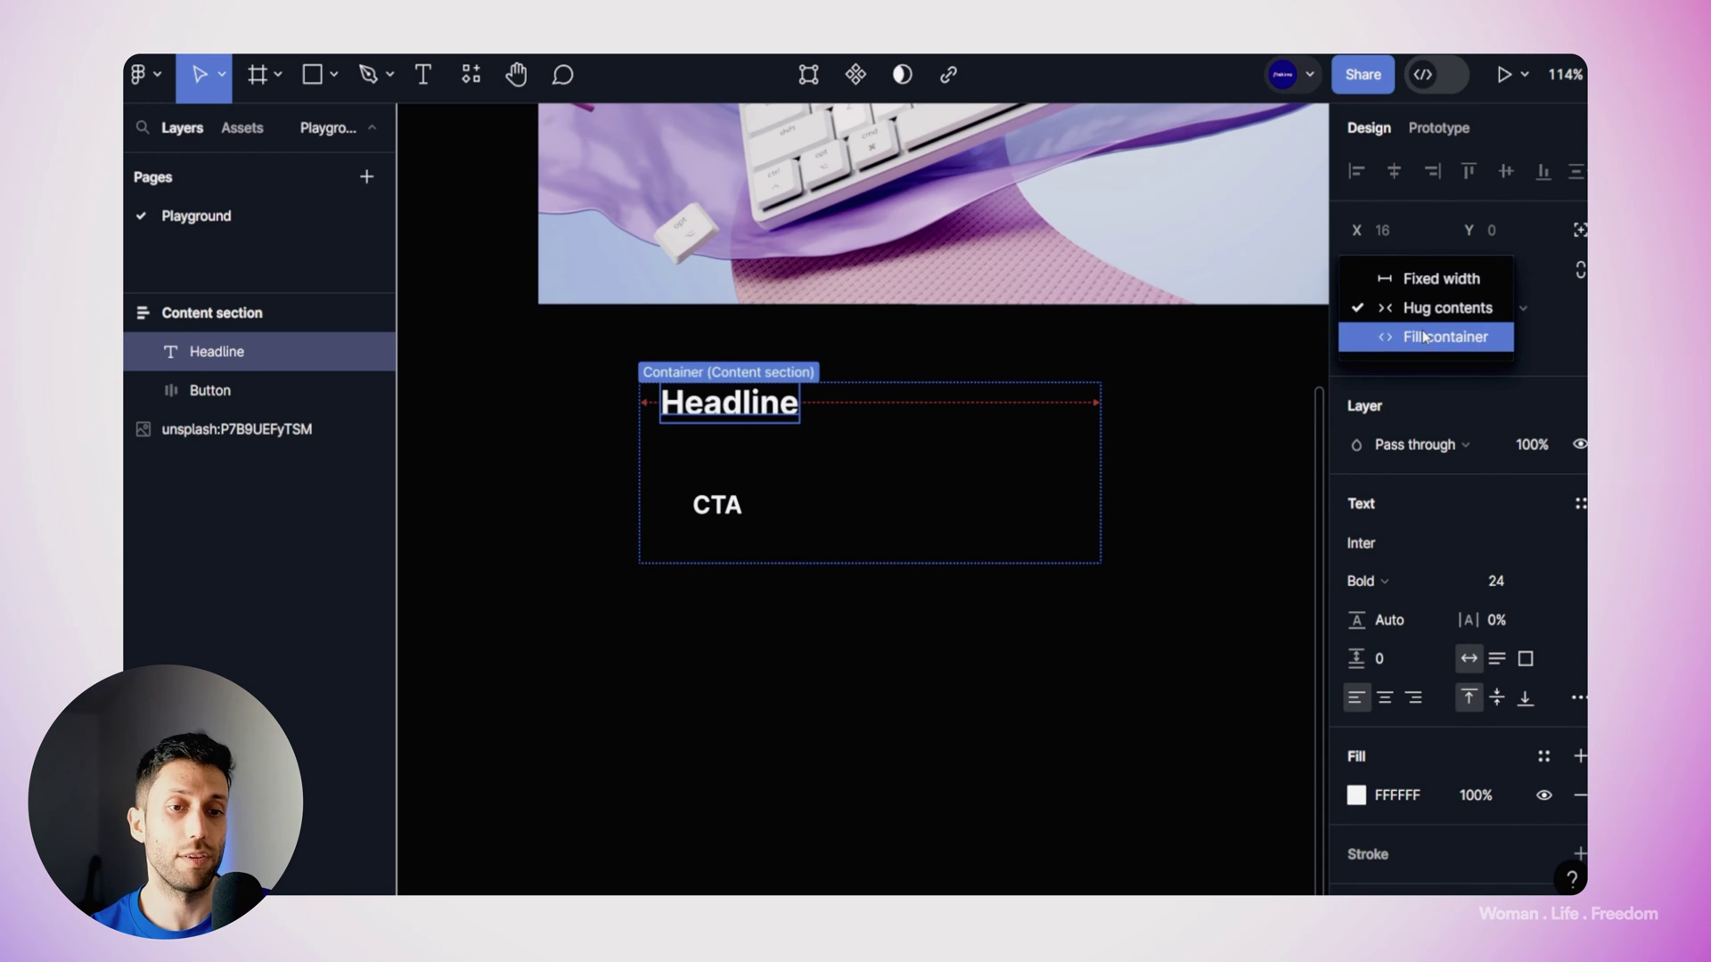
left_click(1424, 336)
Step: Test the Headline's fill resizing by narrowing the Content section frame to about 166 wide and widening it to about 242
left_click(732, 372)
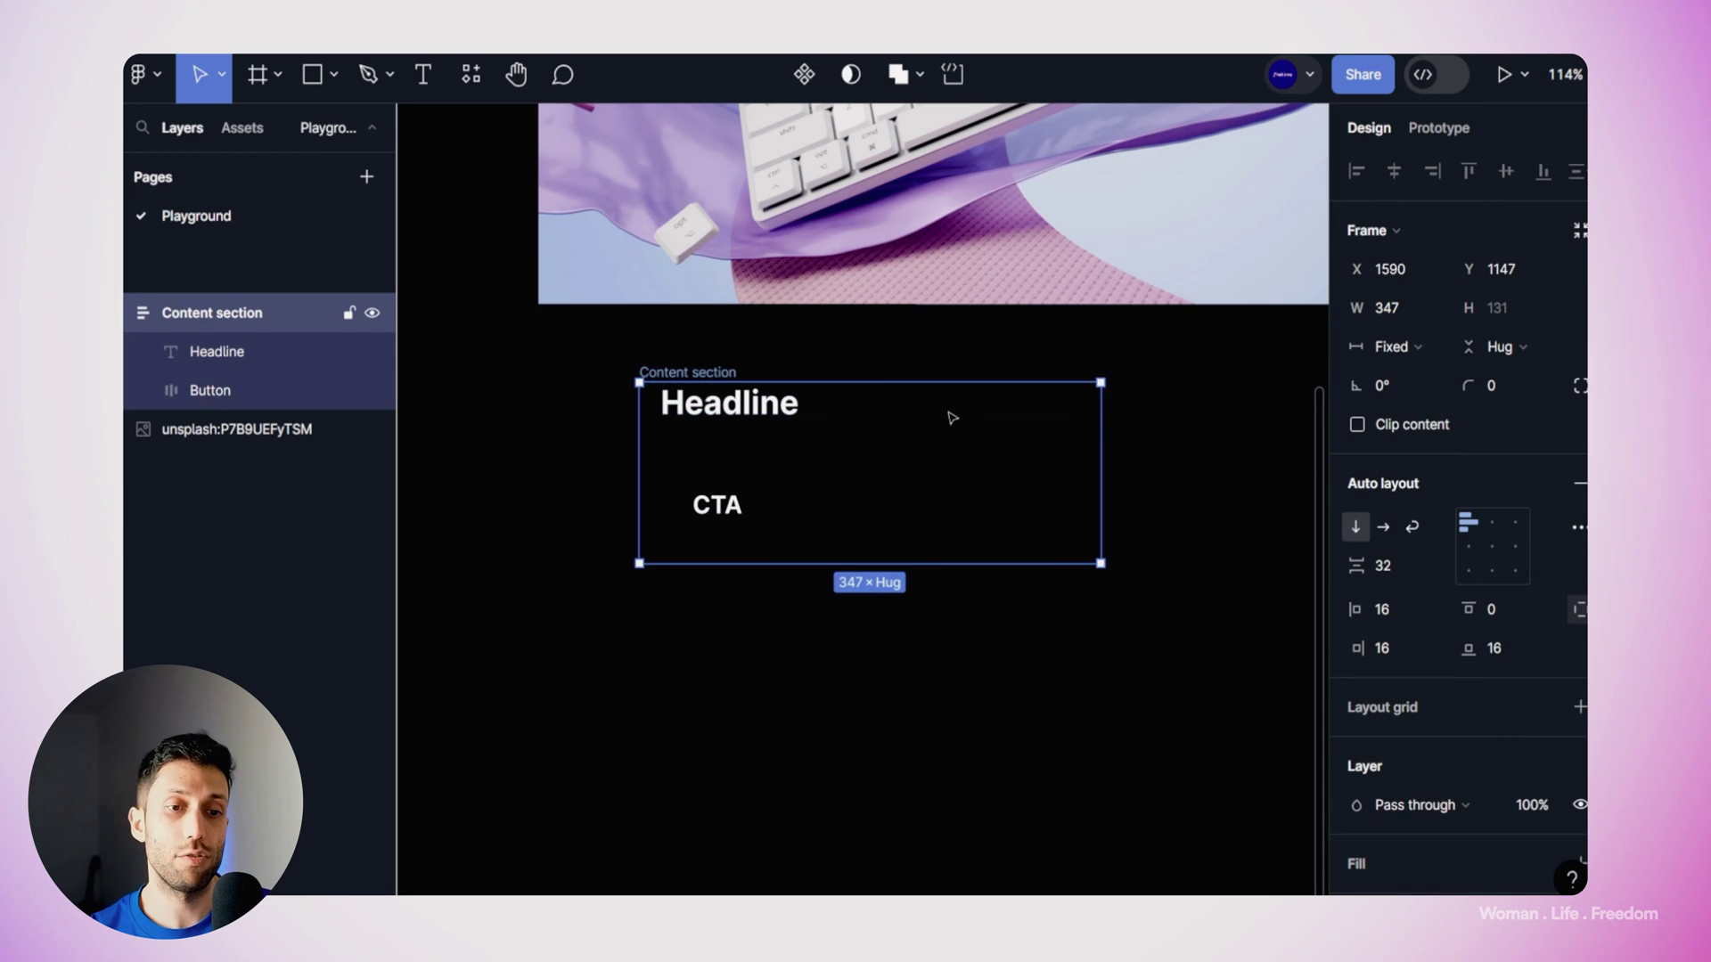
left_click_drag(1101, 416, 860, 415)
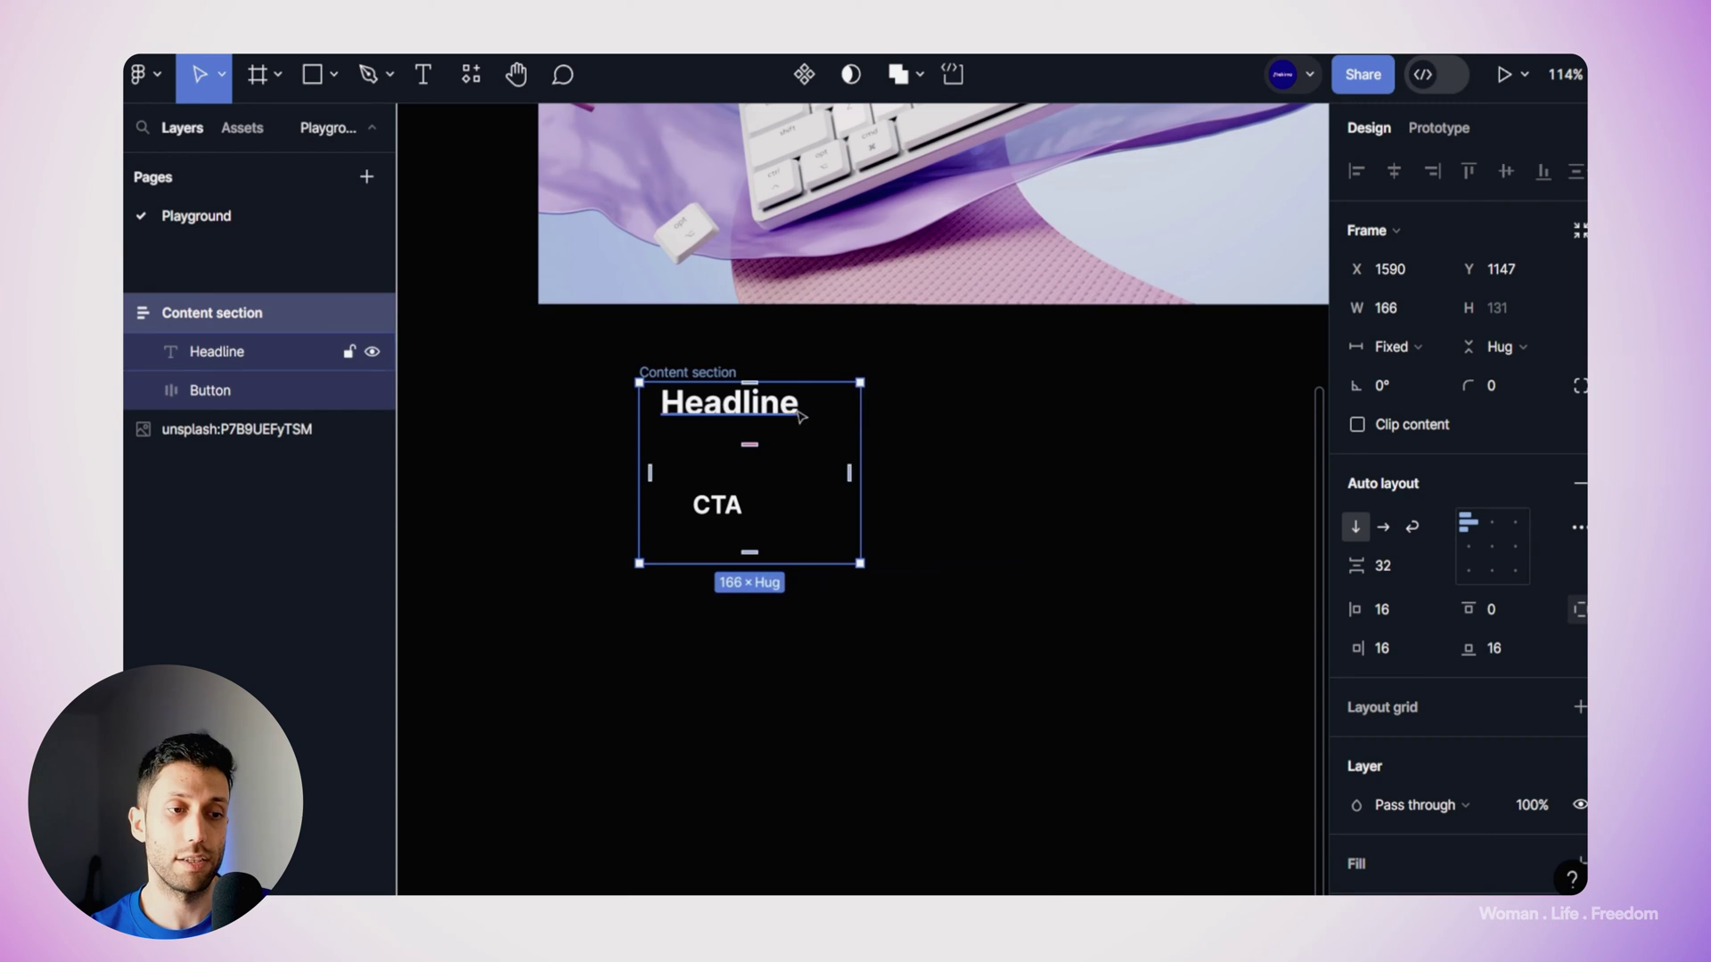
left_click(789, 410)
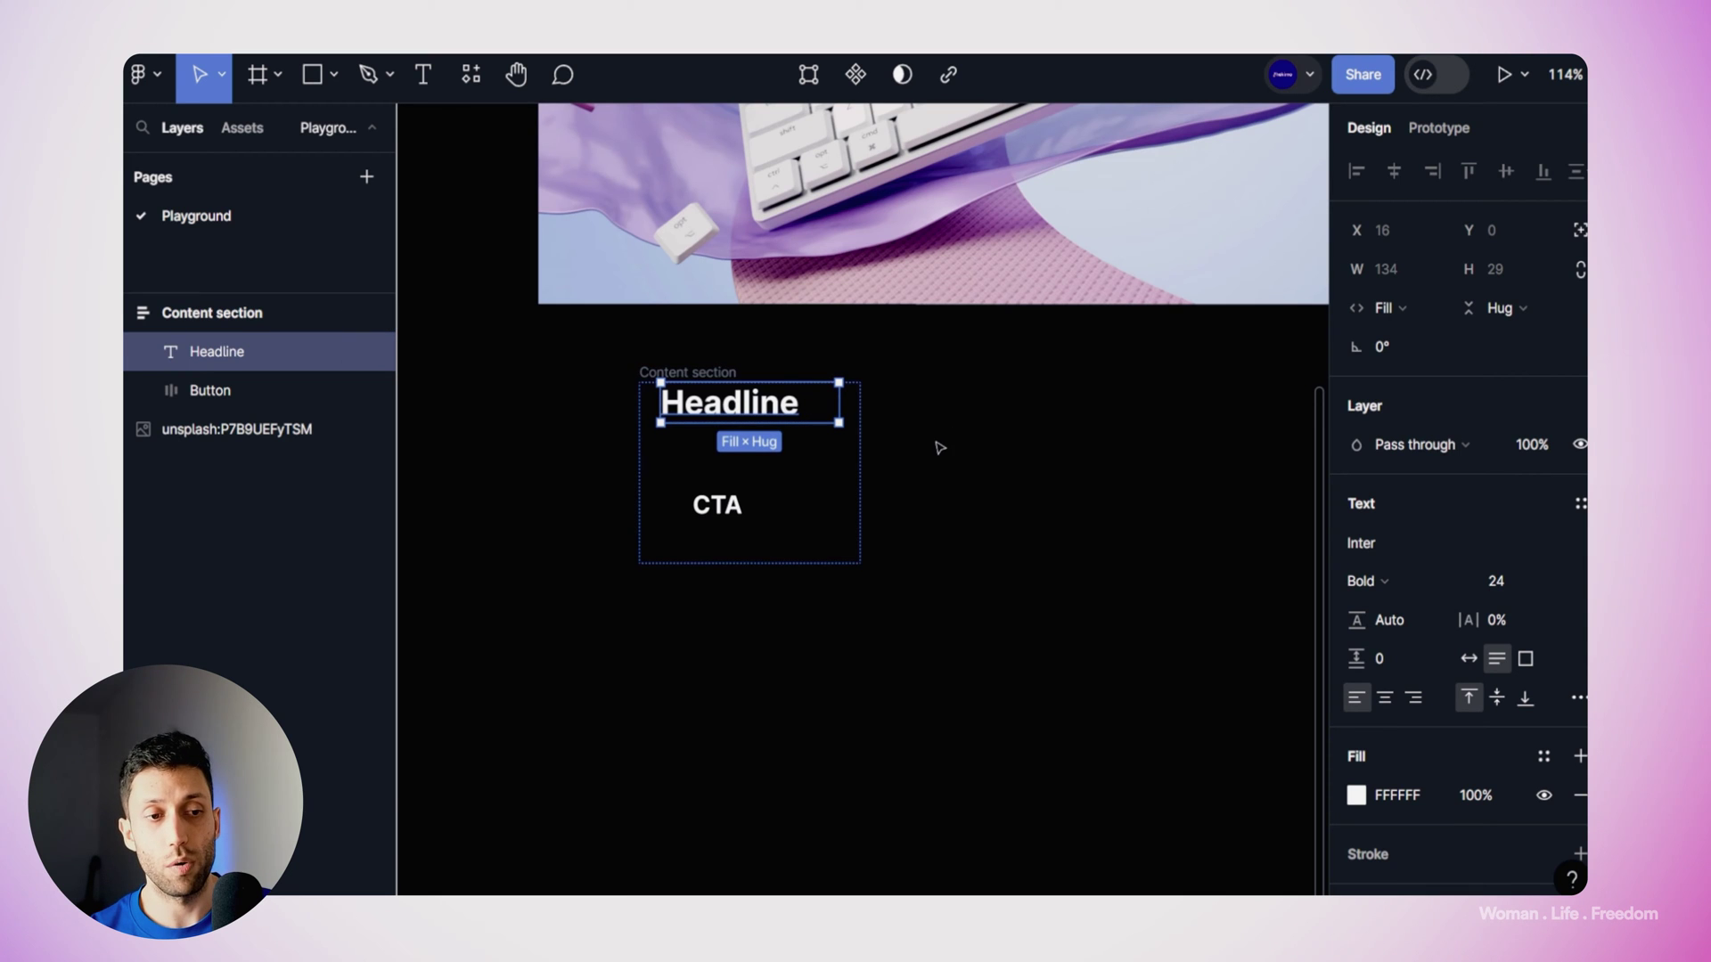
left_click(692, 373)
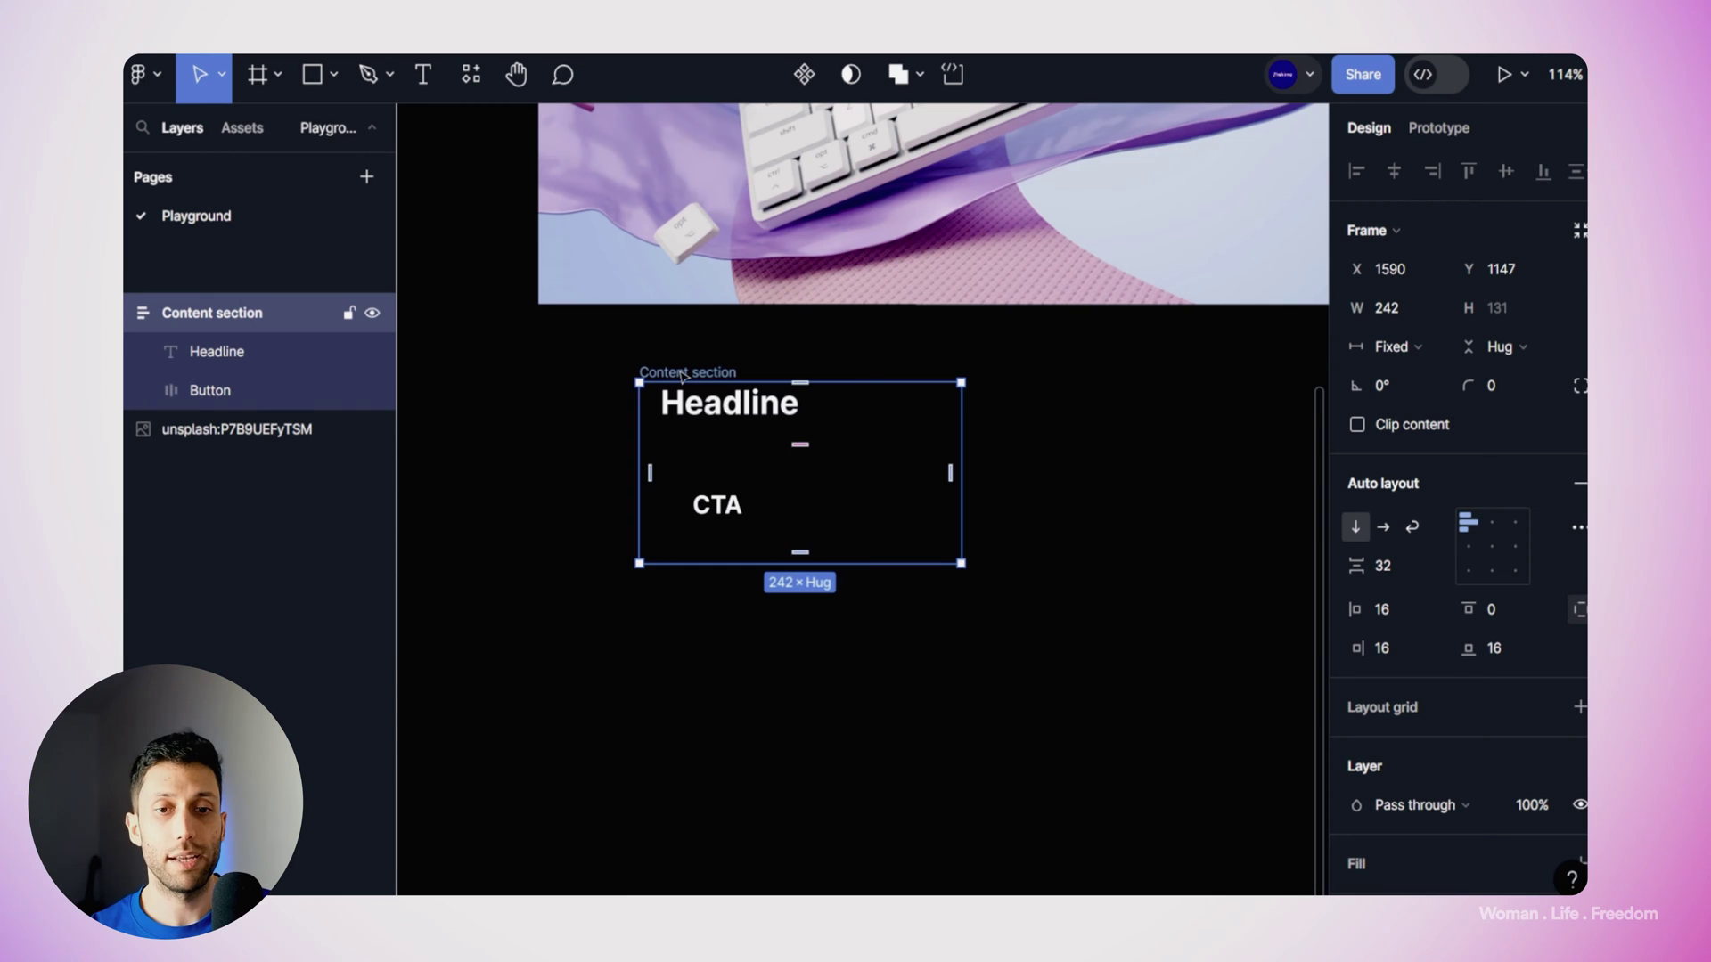
Step: Keep the Content section's vertical resizing at Hug contents and lengthen its headline text to seven repetitions of Headline
left_click(1538, 360)
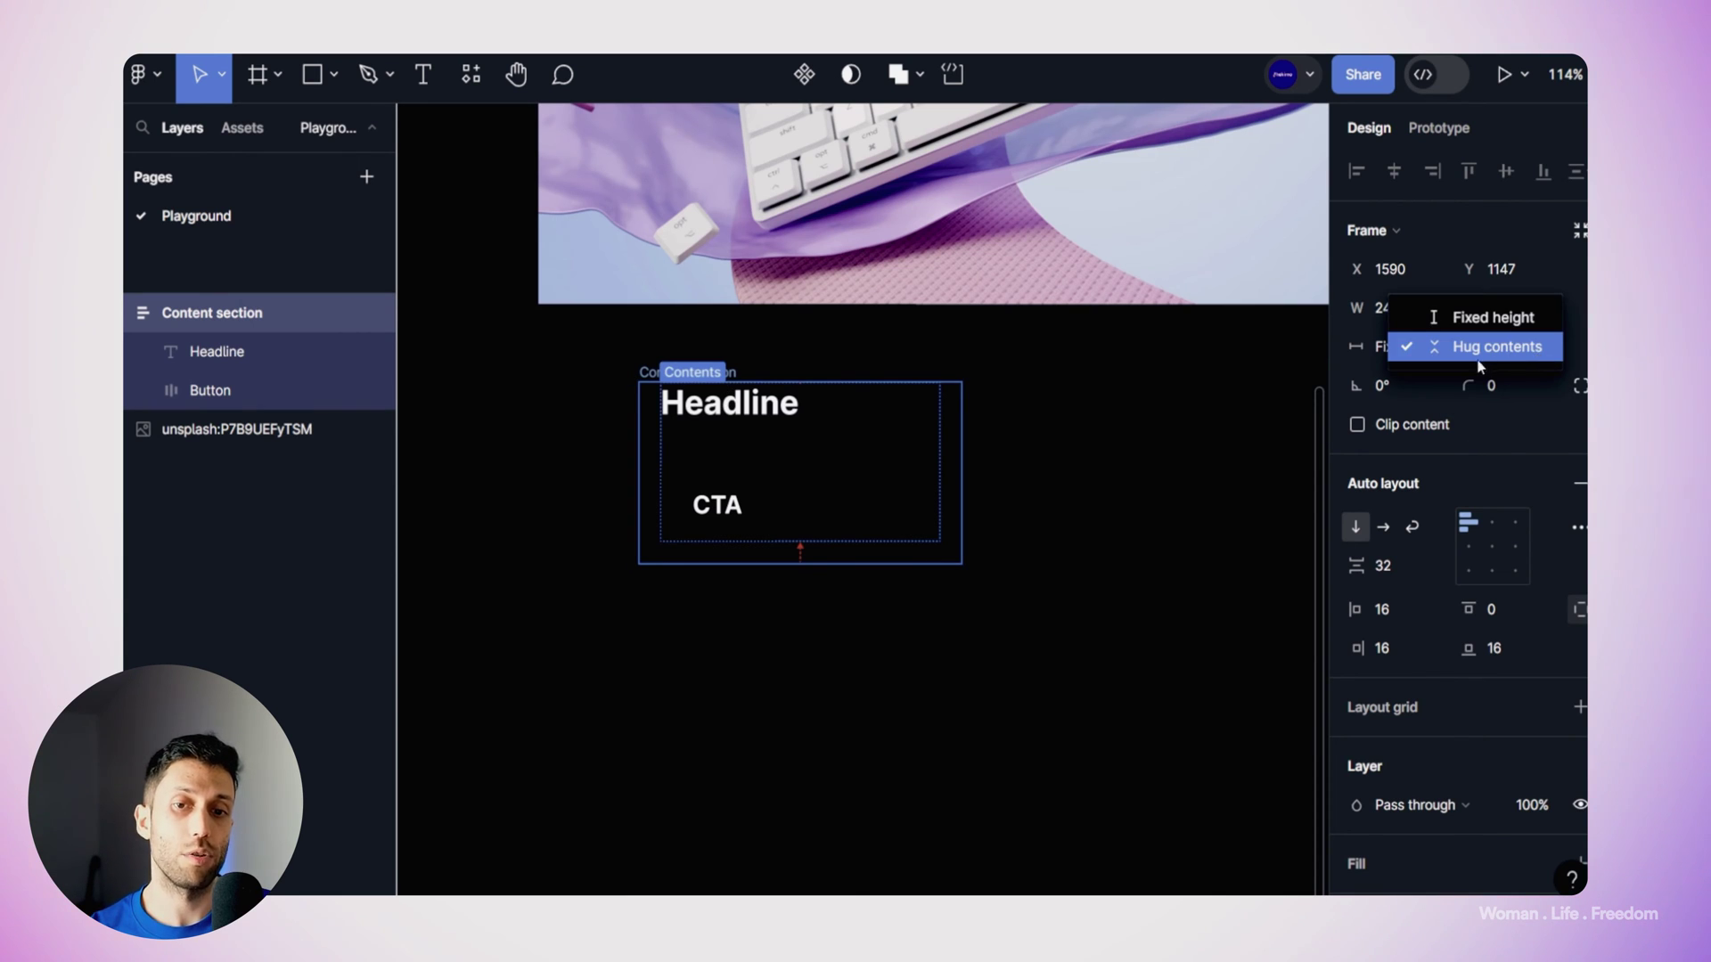
left_click(1495, 350)
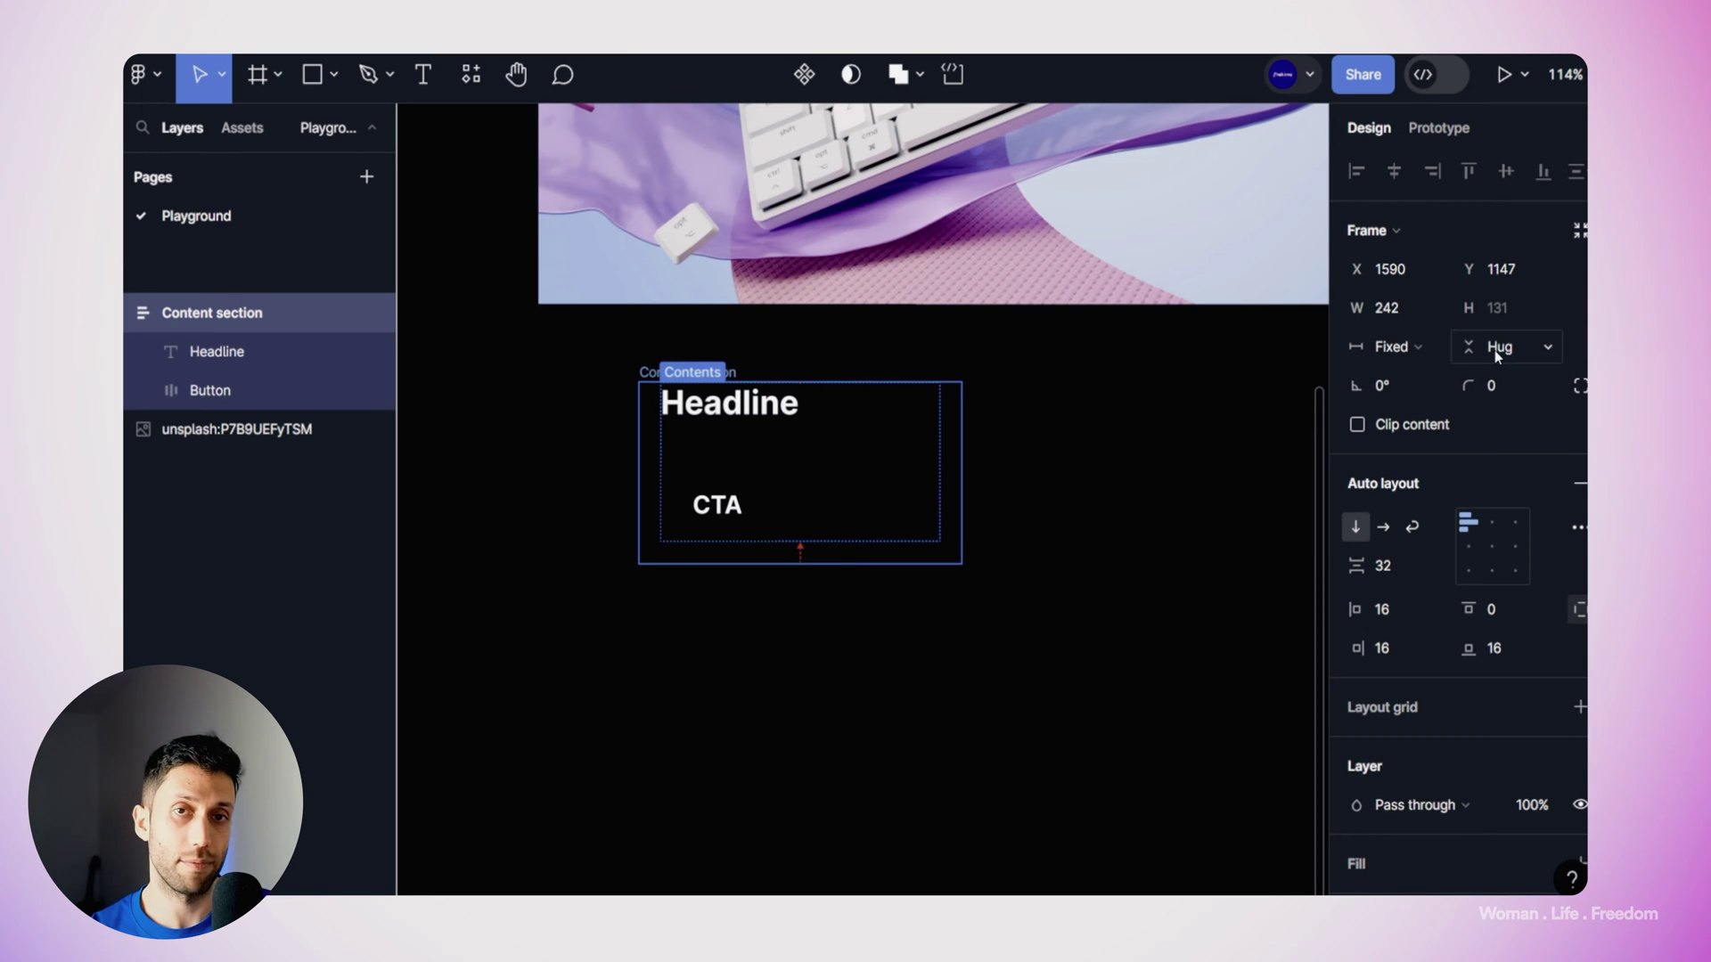
double_click(733, 406)
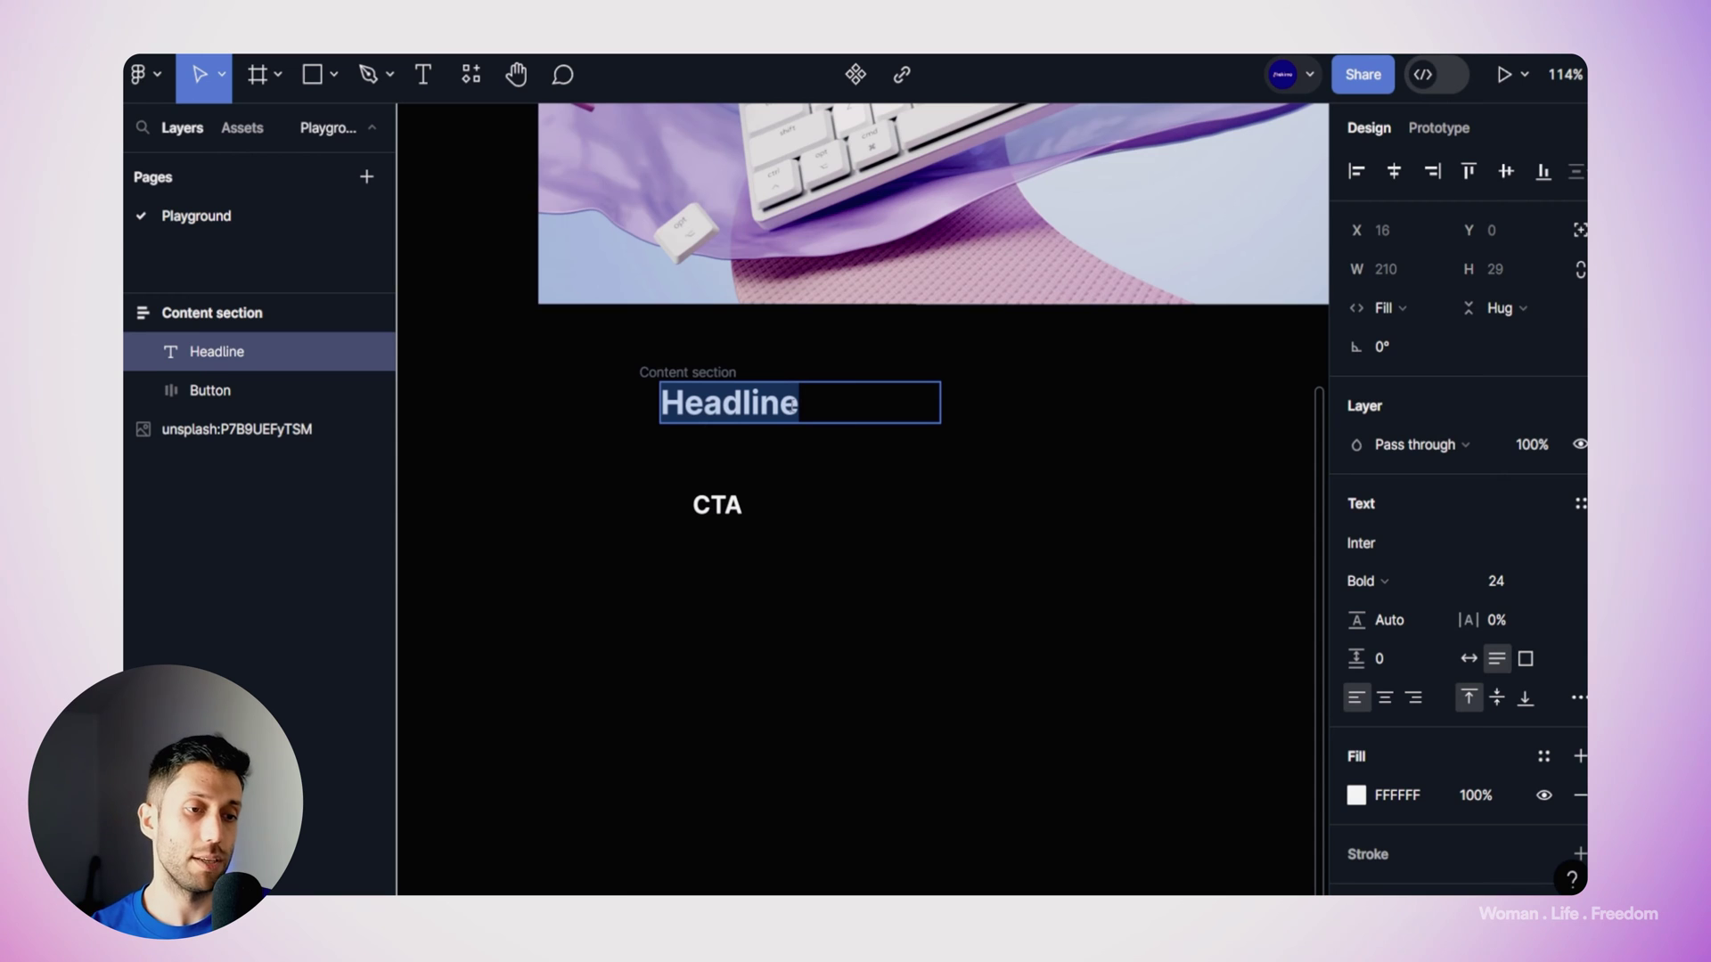
key("ctrl+c")
key("ctrl+v")
key("ctrl+v")
key("ctrl+v")
key("ctrl+v")
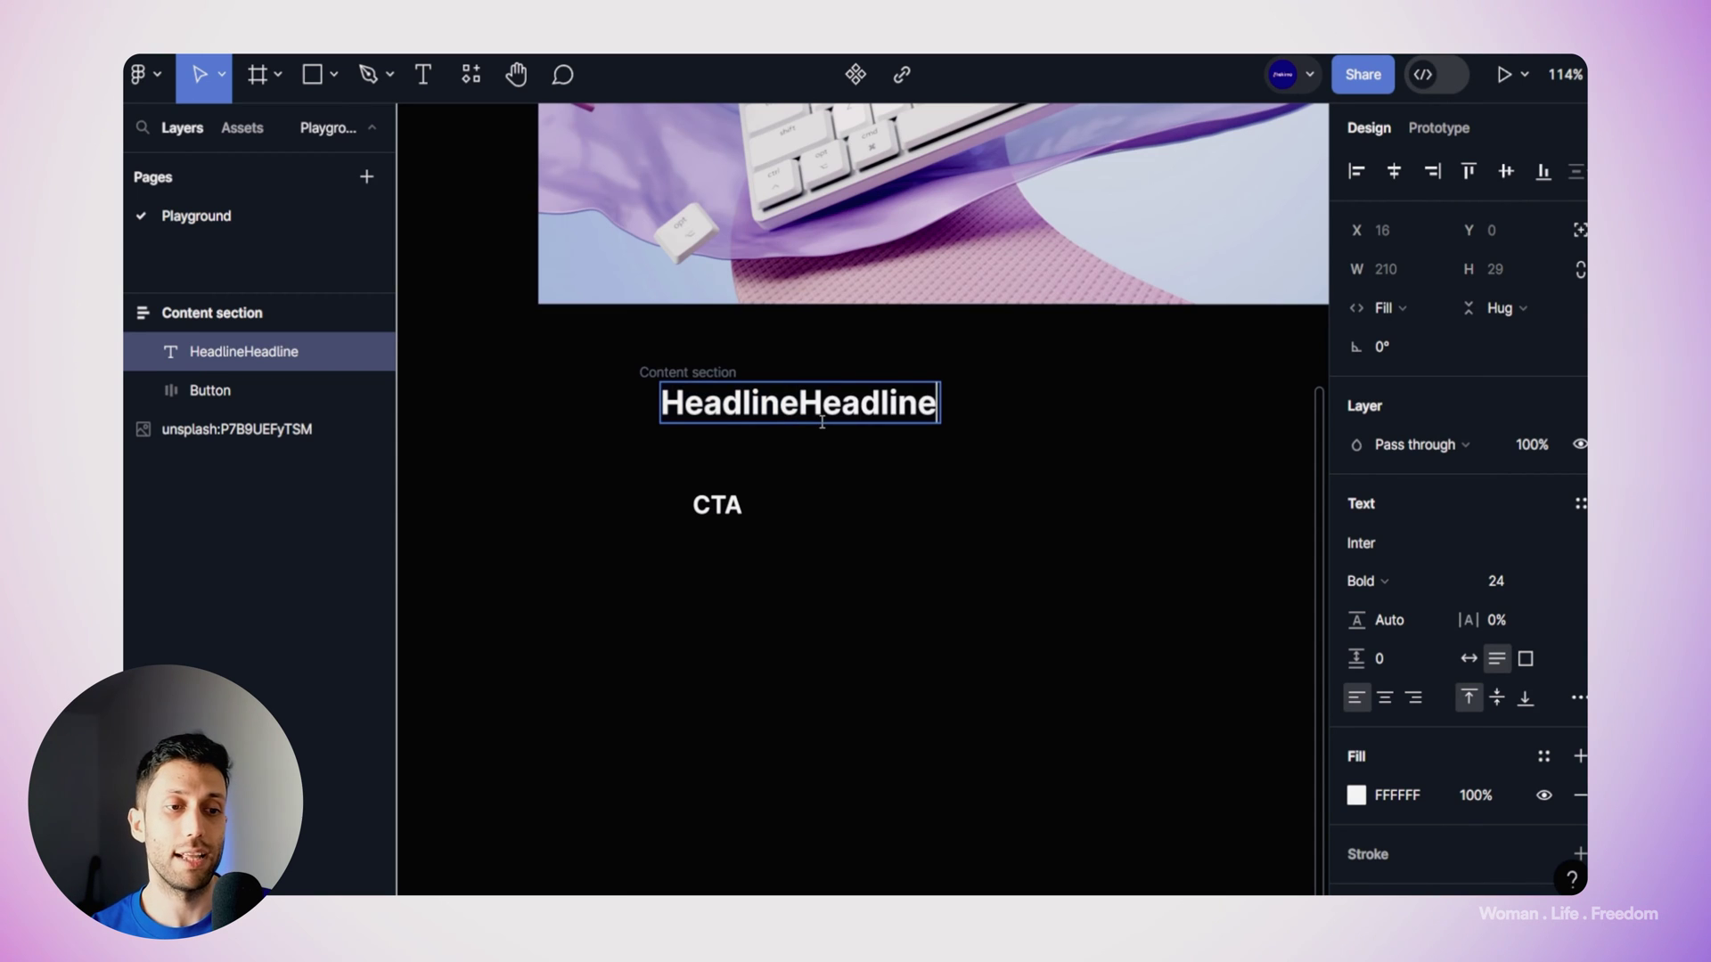
key("ctrl+v")
key("ctrl+v")
key("ctrl+v")
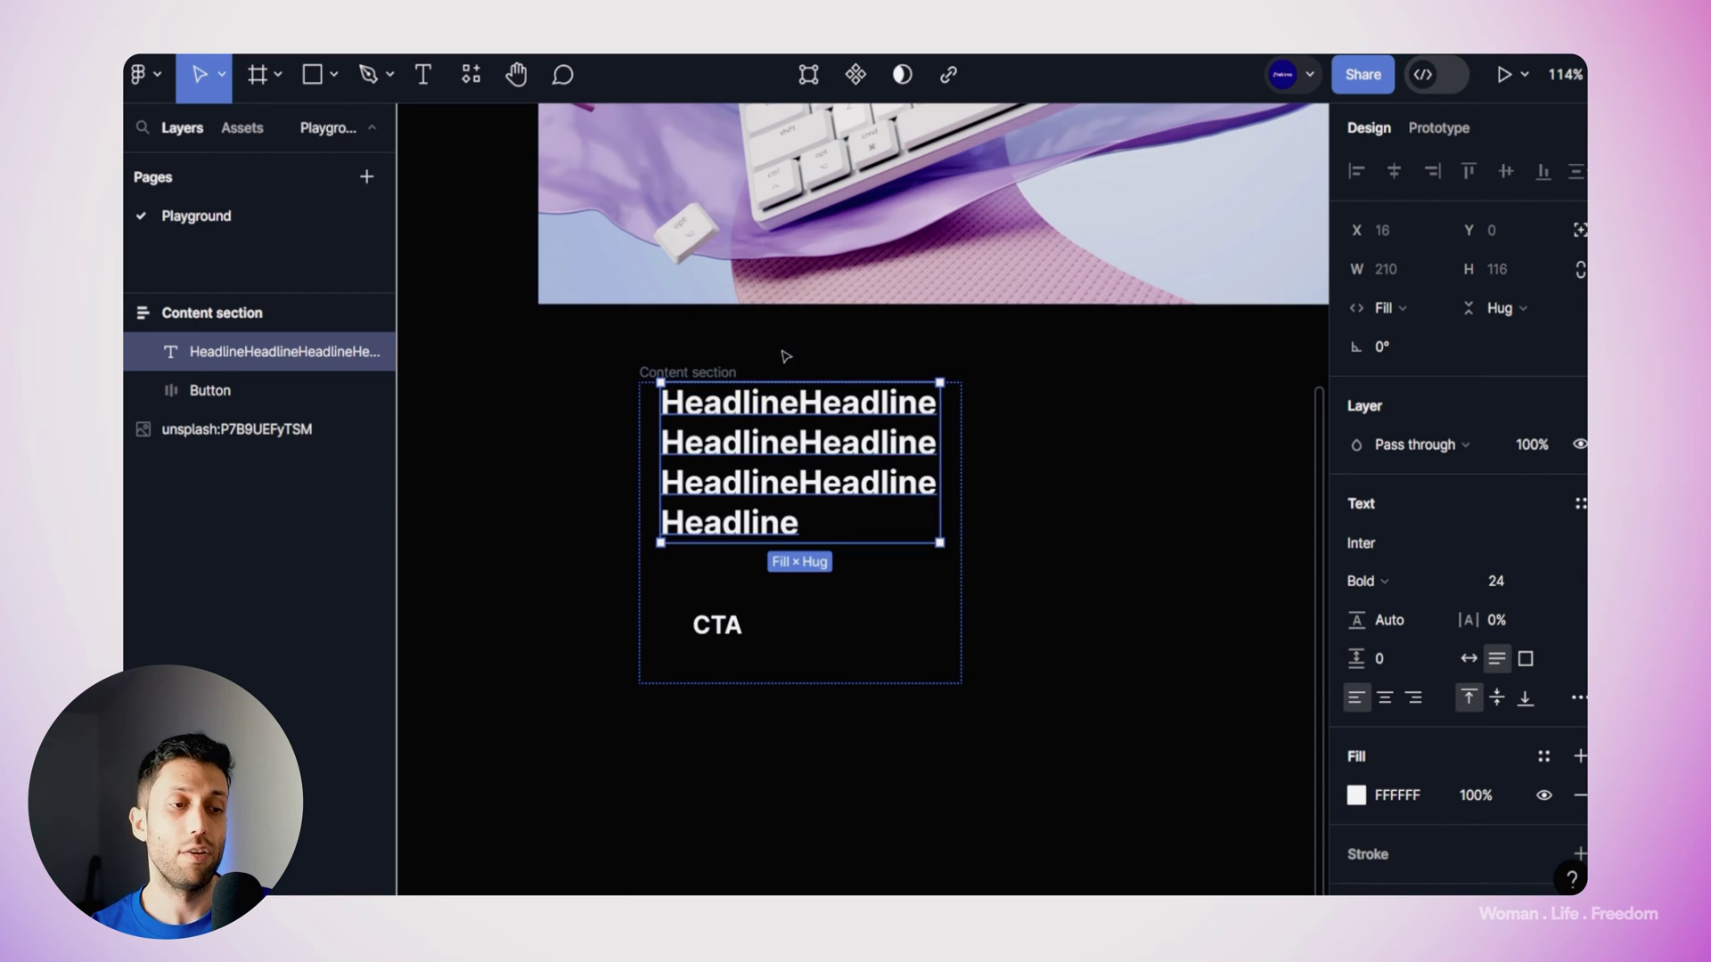
Step: Widen the Content section frame to about 413 and wrap it together with the keyboard image in a new auto layout frame
left_click(718, 369)
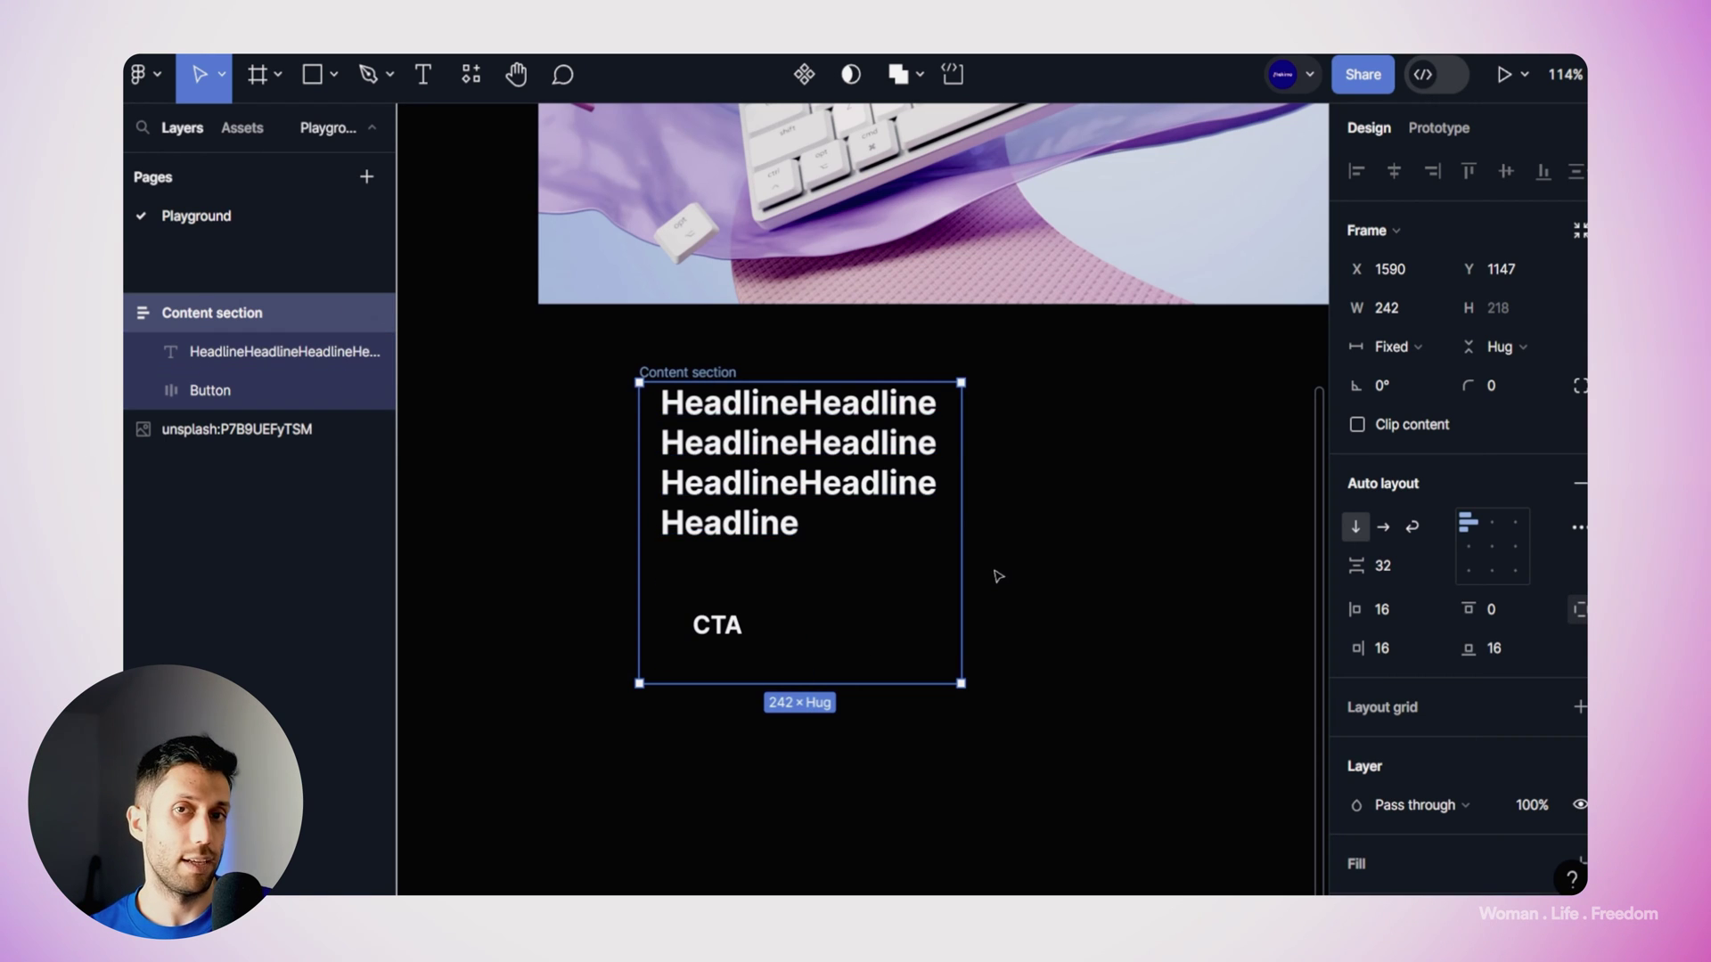
left_click_drag(960, 446, 1192, 456)
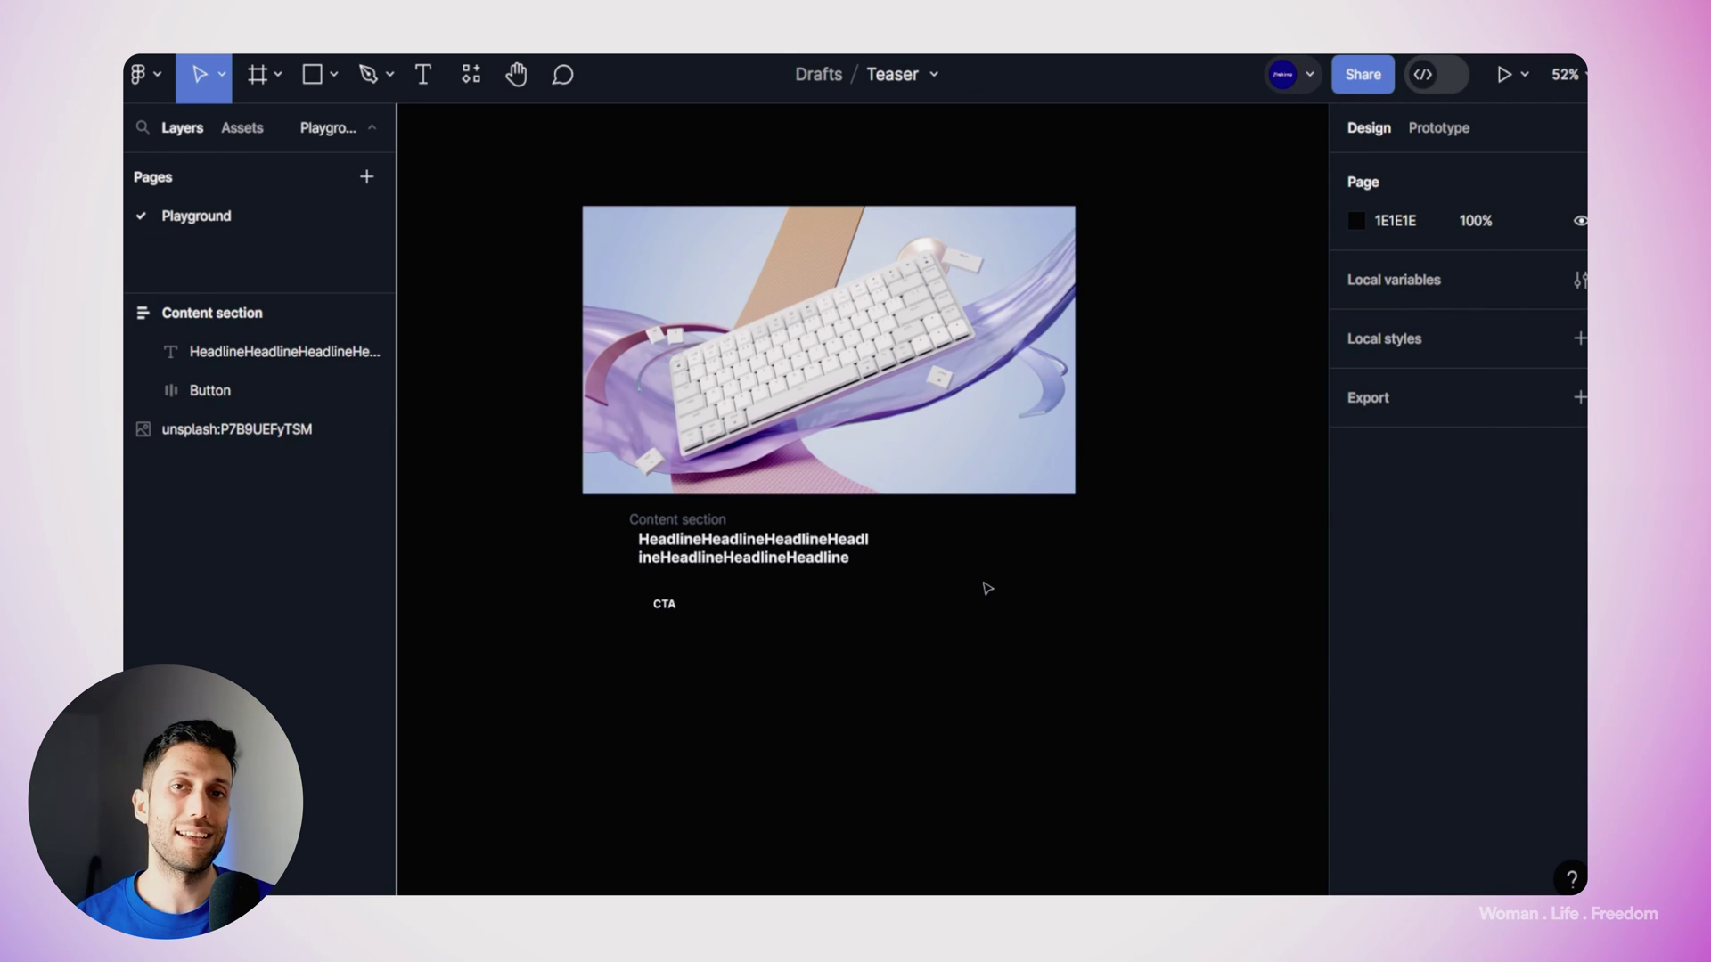
left_click(769, 278)
left_click(686, 528, "shift")
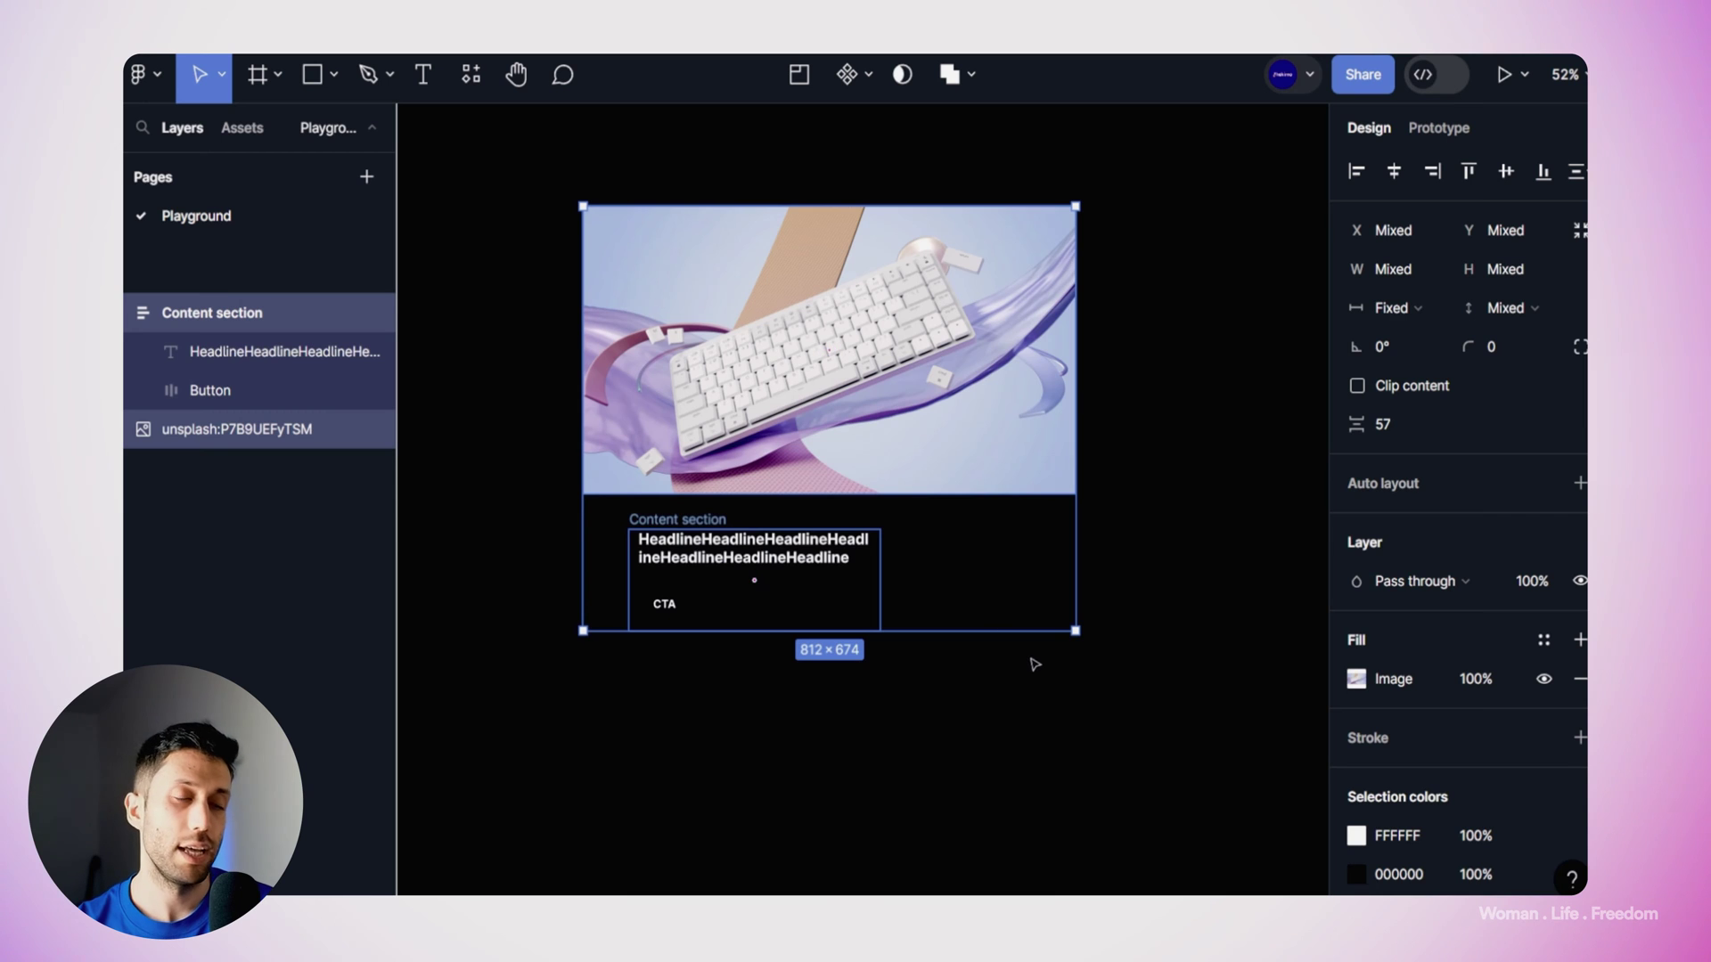
key("shift+a")
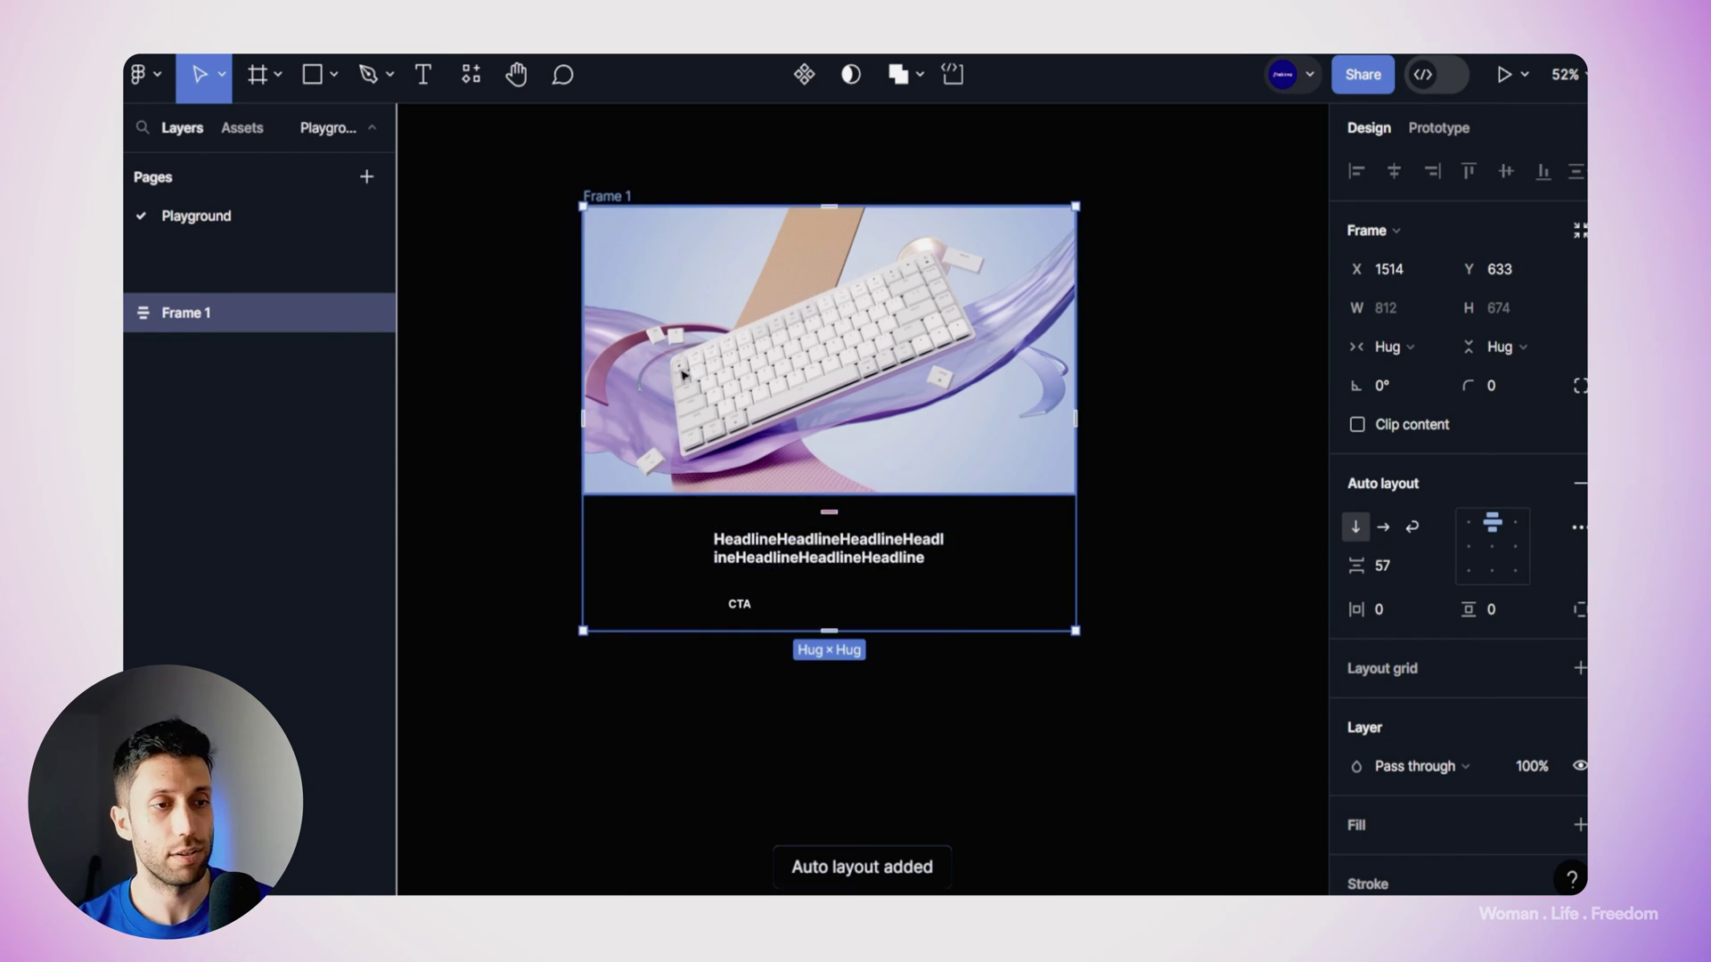
Step: Rename the new auto layout frame as Teaser card
double_click(602, 197)
type("Teaser")
key("Return")
left_click(547, 193)
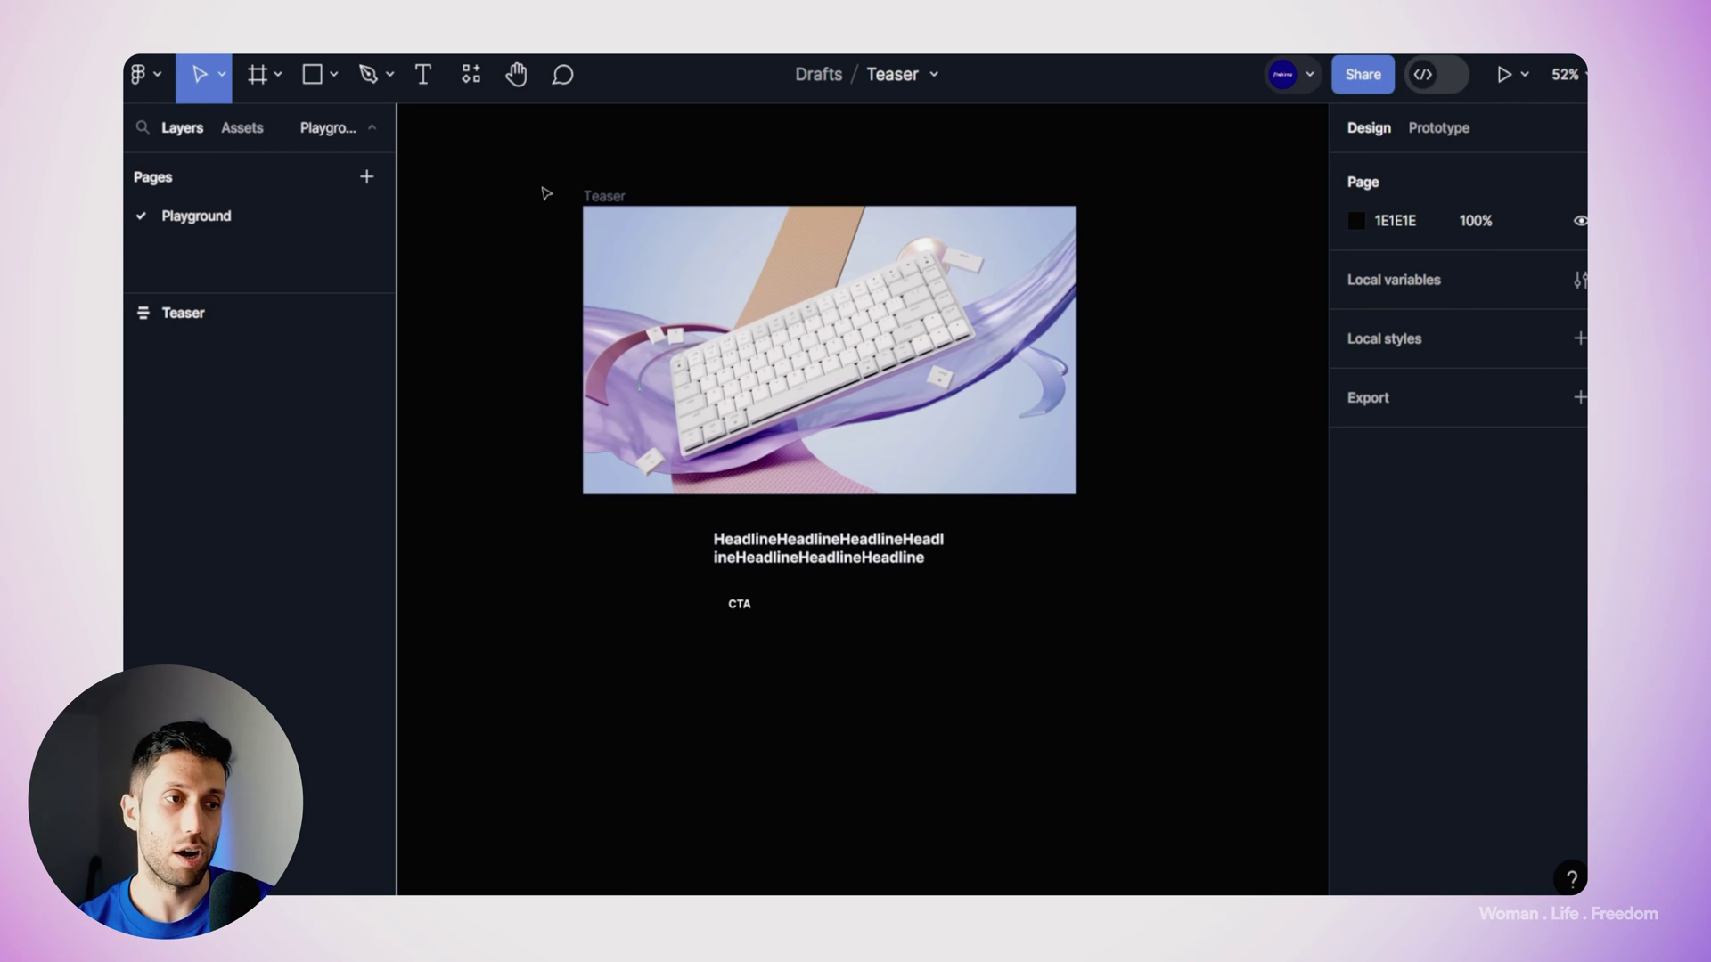
double_click(603, 196)
key("Right")
type("card")
key("Return")
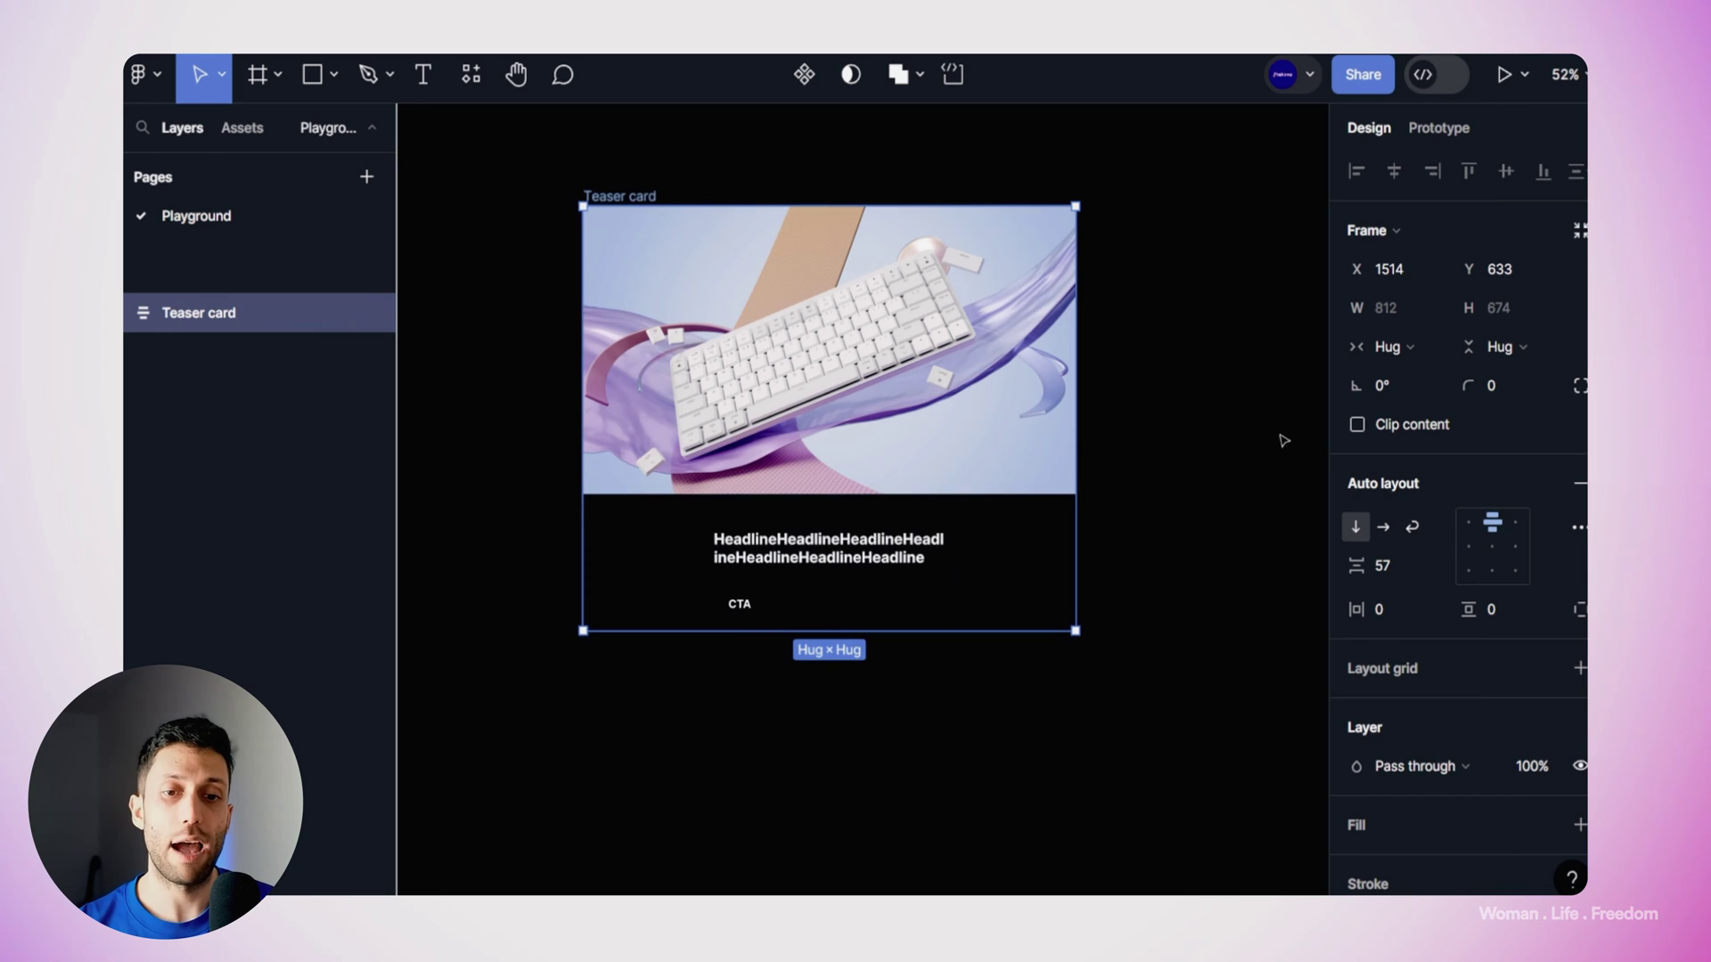
Step: Align the Teaser card's contents to the top left and set its vertical gap between items to 16
left_click(1468, 524)
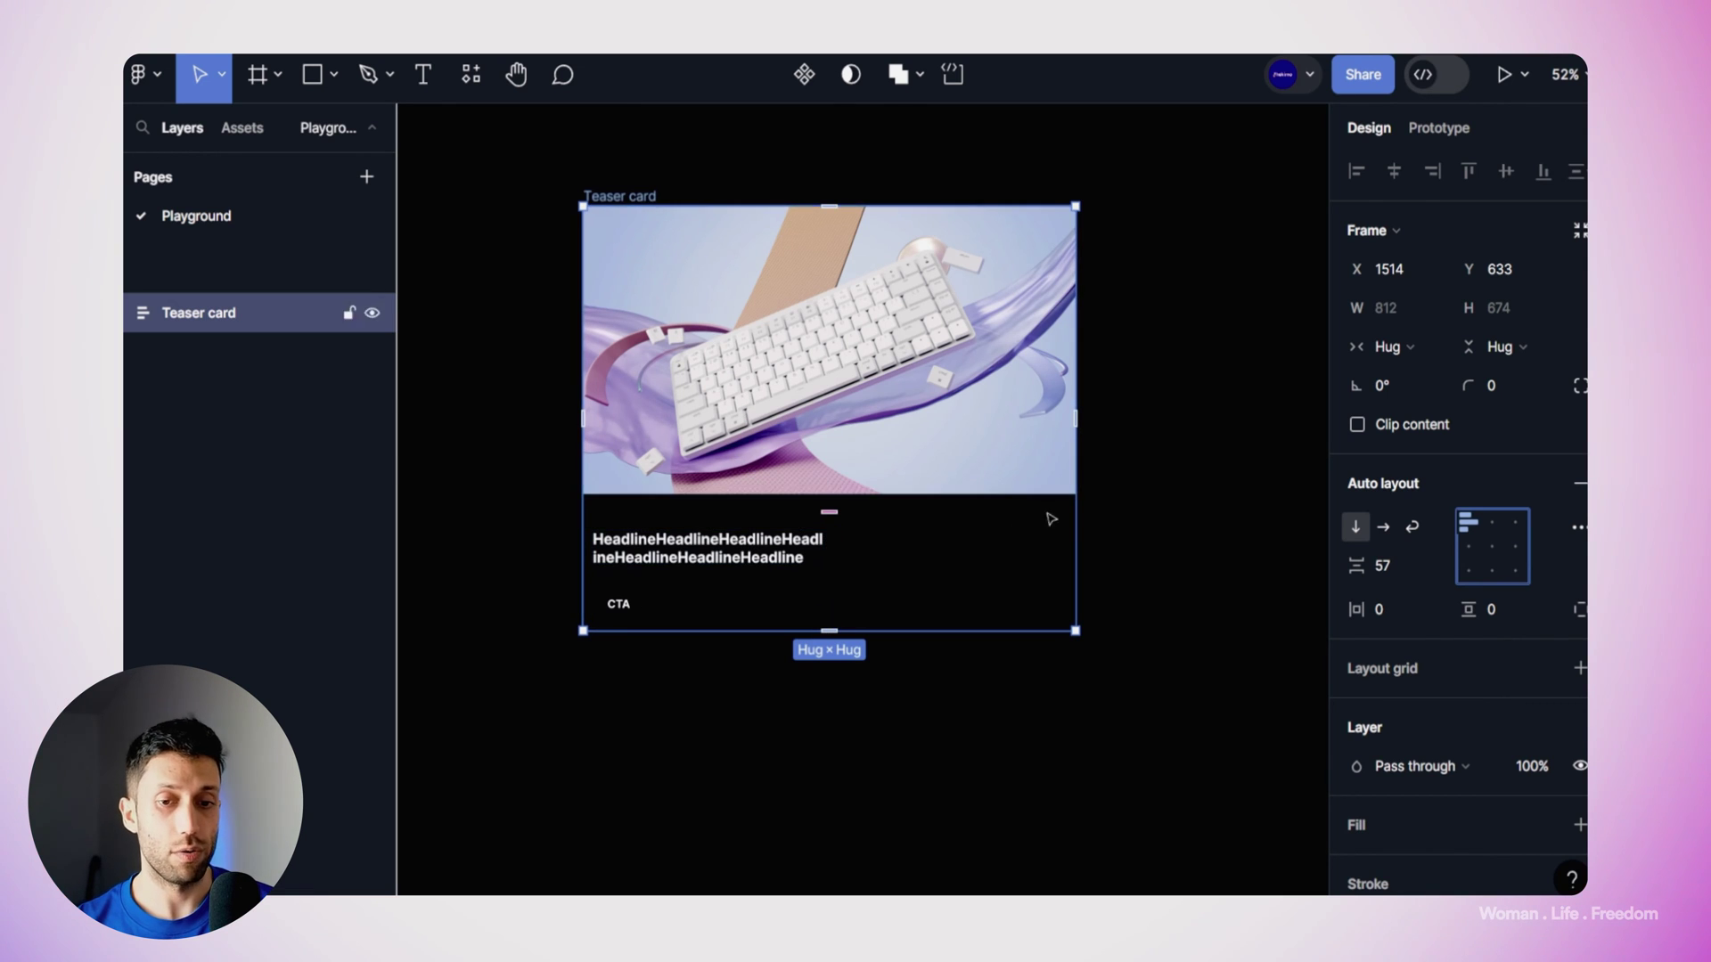
left_click(1390, 566)
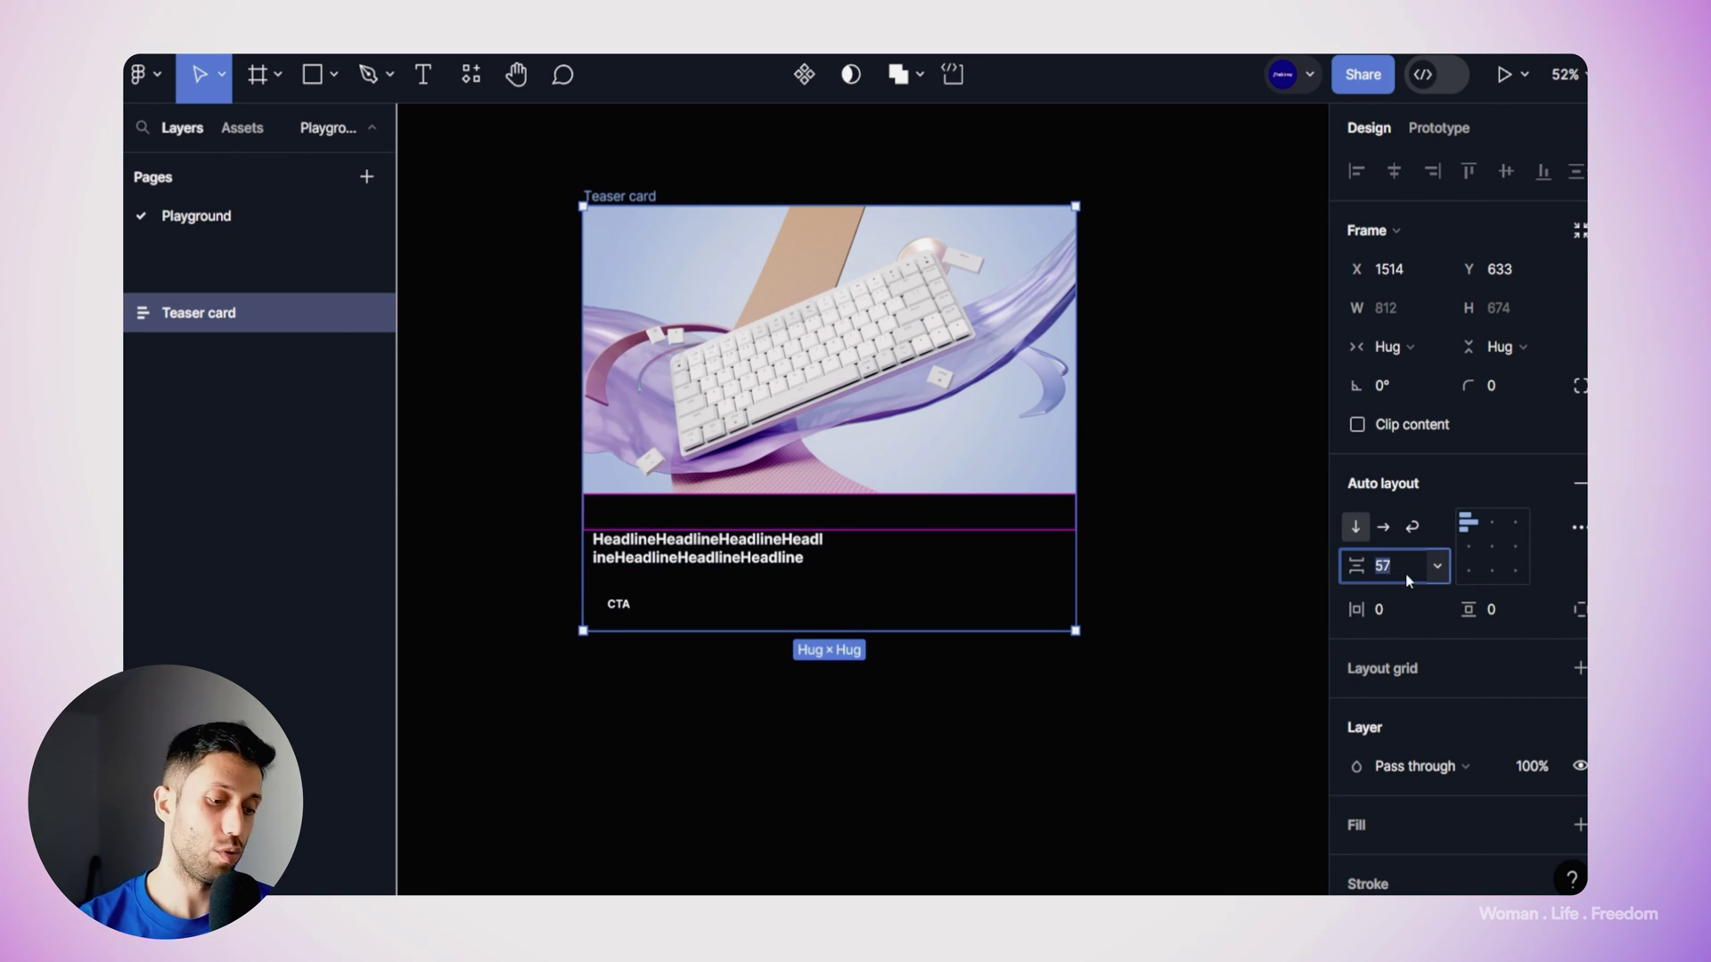
type("16")
key("Return")
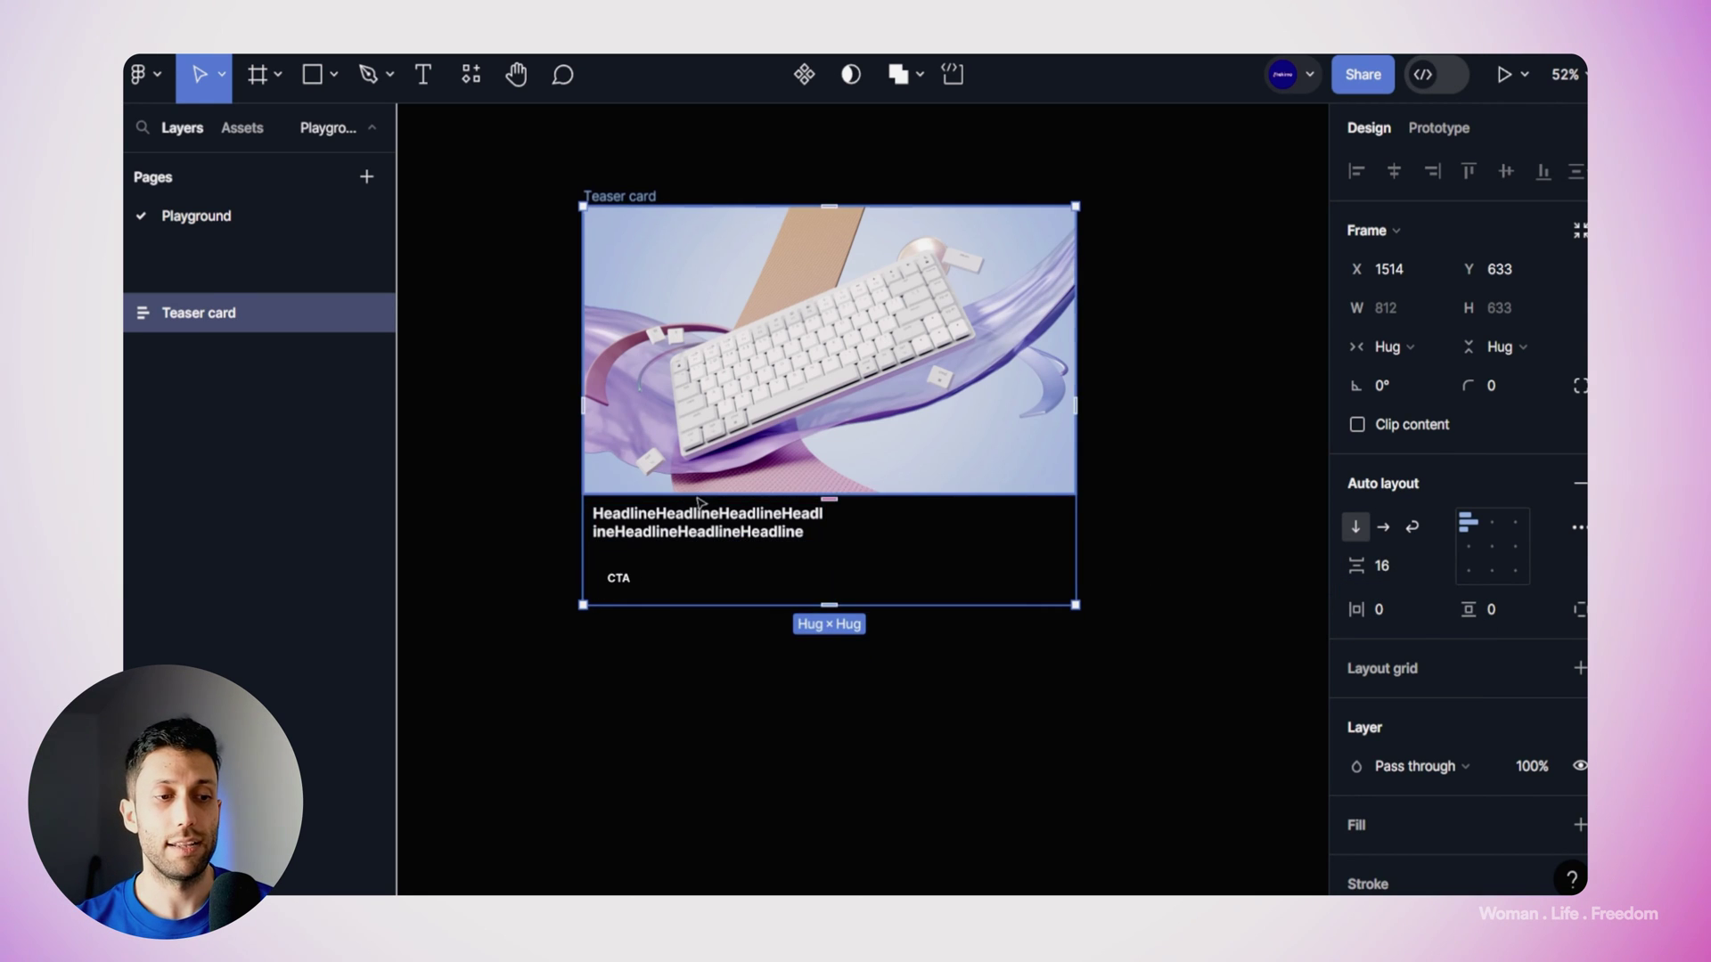
Step: Set the horizontal resizing of the Teaser card's image to Fill container
left_click(683, 538)
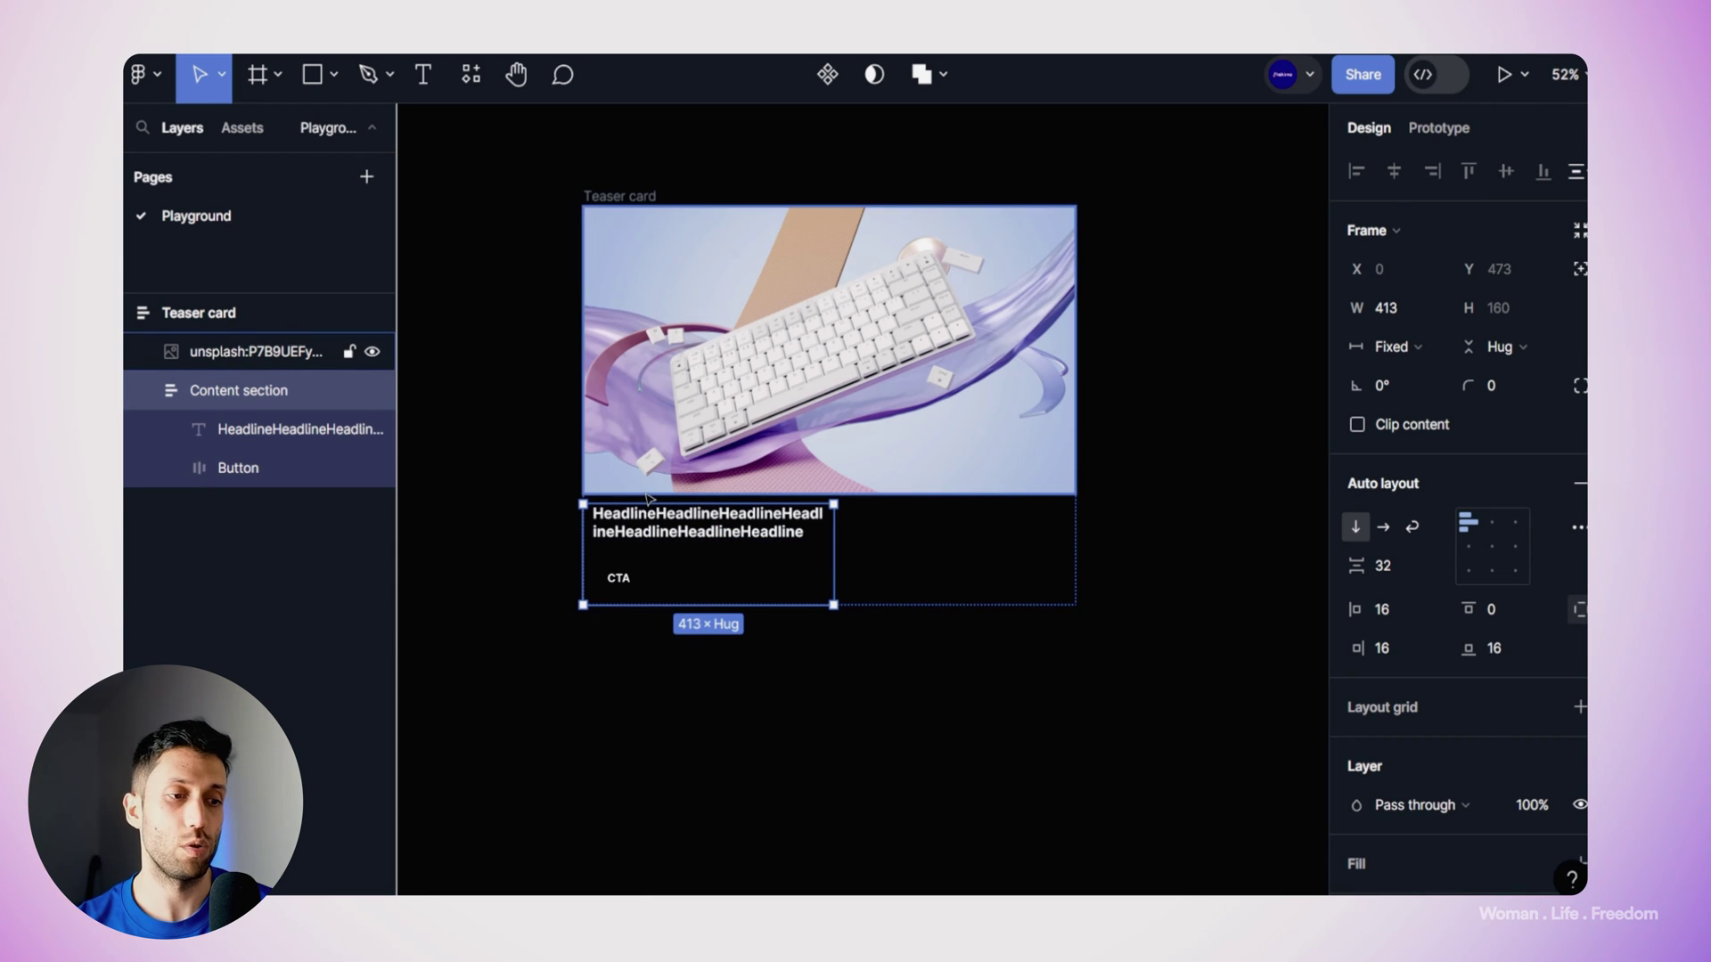
left_click(633, 209)
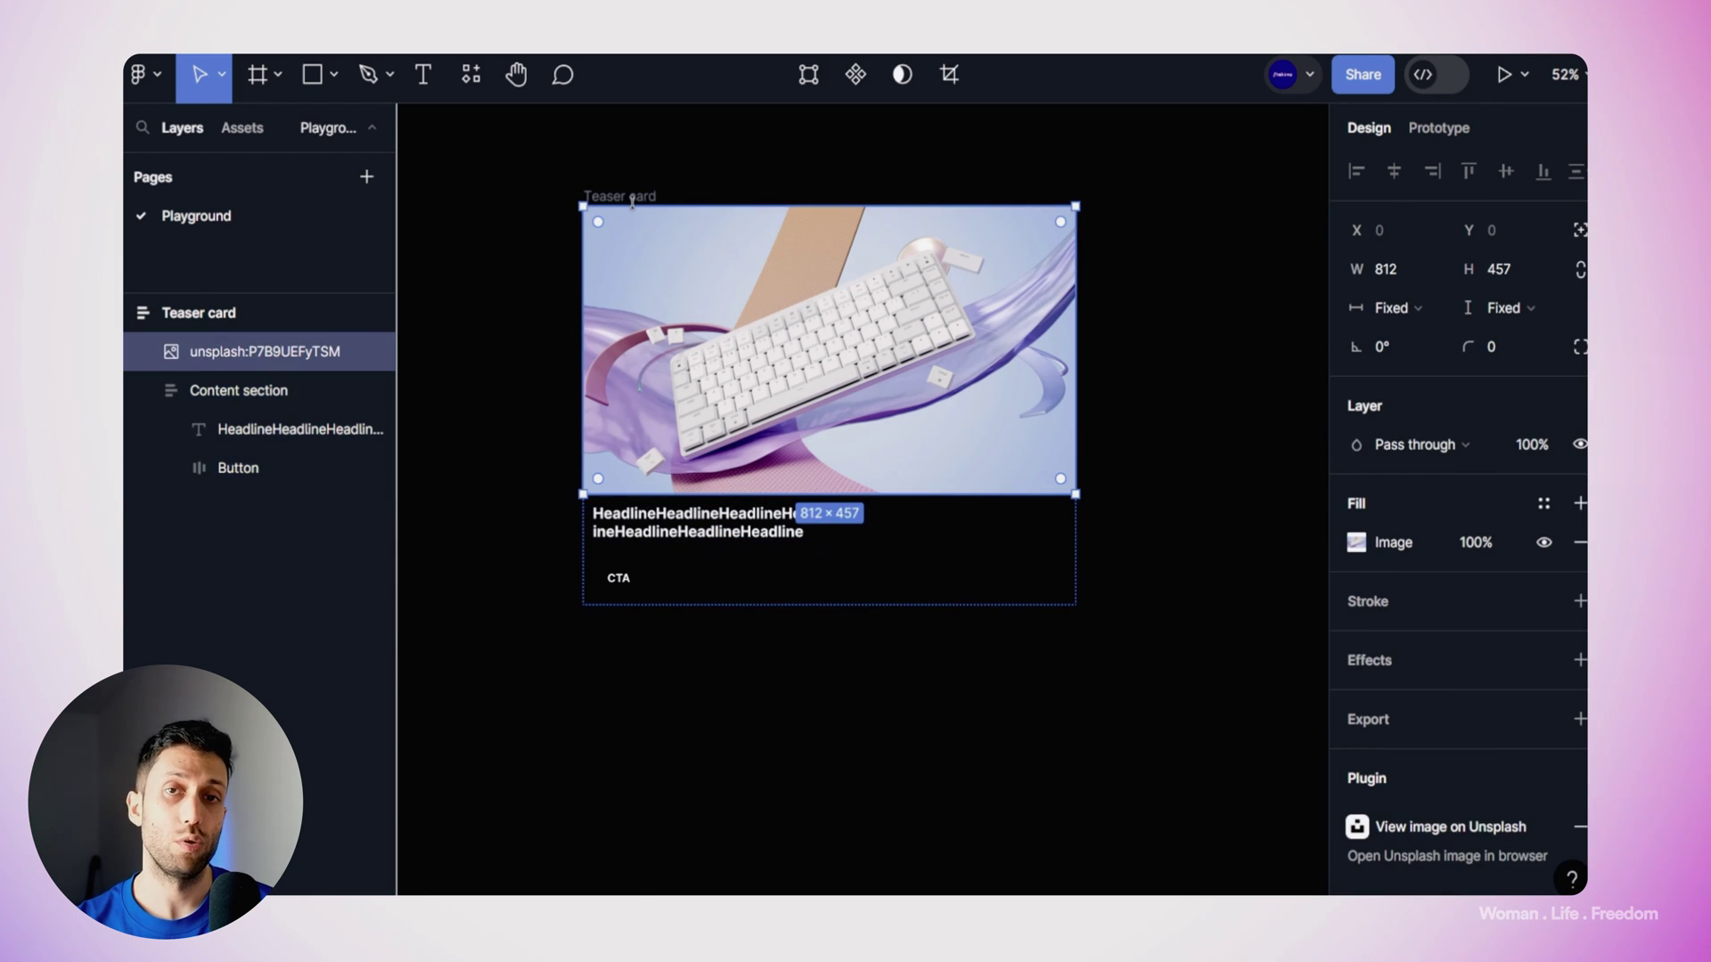
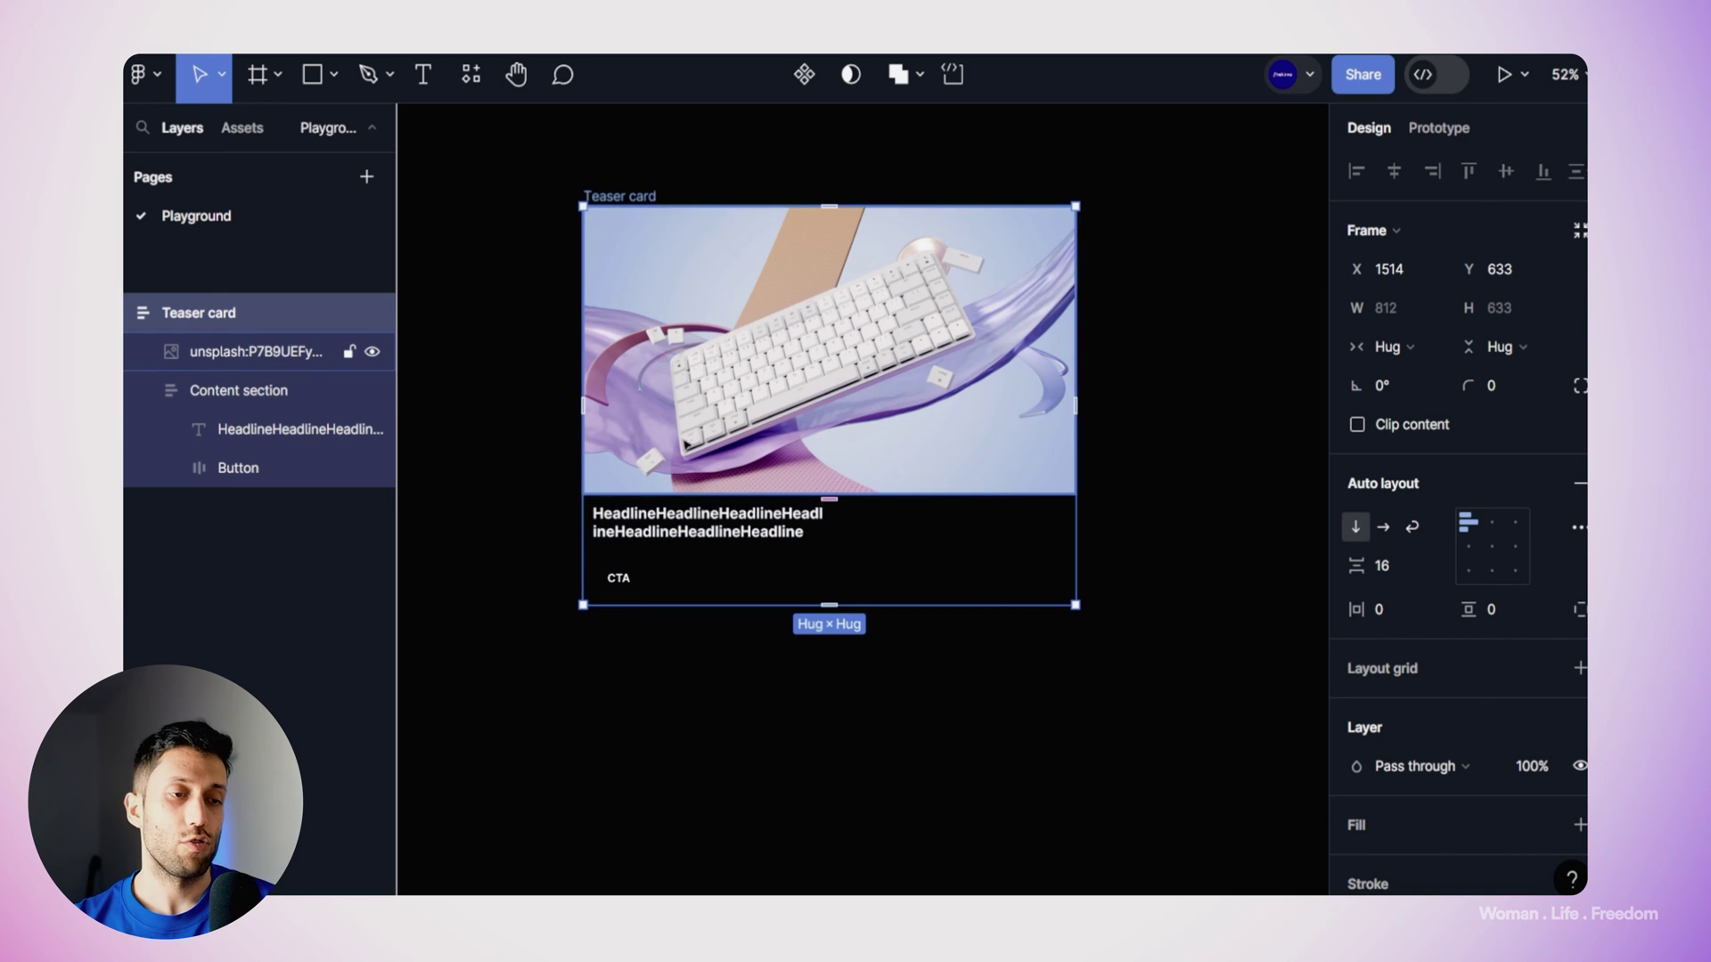
left_click(724, 382)
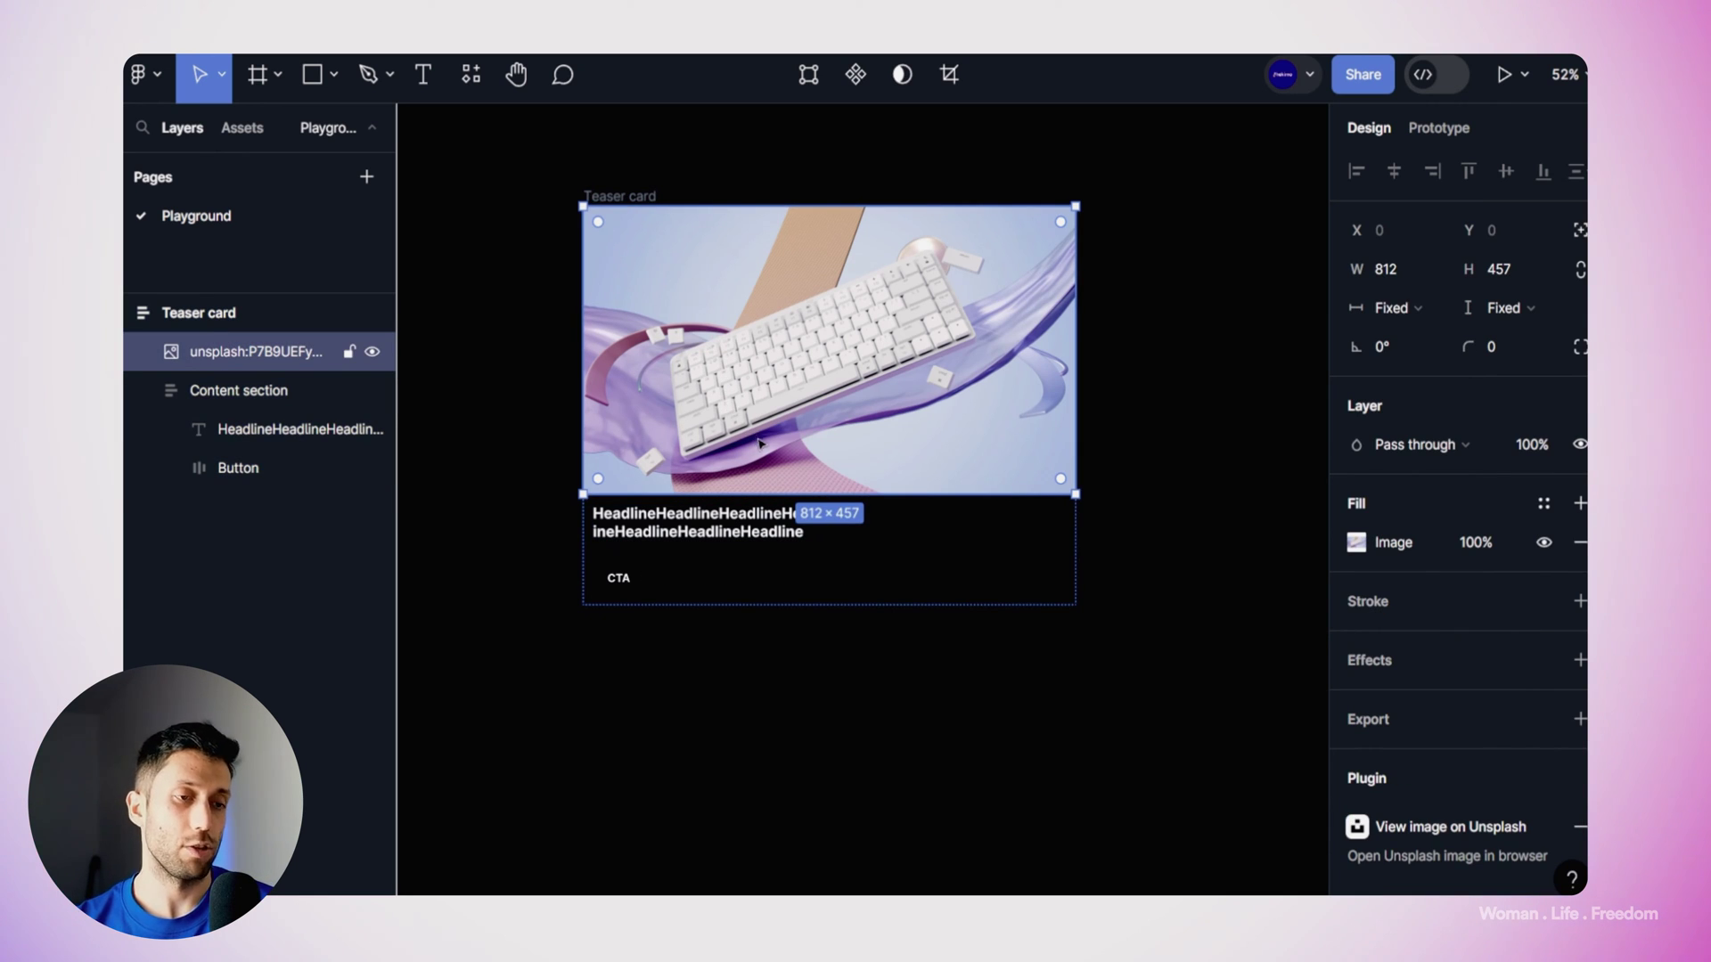
left_click(1402, 314)
left_click(1417, 336)
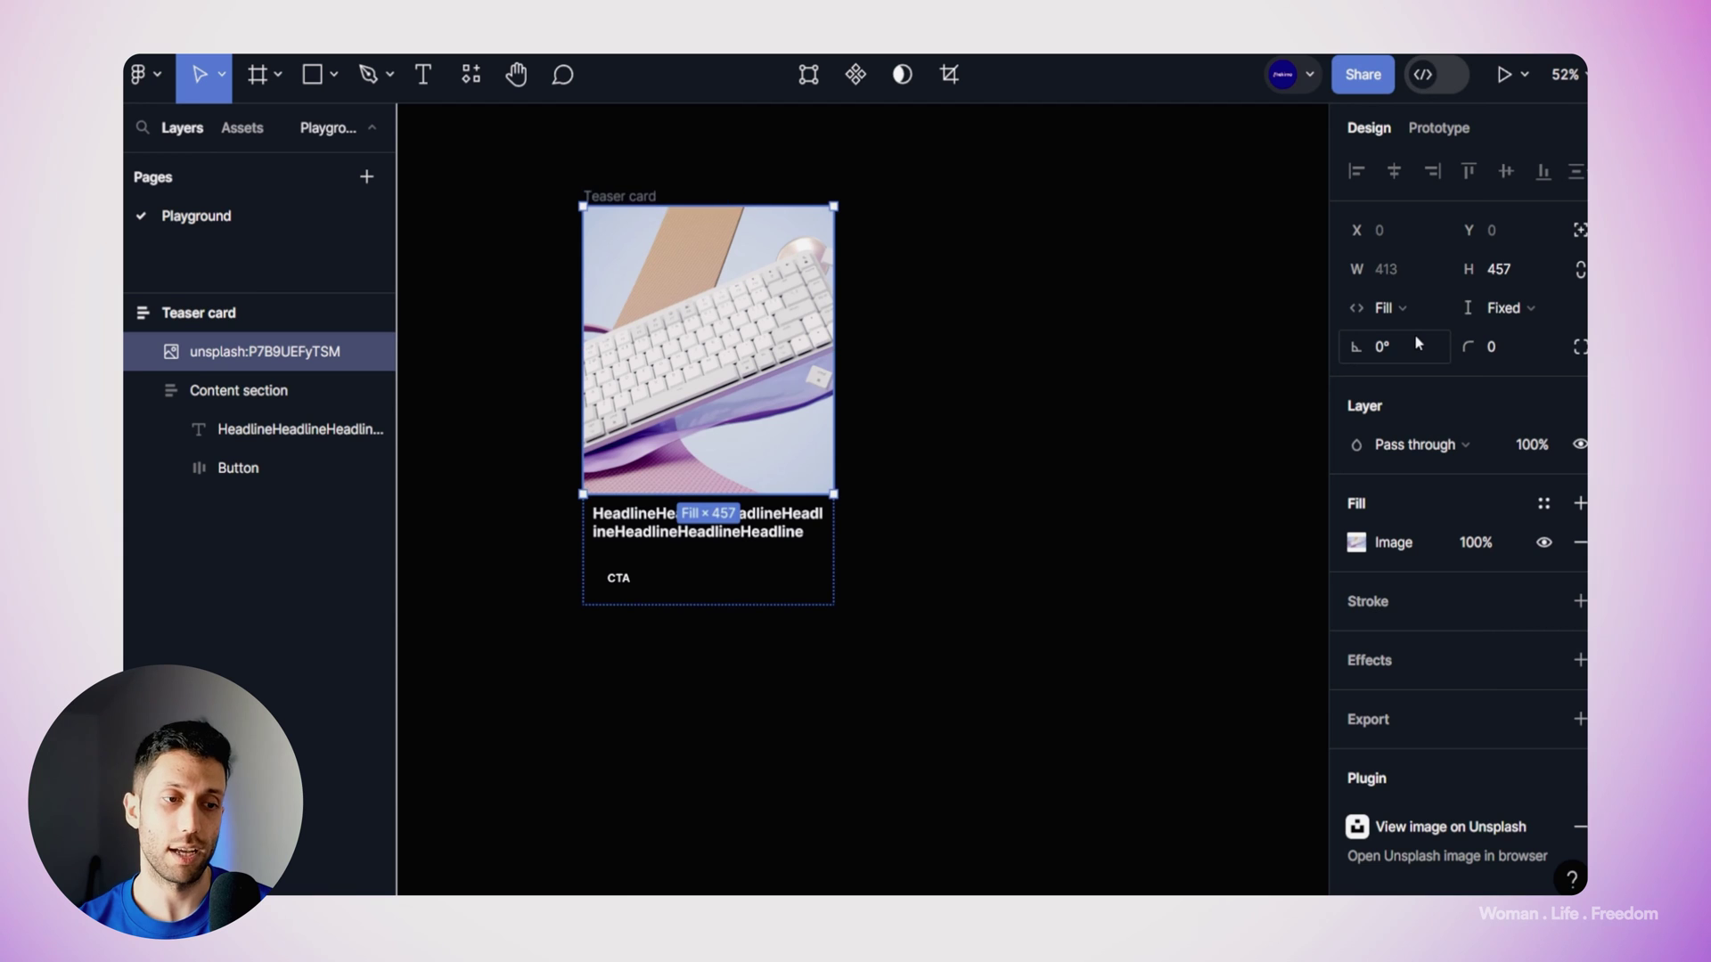
Step: Set the Content section's horizontal resizing to Fill container and deselect it
left_click(802, 529)
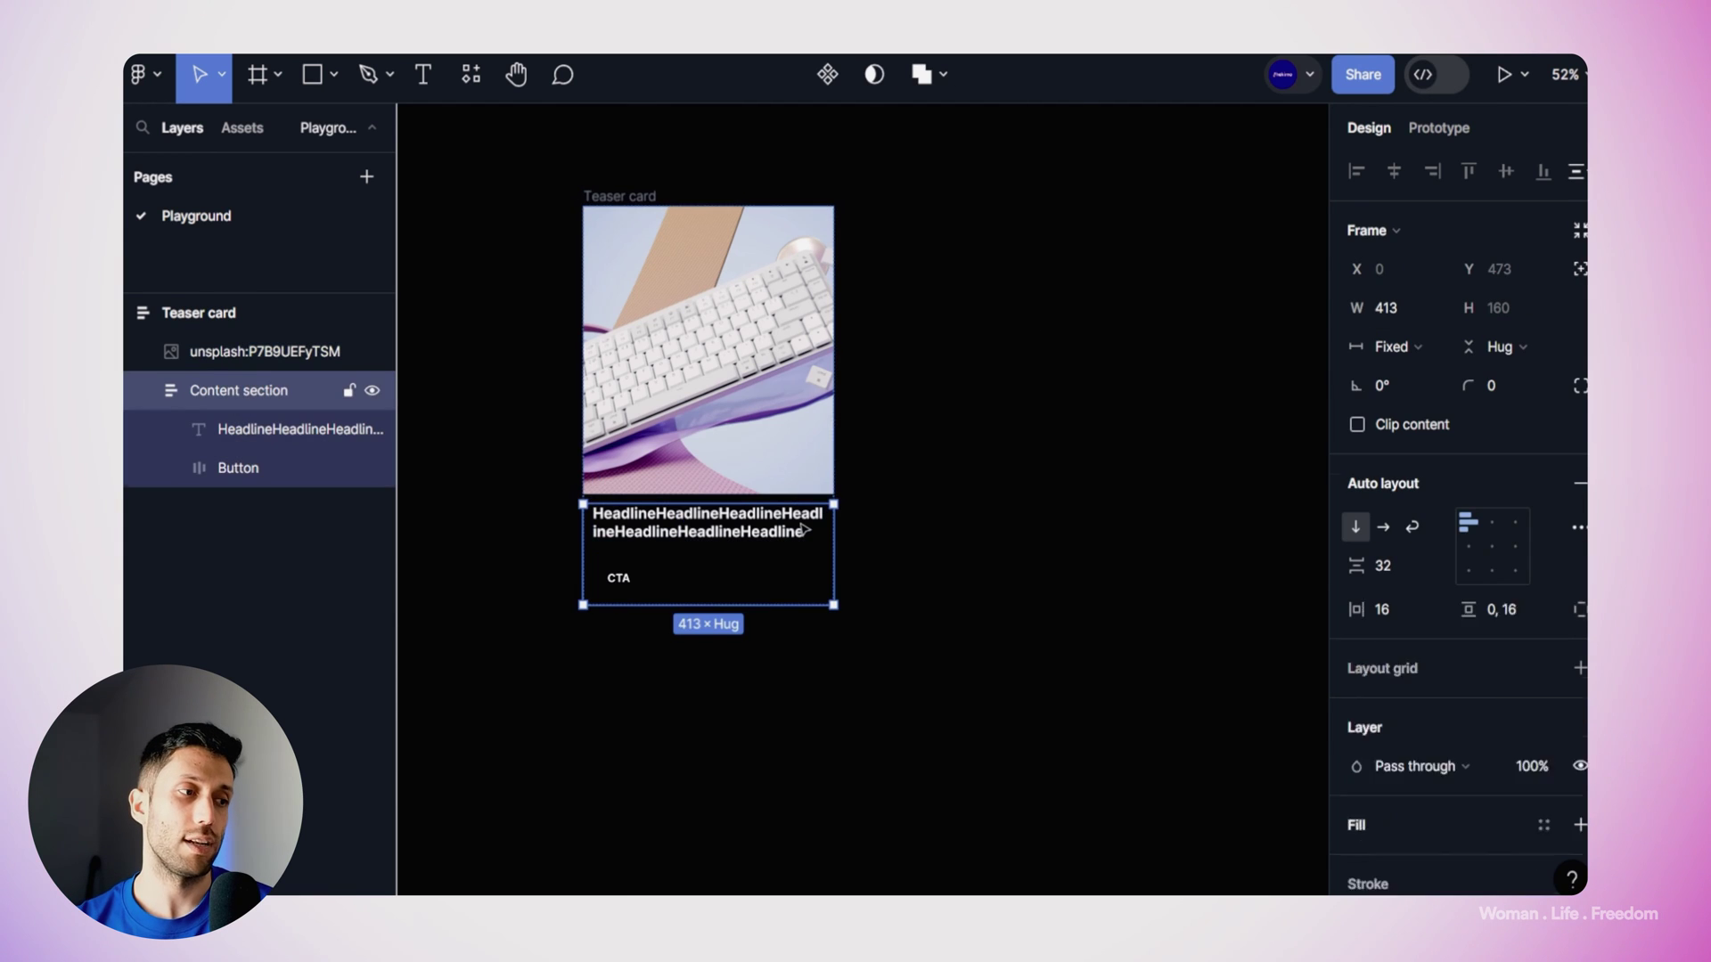
left_click(1393, 350)
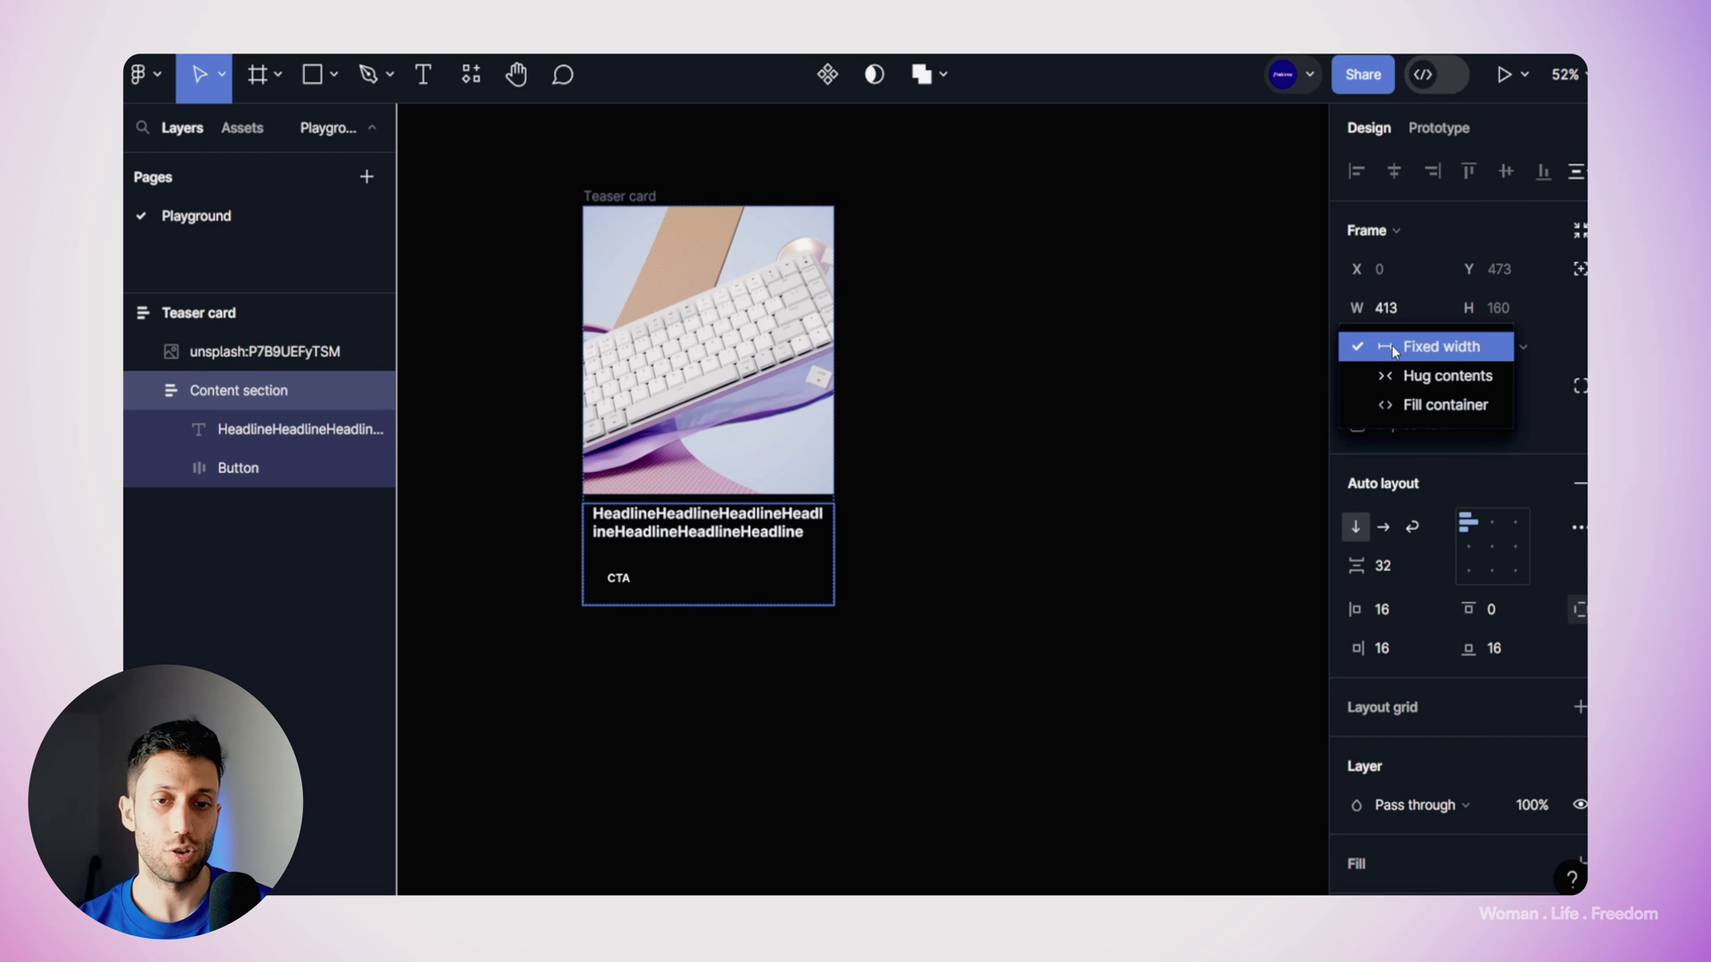
left_click(1420, 406)
left_click(892, 374)
Step: Widen the Teaser card frame to about 548
left_click(643, 204)
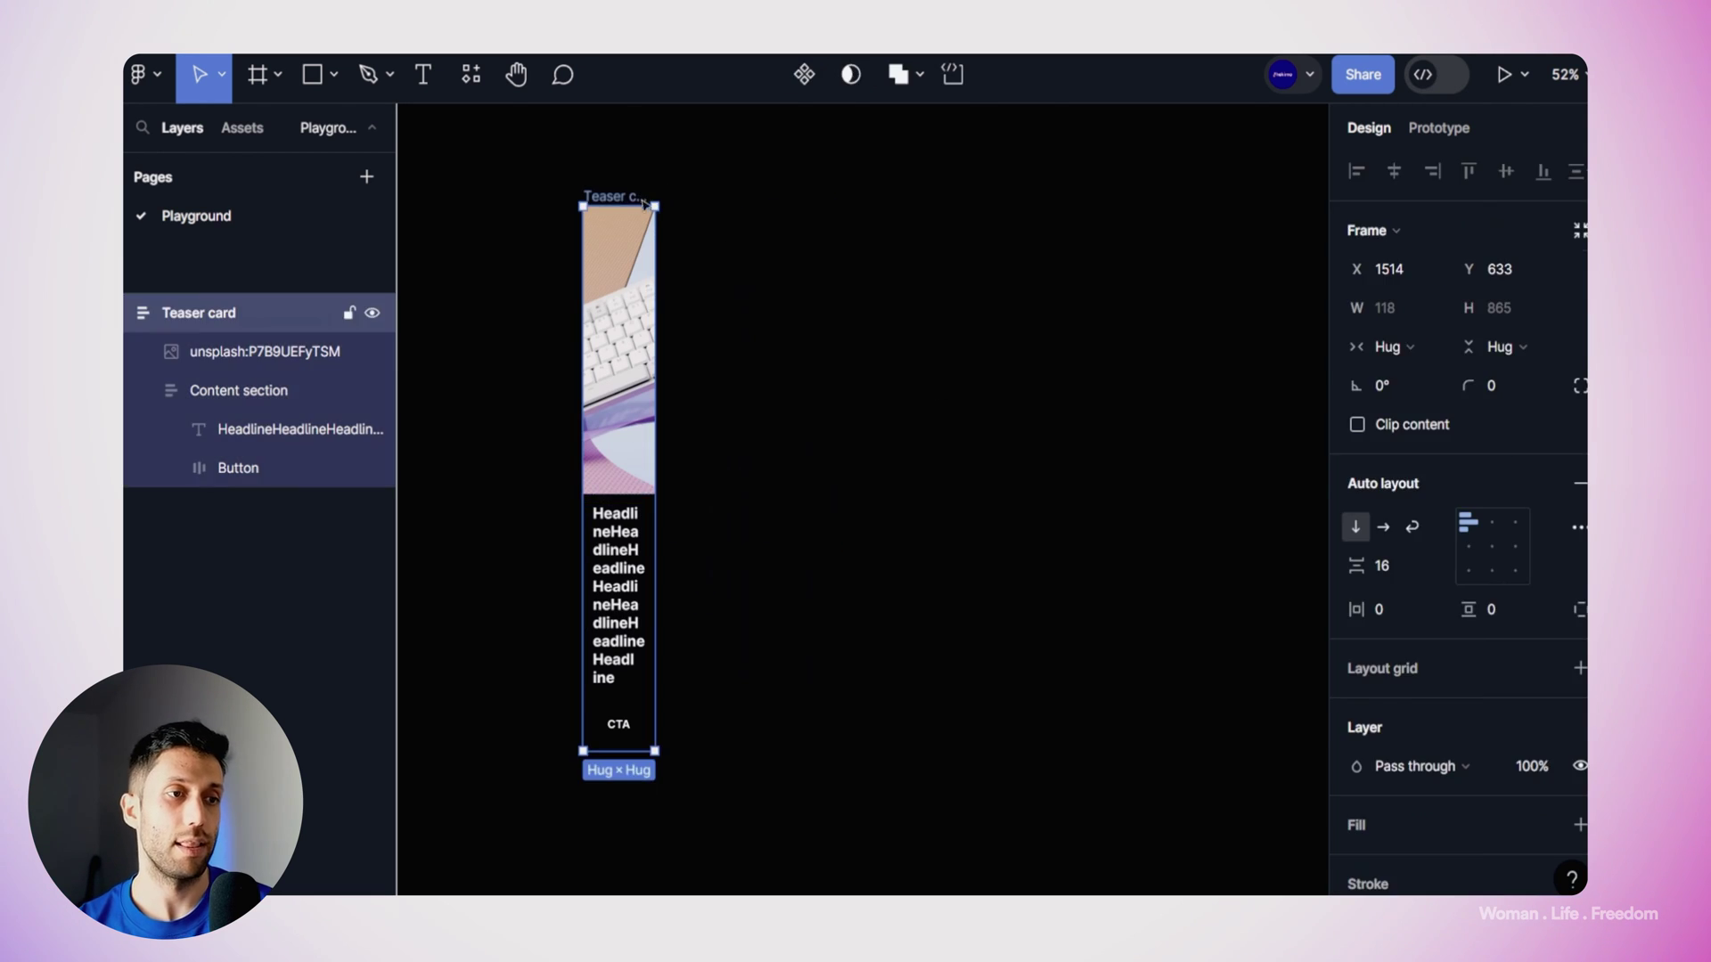
left_click_drag(662, 250, 914, 342)
key("Escape")
Step: Add a white FFFFFF fill to the Teaser card frame
left_click(199, 312)
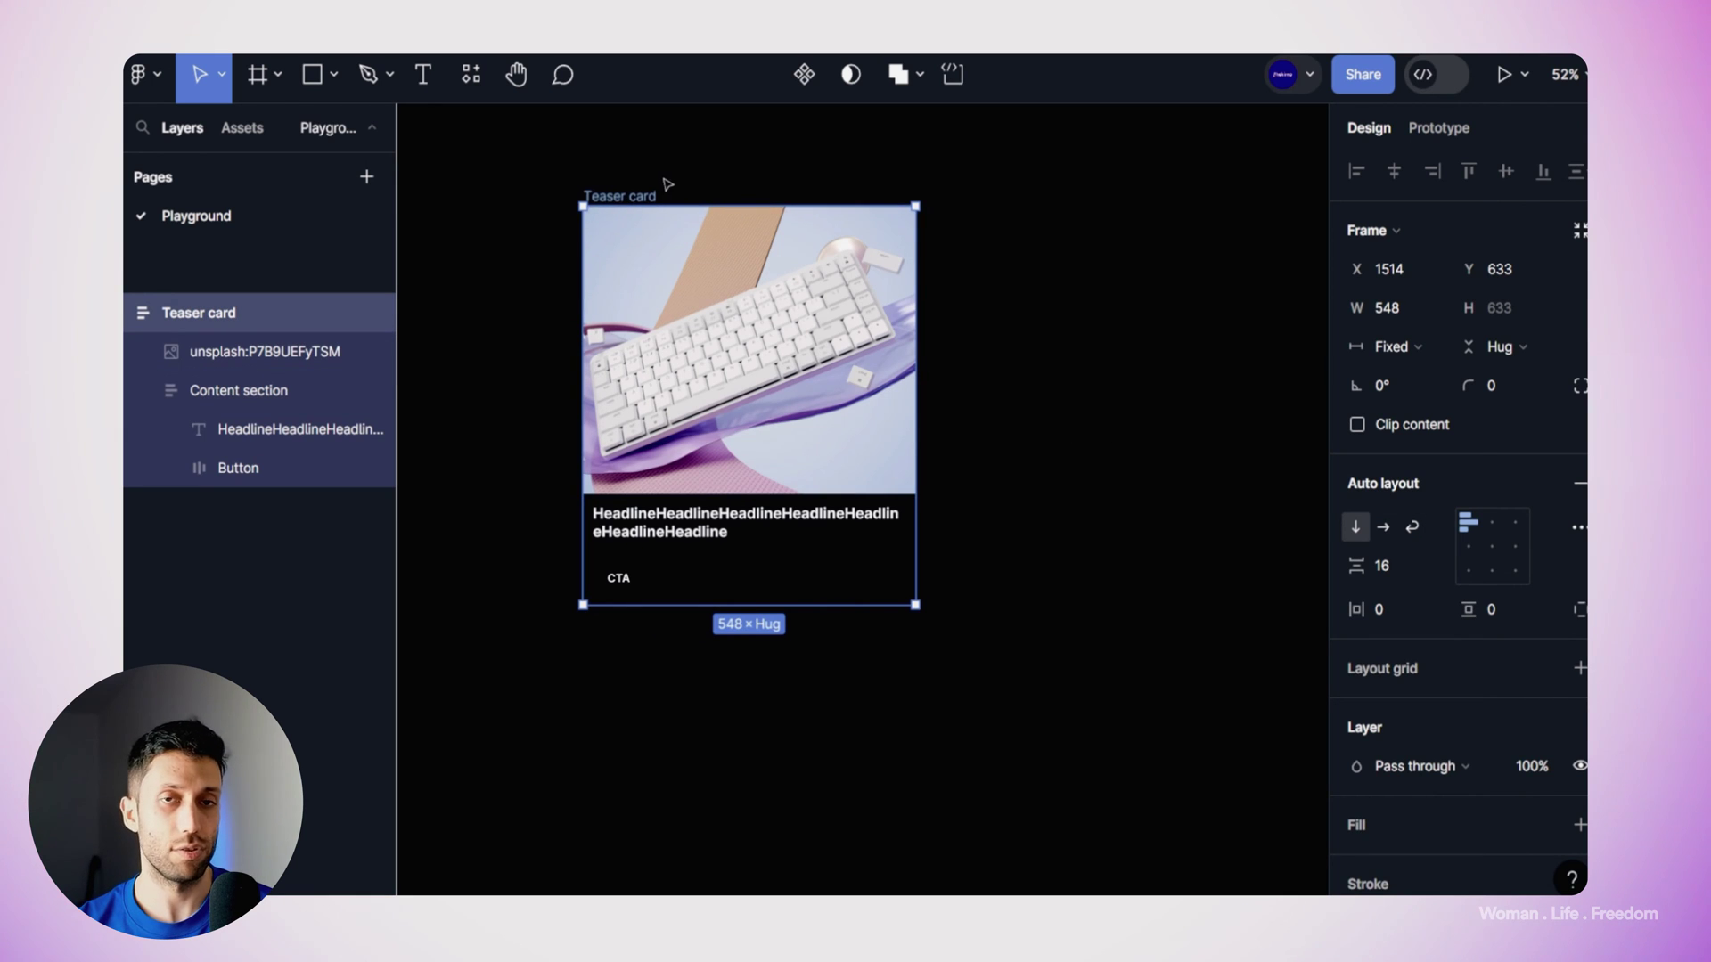
scroll(1436, 461, "down", 5)
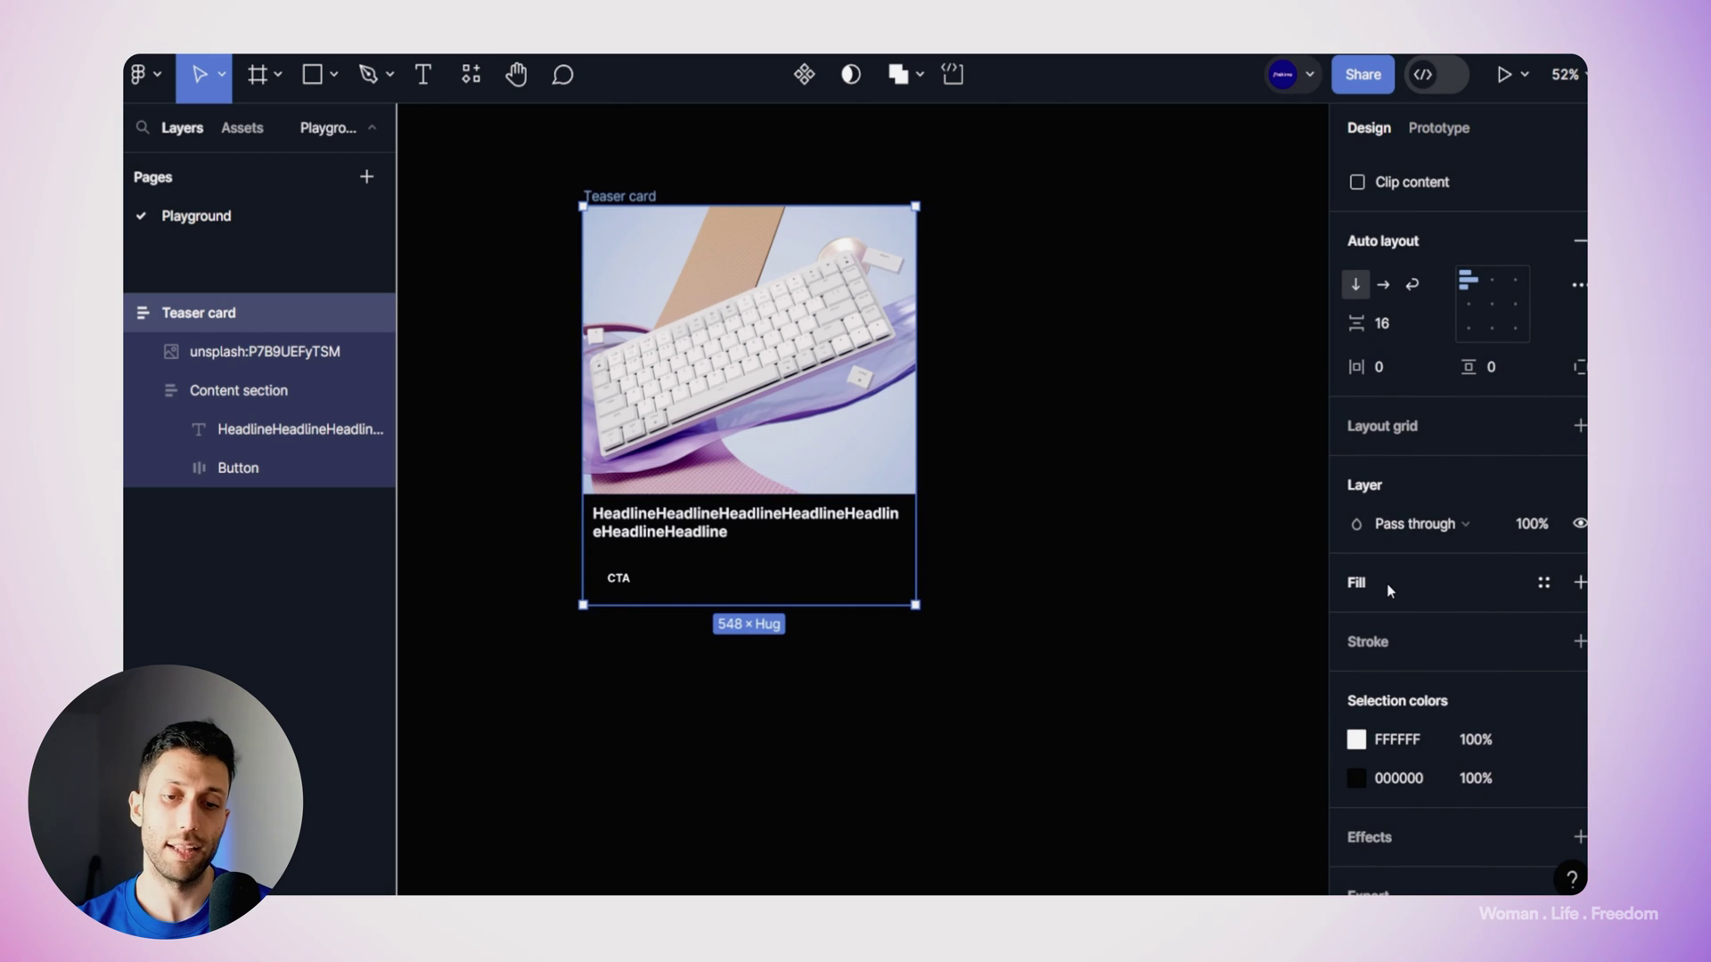
left_click(1577, 585)
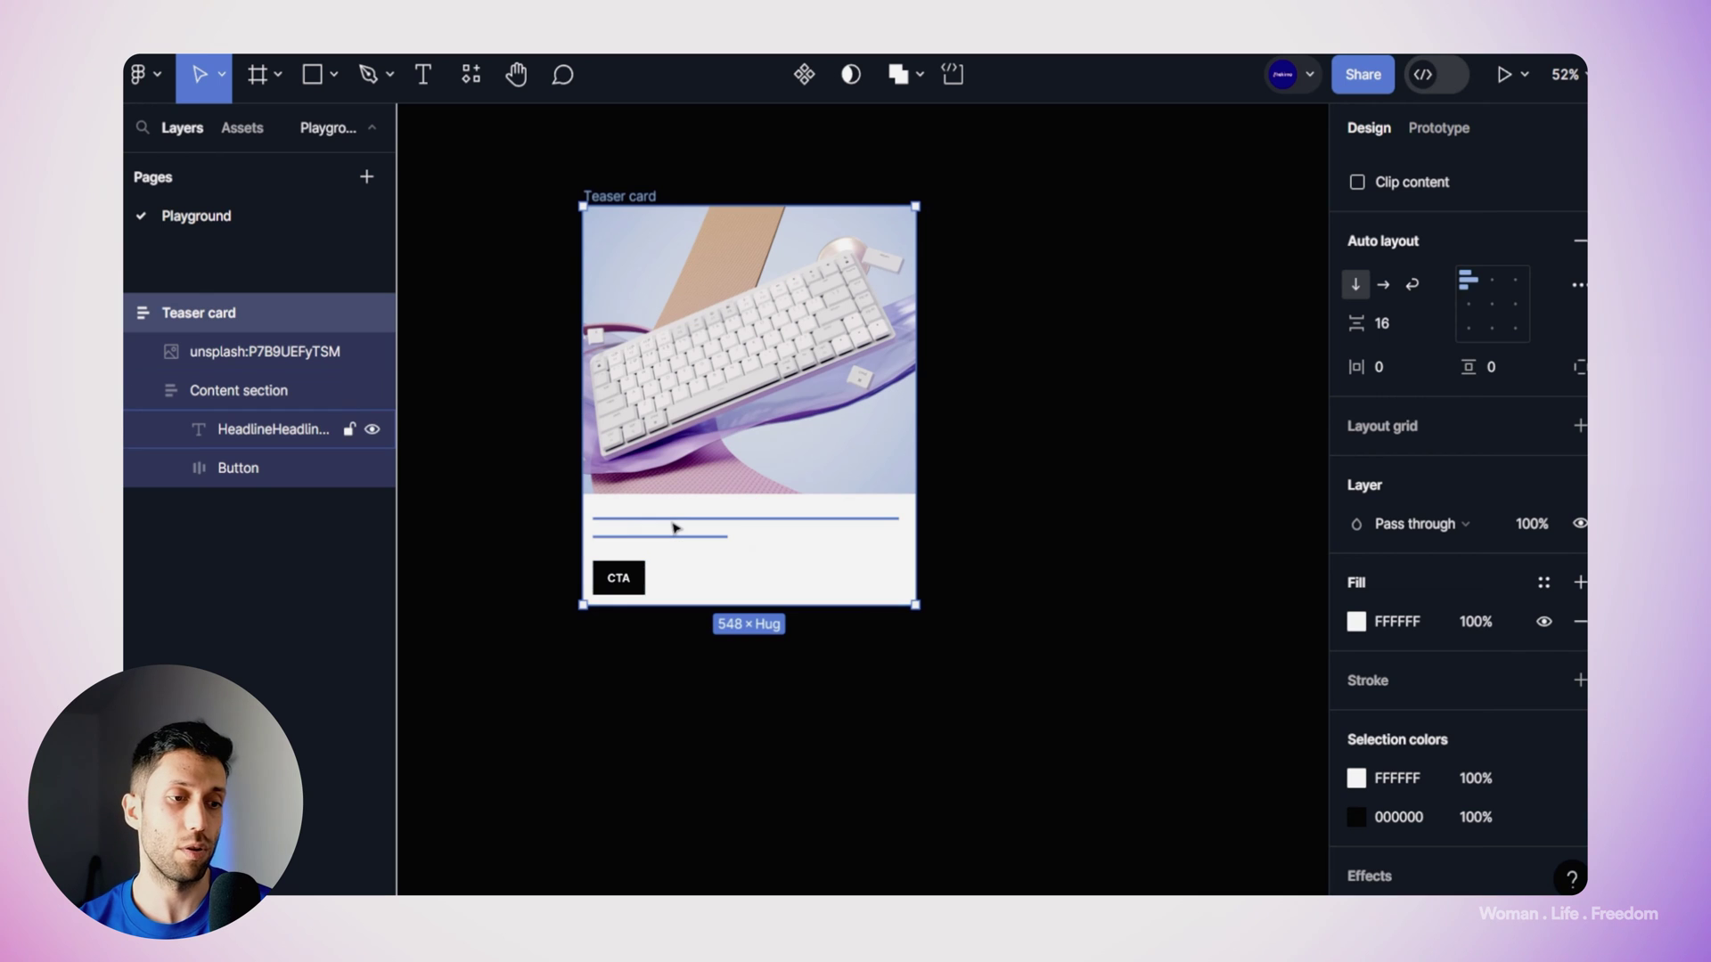
Step: Change the headline text's fill color to black, 000000, and deselect it
double_click(674, 527)
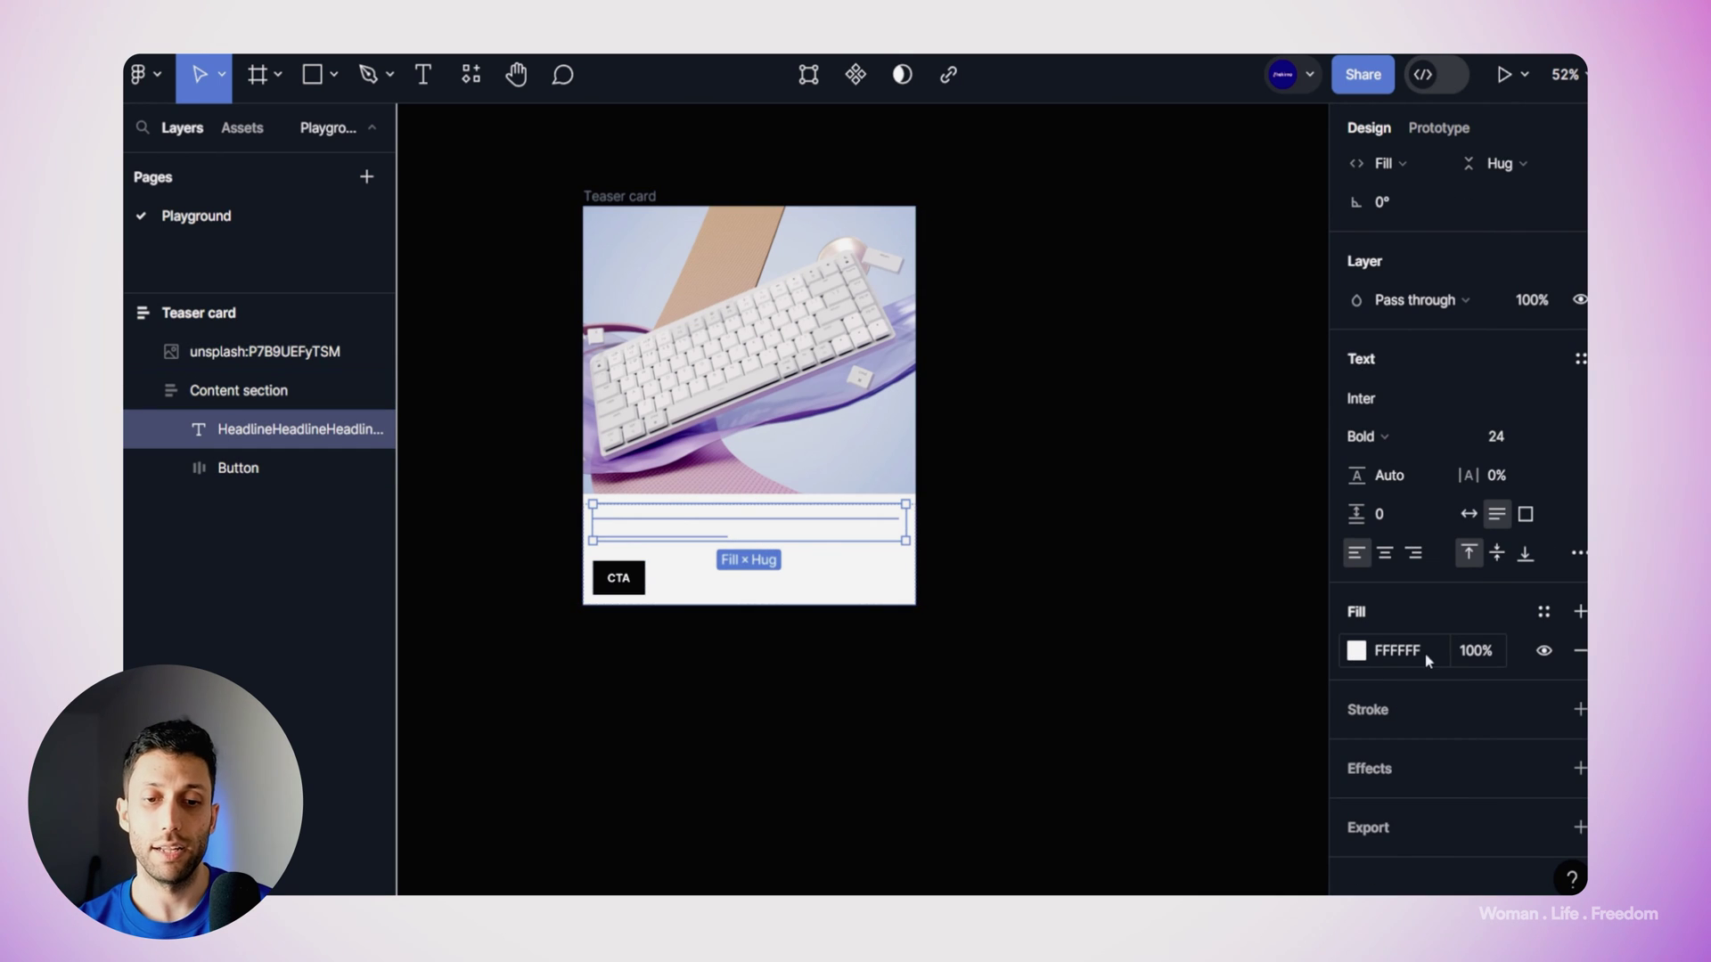
left_click(1358, 653)
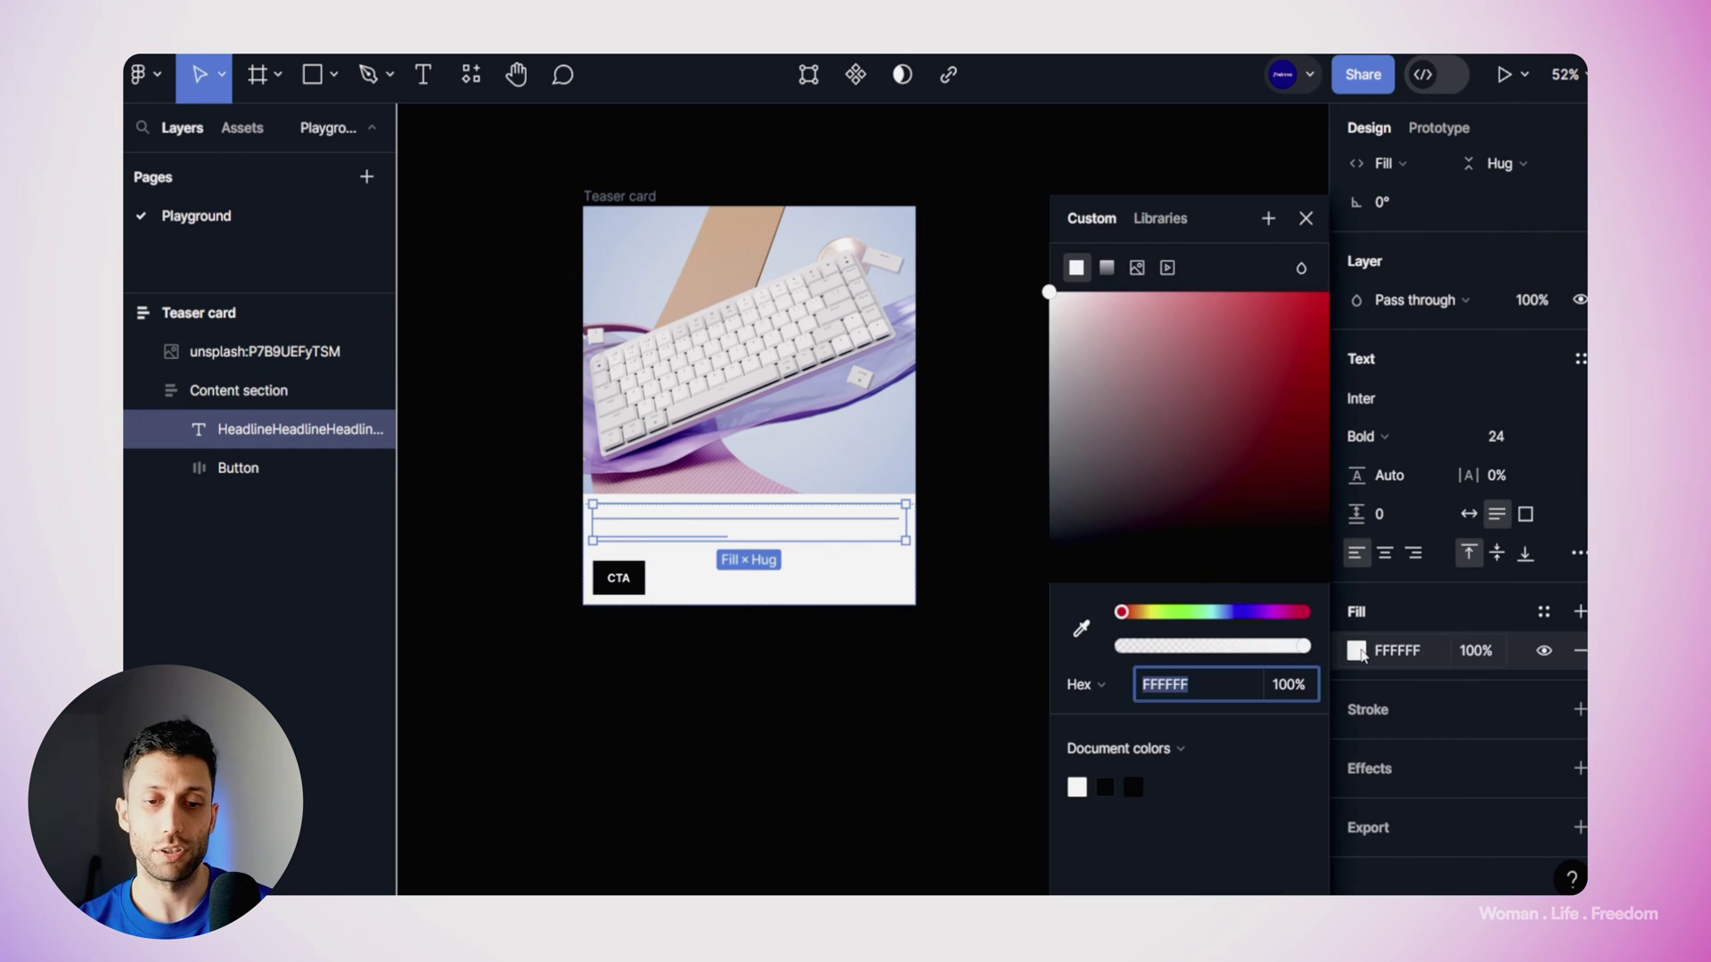
left_click(1144, 469)
left_click_drag(1125, 491, 1046, 580)
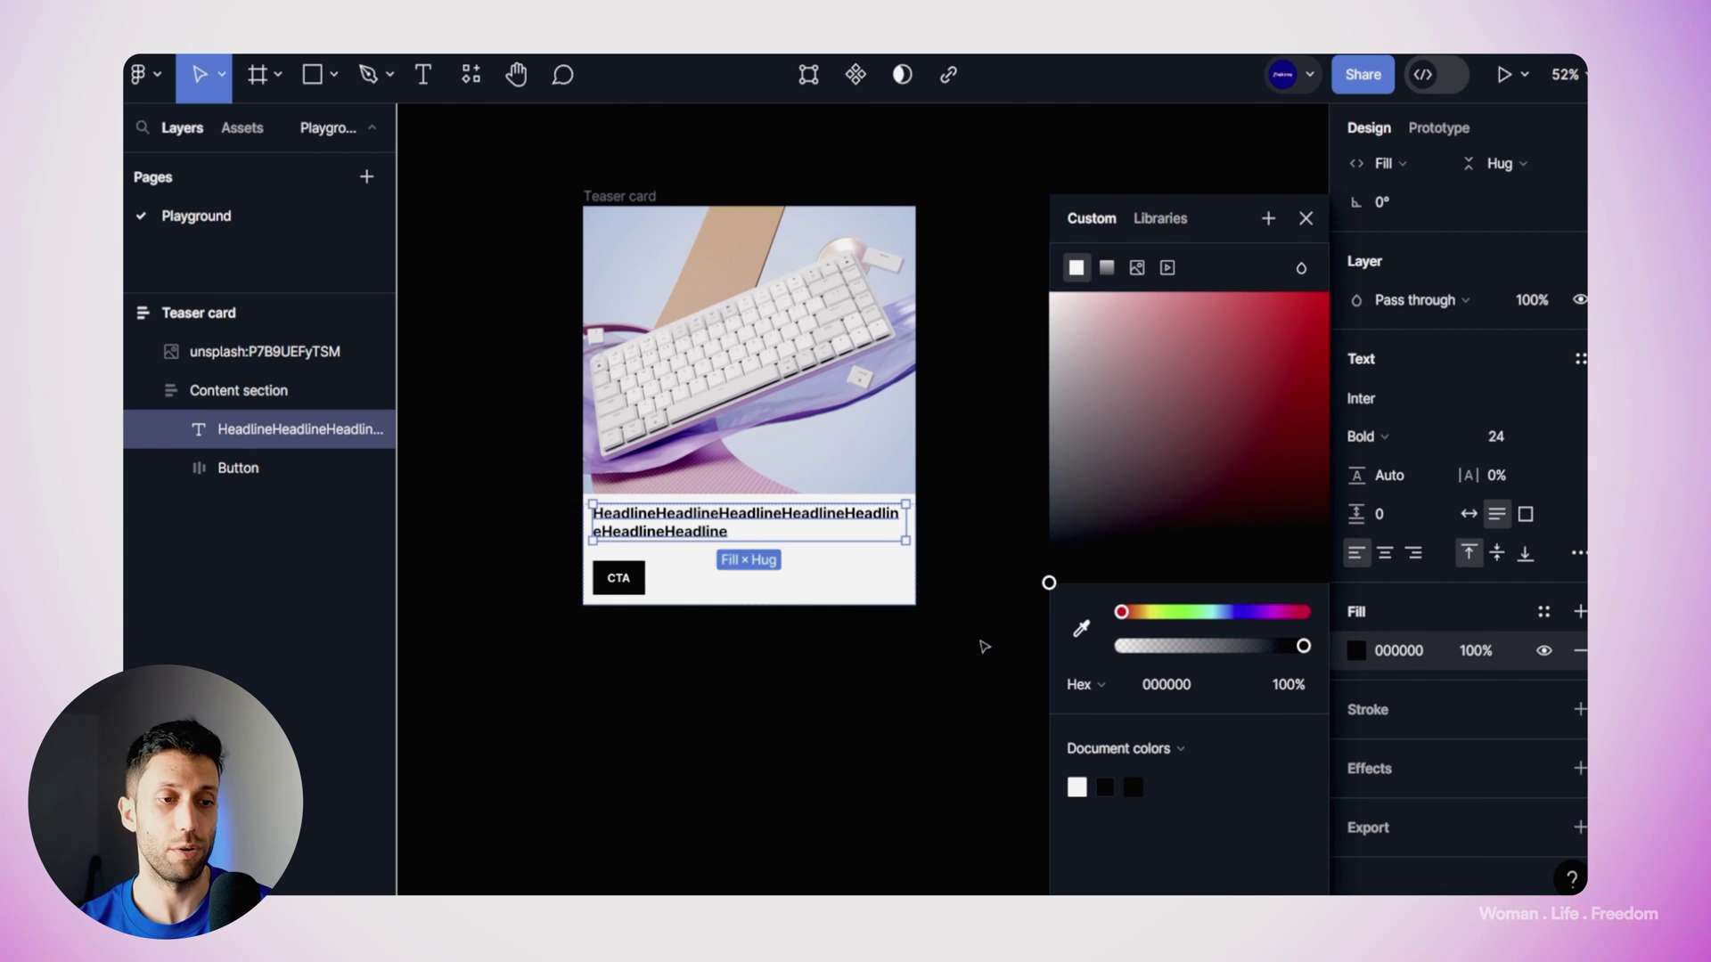
left_click(986, 644)
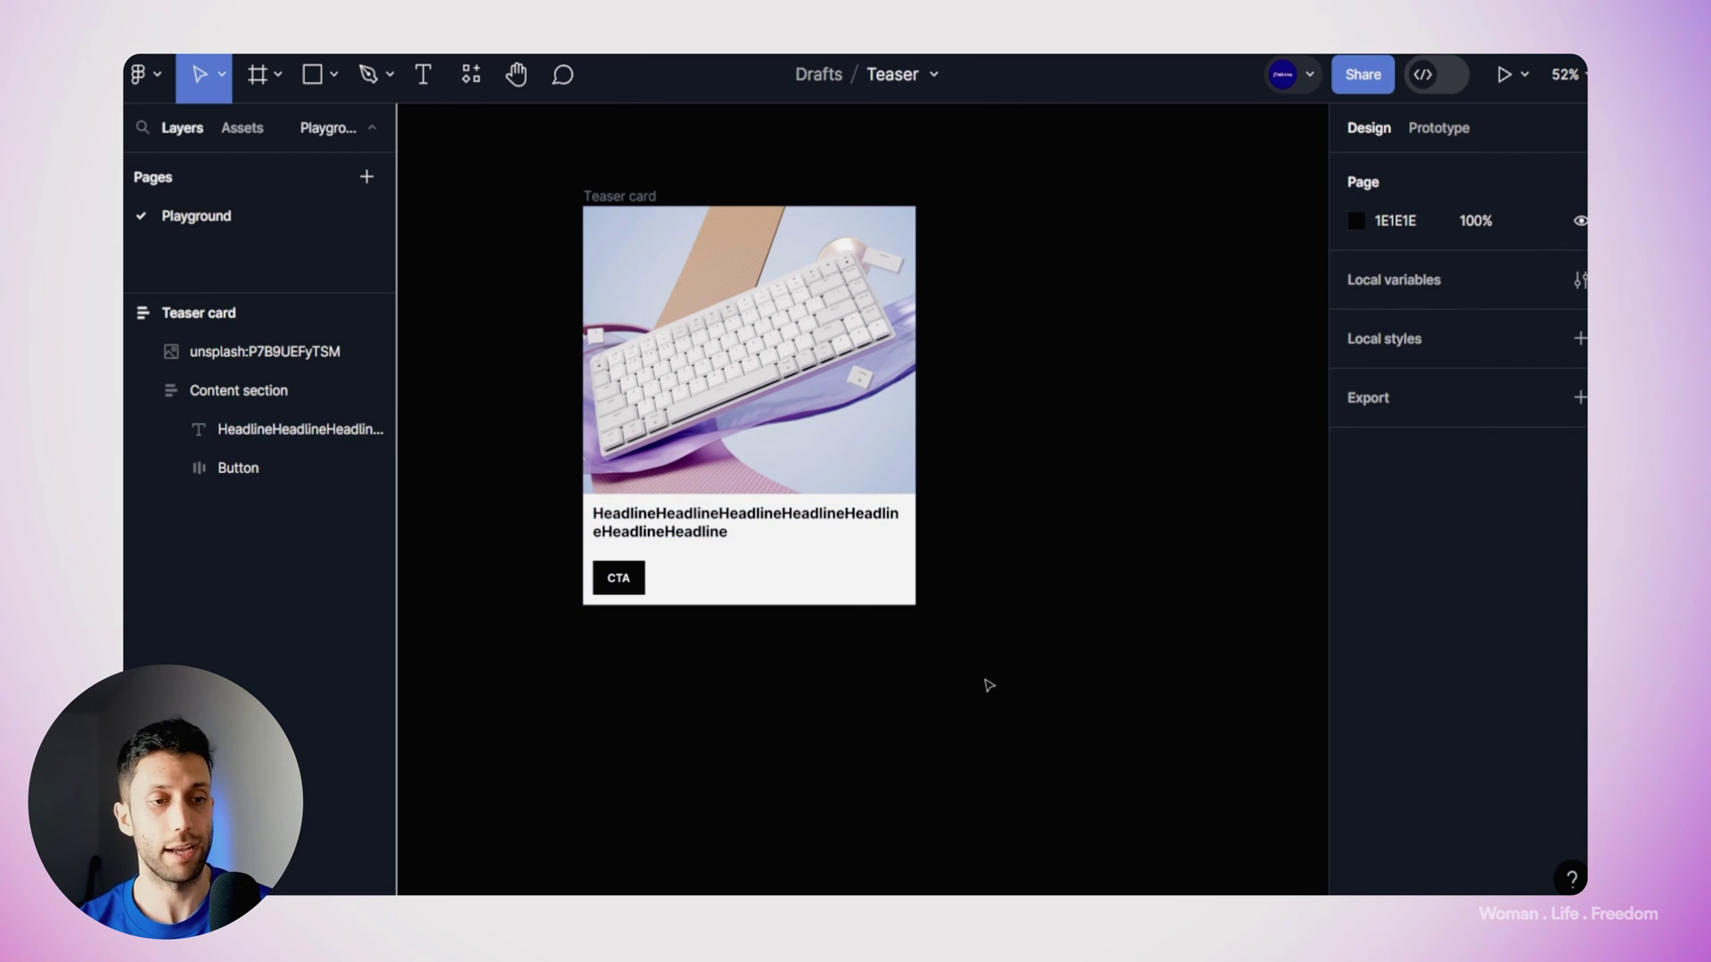
Step: Set the Teaser card's corner radius to 12 and check its corners up close
left_click(592, 198)
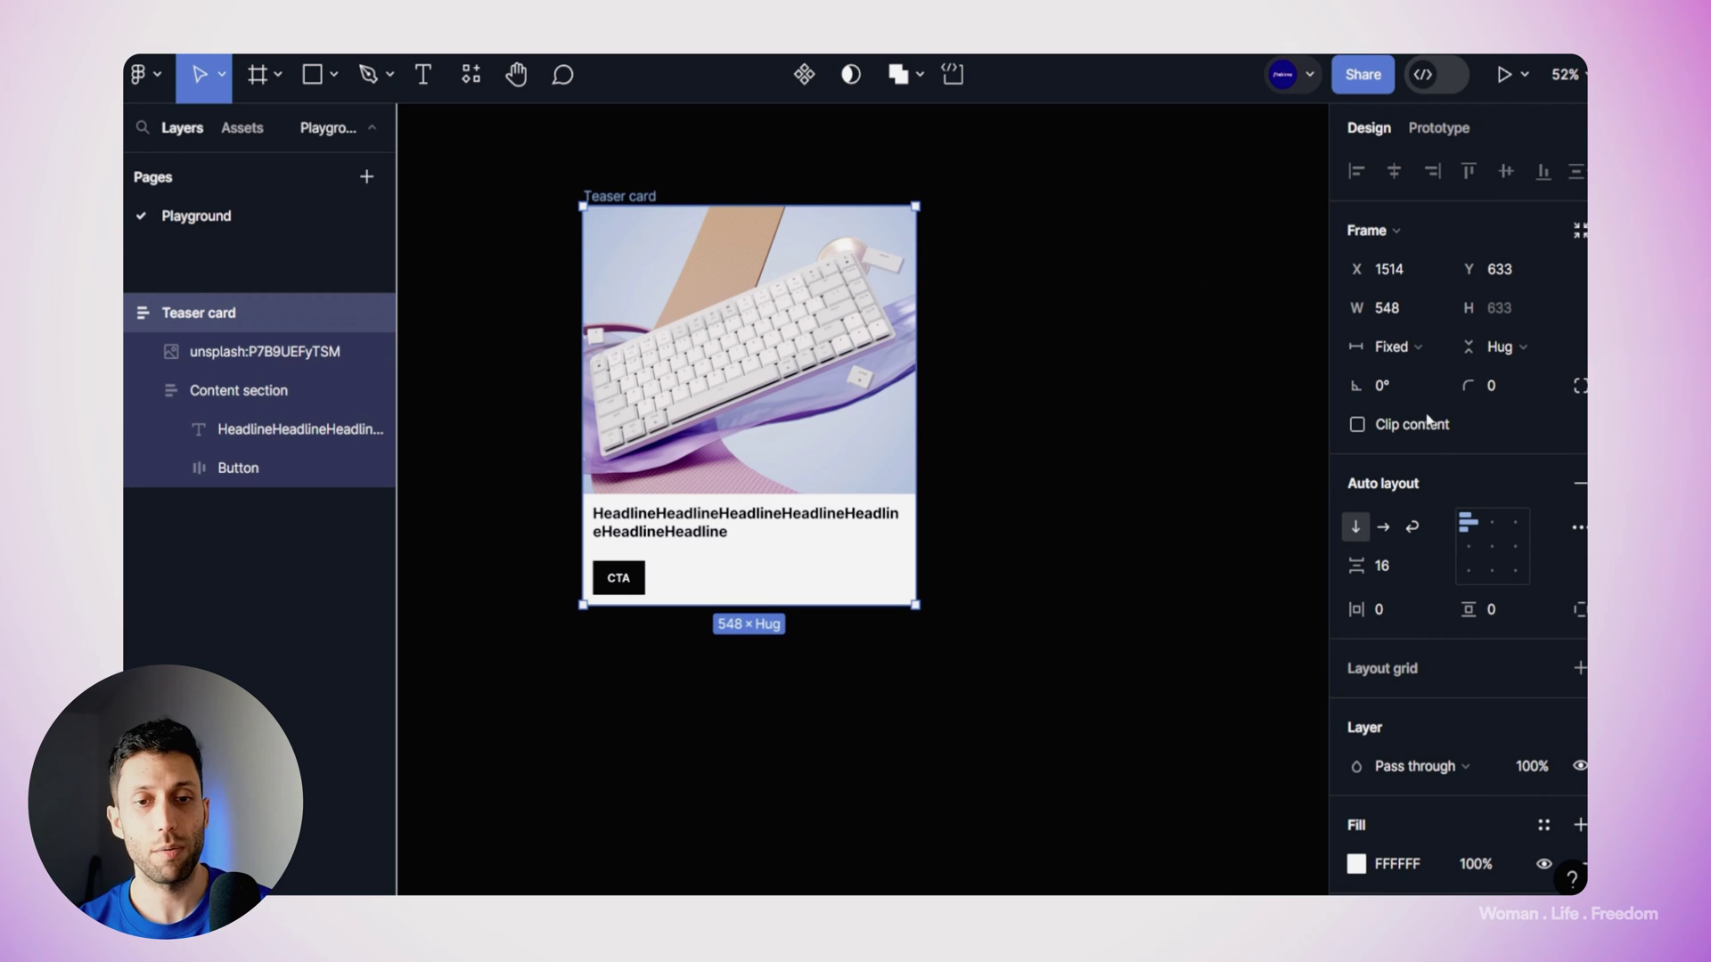
left_click(1499, 393)
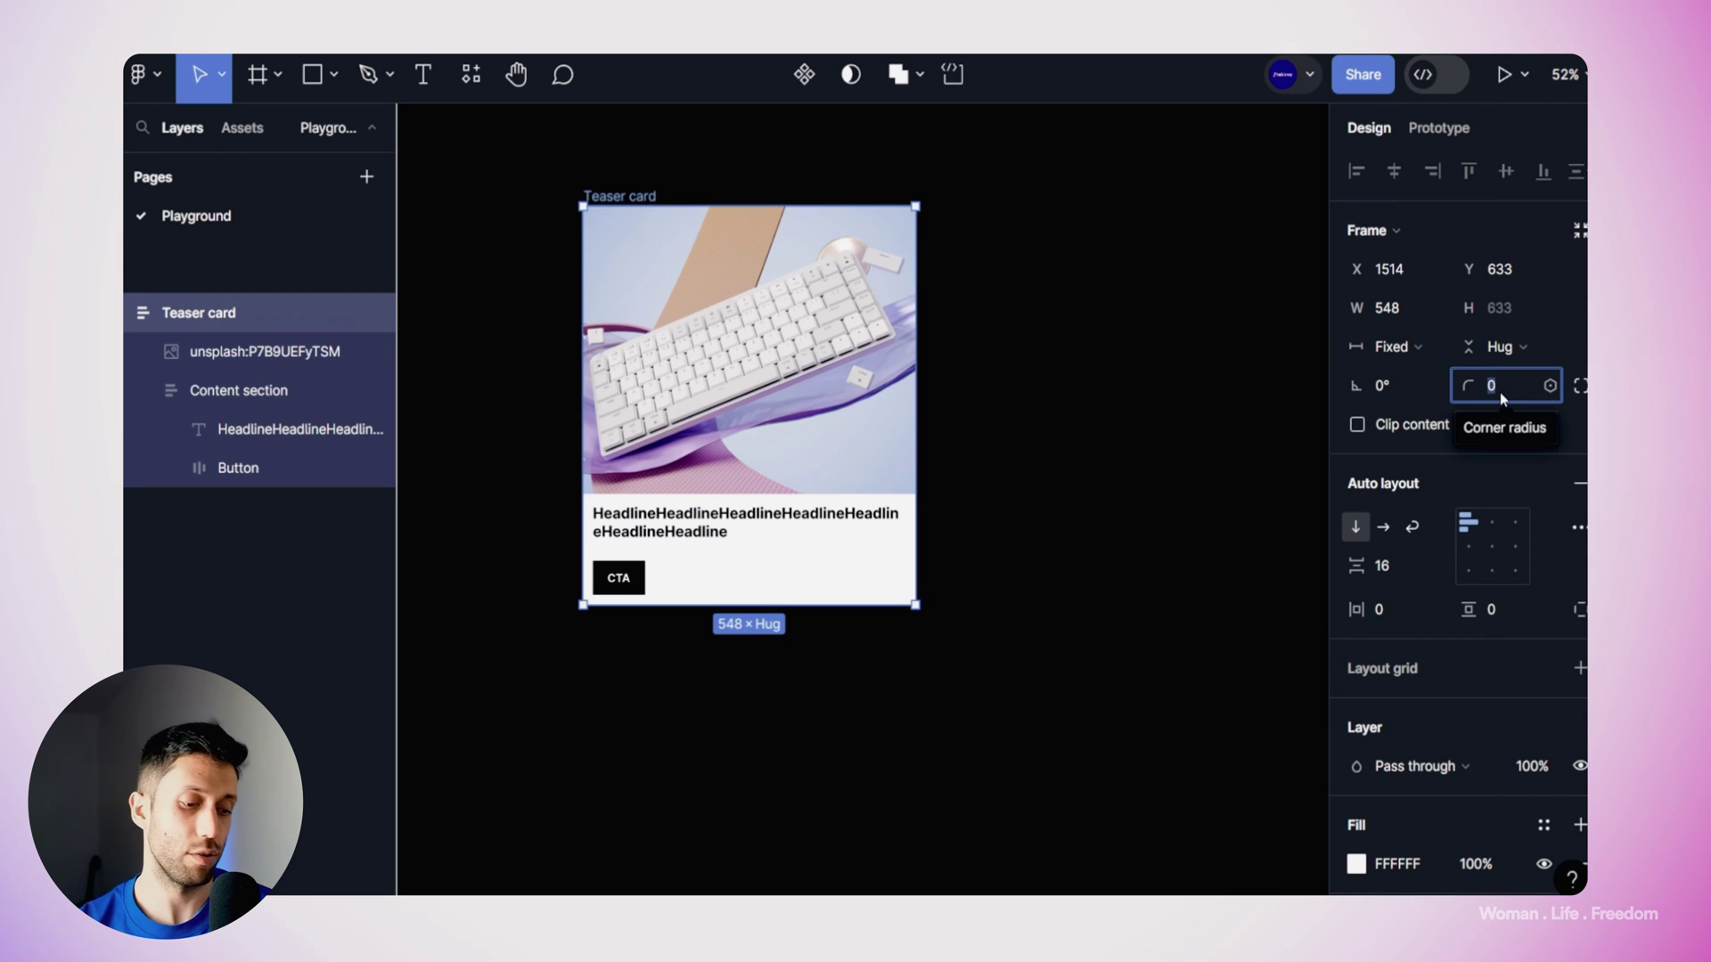
type("12")
key("Return")
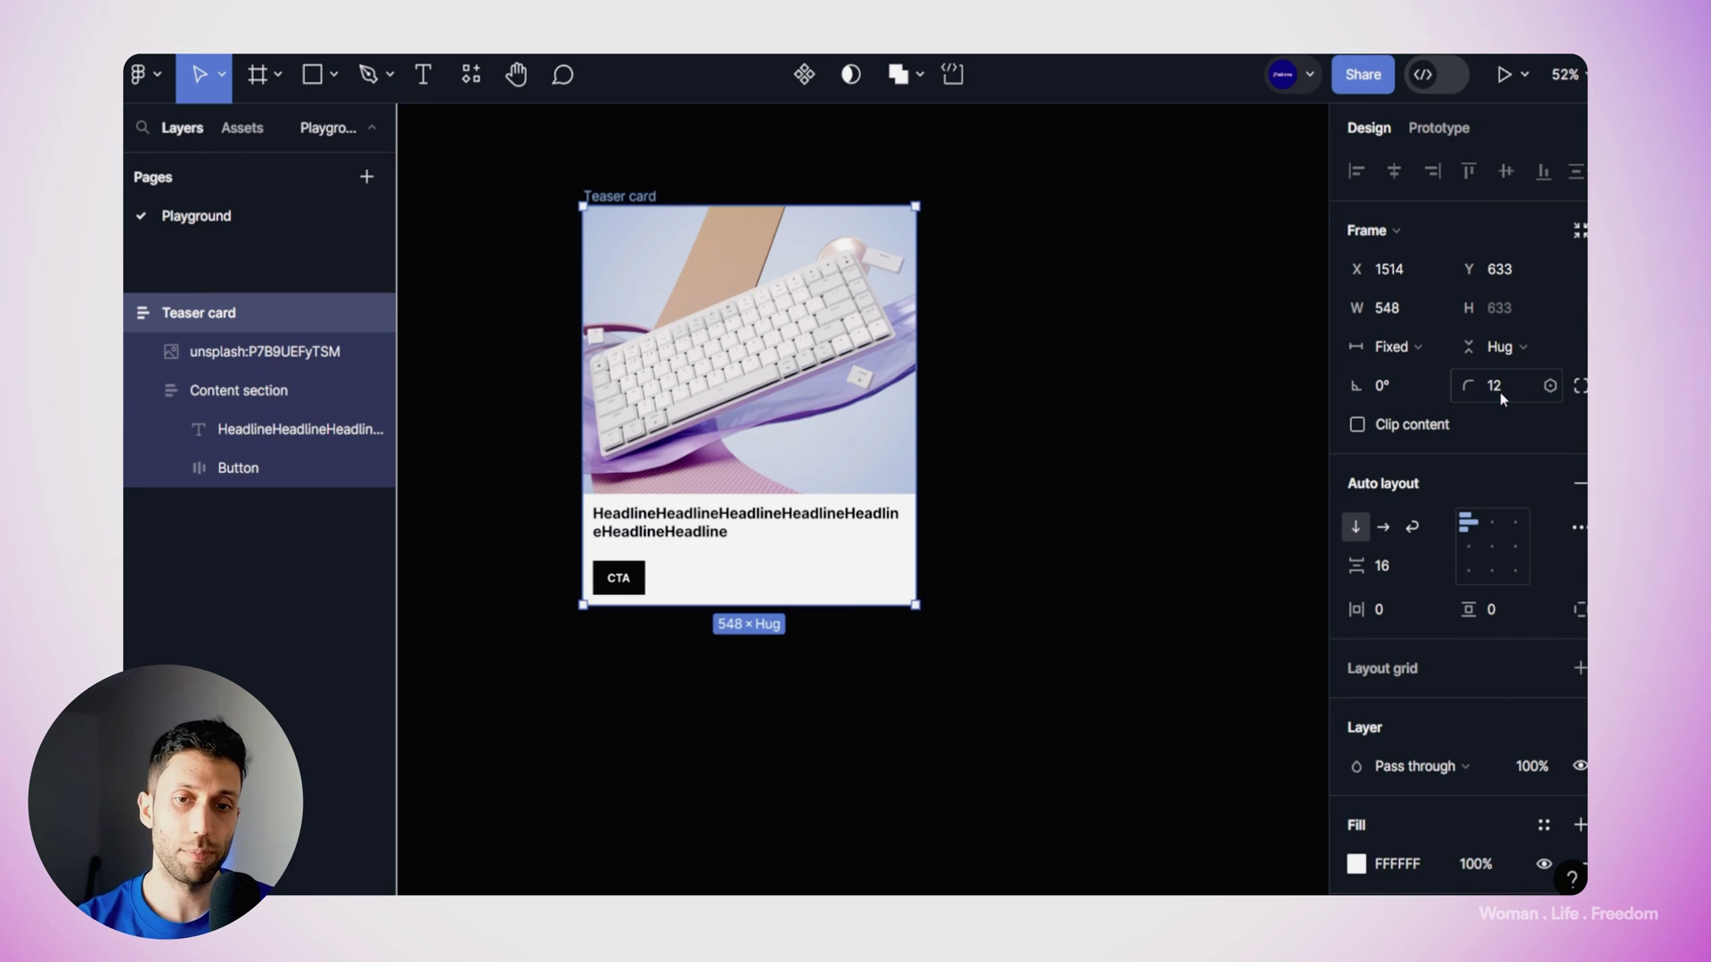
left_click(979, 340)
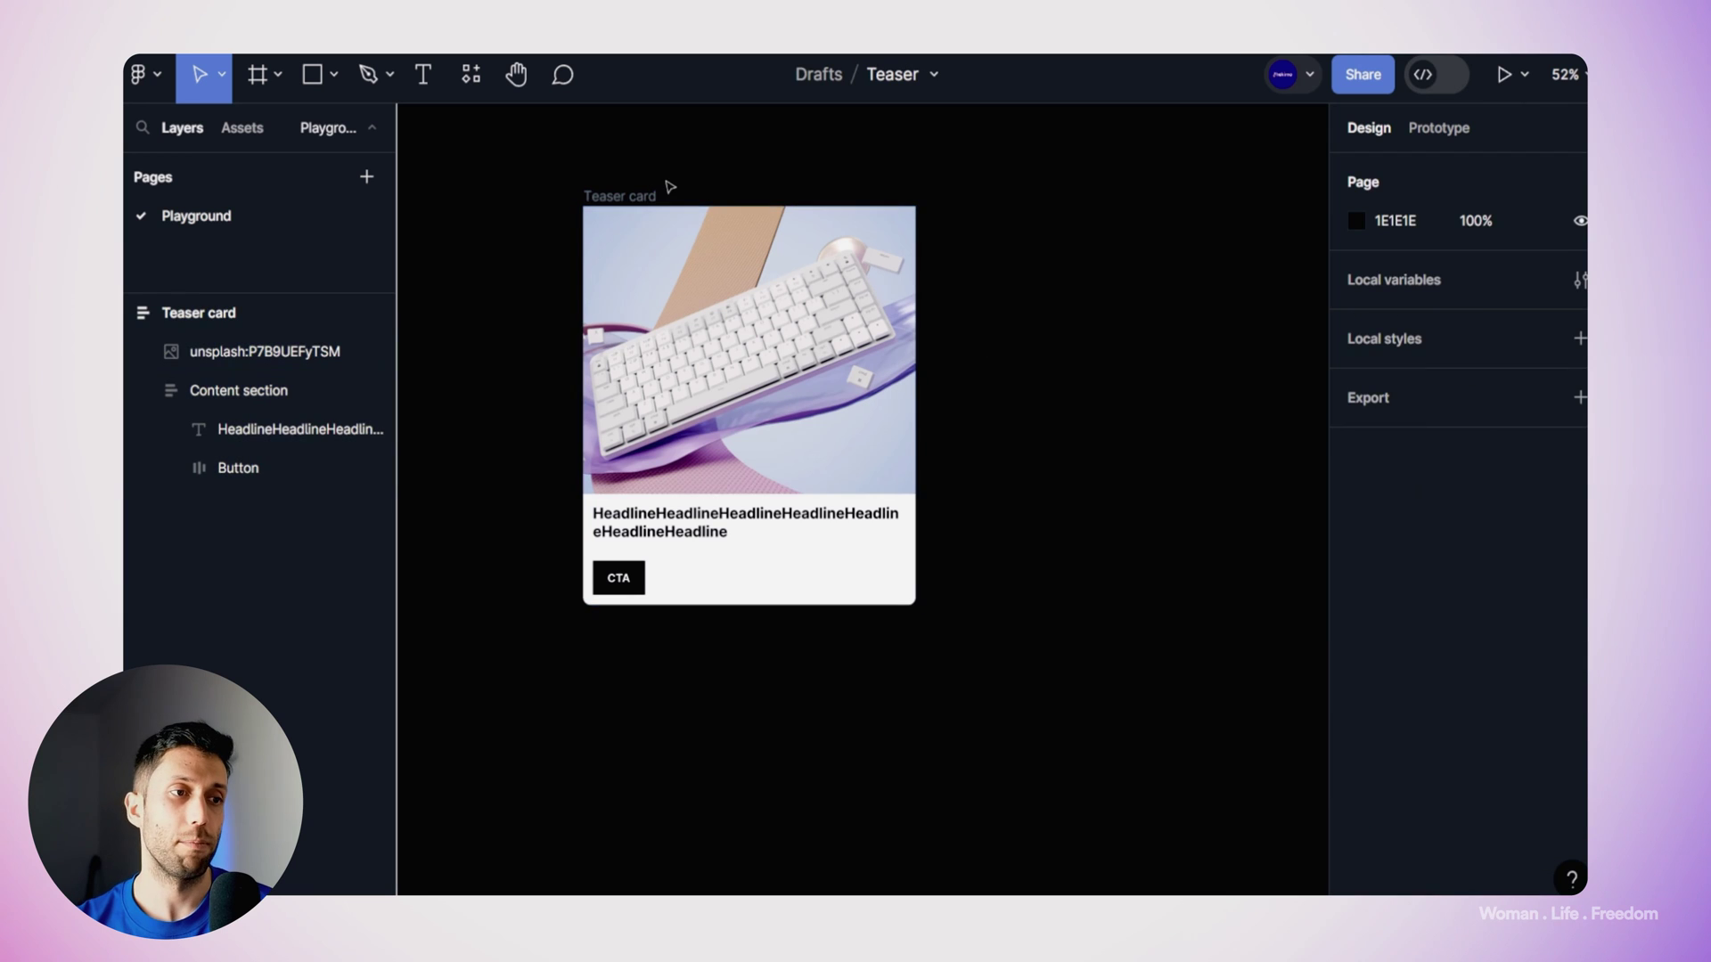
left_click(638, 196)
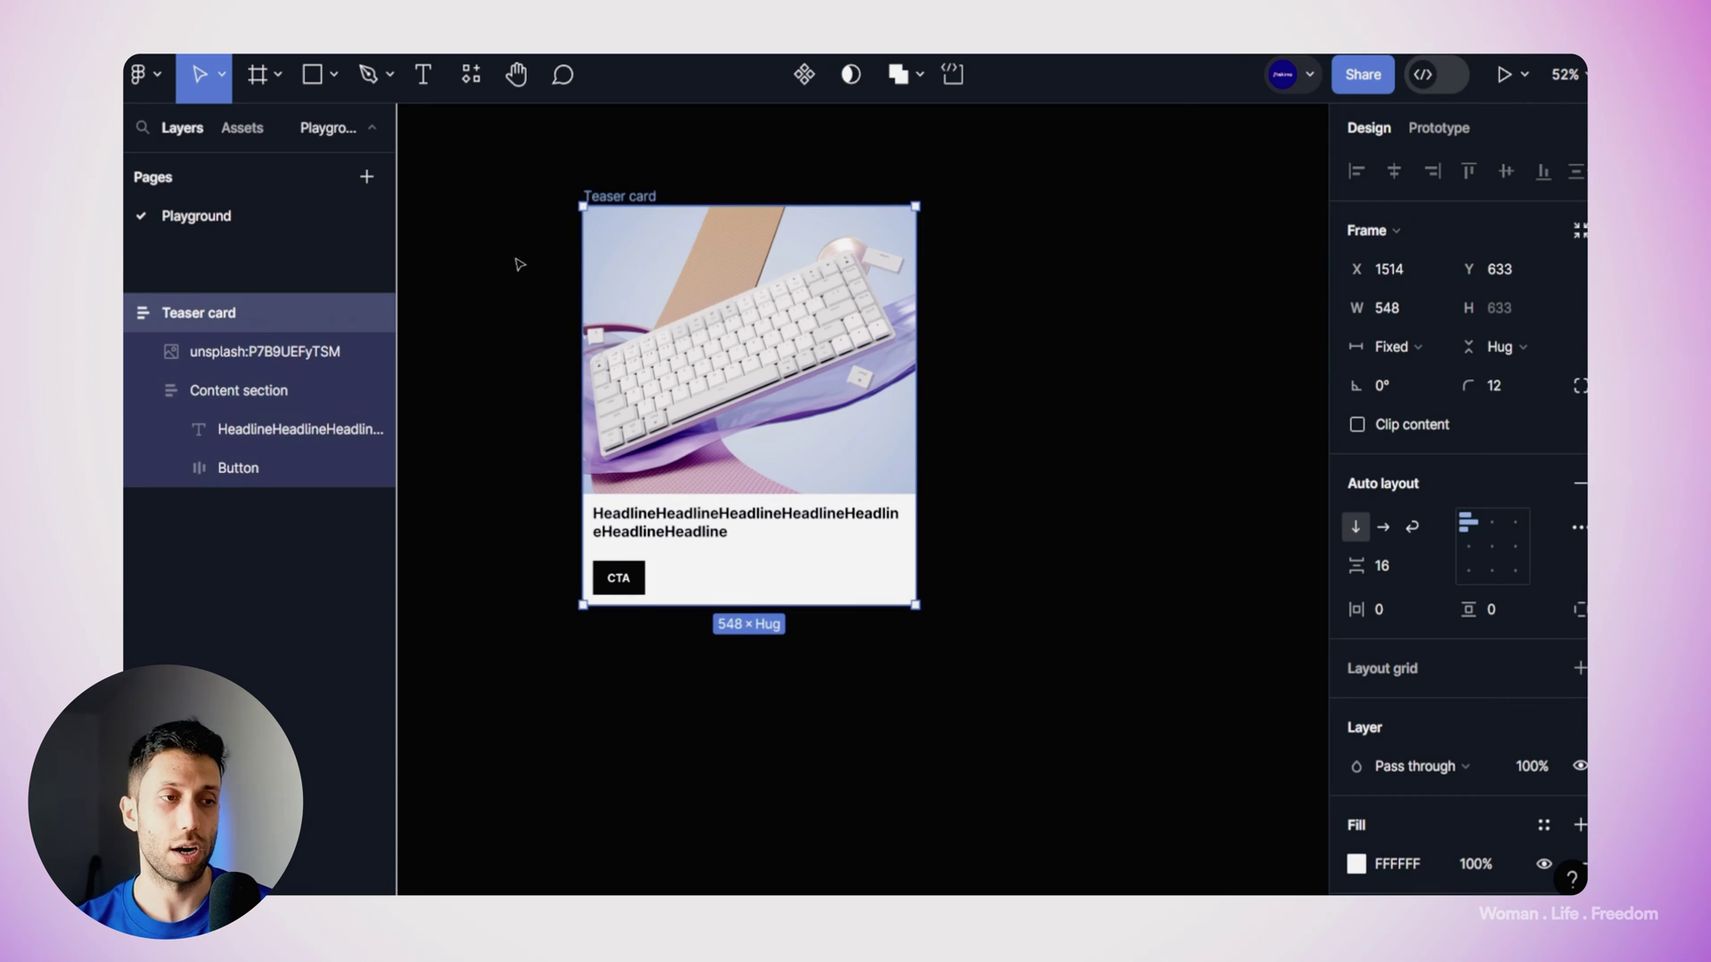
left_click(510, 527)
scroll(510, 526, "up", 3)
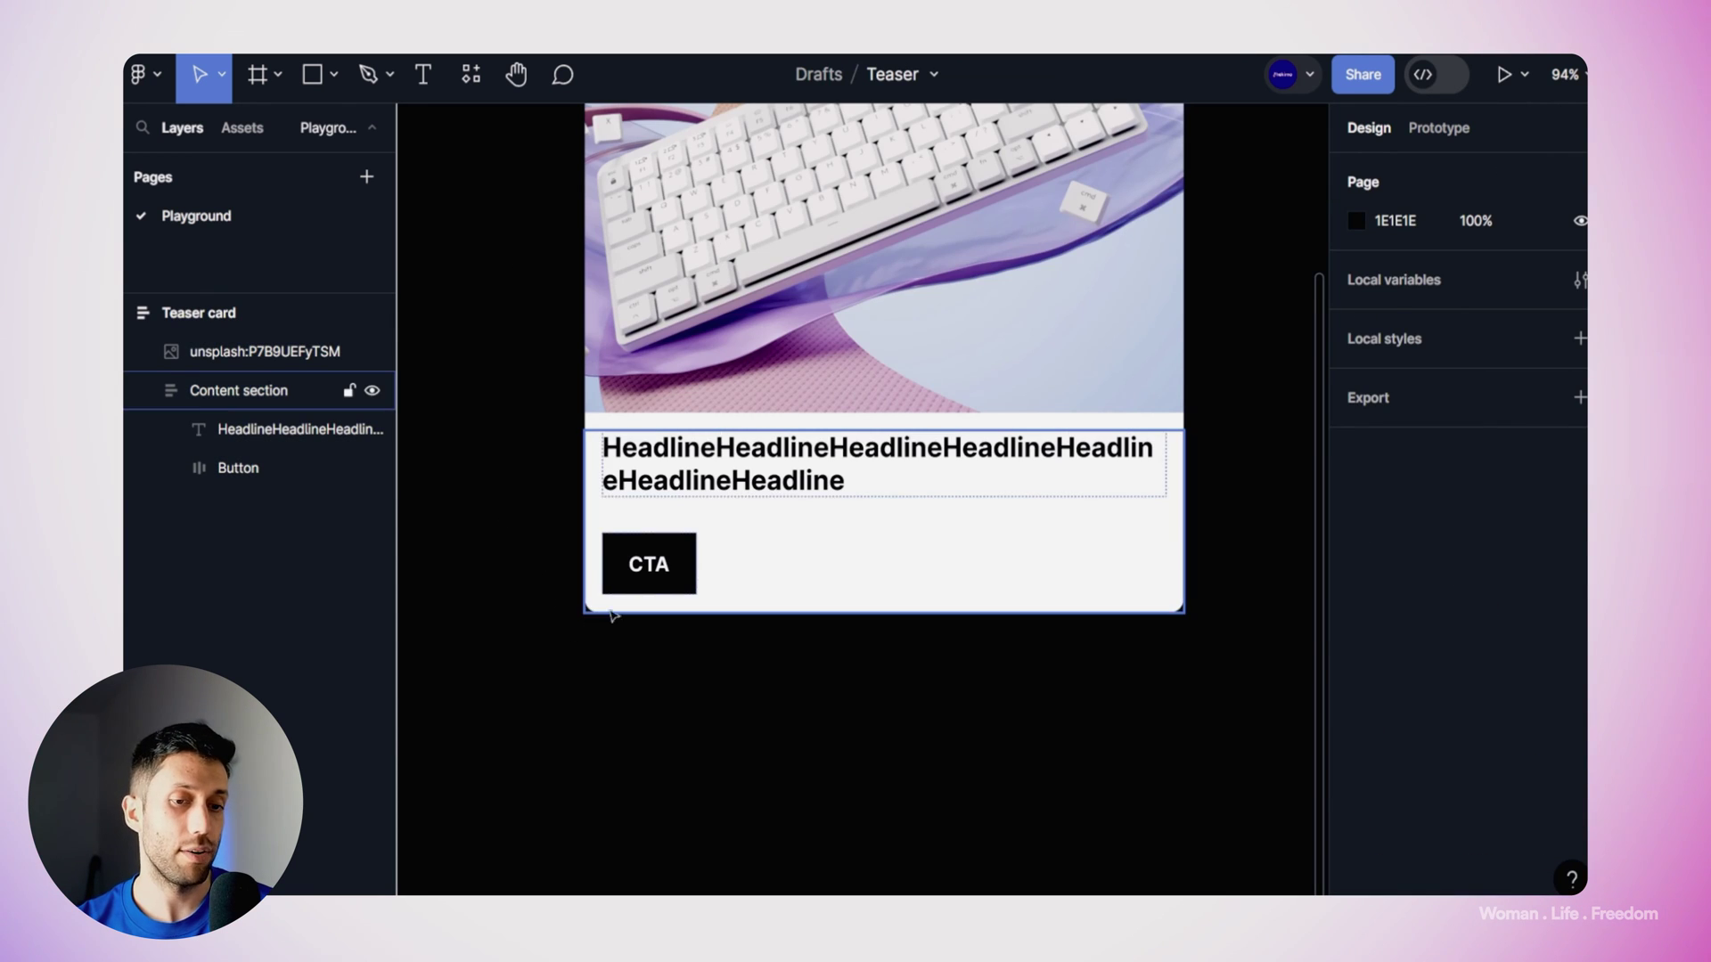
Step: Turn on Clip content for the Teaser card frame so its image follows the rounded corners
scroll(641, 591, "down", 3)
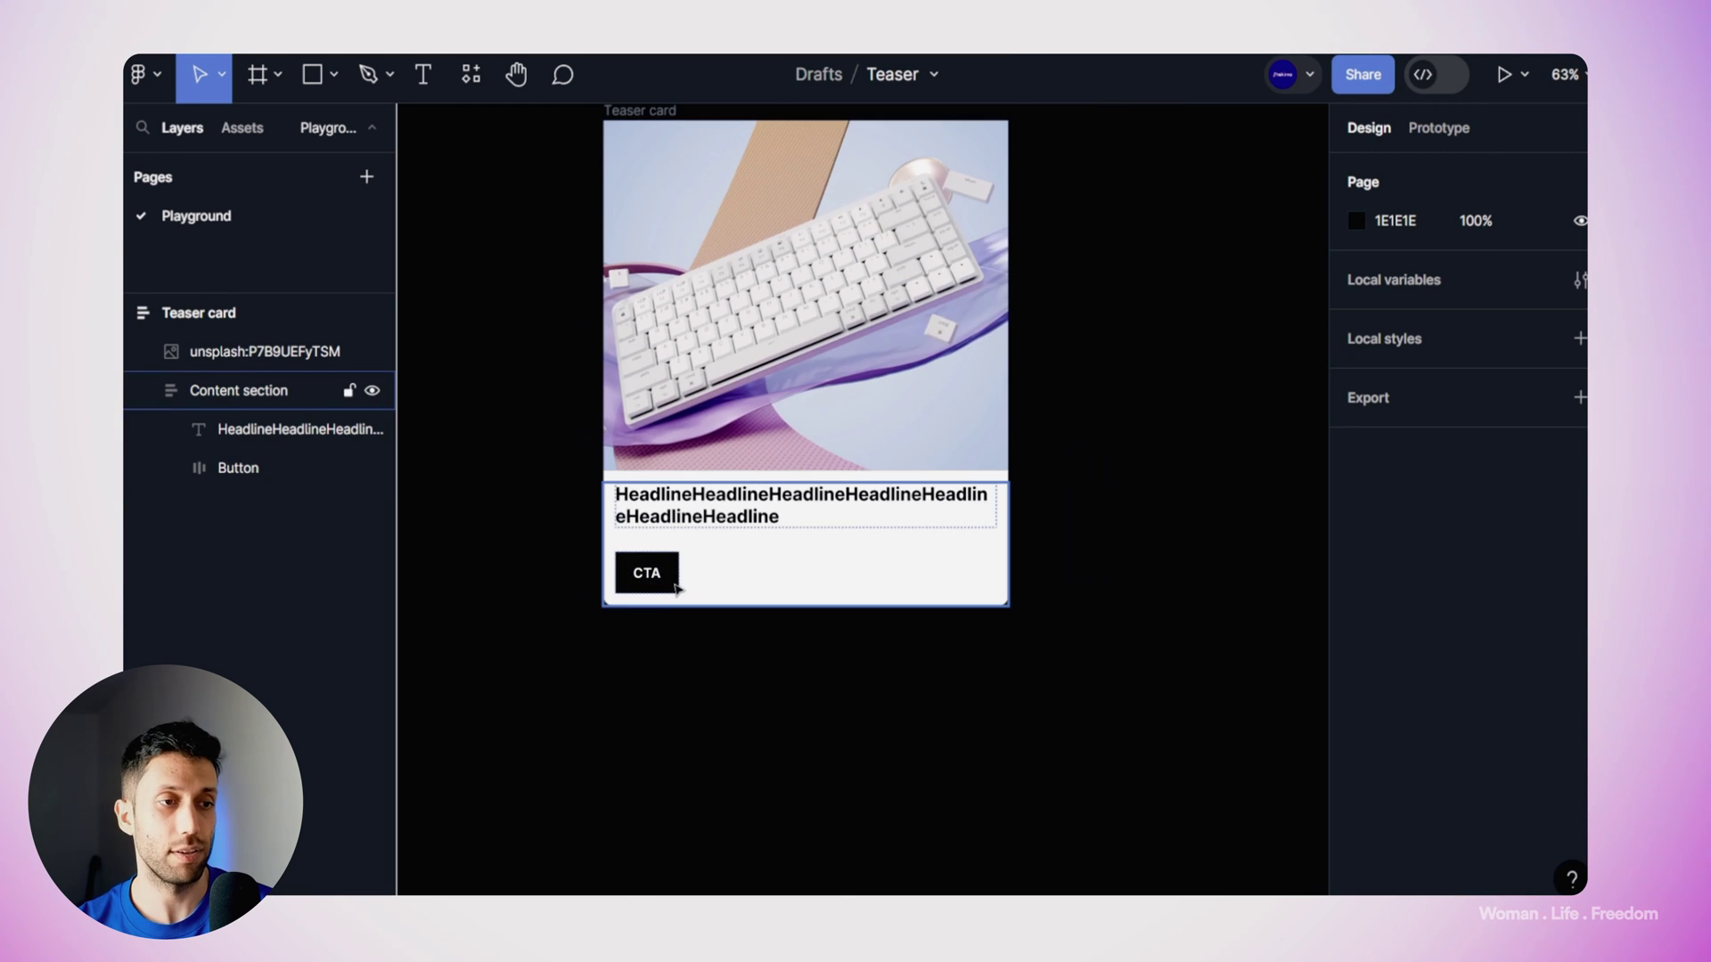
scroll(674, 588, "up", 3)
scroll(623, 348, "up", 5)
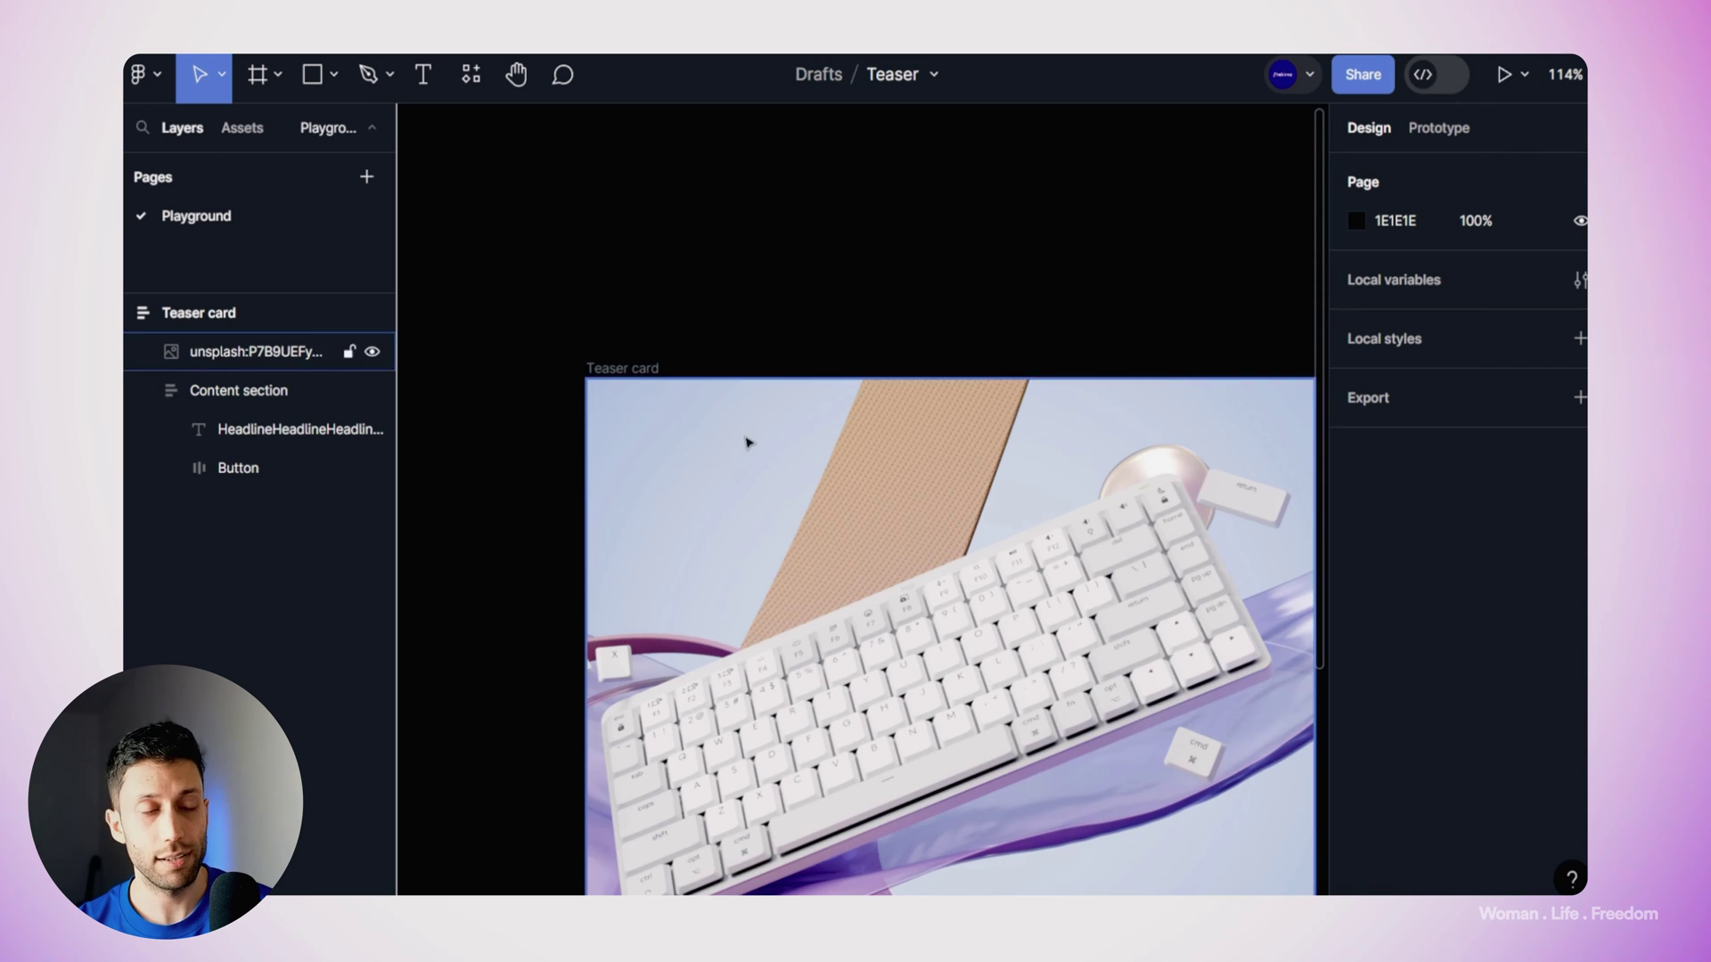
scroll(749, 443, "down", 3)
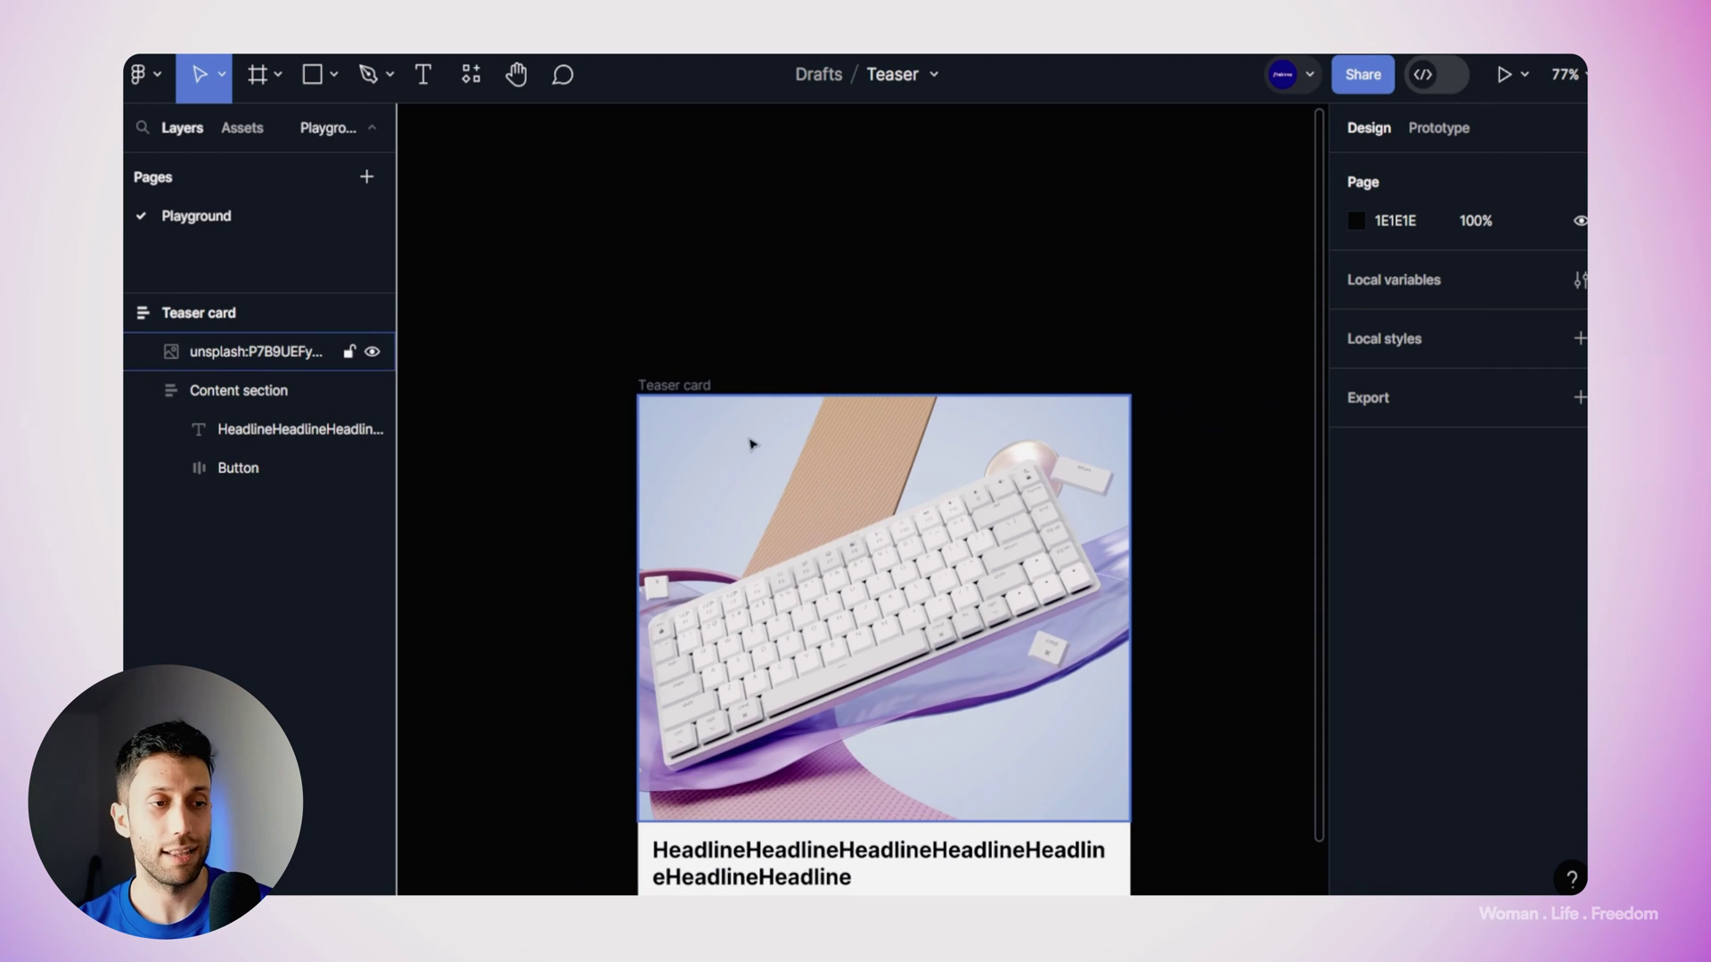
left_click(796, 518)
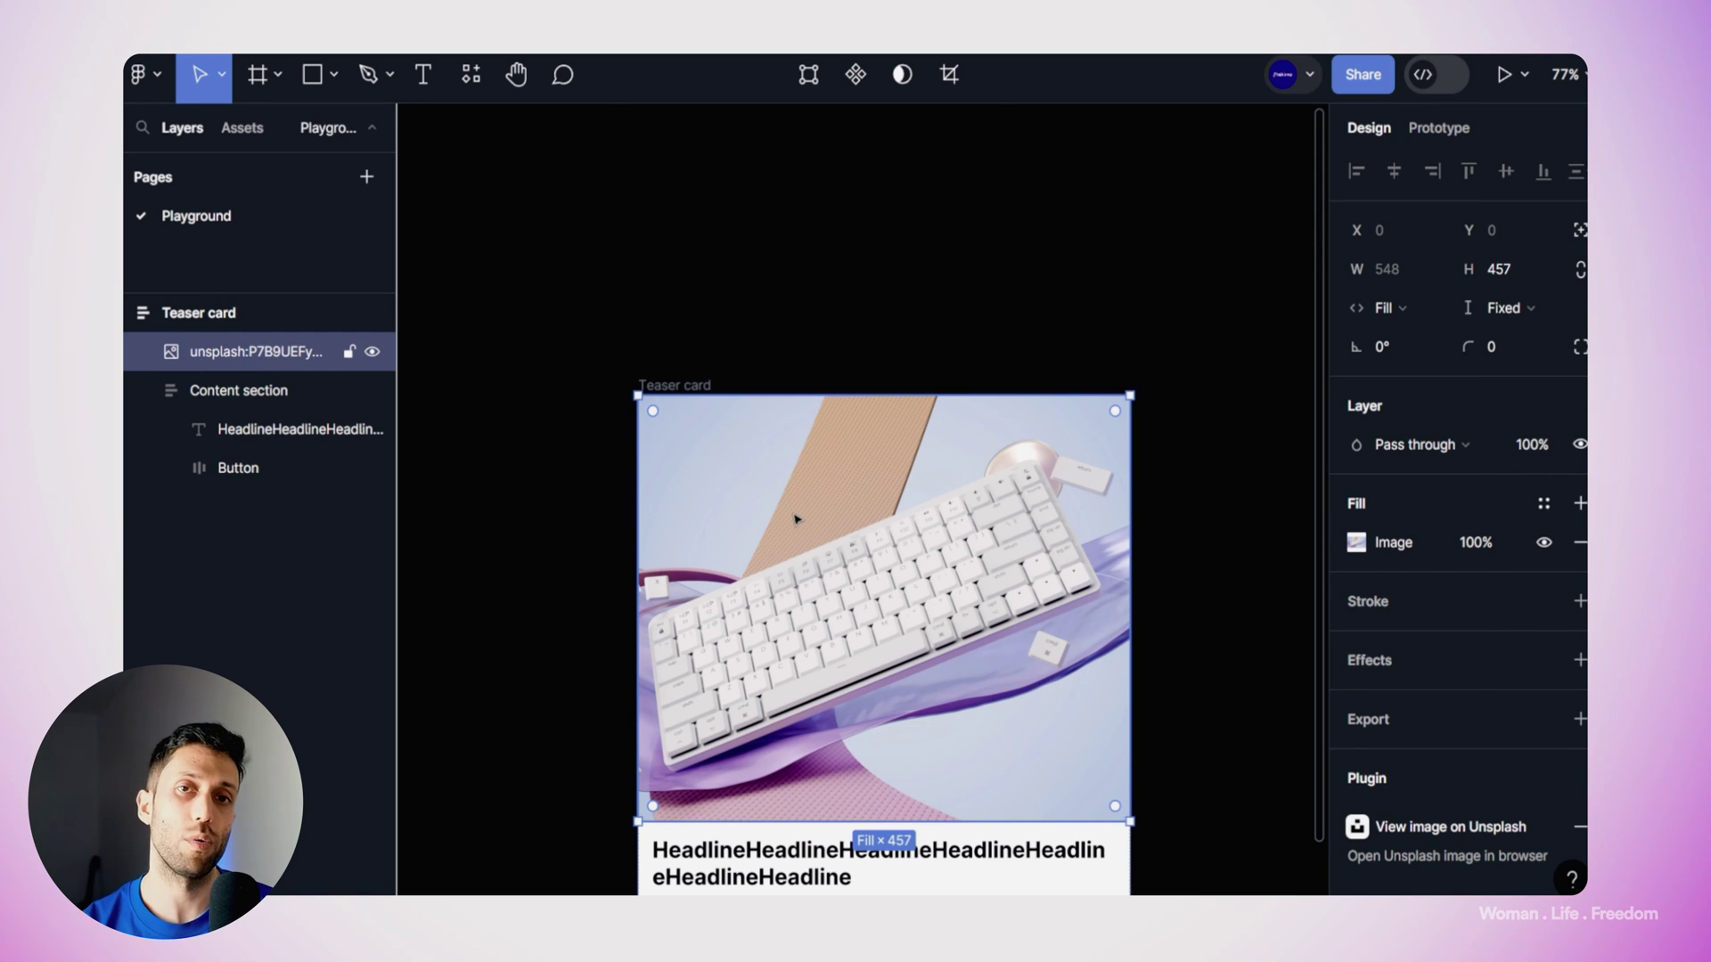
left_click(753, 335)
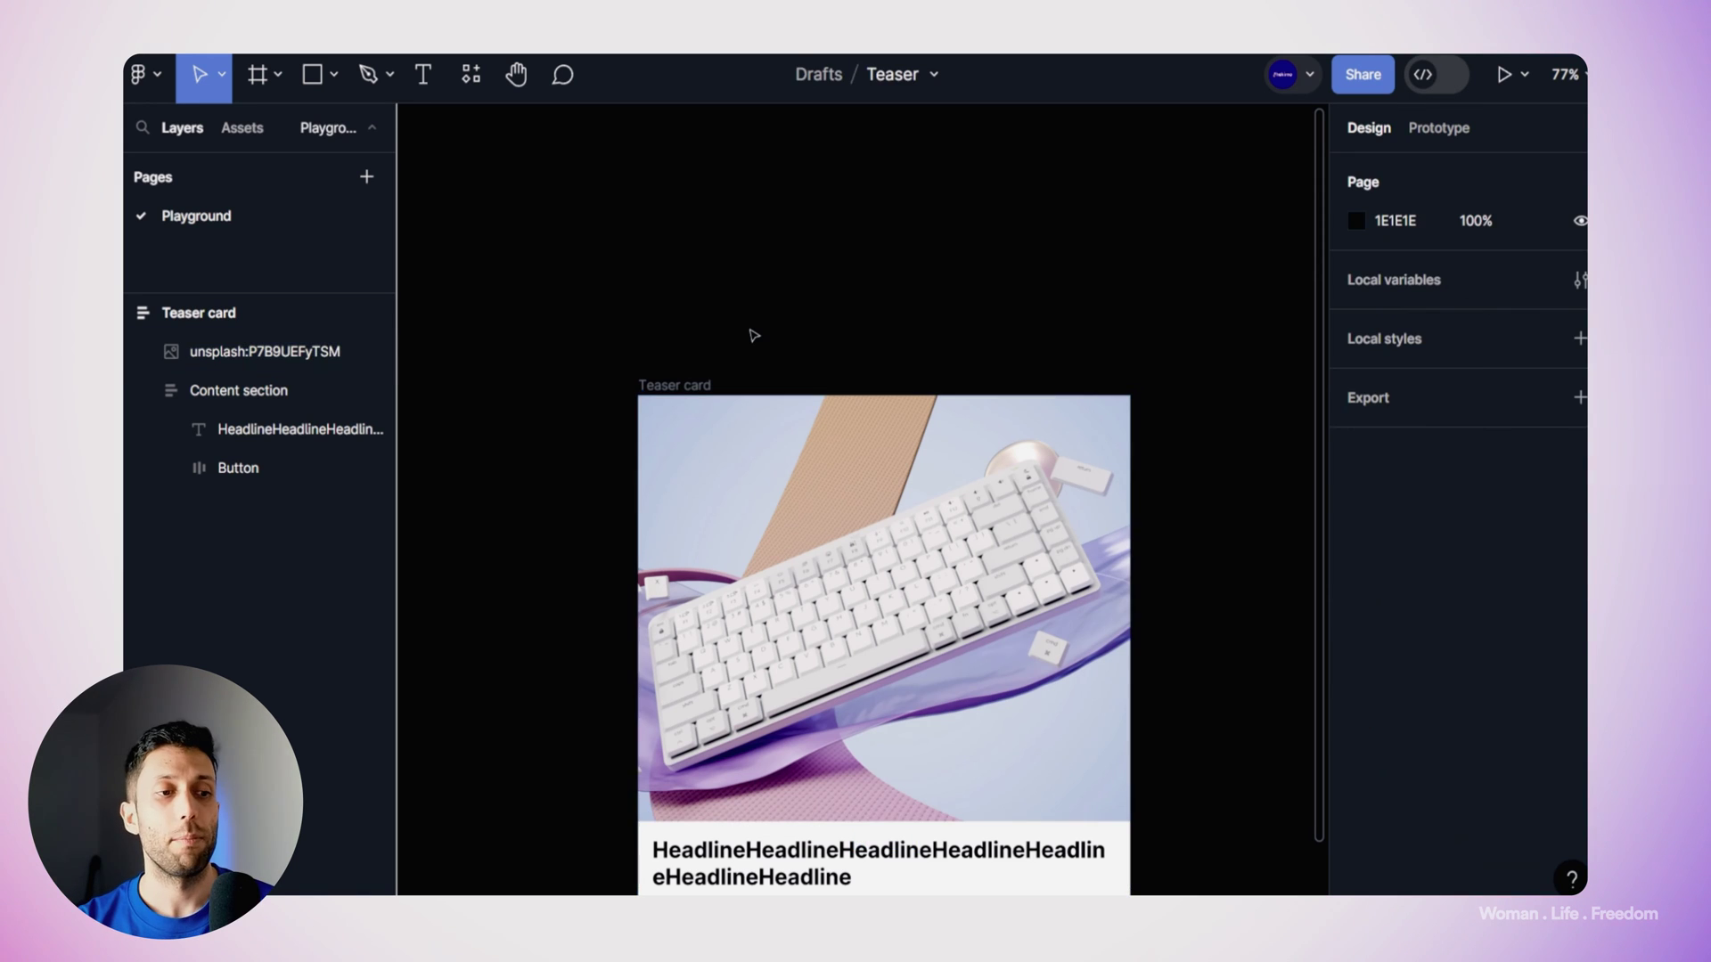
left_click(696, 385)
scroll(763, 359, "down", 2)
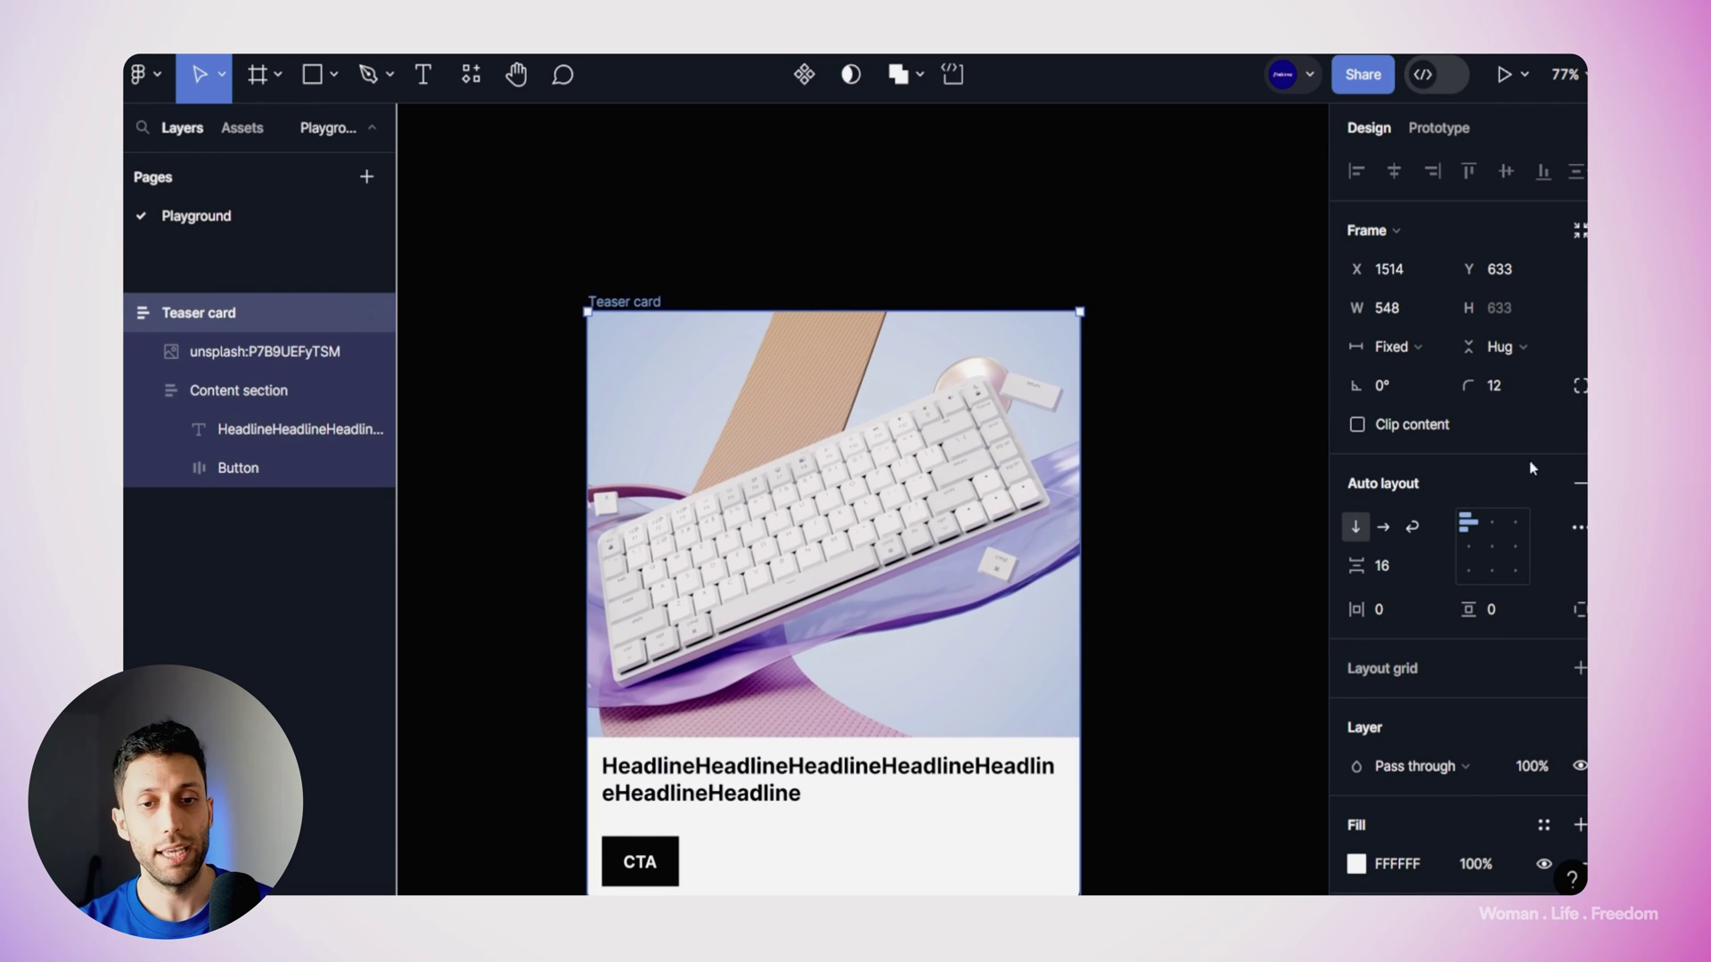
left_click(1358, 425)
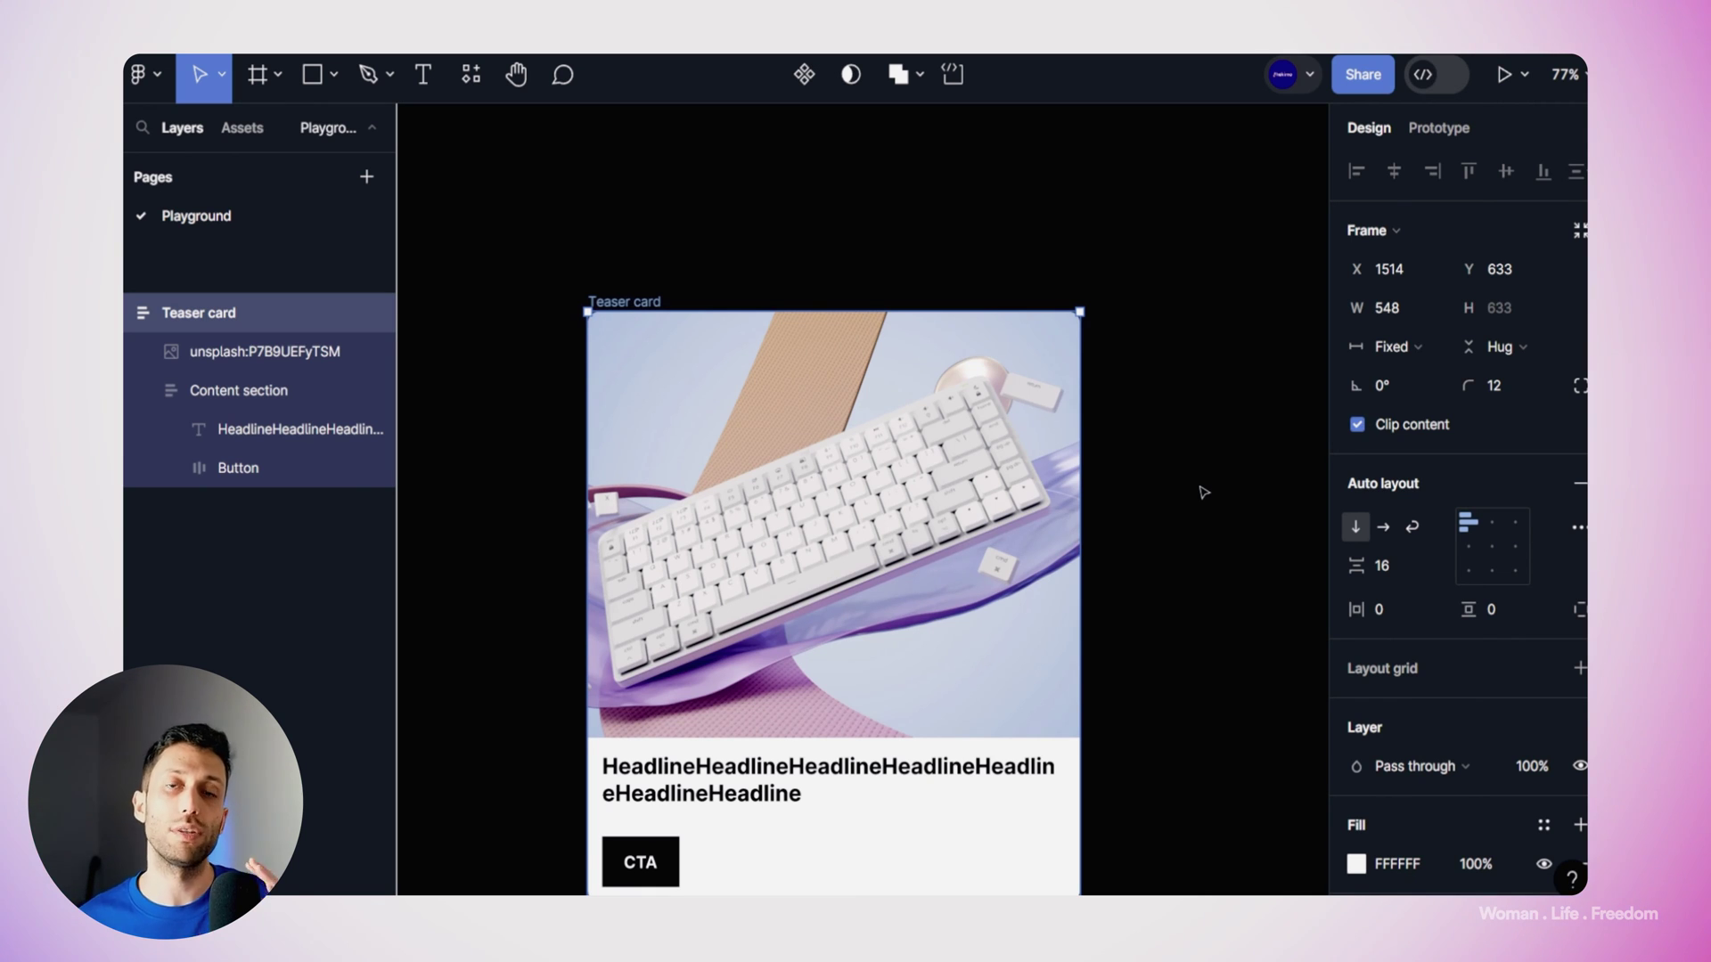
left_click(1203, 492)
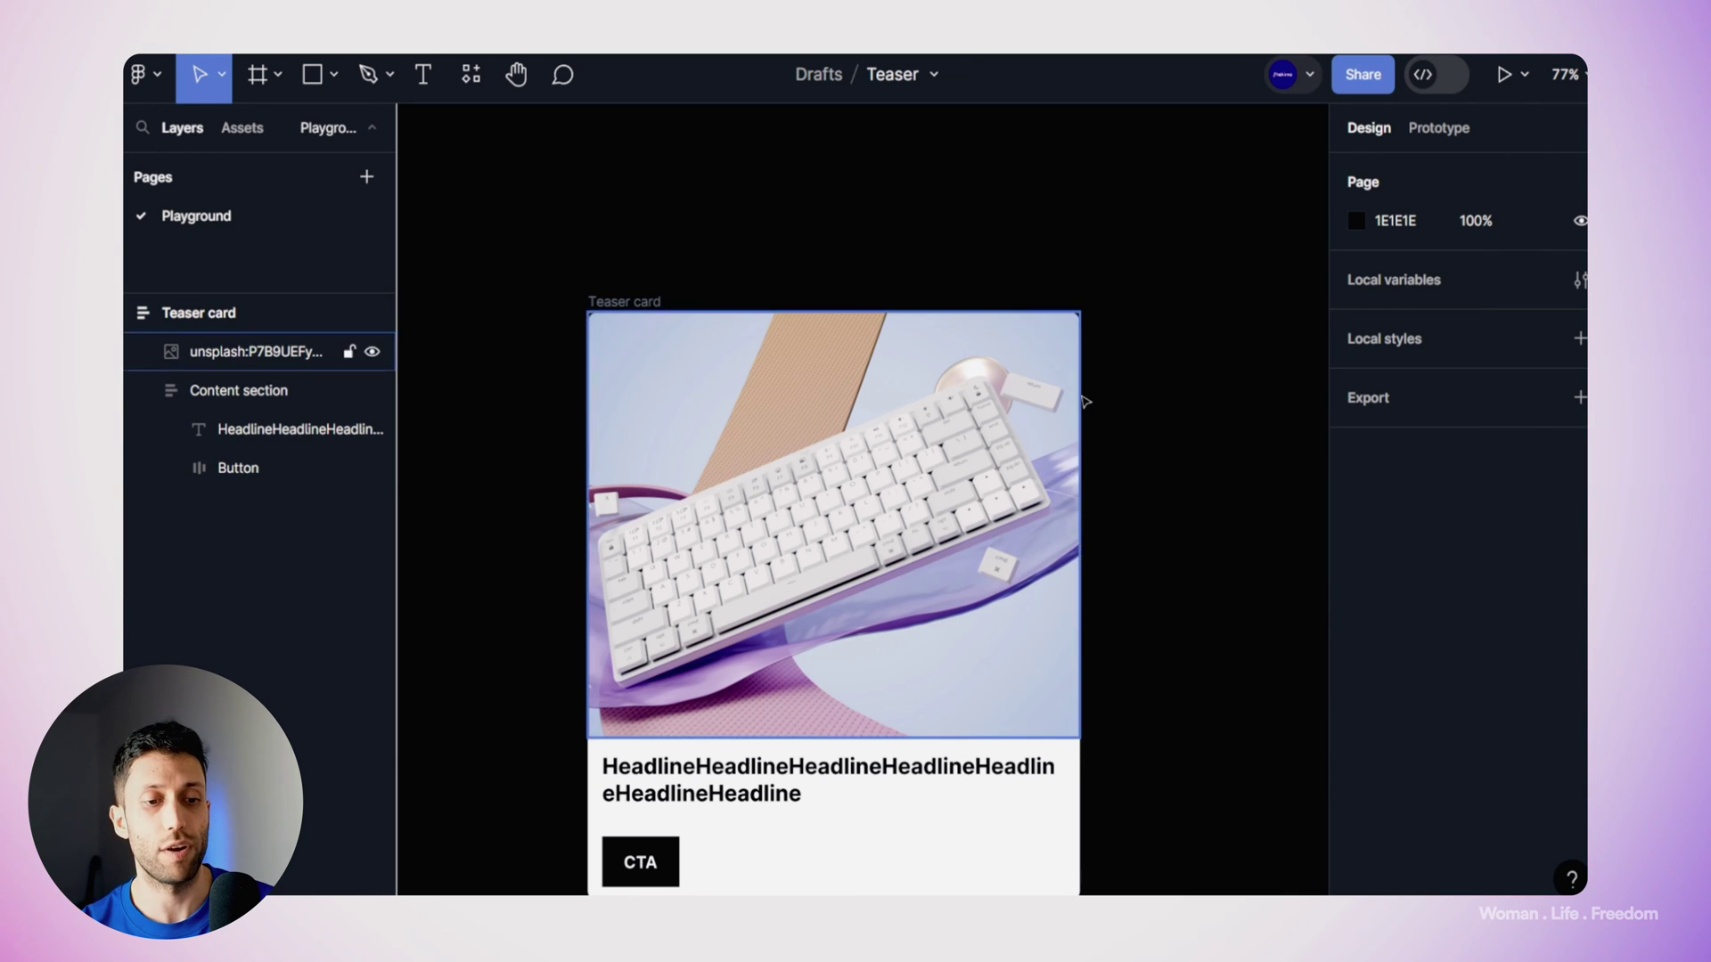
Step: Add a drop shadow effect to the Teaser card frame
left_click(1076, 322)
key("shift+2")
scroll(1416, 684, "down", 3)
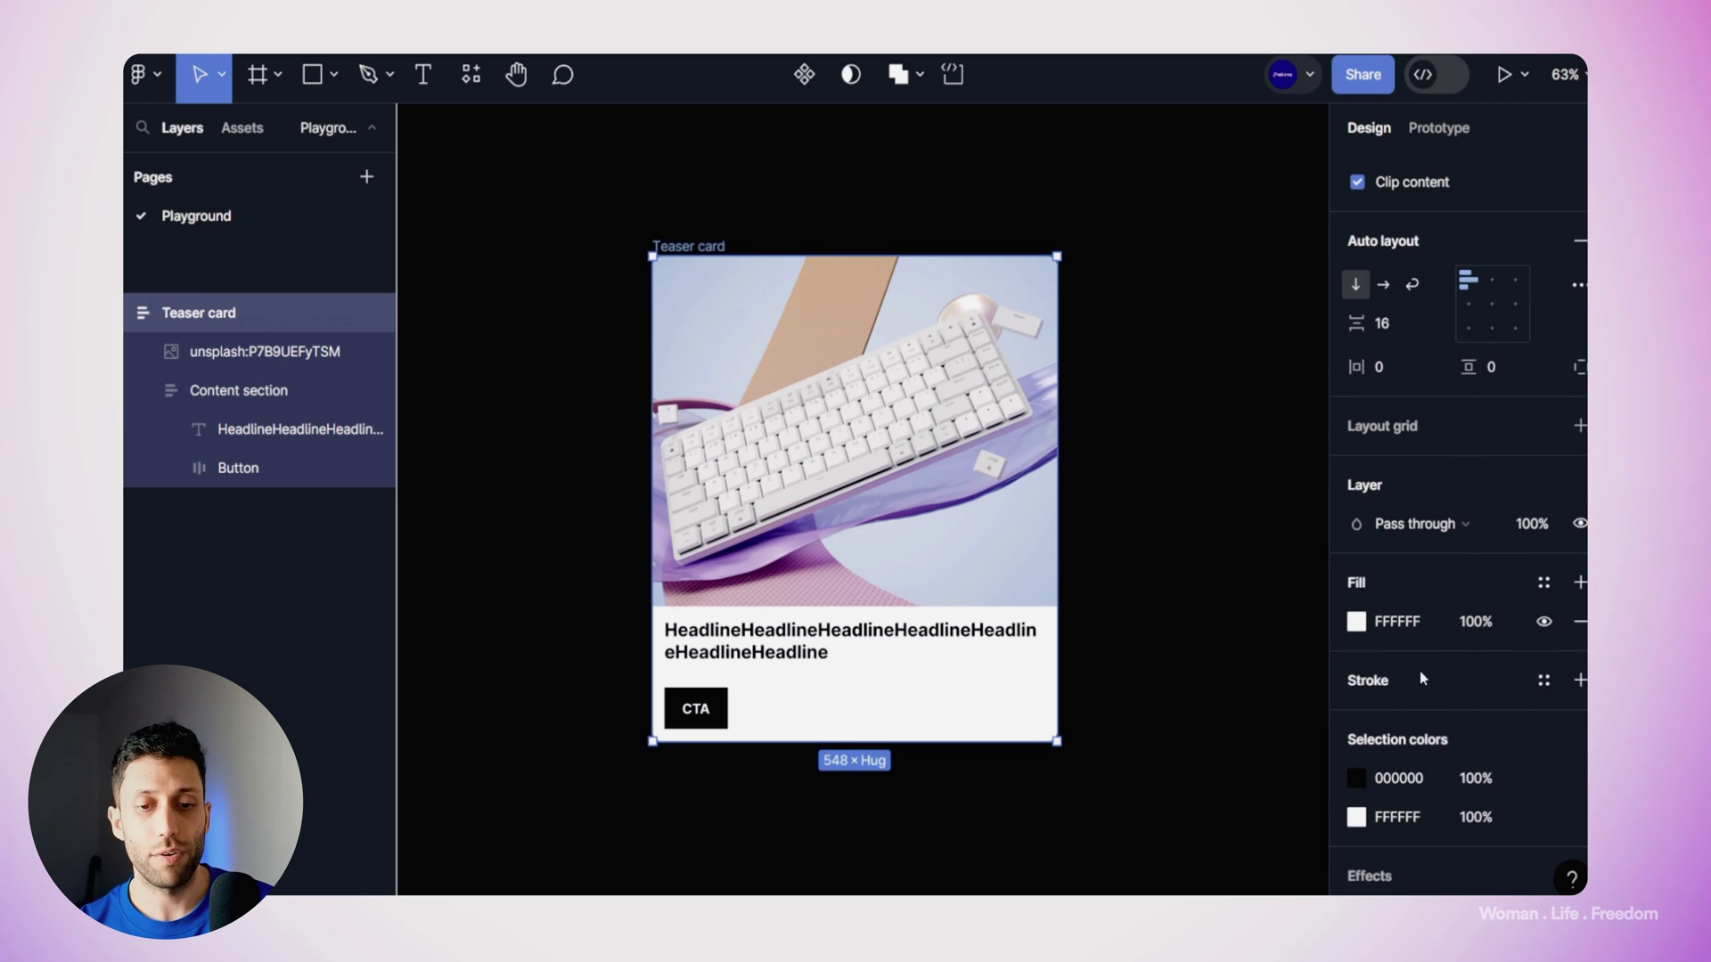
scroll(1425, 678, "down", 2)
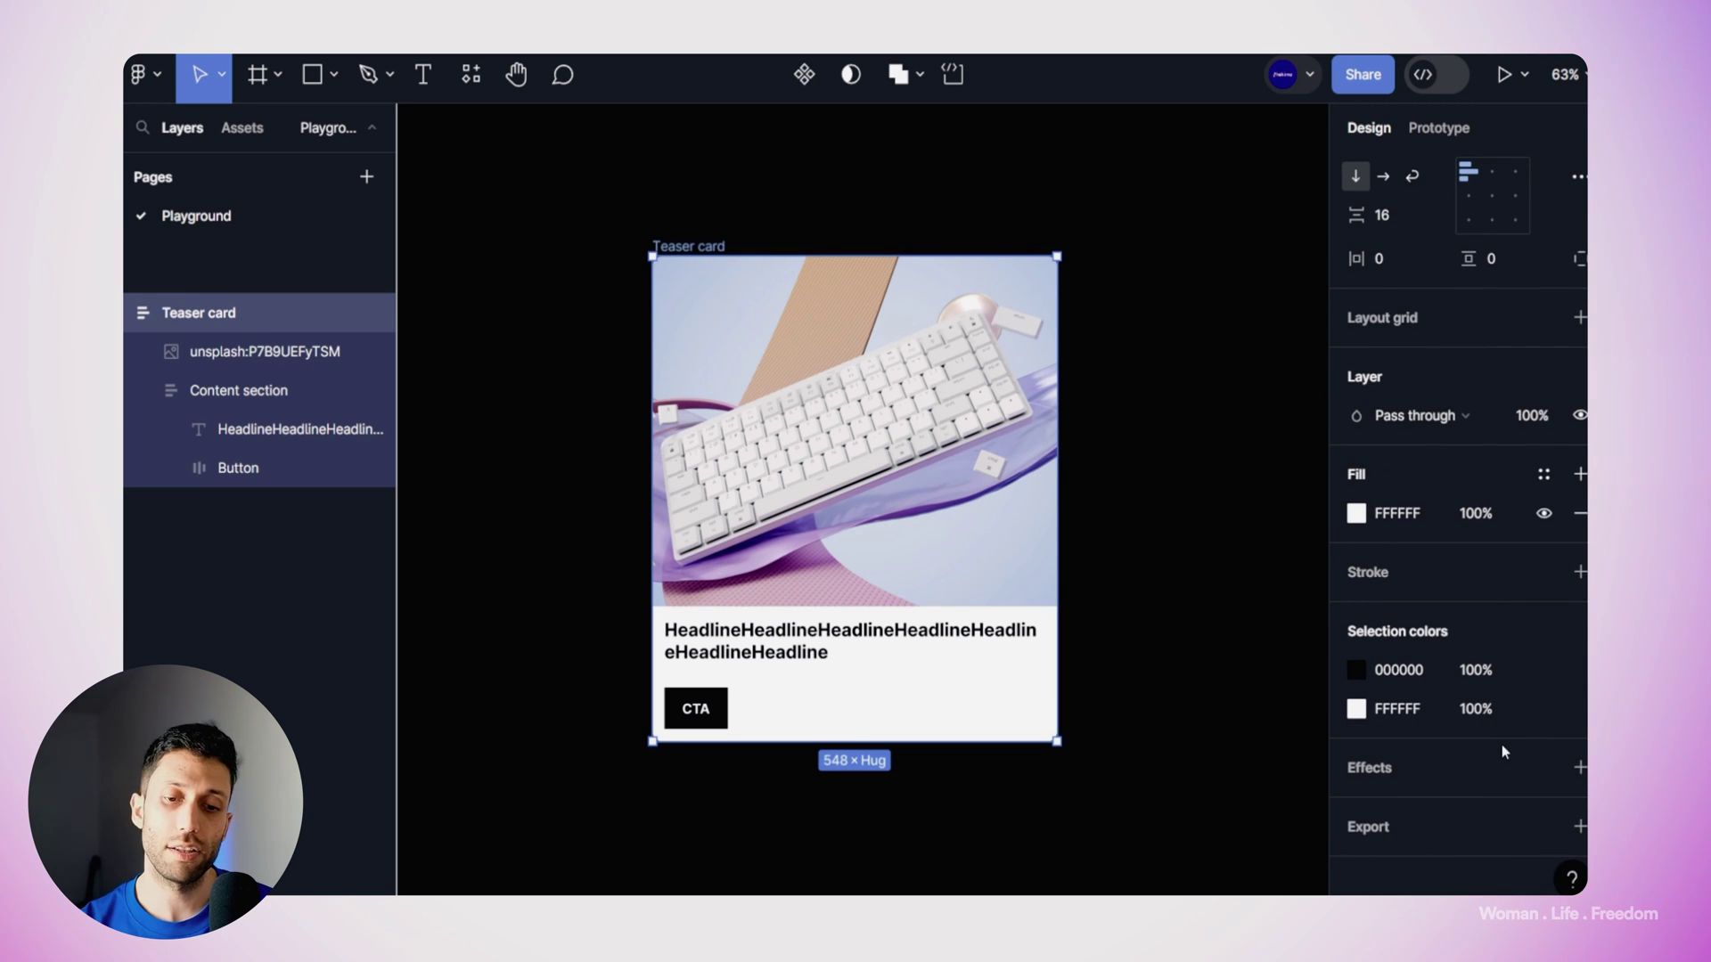
left_click(1579, 769)
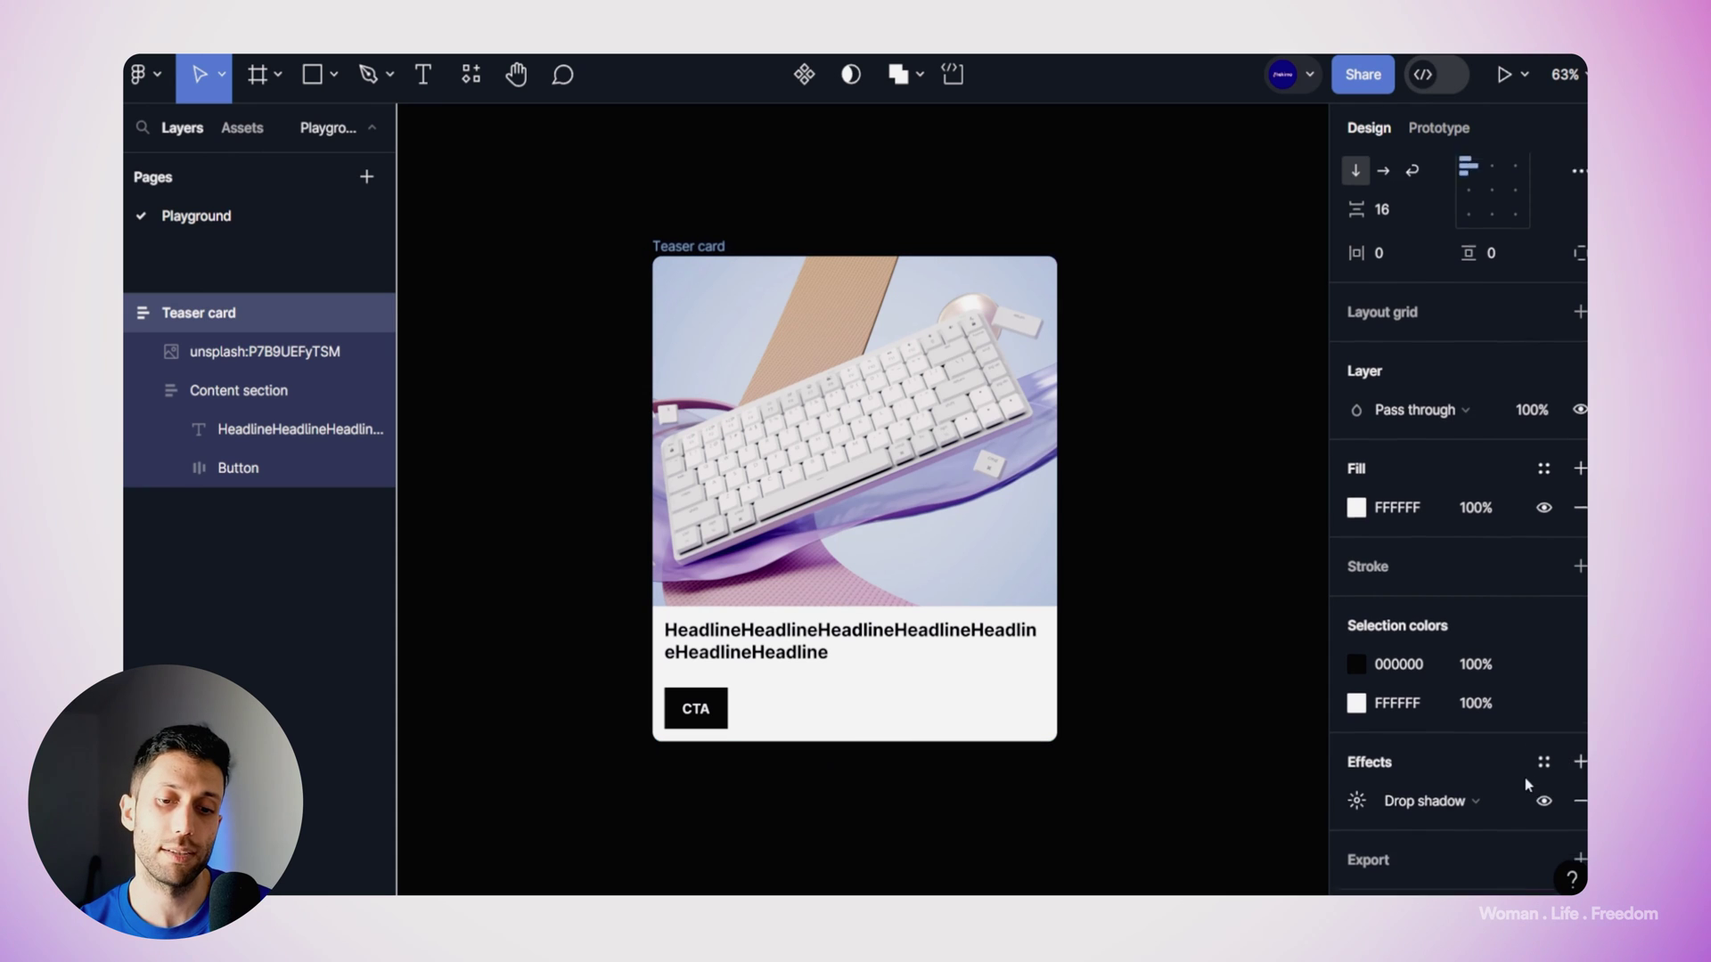
scroll(1524, 776, "down", 1)
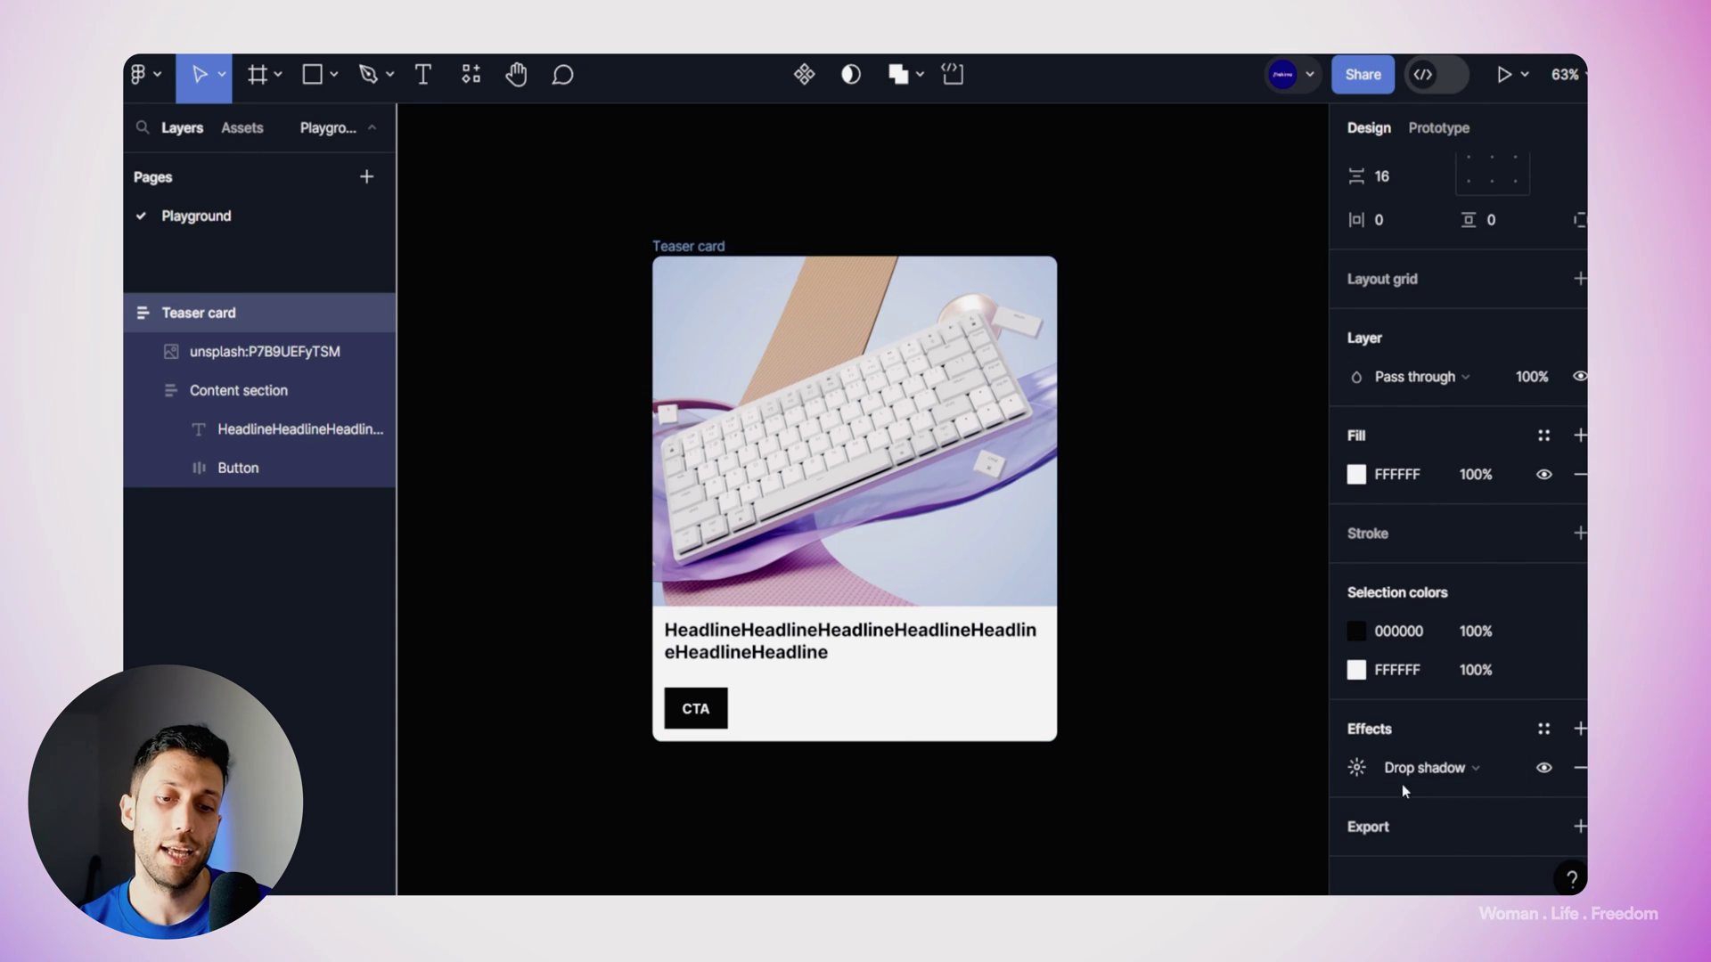
Step: Set the Teaser card's drop shadow to a blur of 24 and an opacity of 15%, and deselect the card
left_click(1355, 766)
left_click_drag(1205, 791, 1205, 792)
left_click(1248, 791)
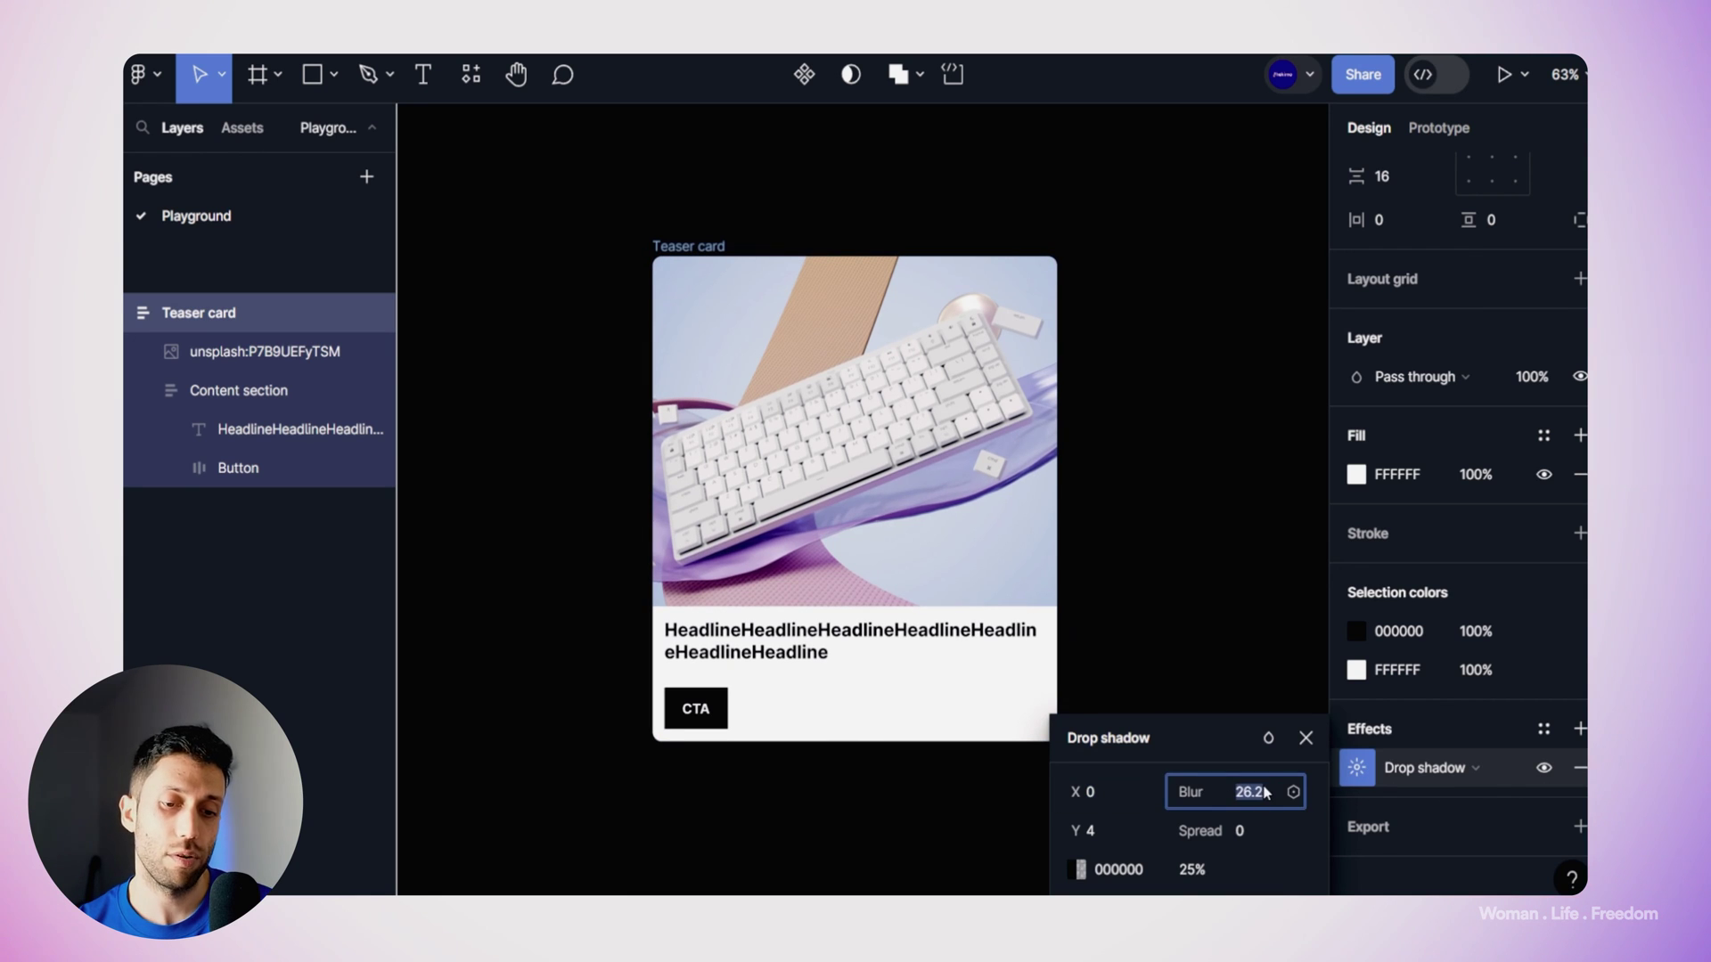
type("24")
left_click(1189, 870)
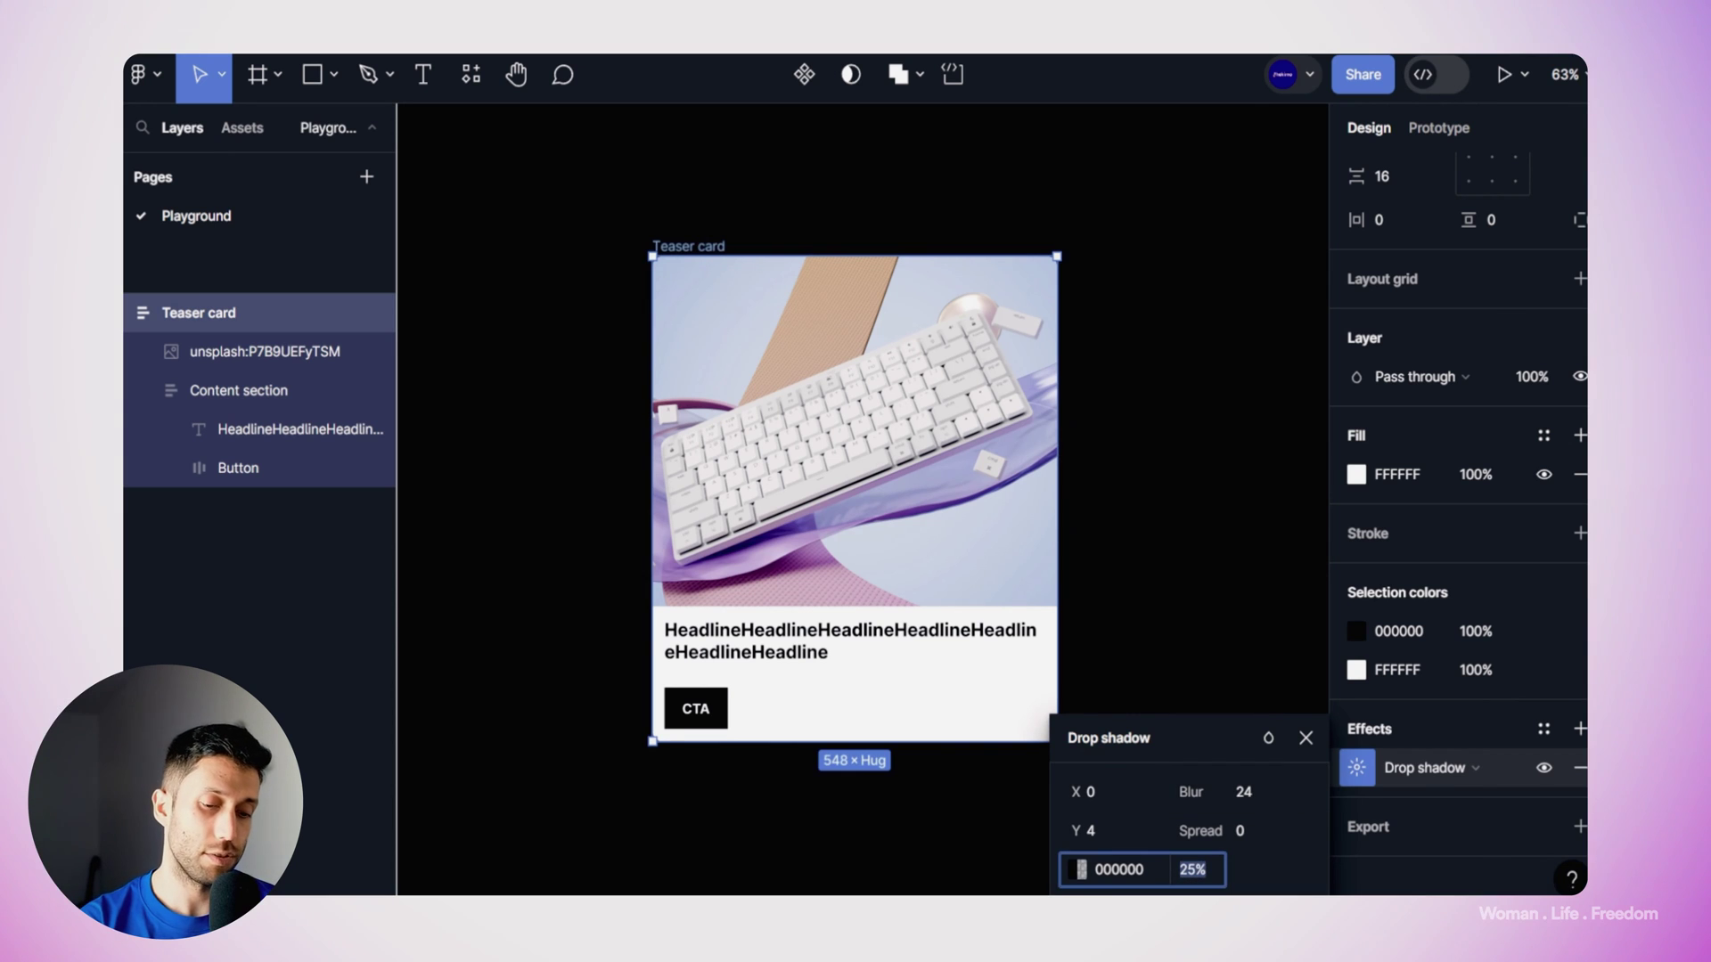
type("15")
key("Return")
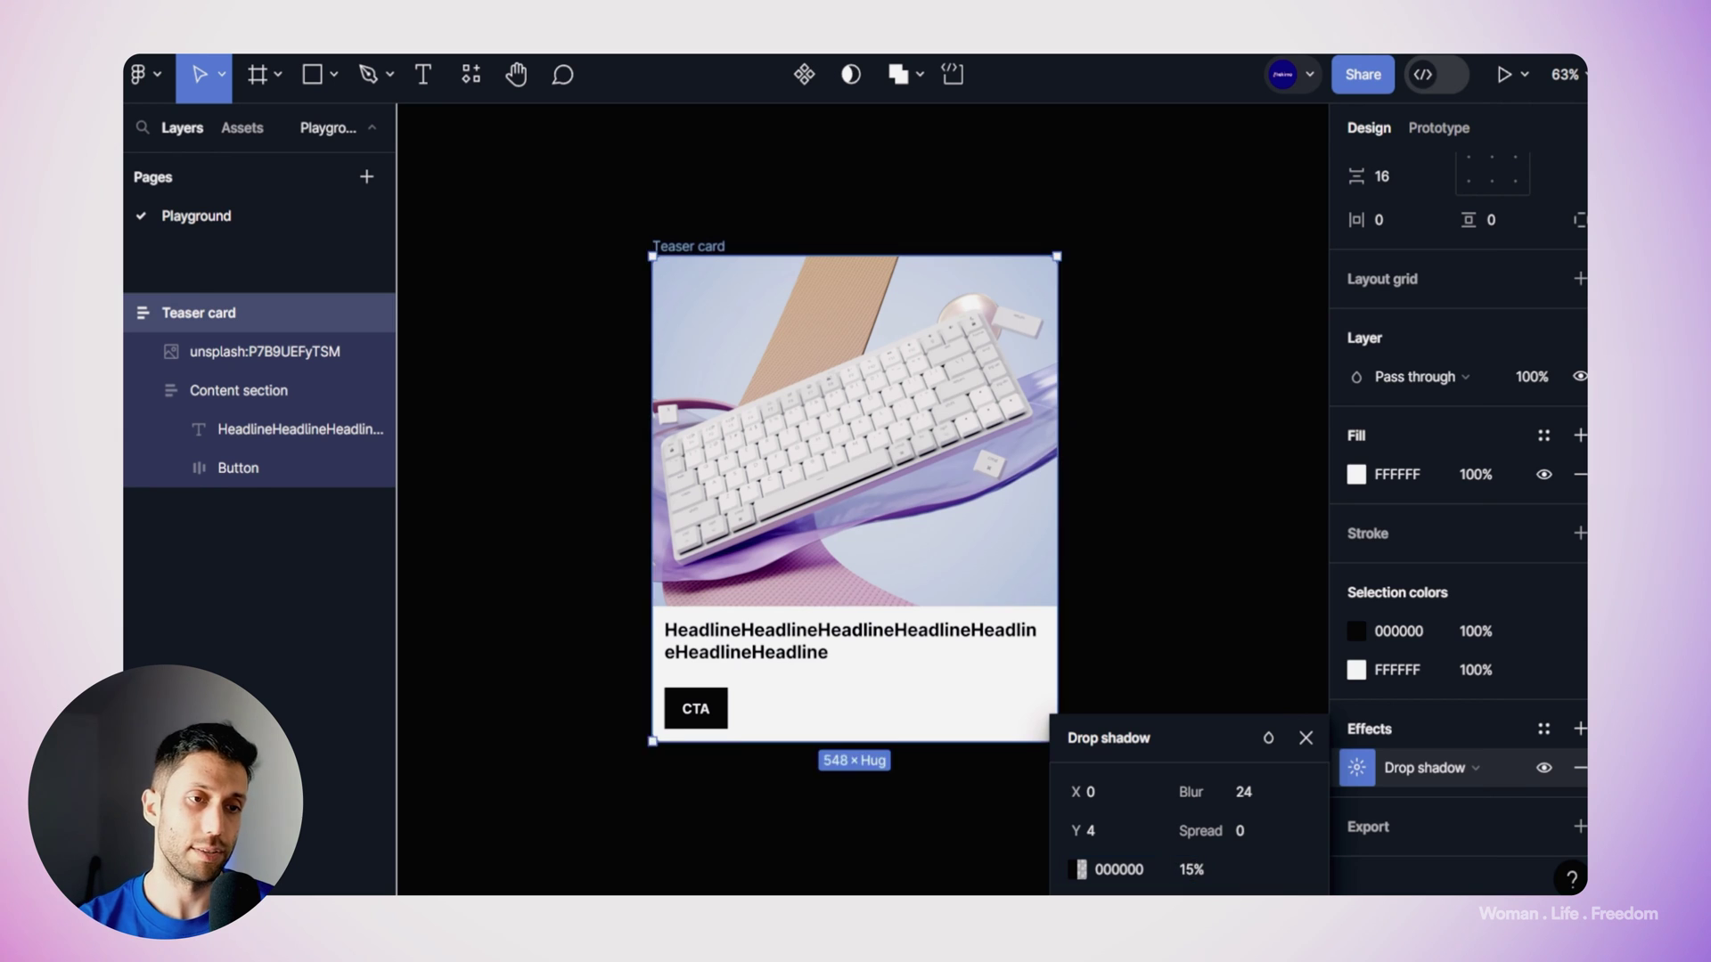
left_click(538, 370)
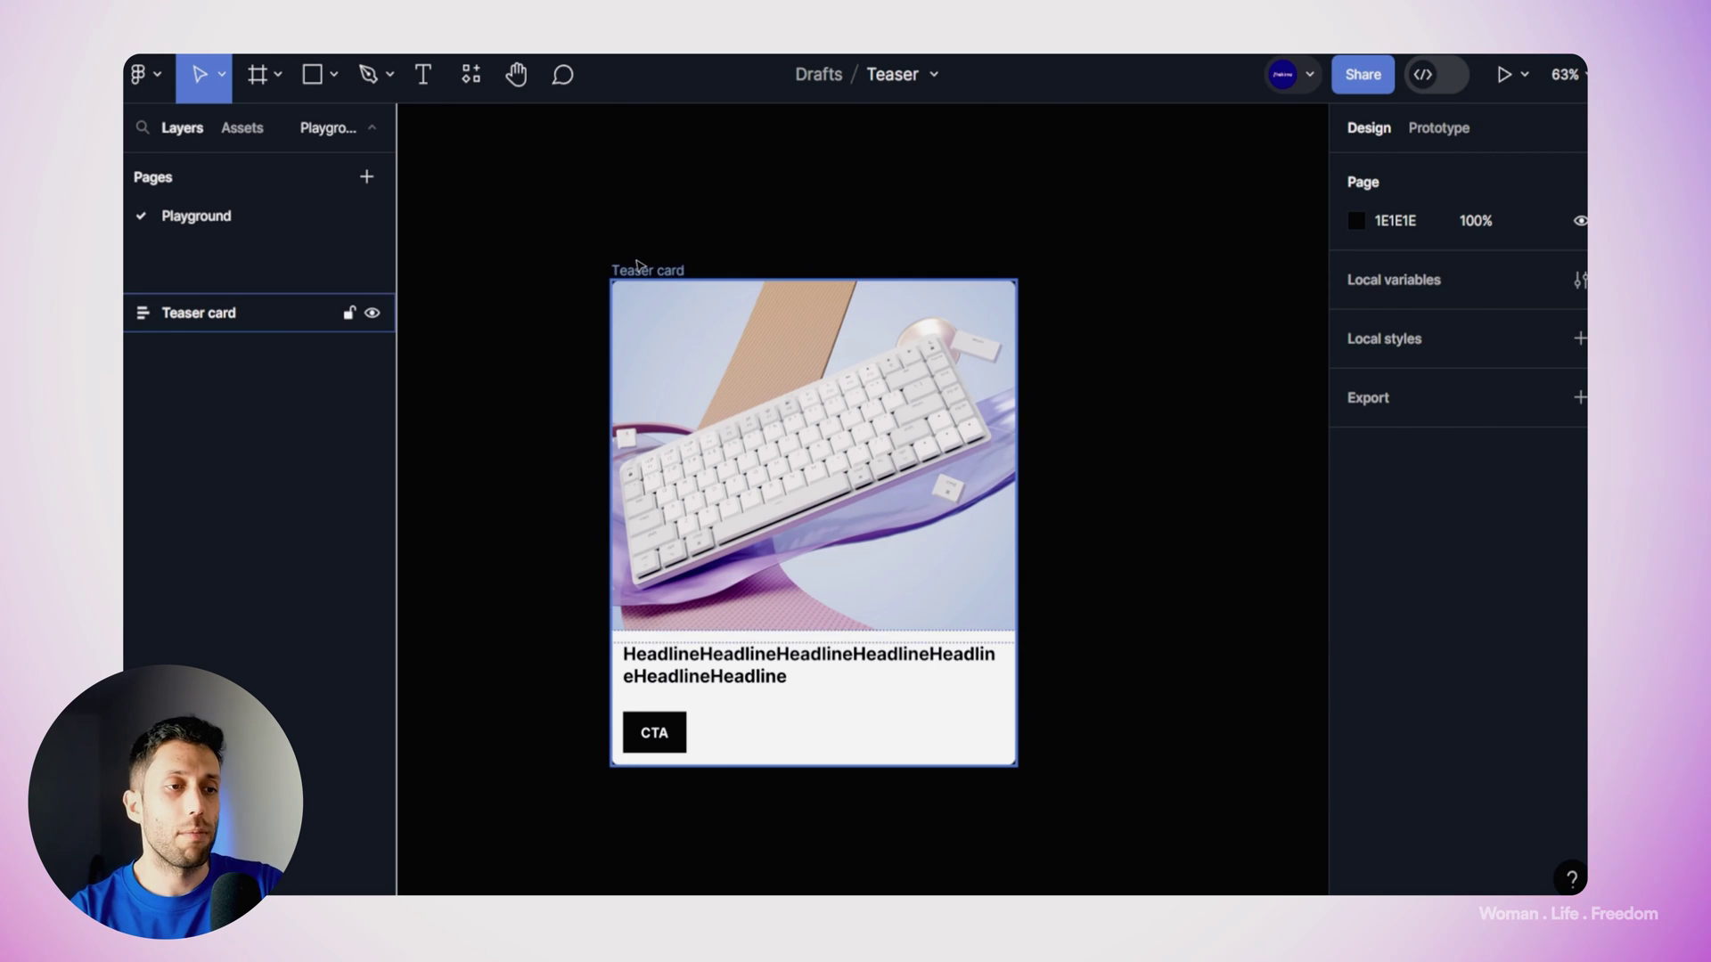
Step: Turn the Teaser card into a component and place an instance of it to its right at X 2956, Y 522
left_click(664, 320)
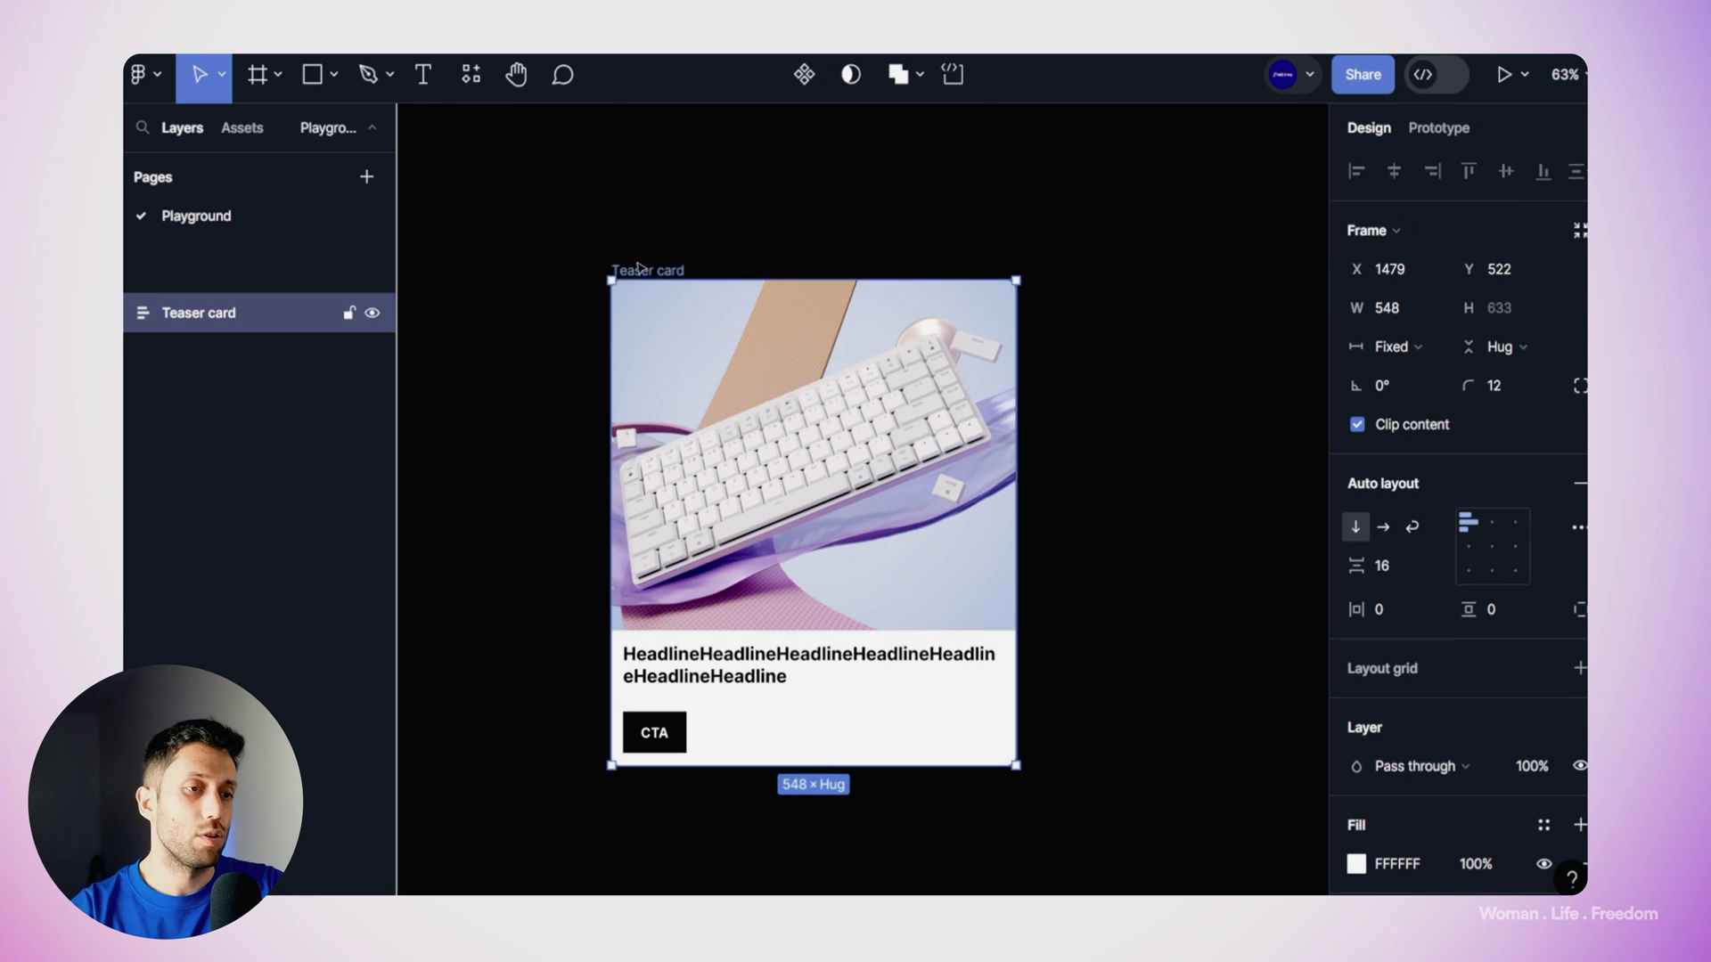
left_click(805, 75)
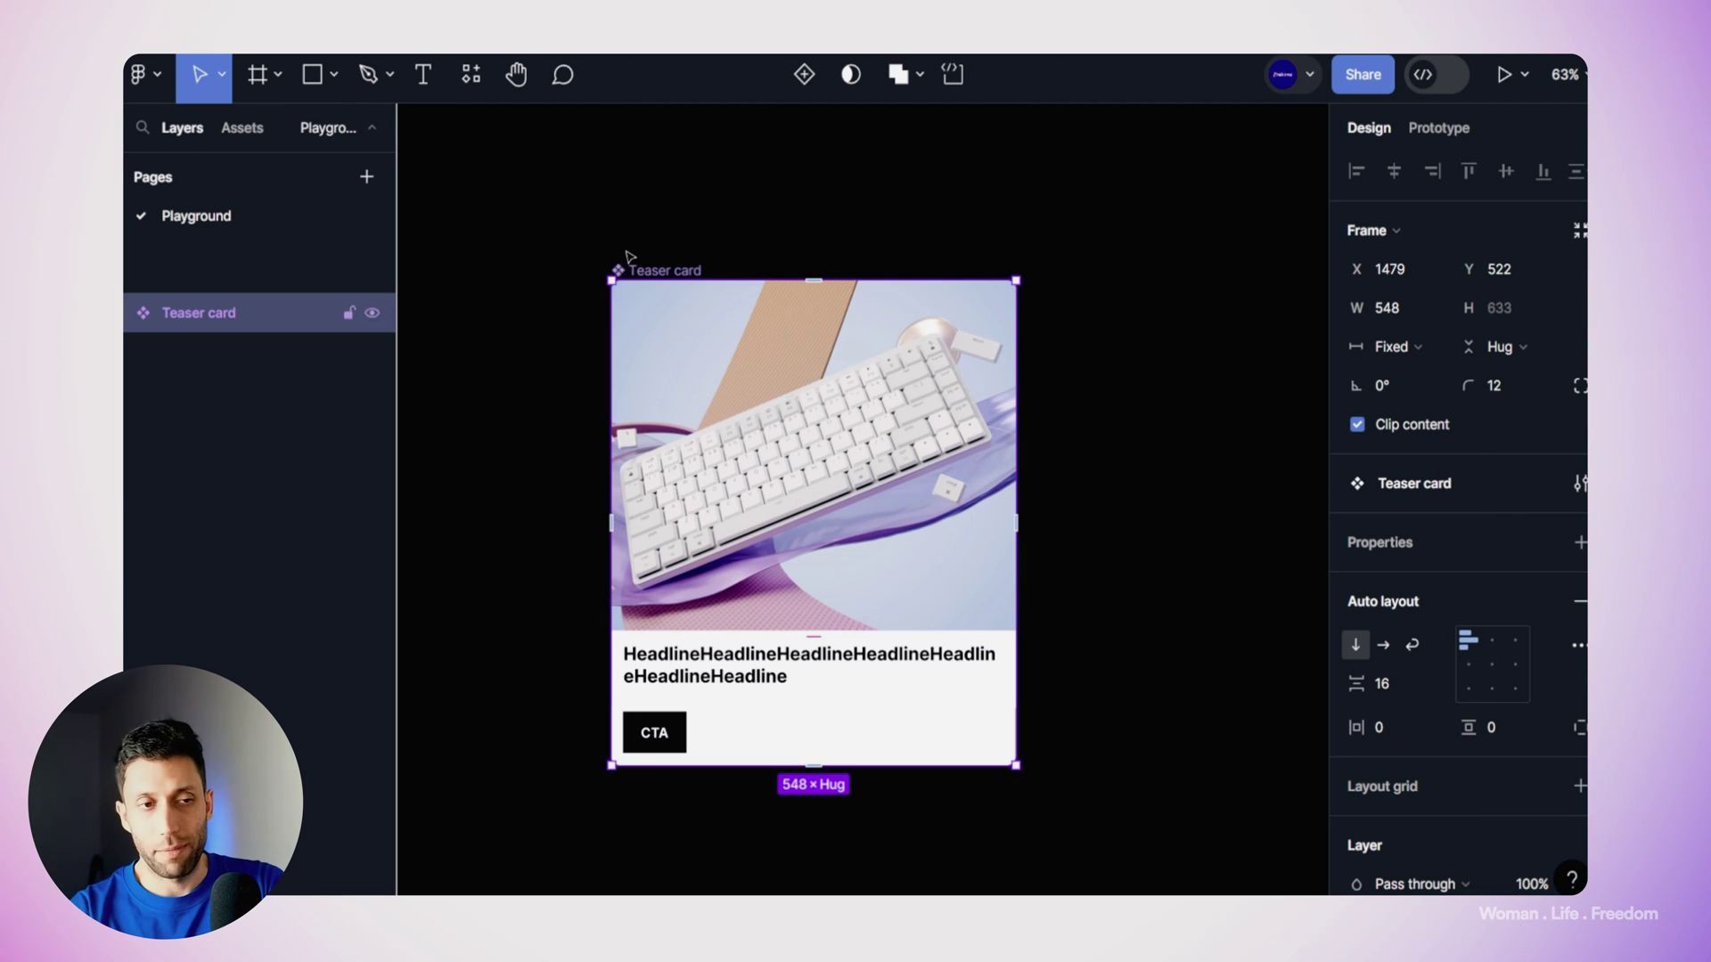
scroll(621, 261, "down", 5)
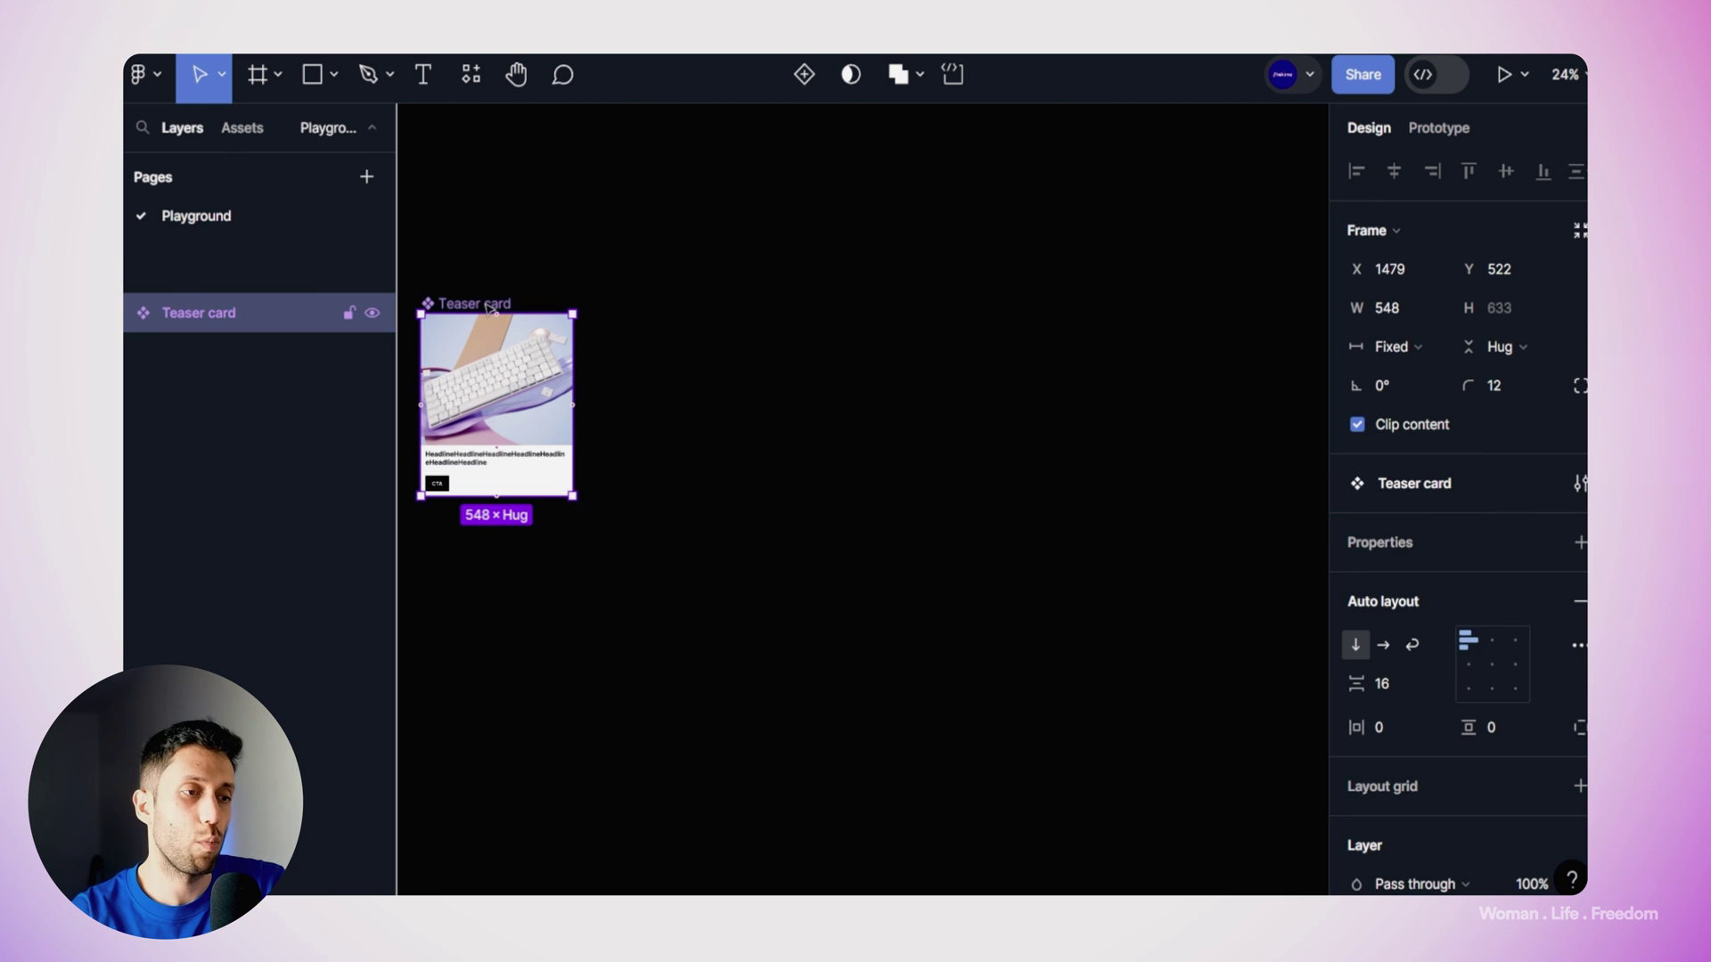
left_click_drag(463, 310, 871, 285)
scroll(890, 352, "up", 2)
scroll(890, 353, "up", 3)
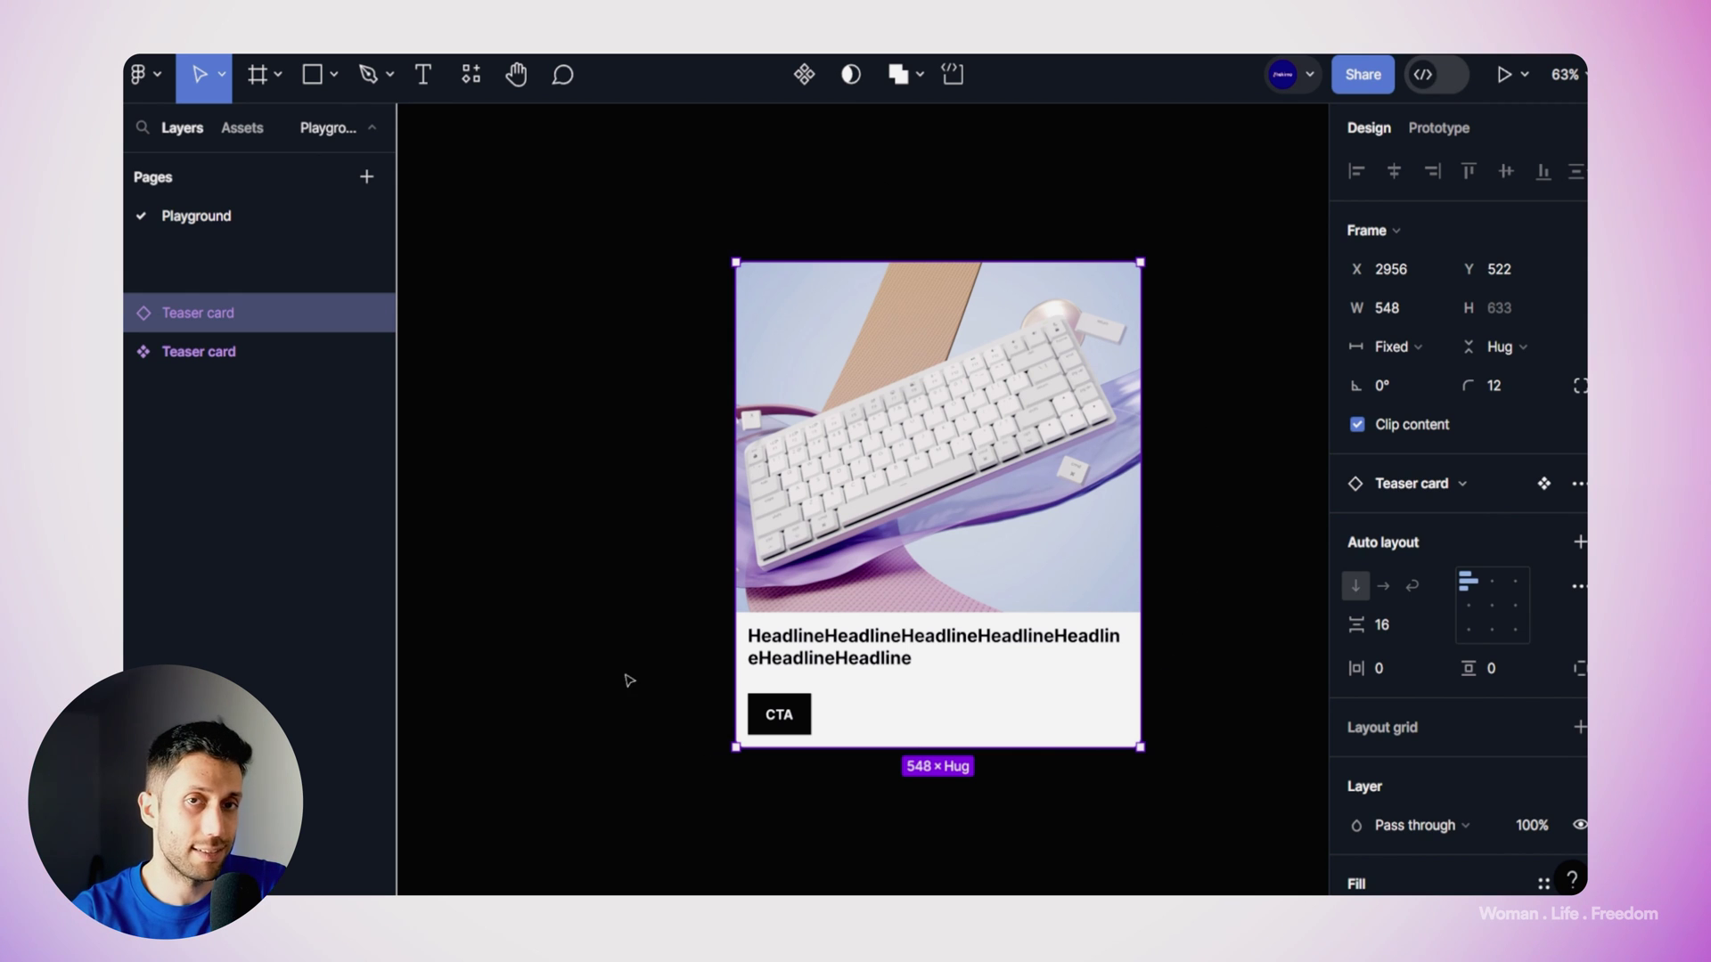
Step: Increase the image height in the main Teaser card component to 531 and check the change on the instance
scroll(972, 370, "down", 3)
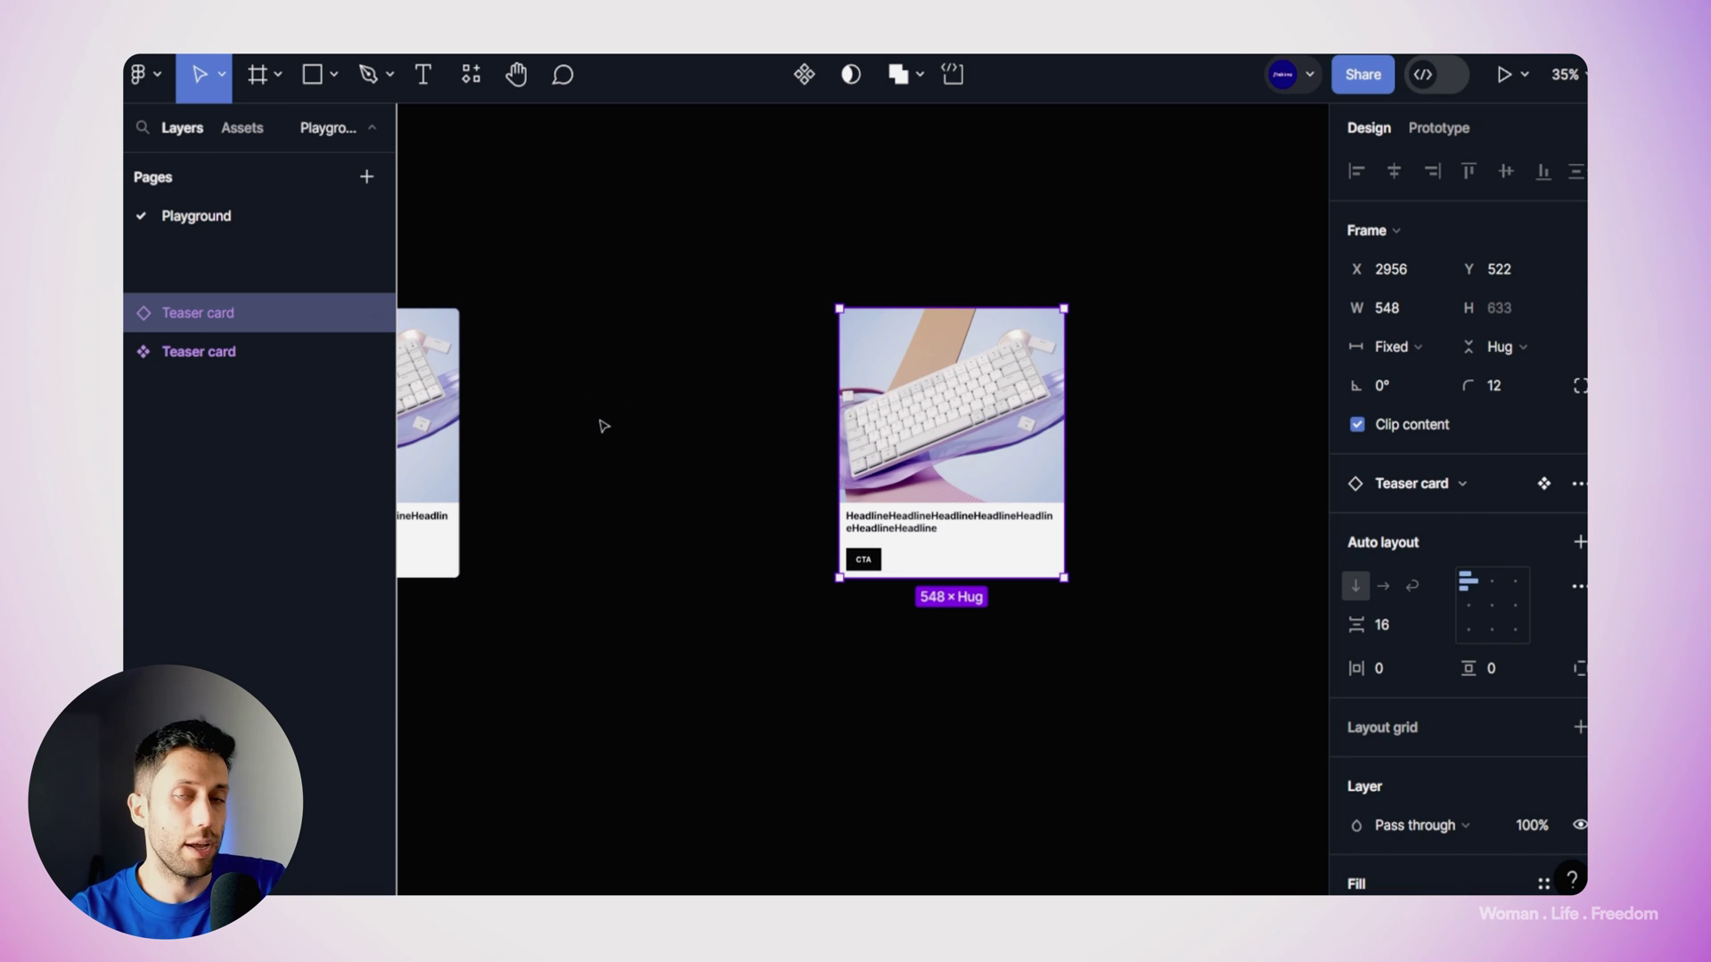
left_click(198, 351)
scroll(790, 443, "left", 5)
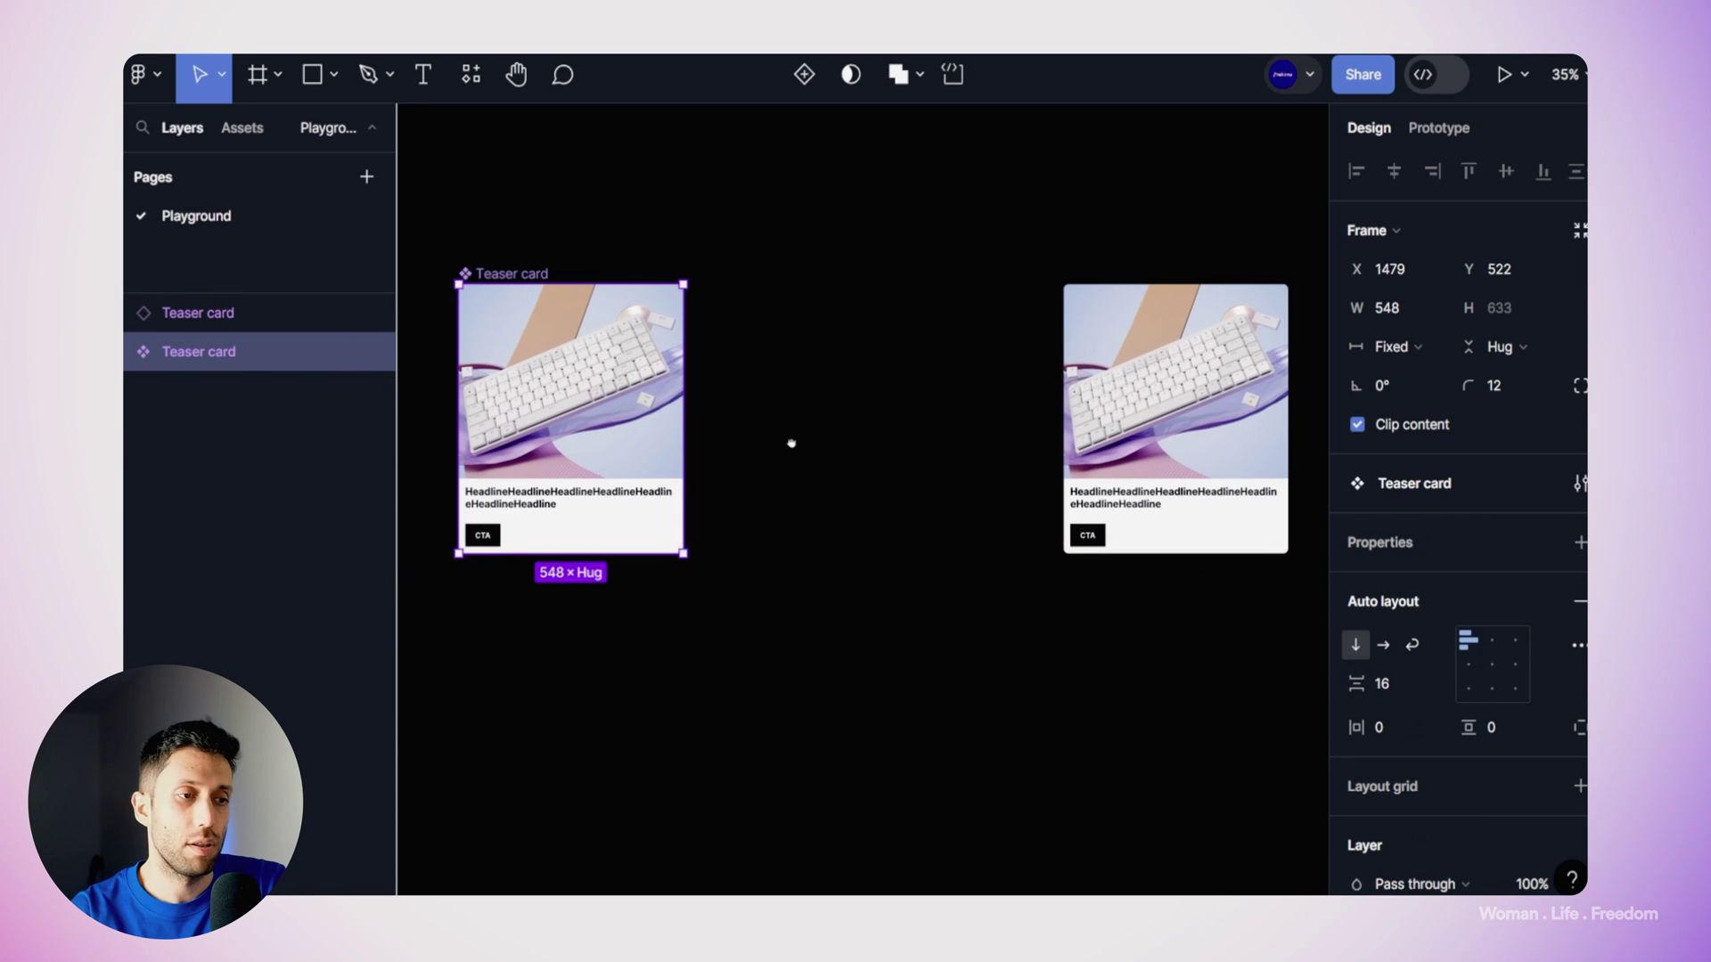
left_click(640, 393)
mouse_move(608, 479)
left_mouse_down()
mouse_move(613, 627)
mouse_move(601, 479)
mouse_move(605, 544)
mouse_move(608, 510)
left_mouse_up()
scroll(1097, 496, "right", 5)
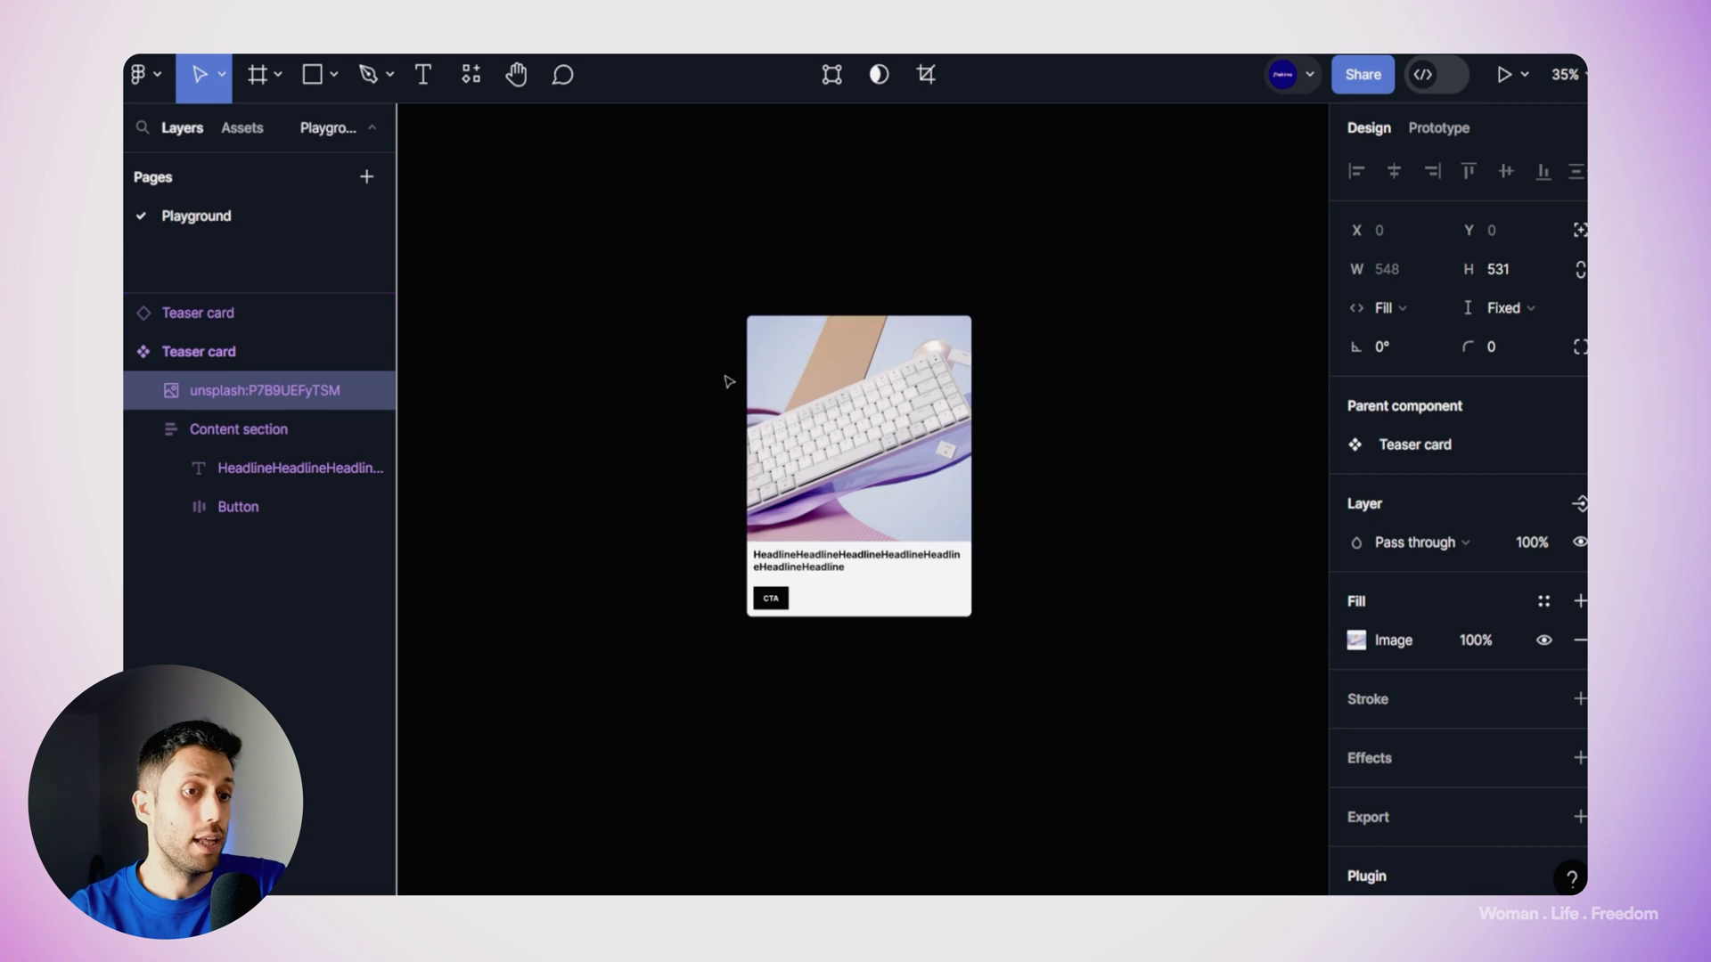
Step: Place a second Teaser card instance from the local components beside the first one, at X 3607, Y 522
left_click(237, 132)
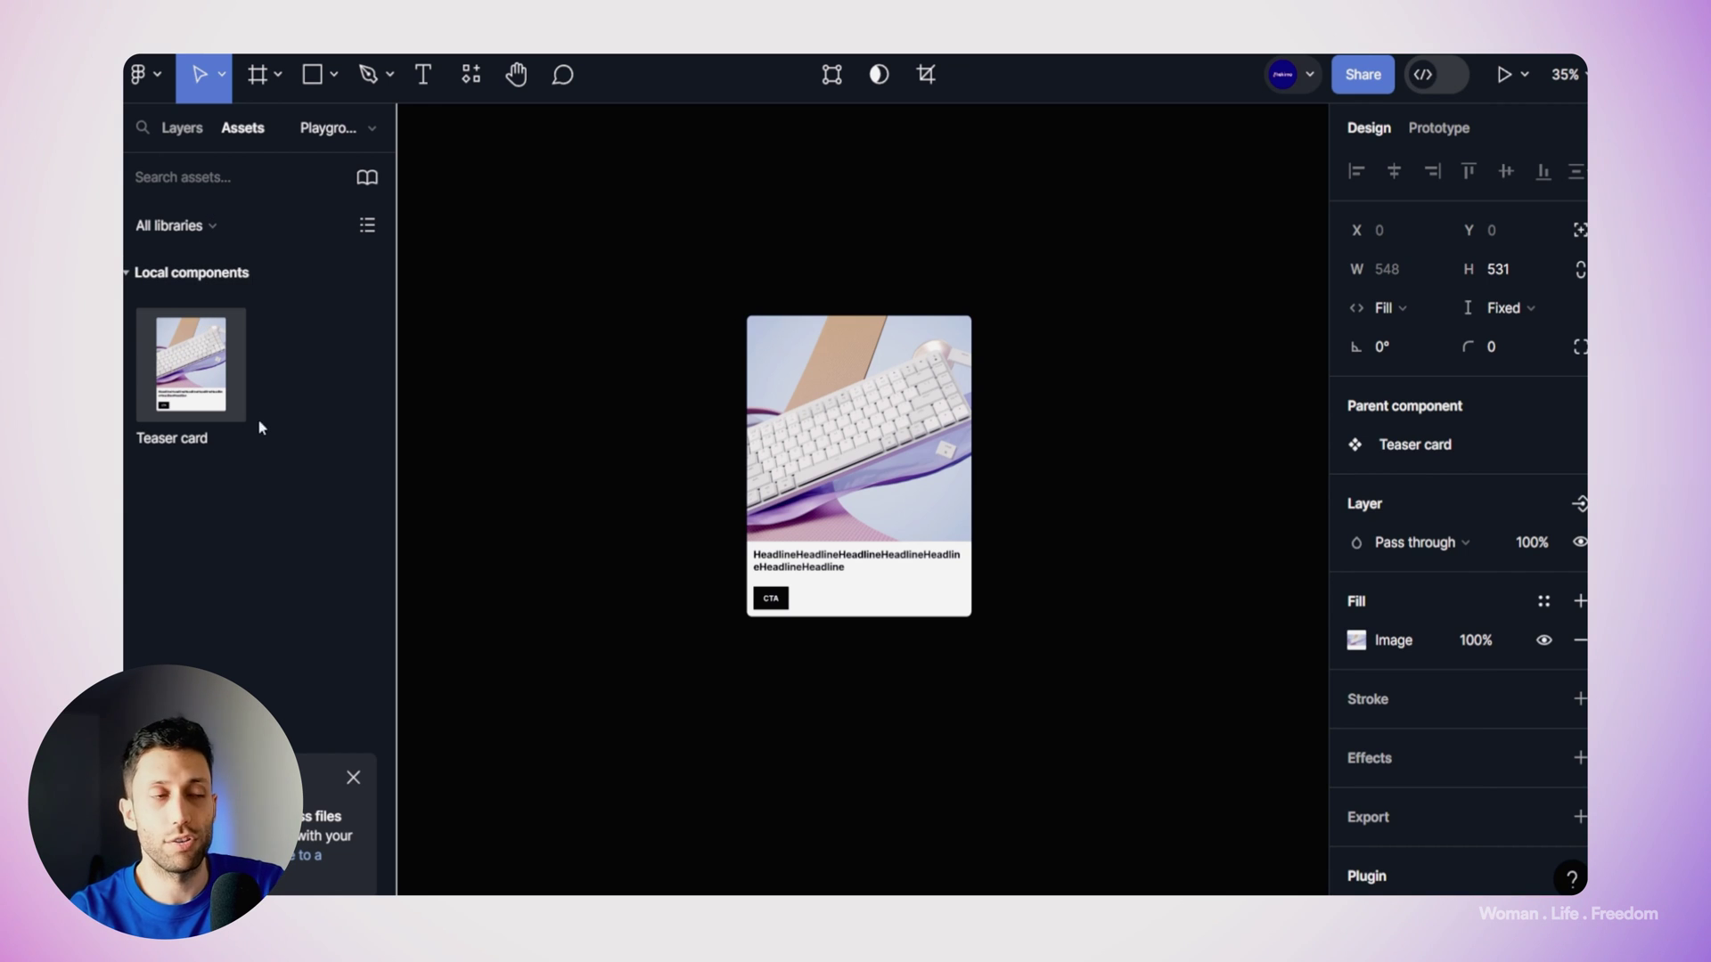
left_click_drag(172, 370, 1129, 457)
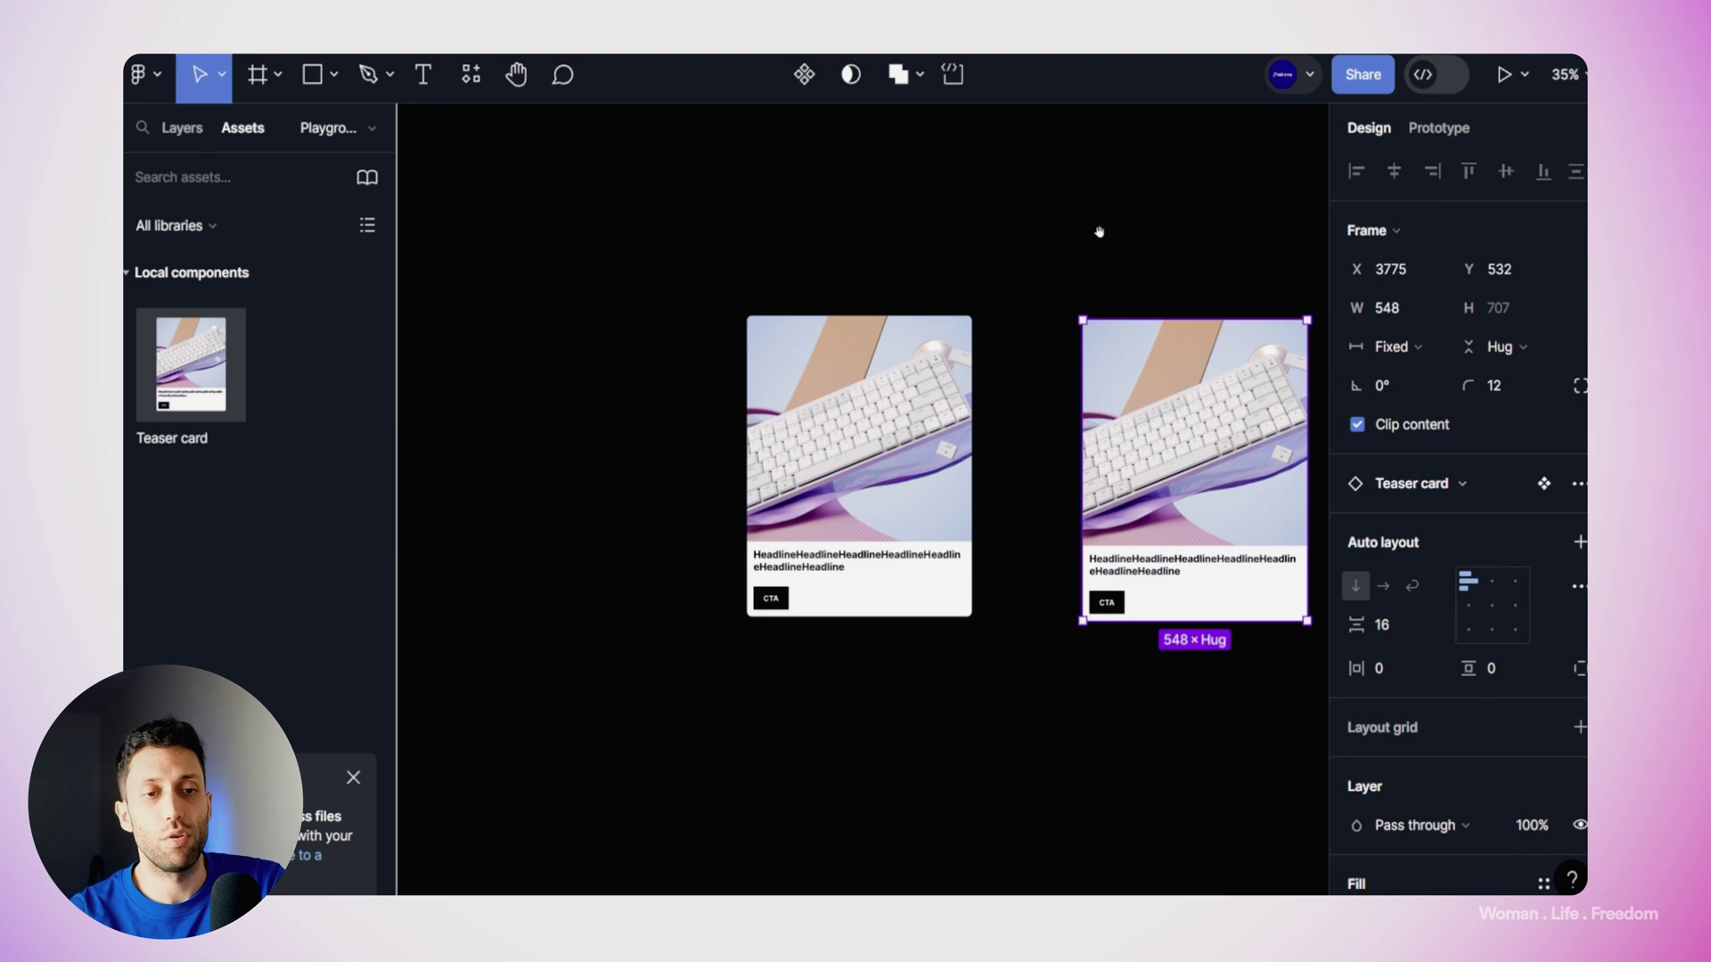
left_click_drag(1099, 232, 939, 207)
left_click_drag(1000, 418, 930, 408)
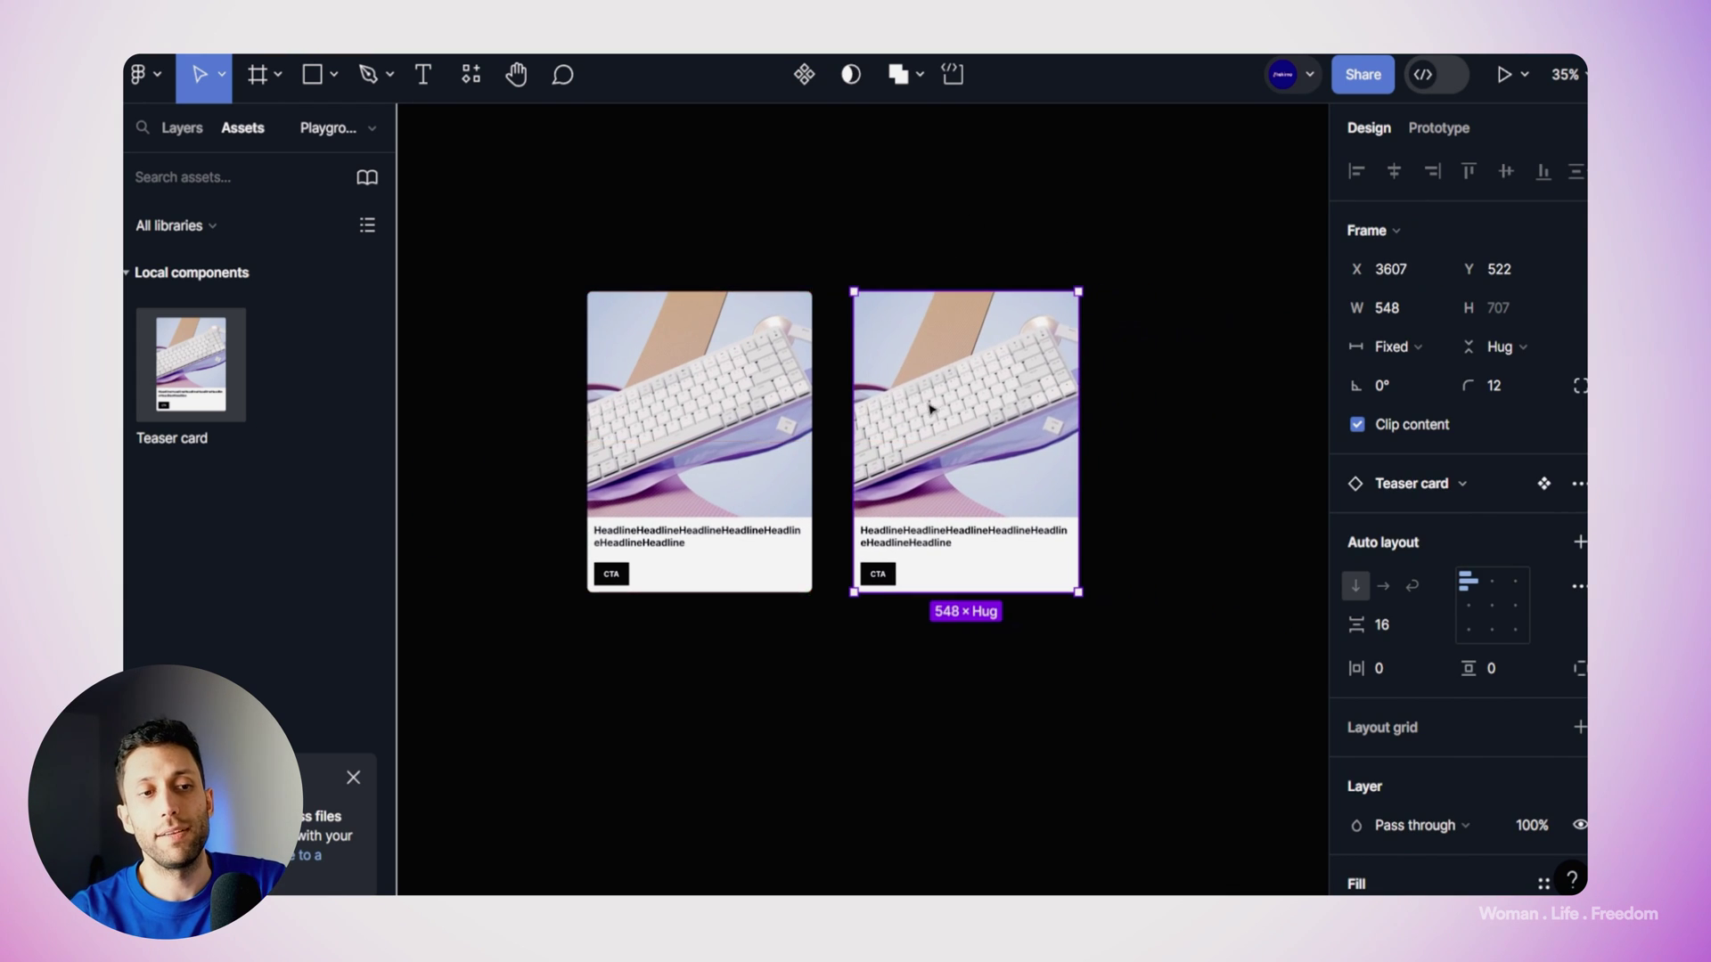
Step: Duplicate the second instance to its right at X 4213, Y 522, and return to the layer list
scroll(967, 376, "down", 5)
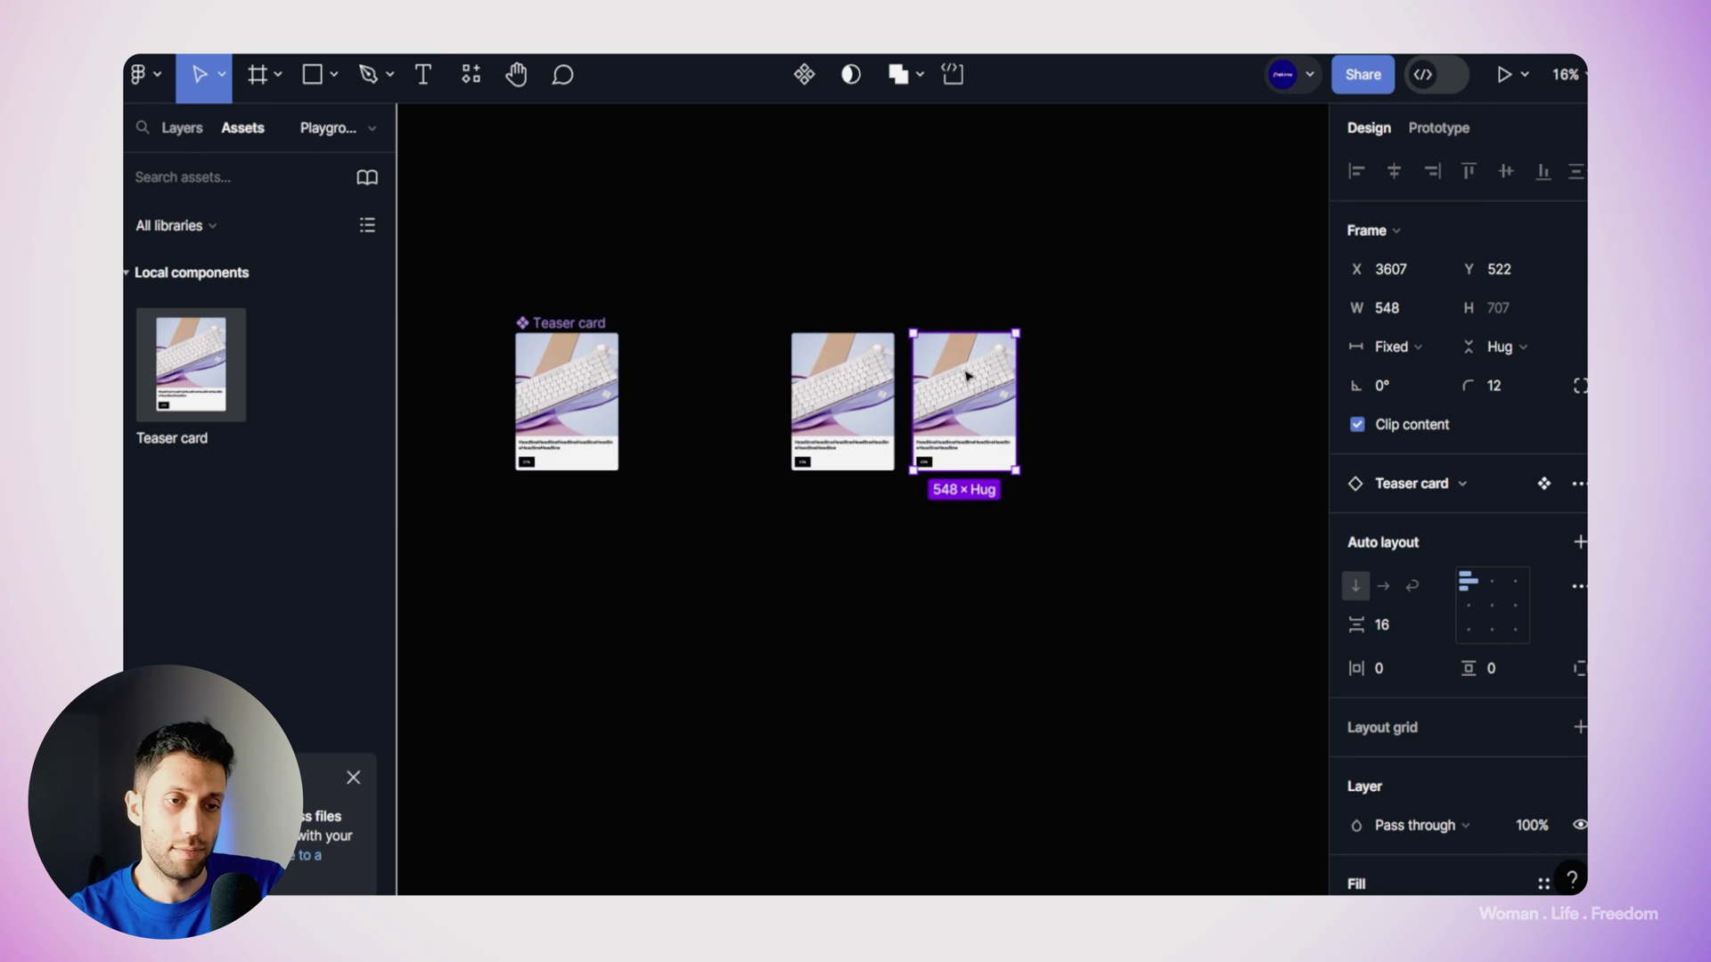
left_click_drag(963, 394, 1073, 386)
key("alt+1")
left_click(126, 428)
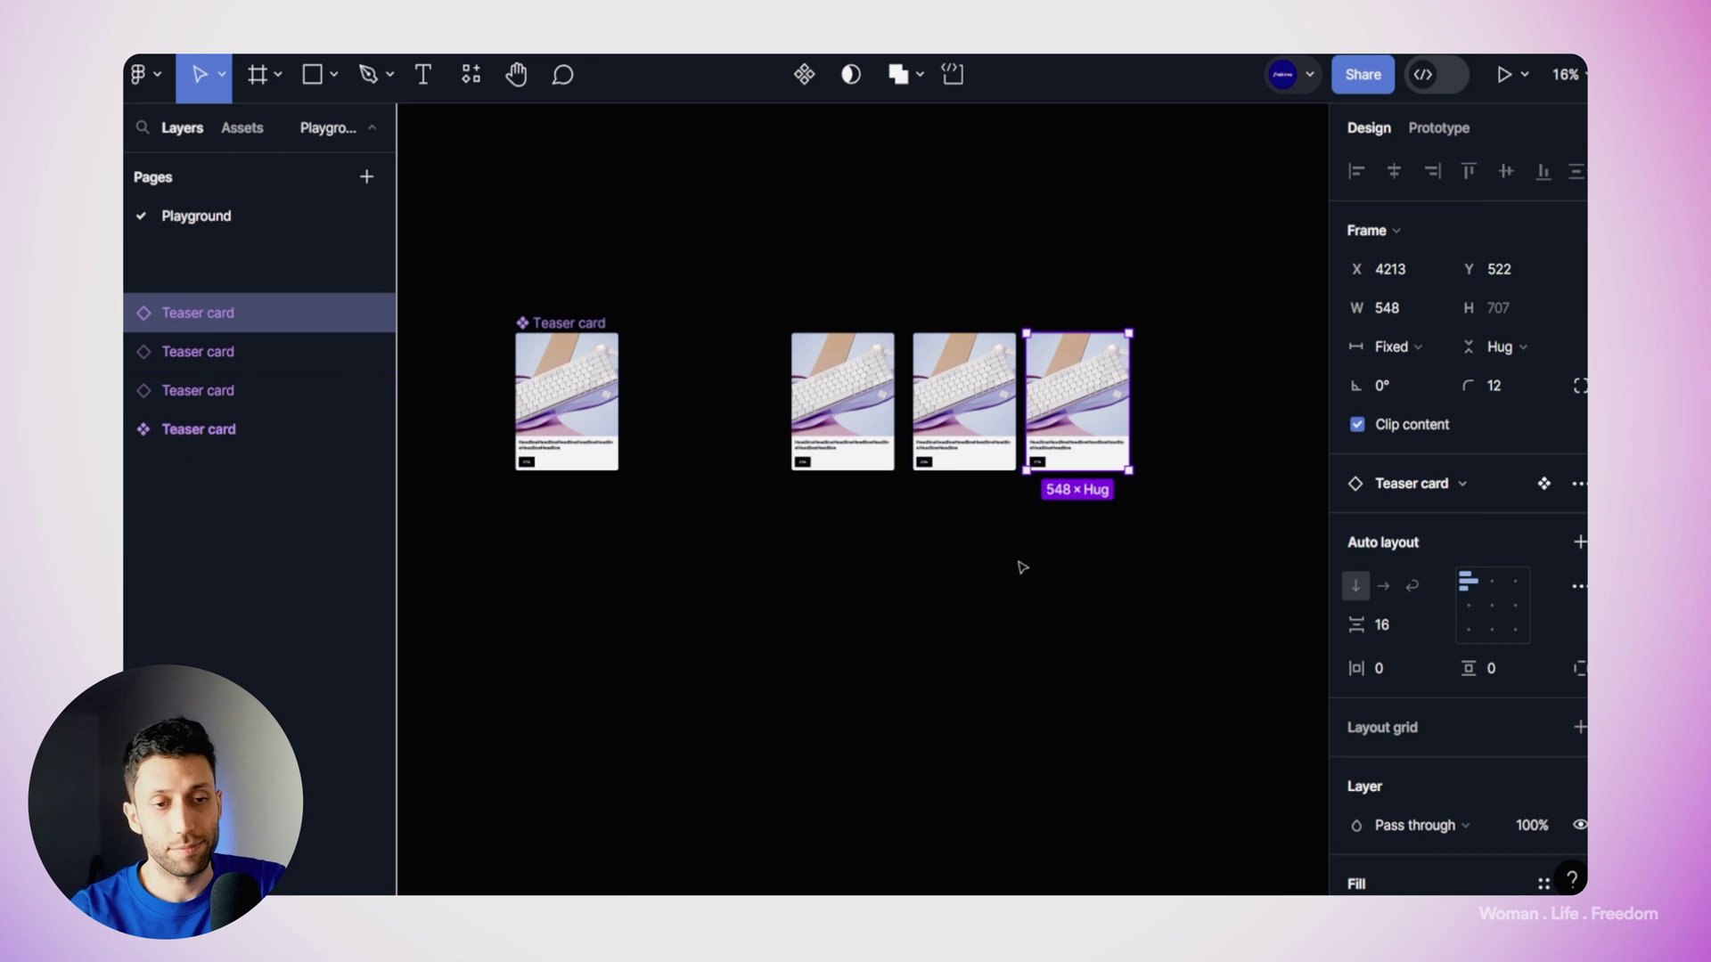
Step: Wrap the three Teaser card instances in a horizontal auto layout frame
scroll(1110, 423, "up", 2)
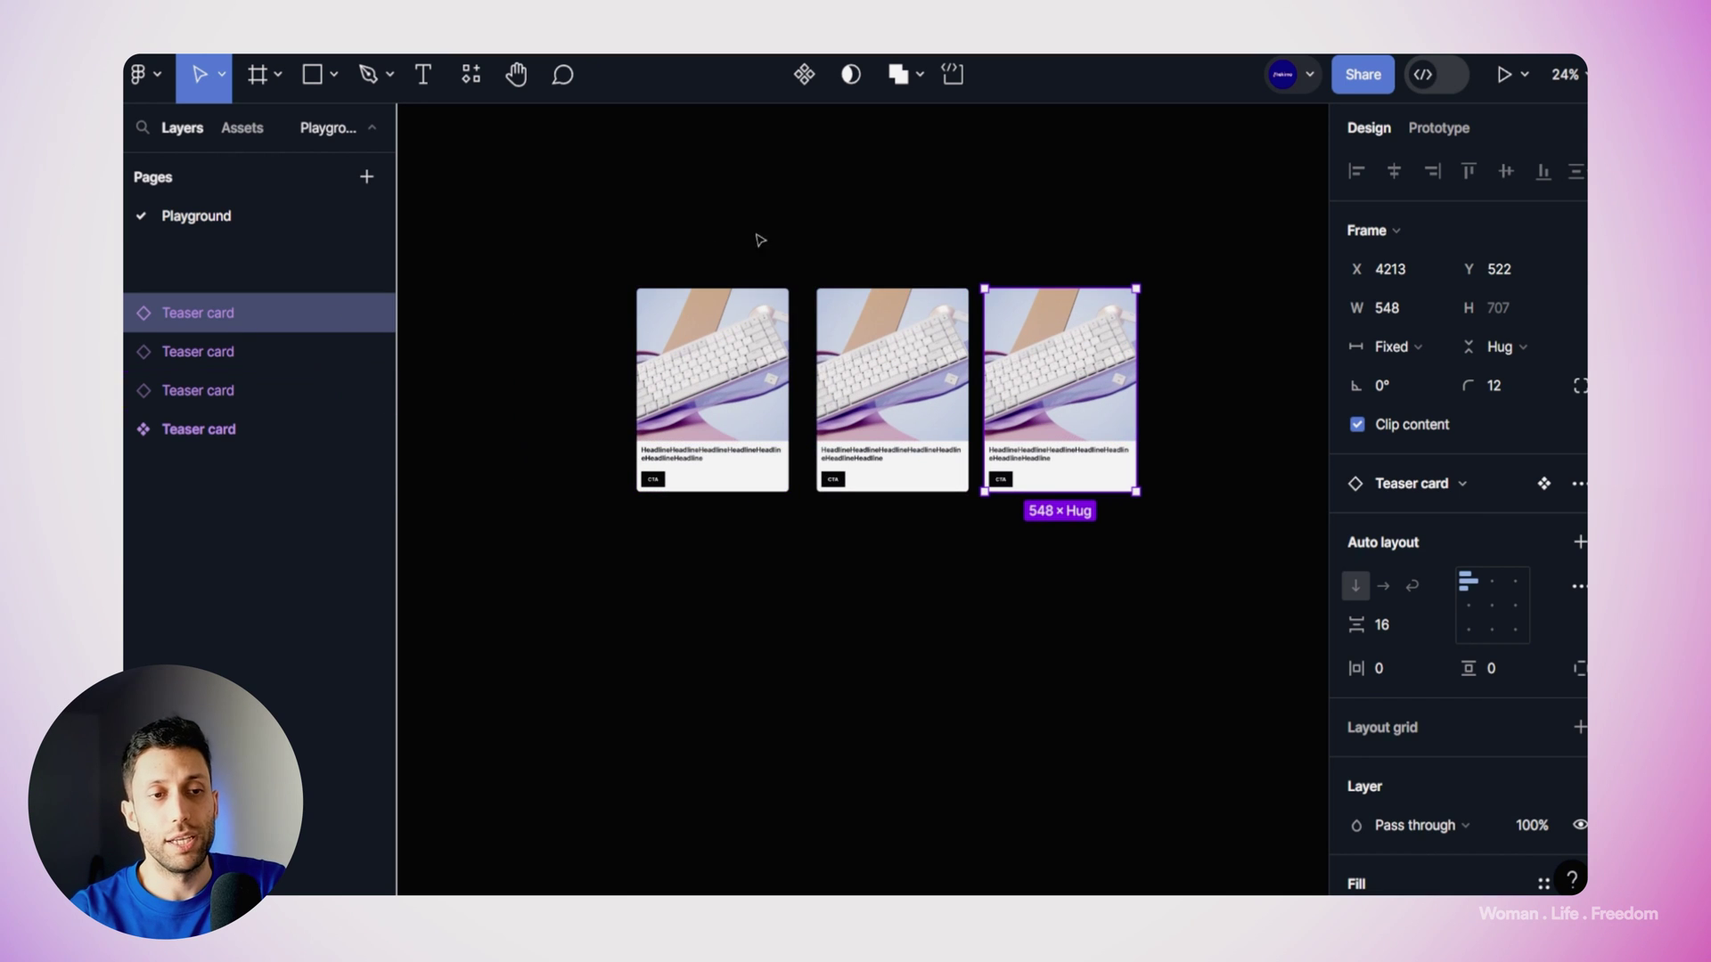
left_click_drag(541, 204, 1176, 581)
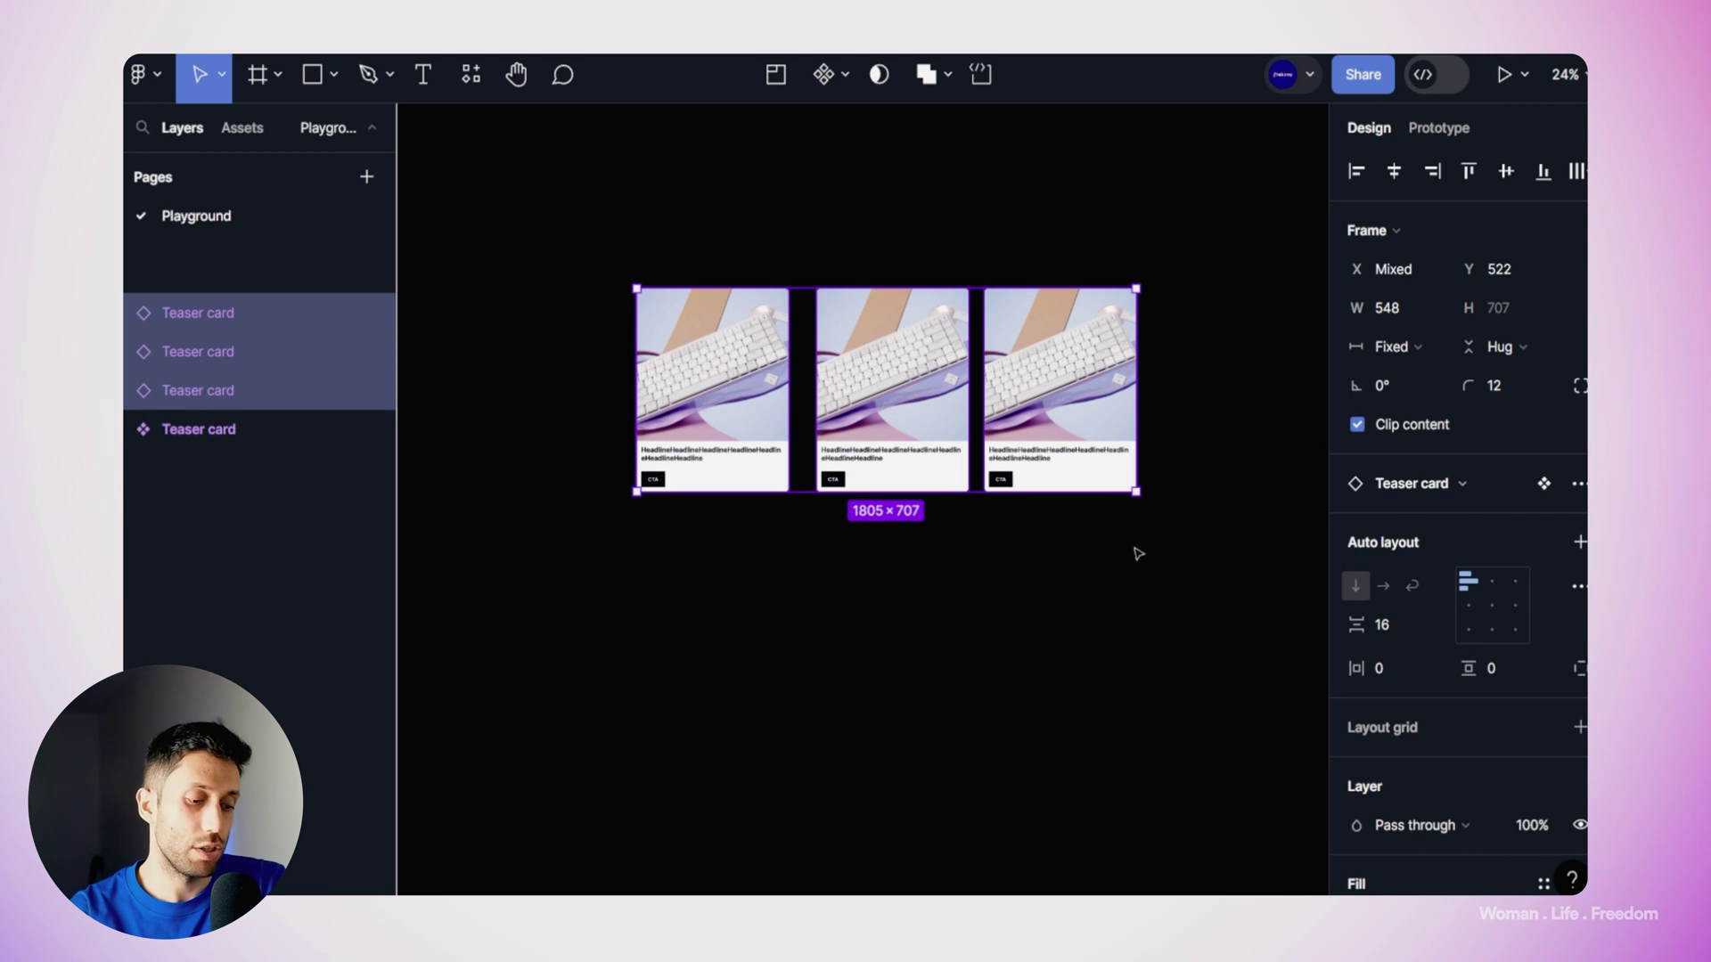
key("shift+a")
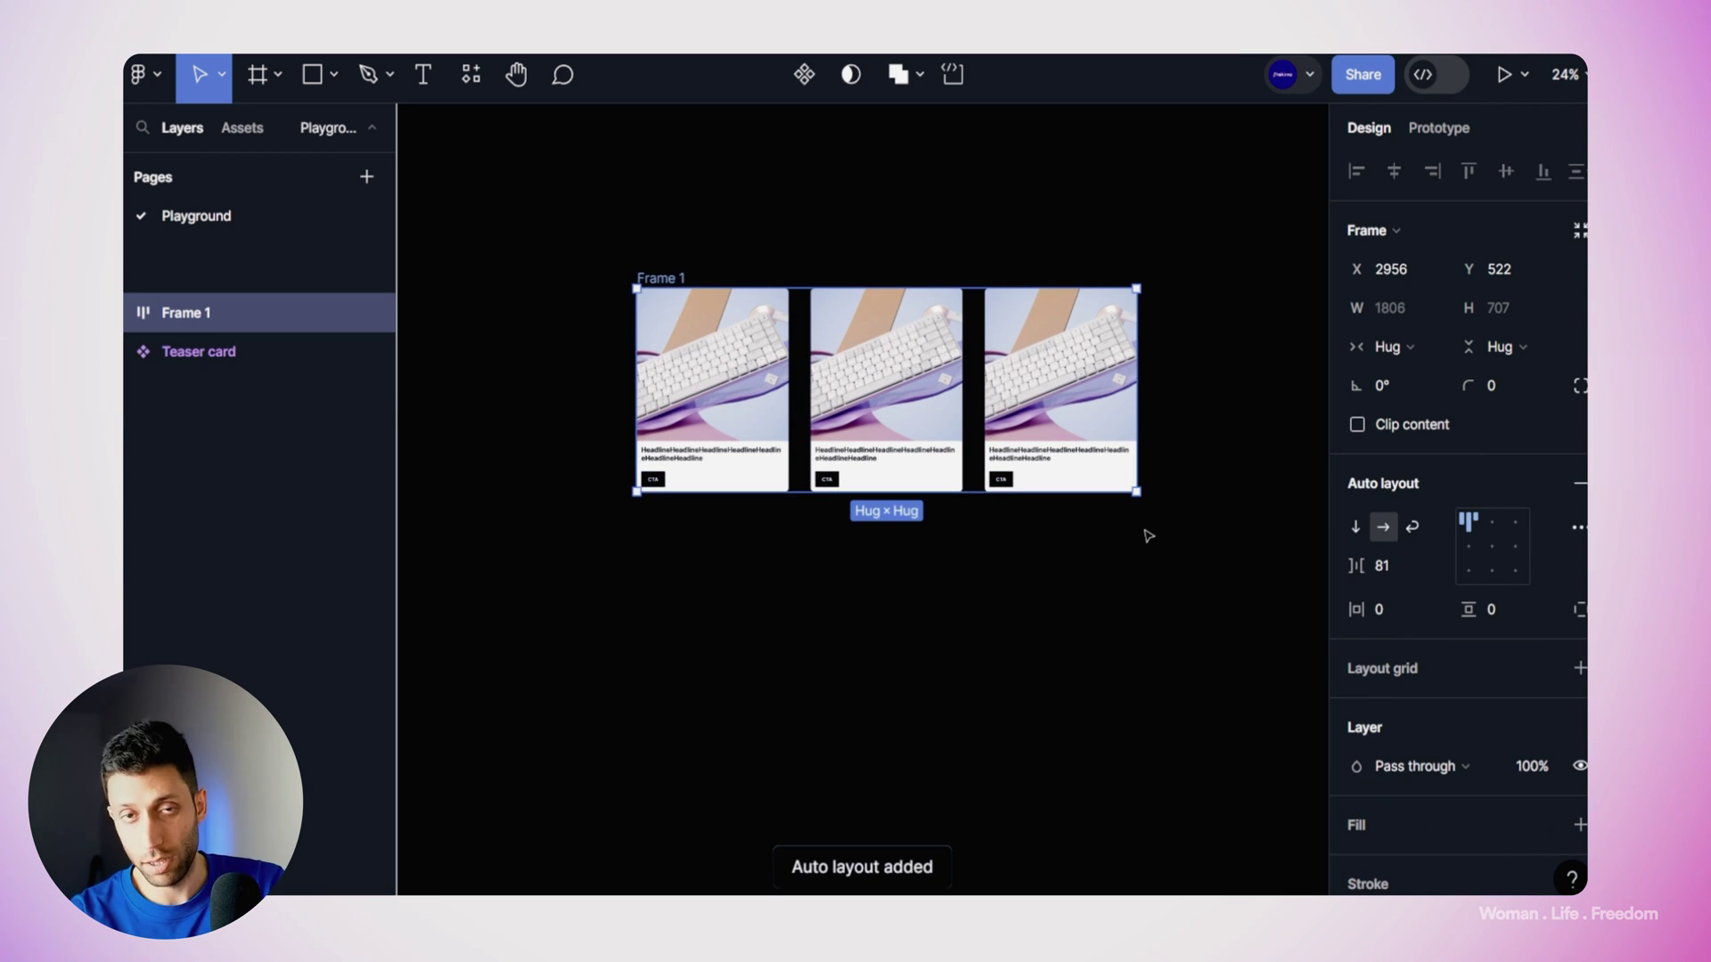
Step: Rename the new auto layout frame to Teaser section and set its vertical padding to 108
double_click(673, 280)
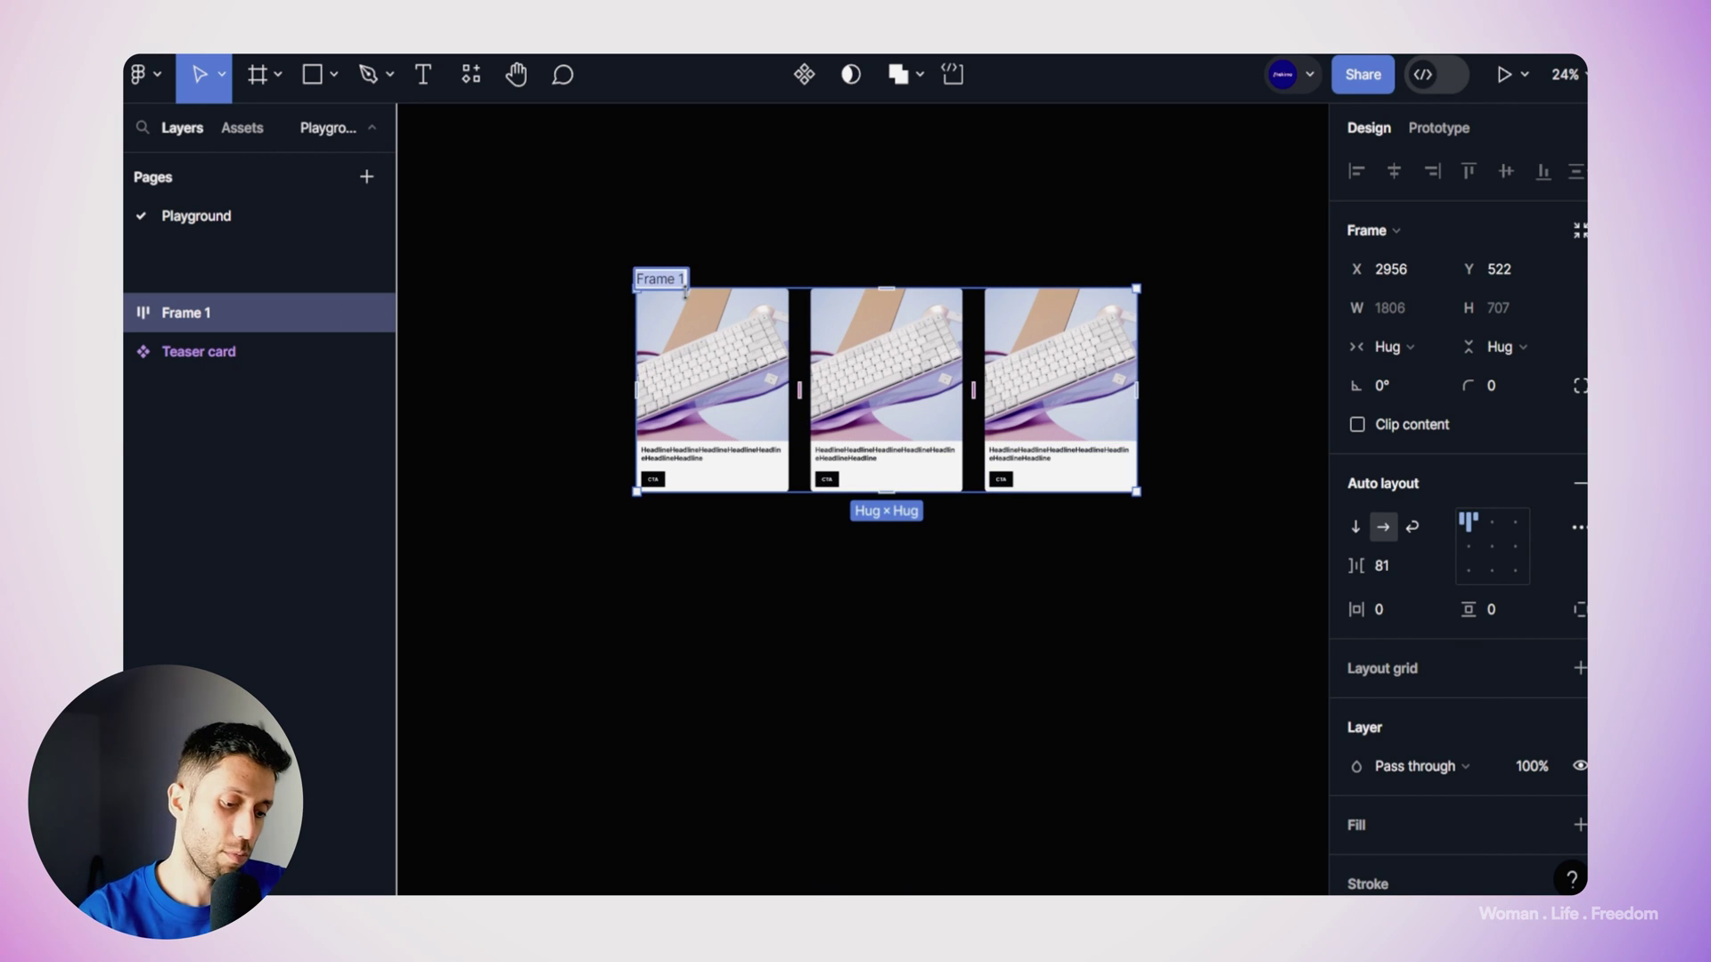
type("T")
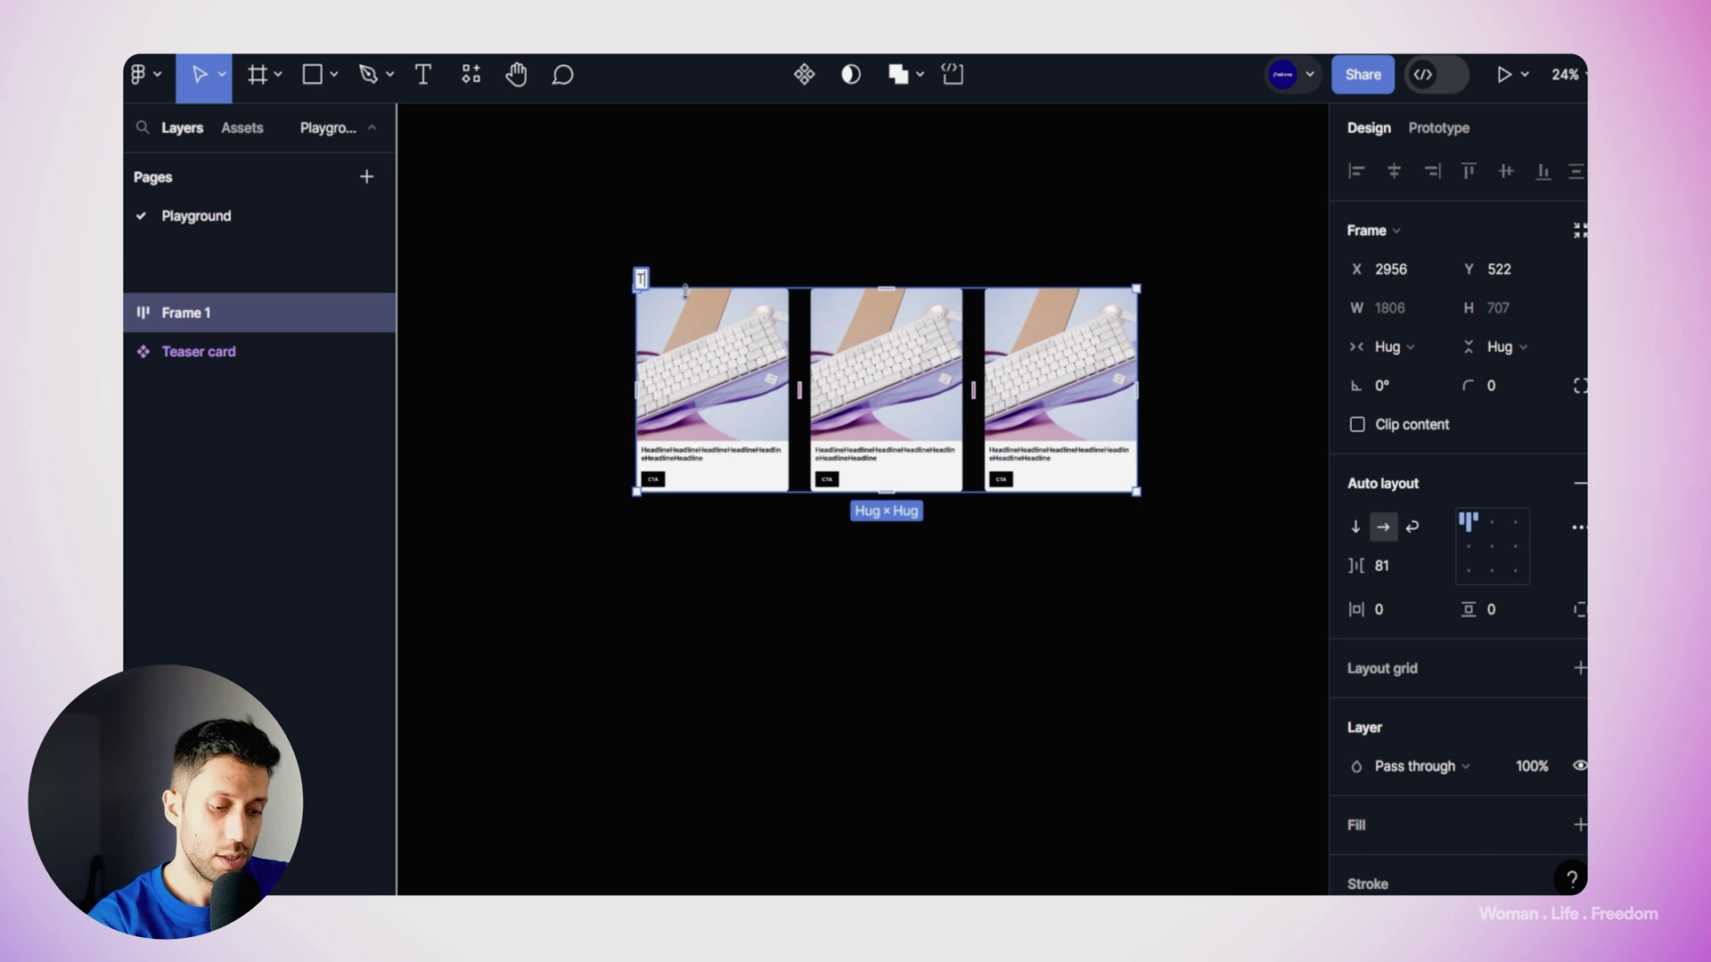
type("easer section")
key("Return")
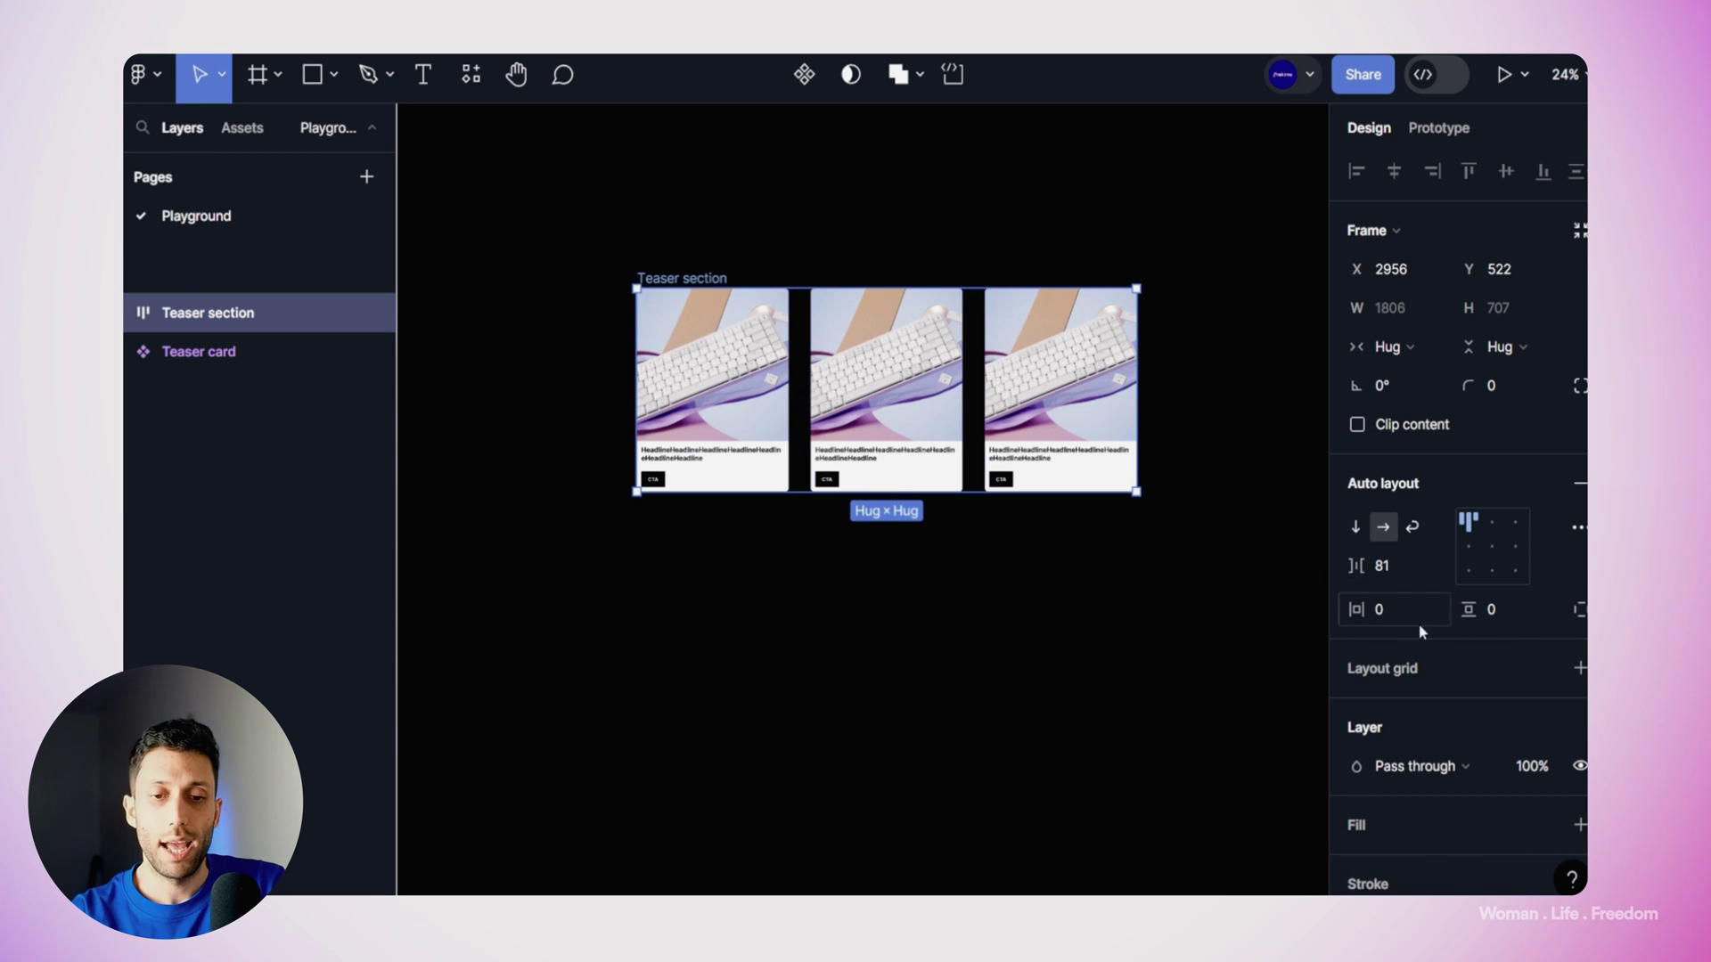
left_click_drag(1463, 613, 209, 659)
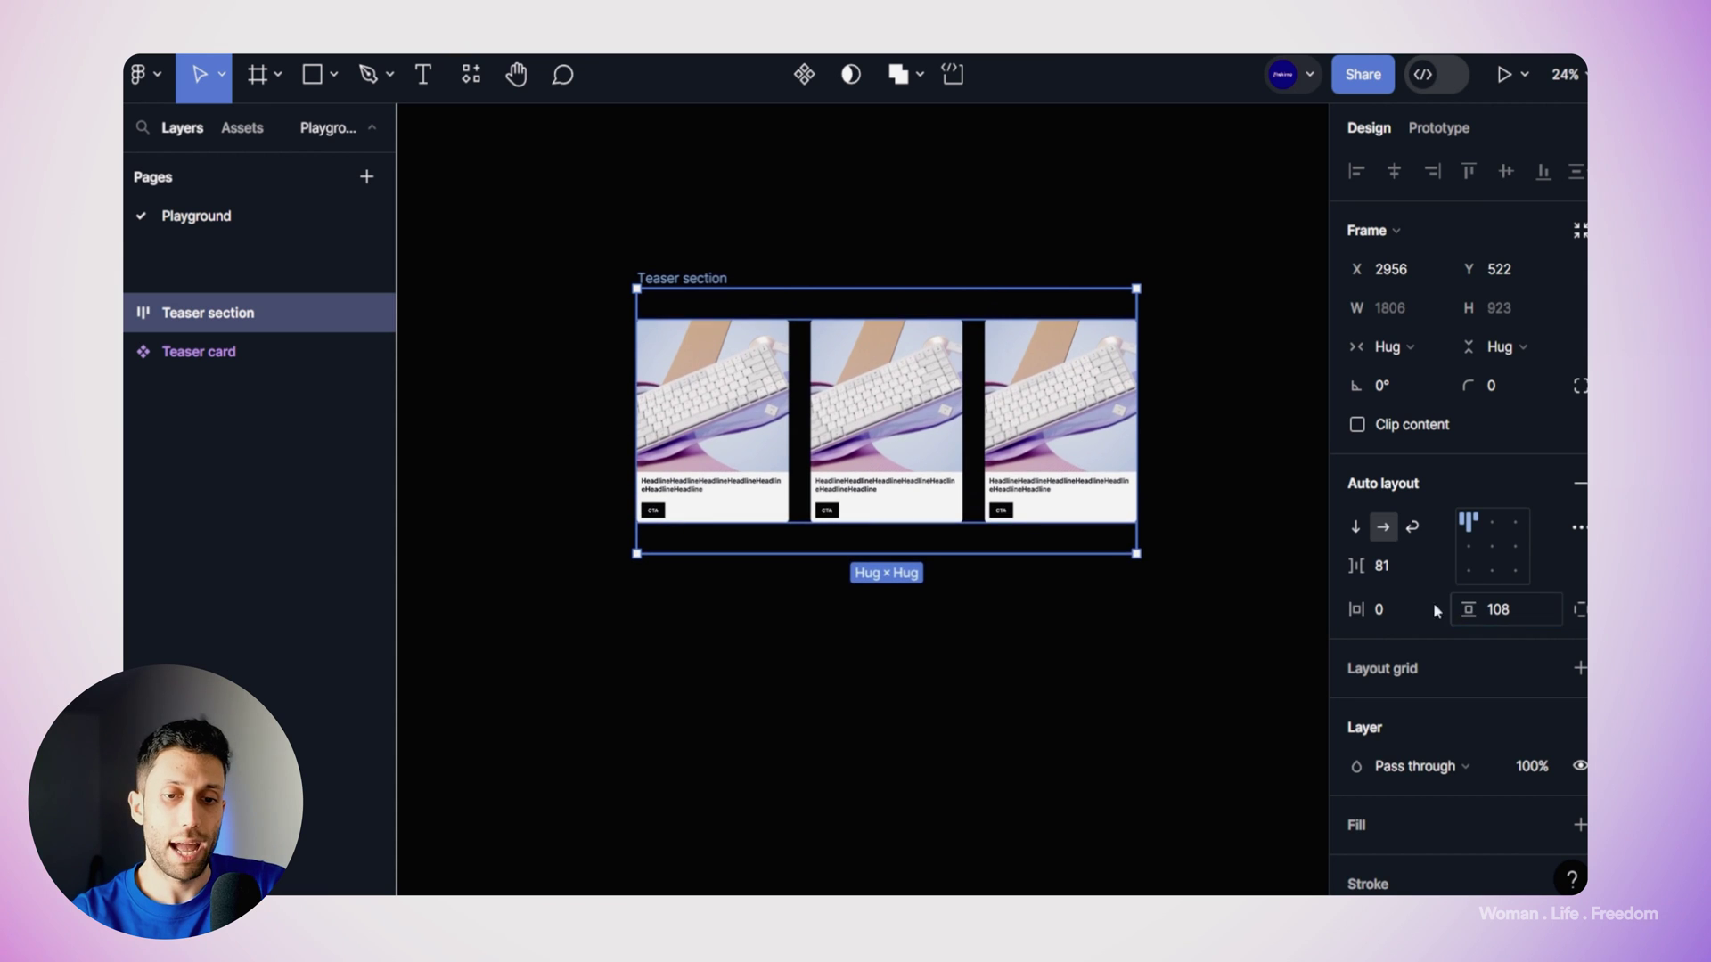
Step: Set the Teaser section's horizontal padding to 195 and add a white FFFFFF fill to it
left_click_drag(1357, 610, 1578, 618)
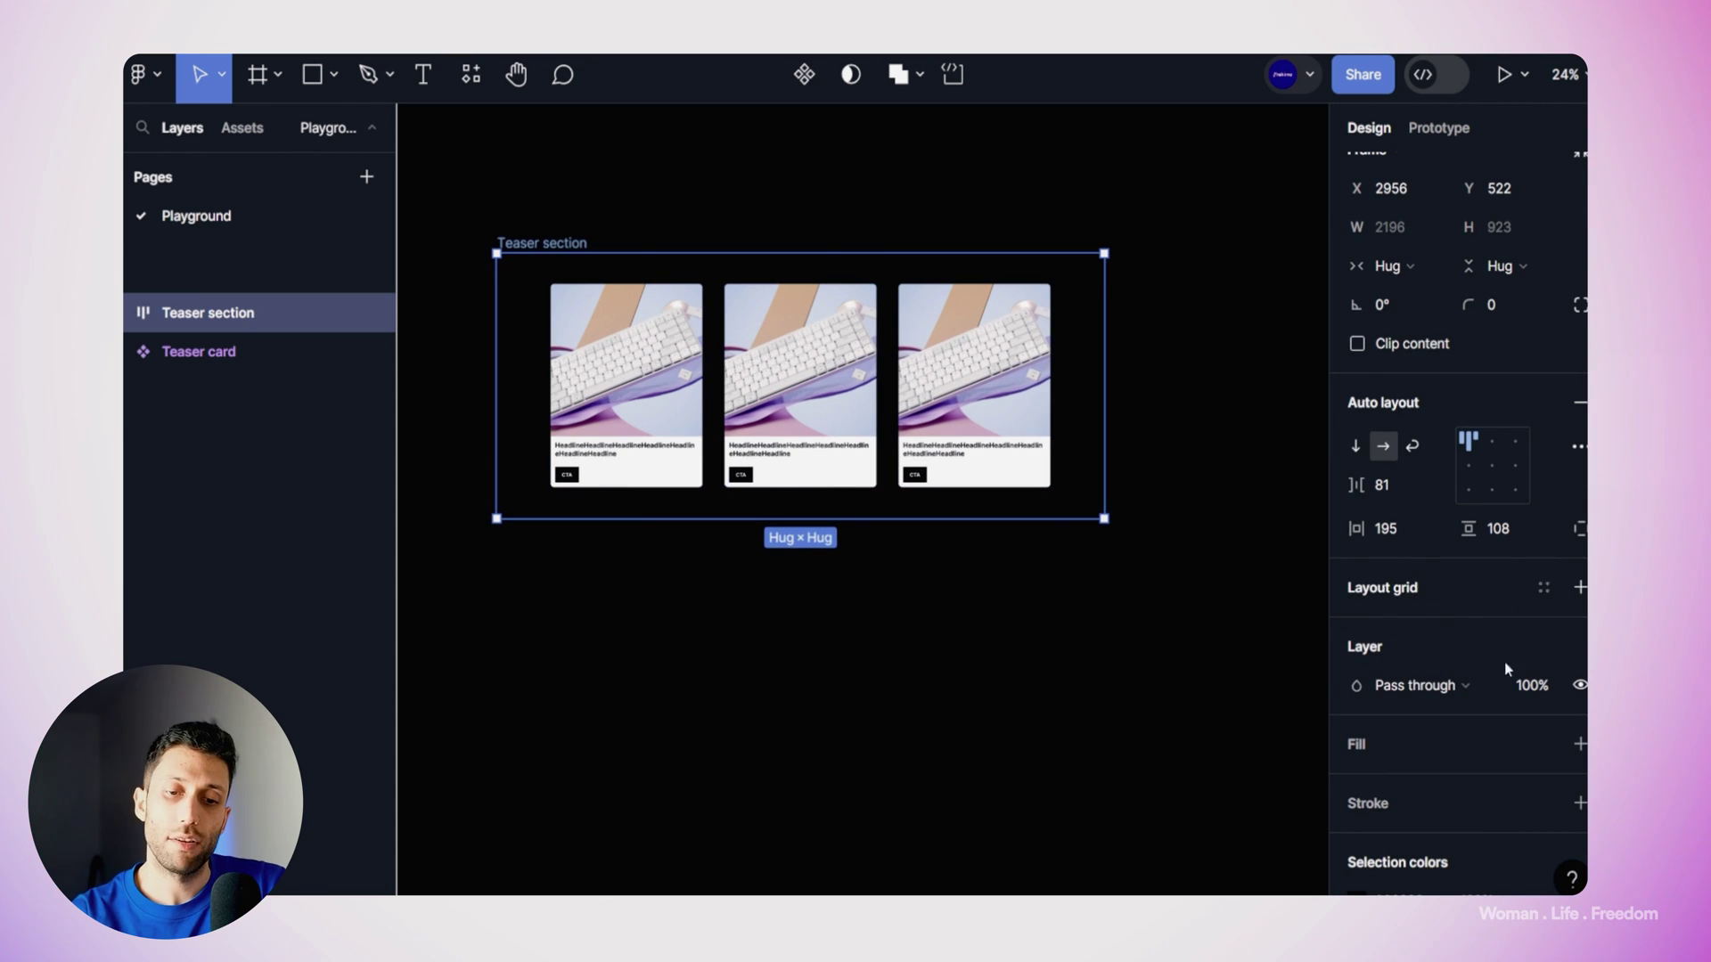
left_click(1579, 745)
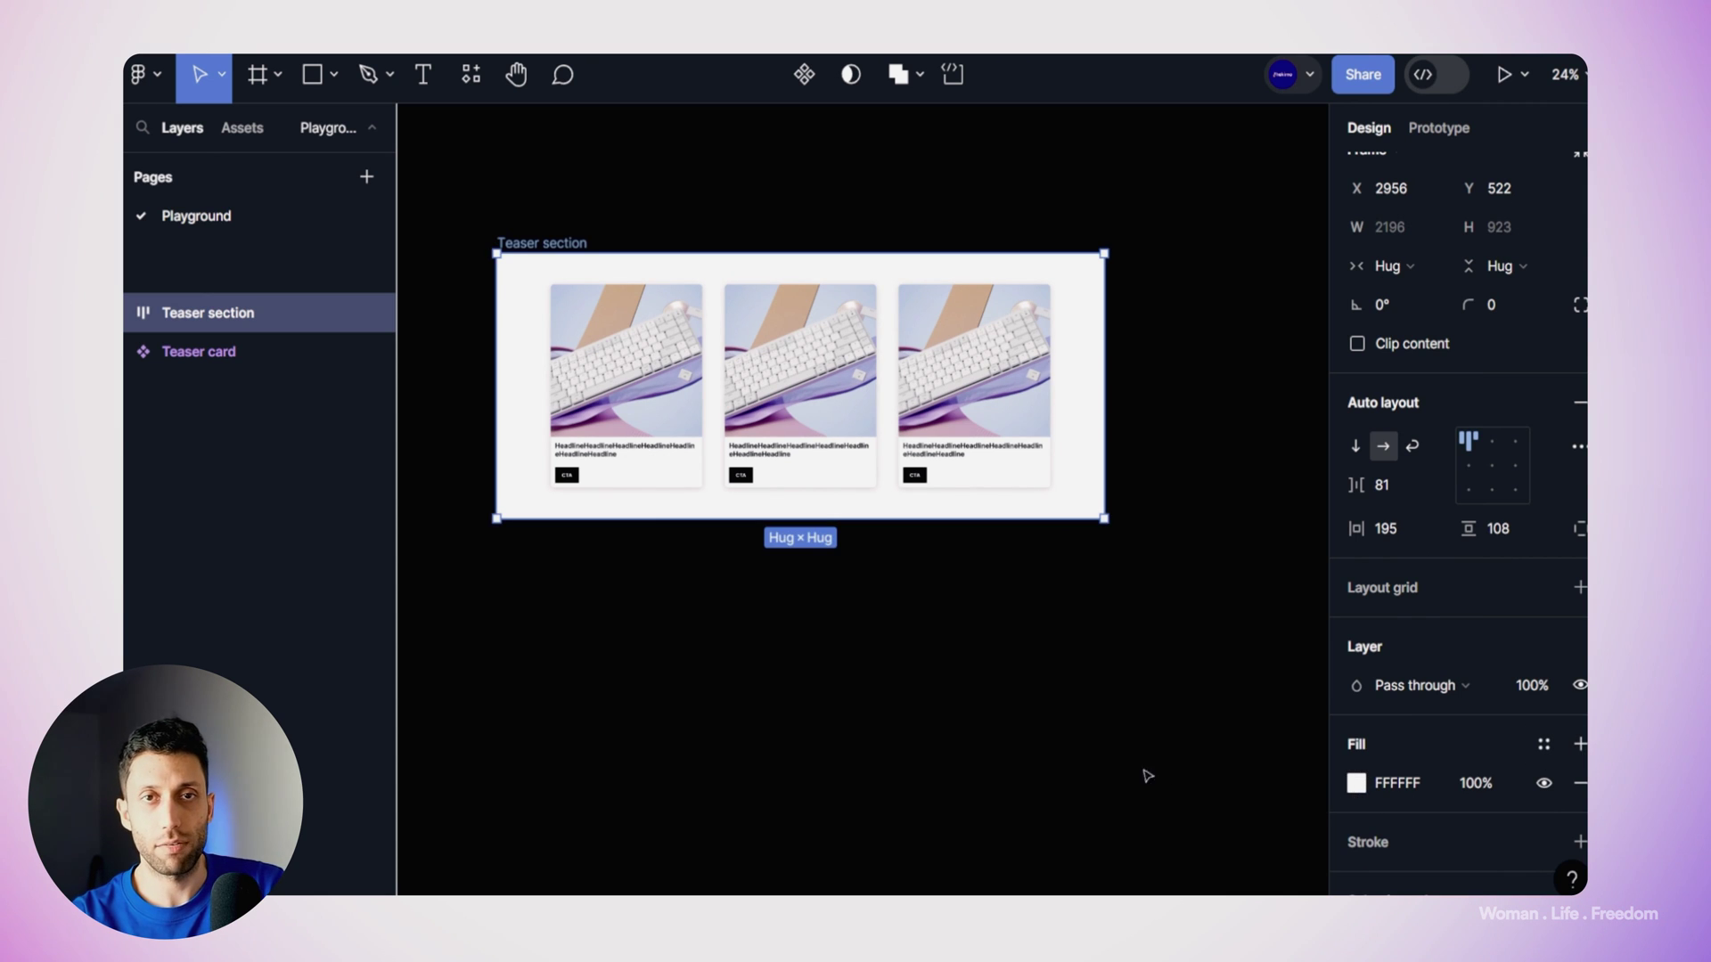
Step: Set the horizontal gap between the cards in the Teaser section to 24 and deselect the frame
scroll(1435, 659, "up", 2)
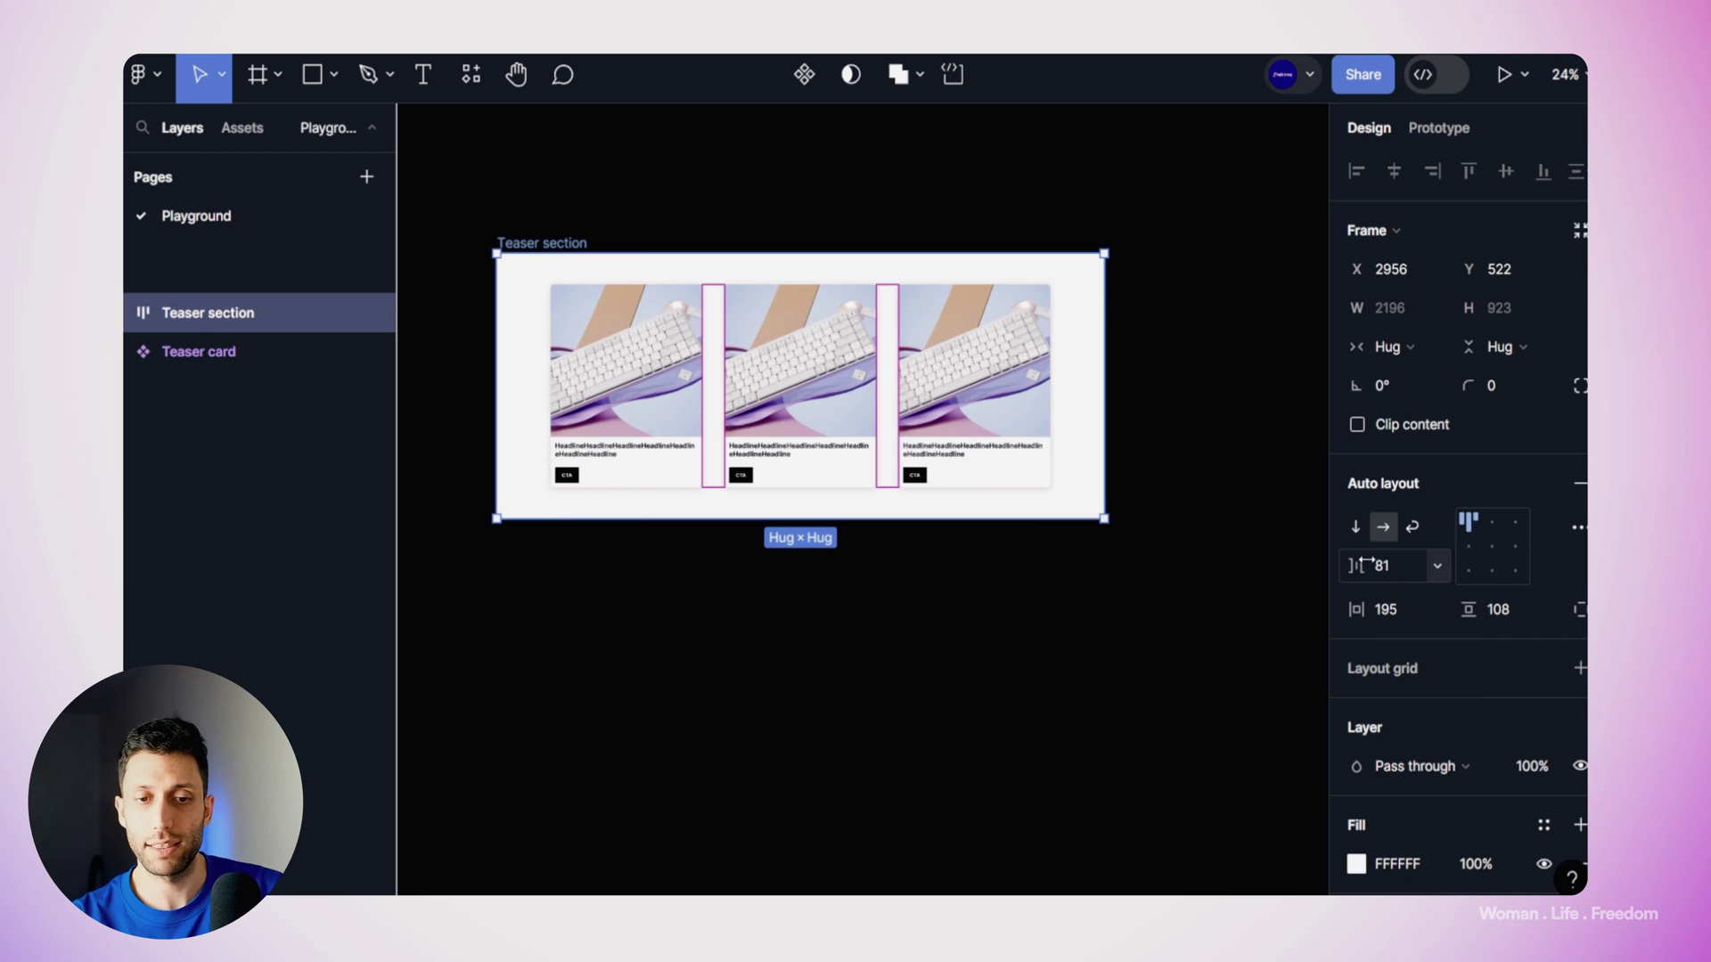
left_click(1397, 580)
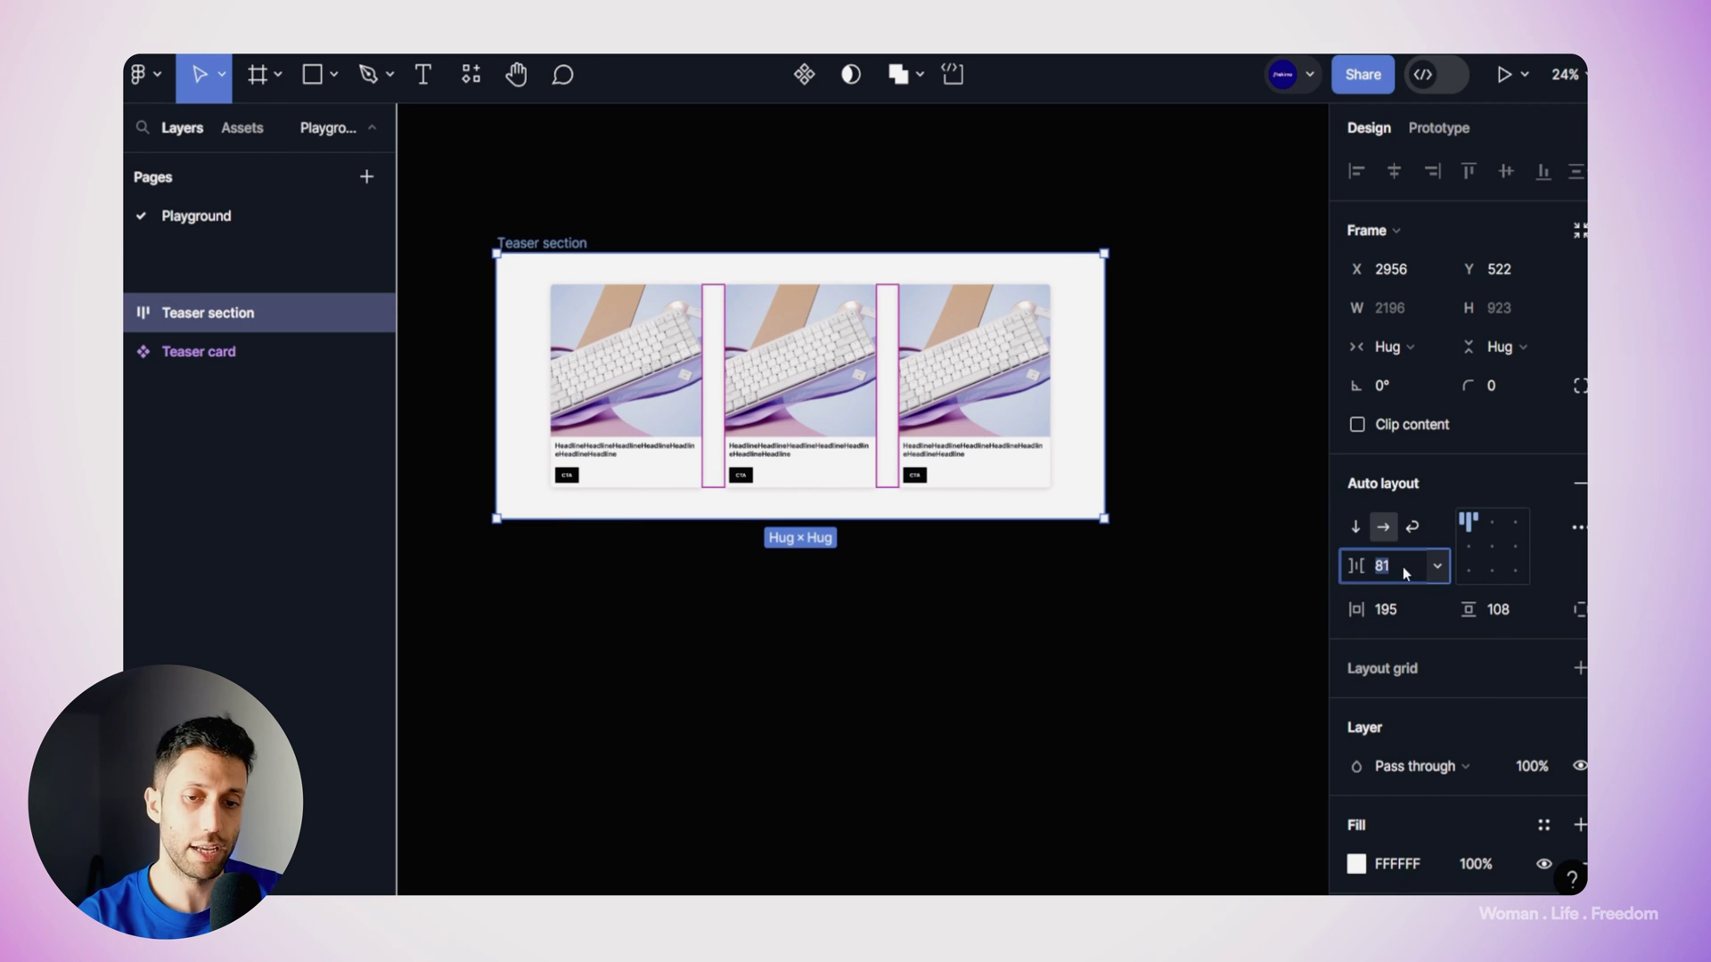
type("24")
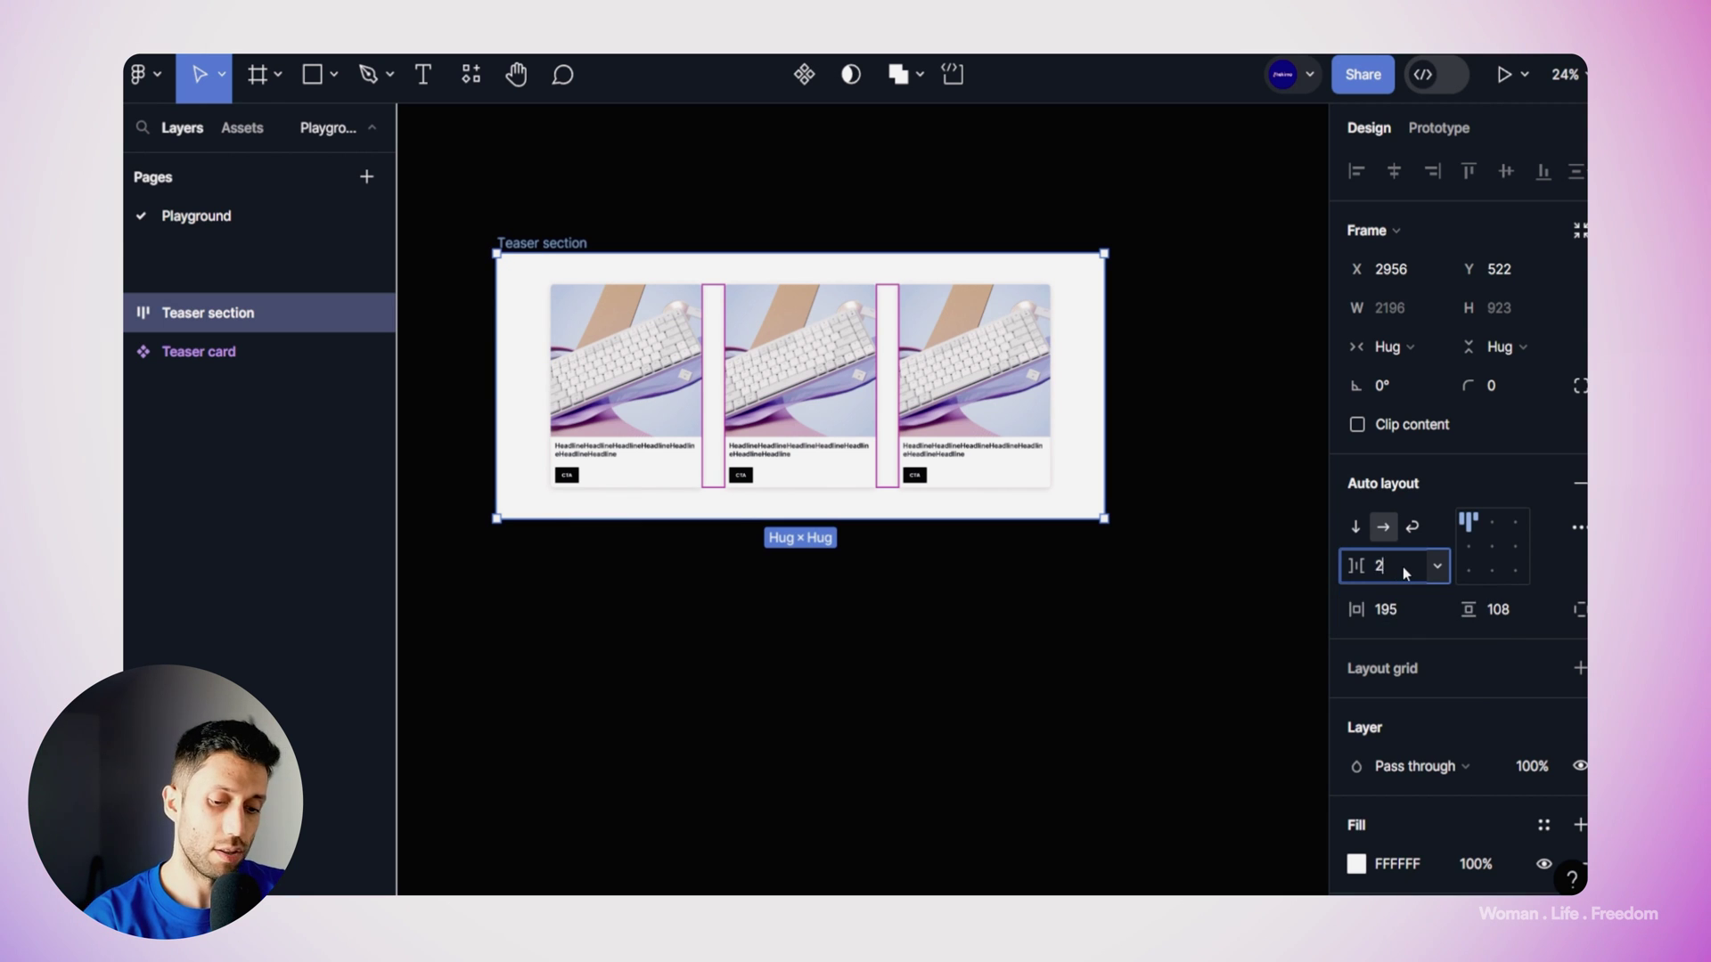
key("Return")
left_click(848, 737)
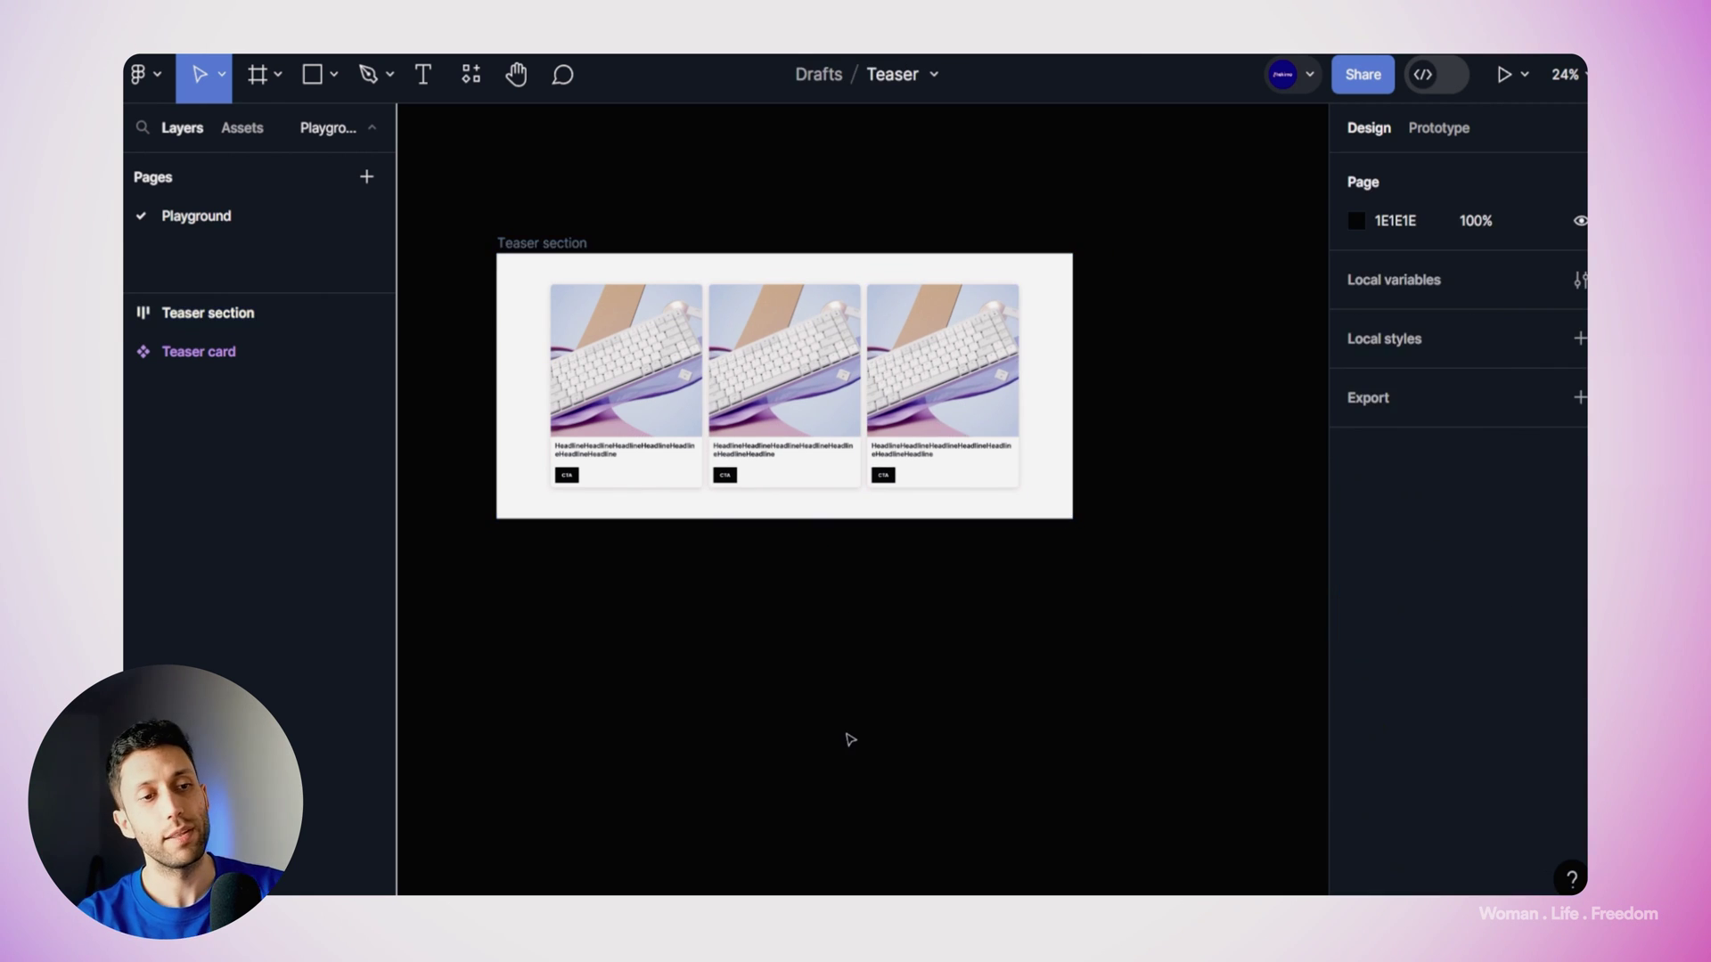
scroll(606, 410, "up", 3)
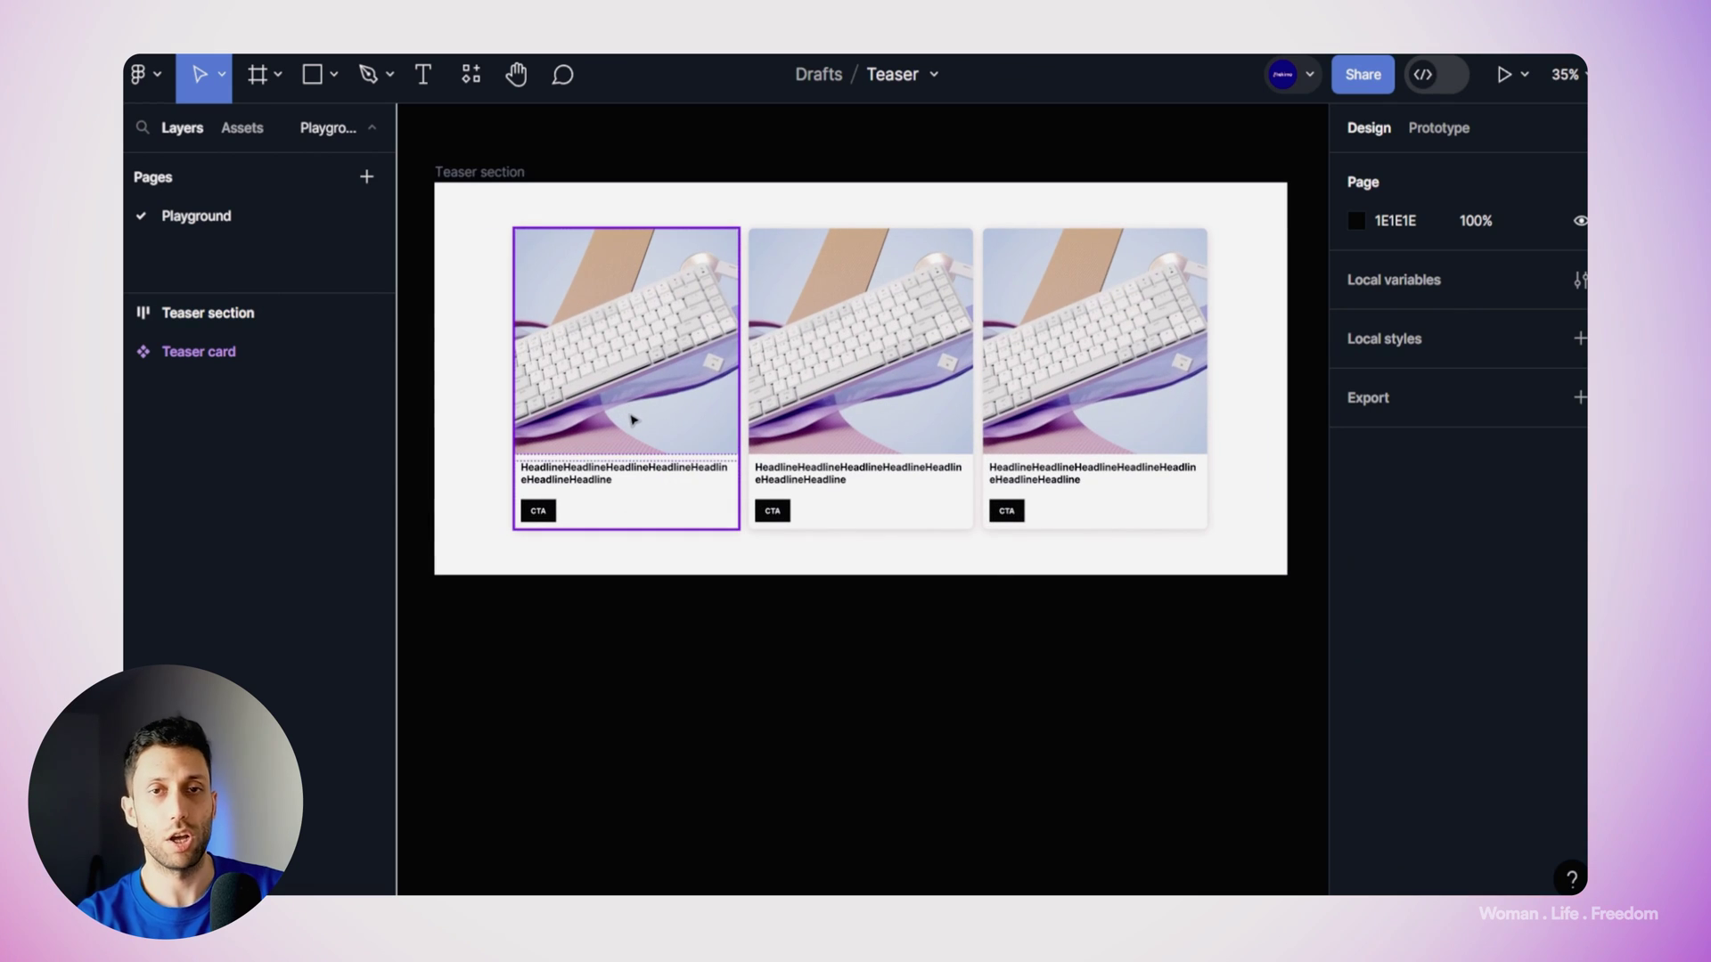